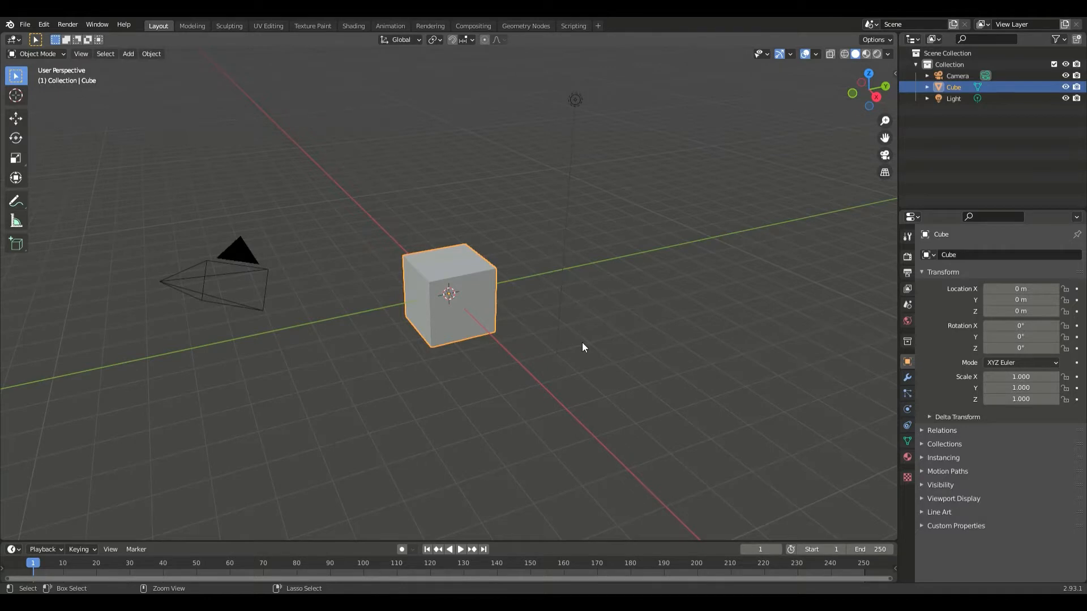
- Delete the camera and the light from the scene
scroll(582, 343, up, 3)
middle_drag(618, 354, 424, 354)
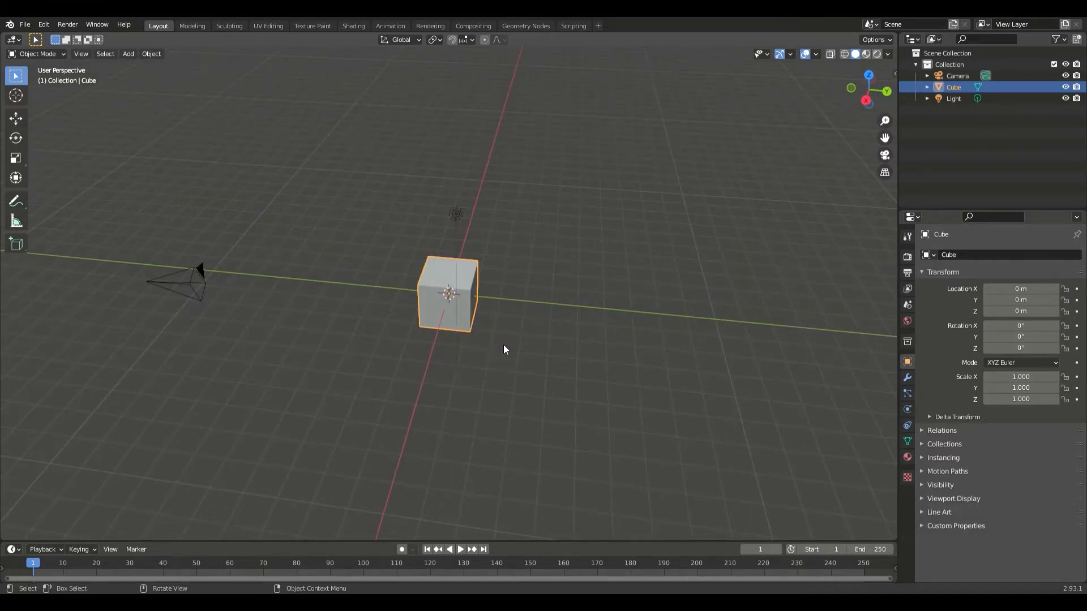
middle_drag(504, 345, 542, 295)
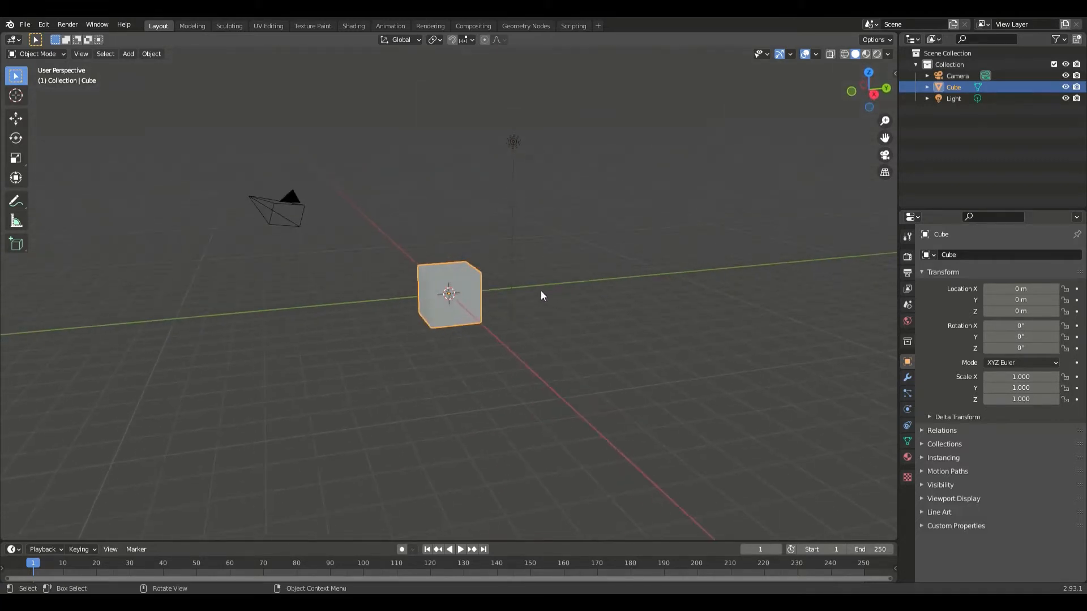
click(227, 259)
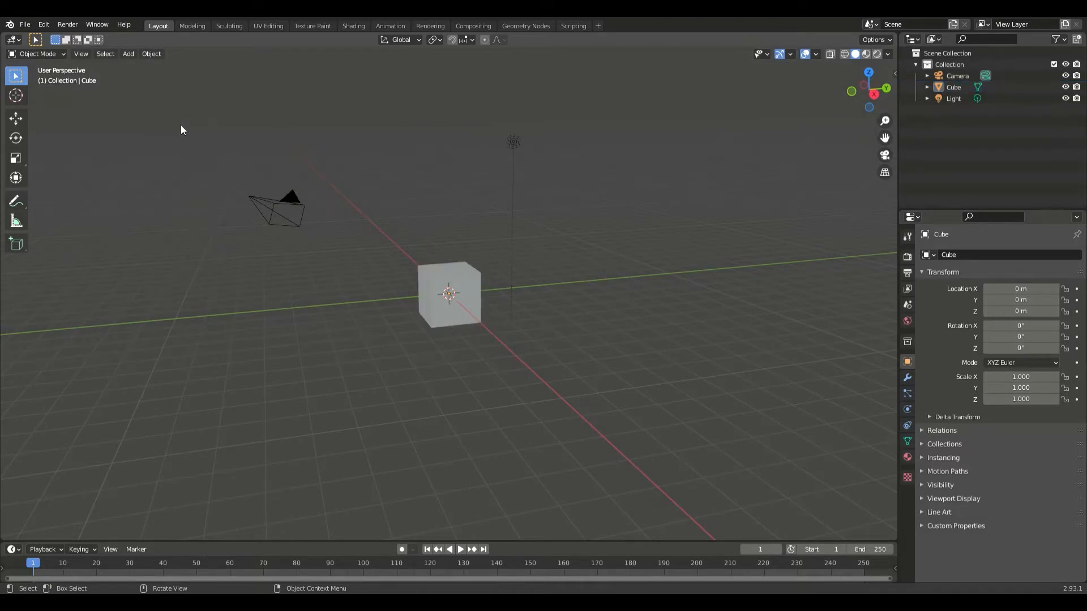
drag(181, 126, 591, 232)
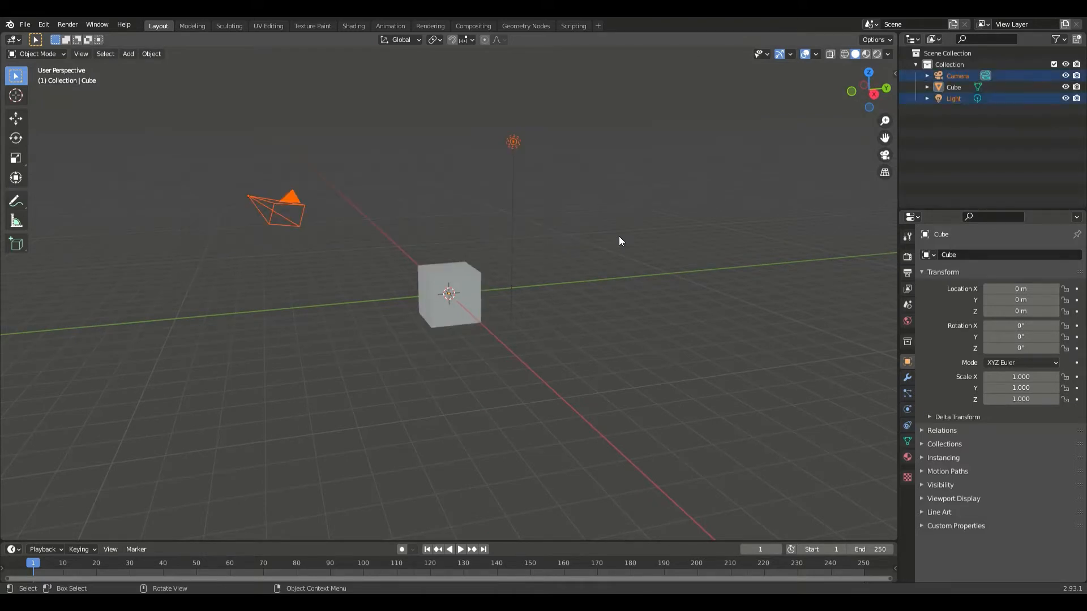
key(x)
click(620, 236)
middle_drag(621, 236, 516, 300)
- Turn on the Screencast Keys display and bring up the cube's transform properties in the 3D view
click(446, 280)
click(560, 283)
click(893, 72)
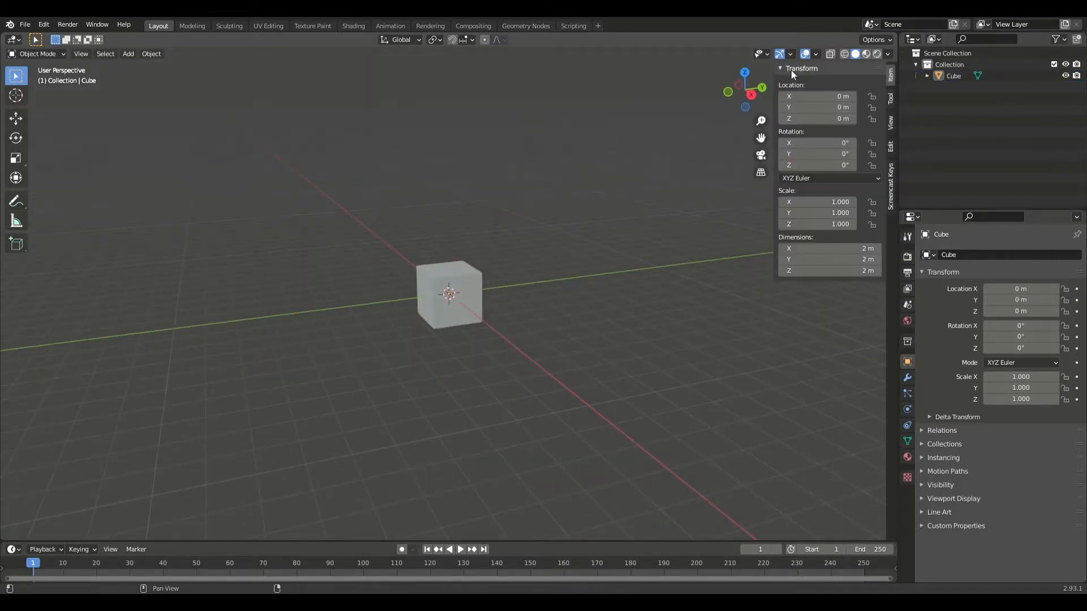
click(891, 192)
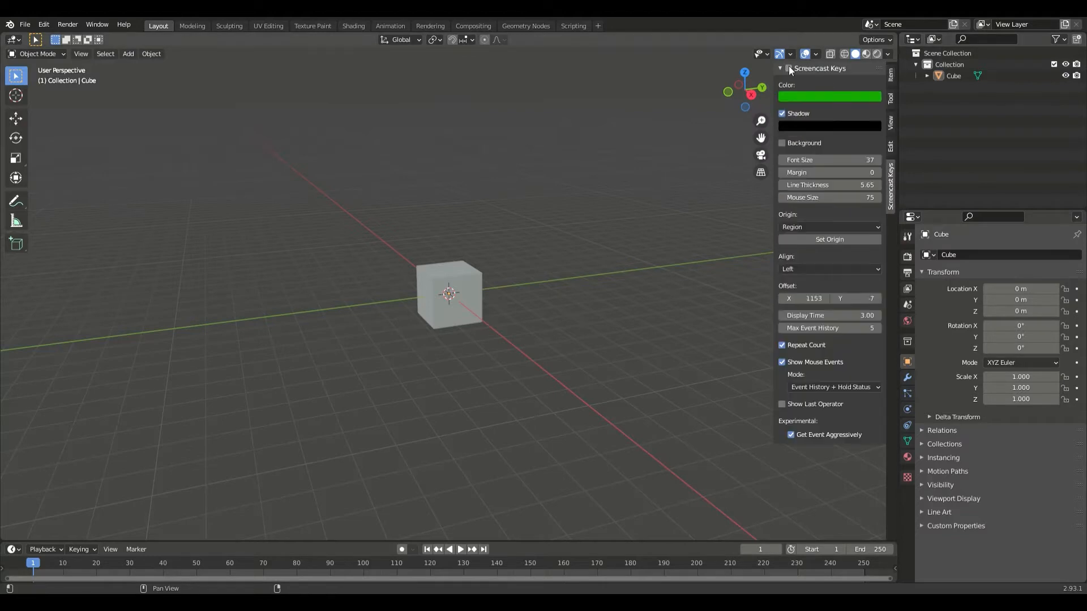
click(891, 74)
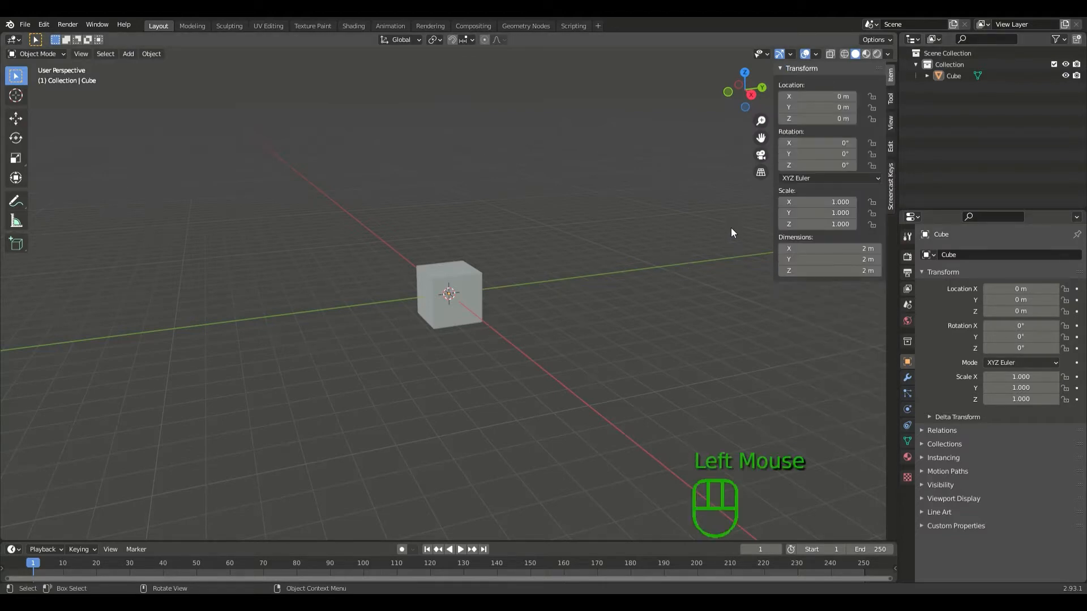
middle_drag(732, 232, 684, 235)
middle_drag(610, 251, 562, 238)
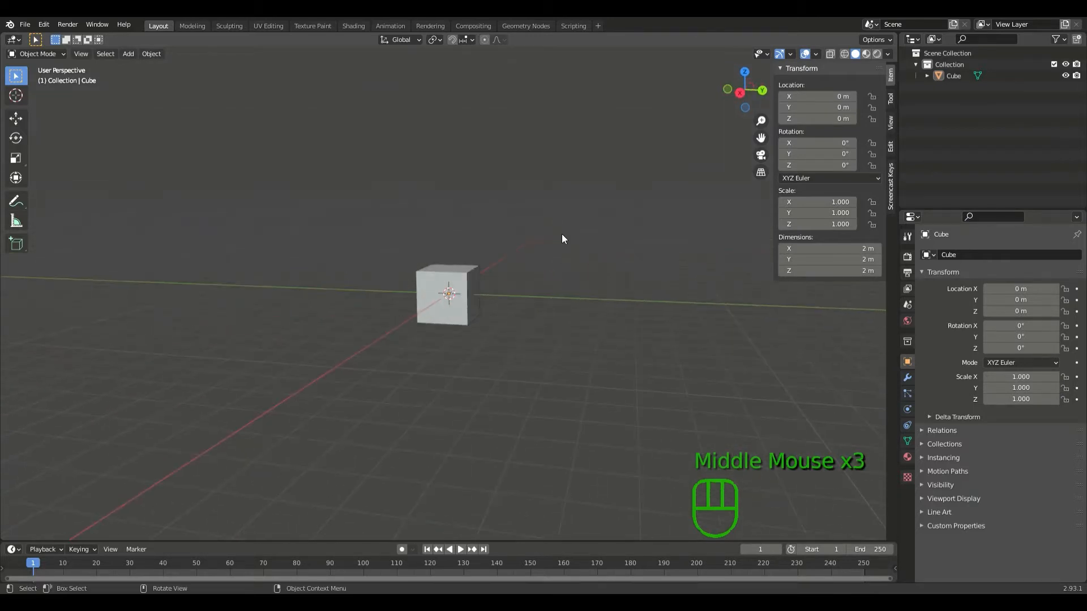
- Enable snapping and move the cube 1 m up along the Z axis
click(453, 40)
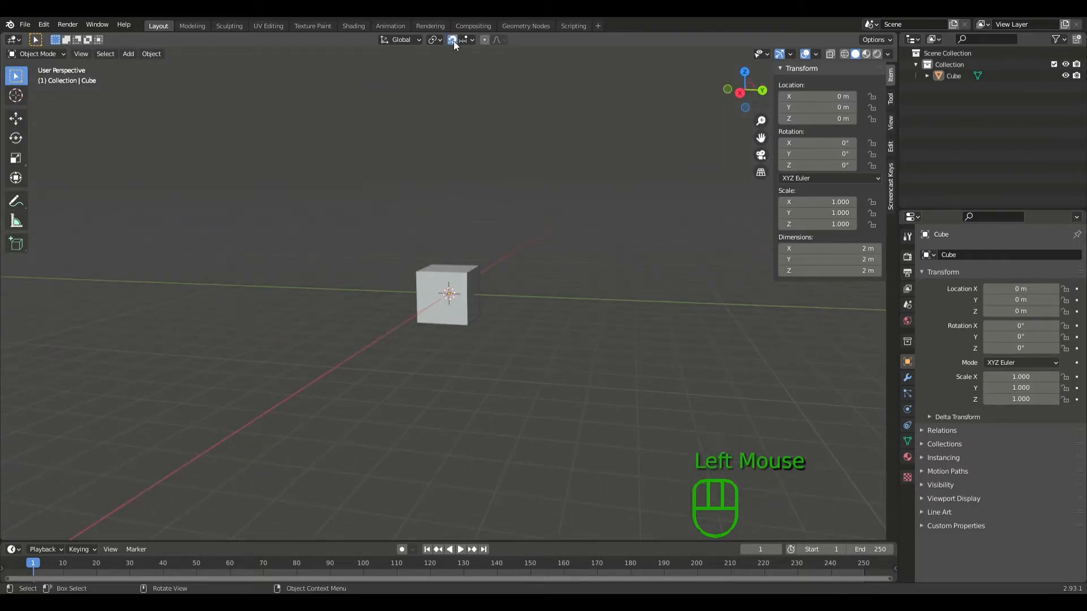
middle_drag(486, 182, 495, 290)
key(g)
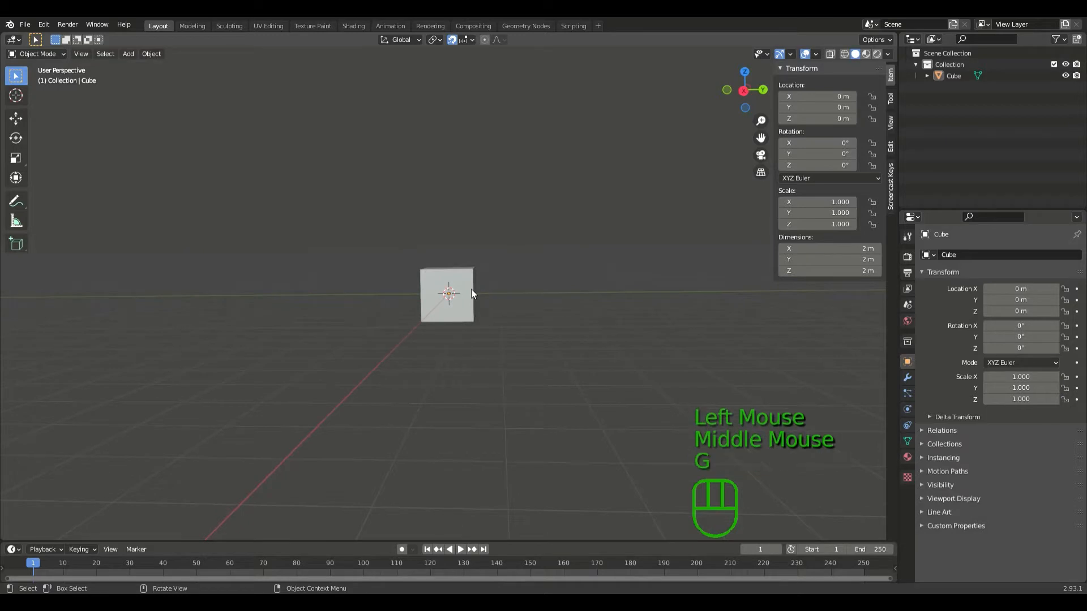
key(z)
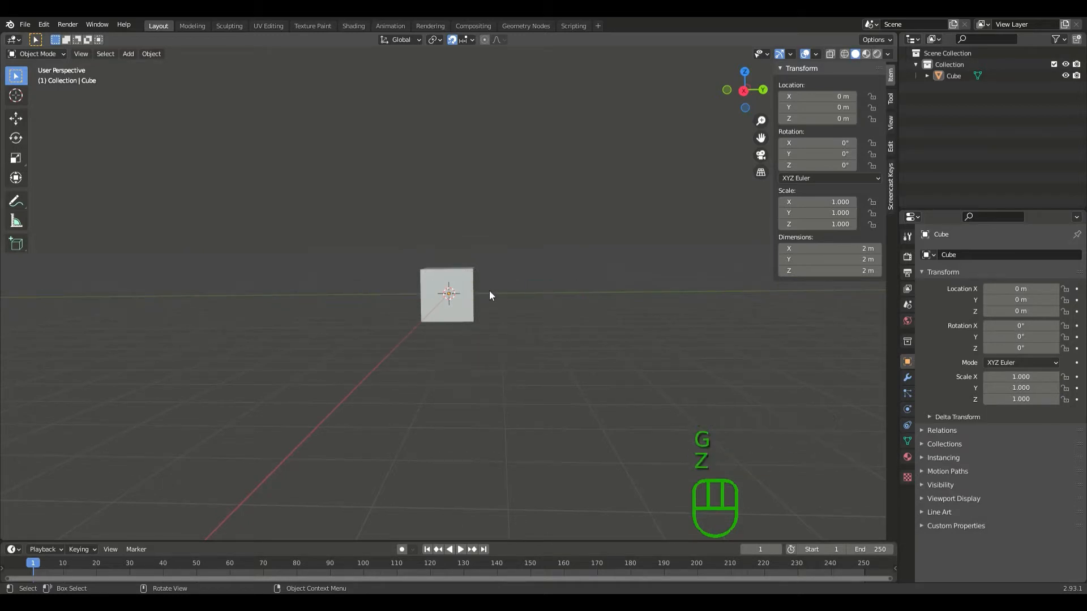
click(447, 294)
key(g)
key(z)
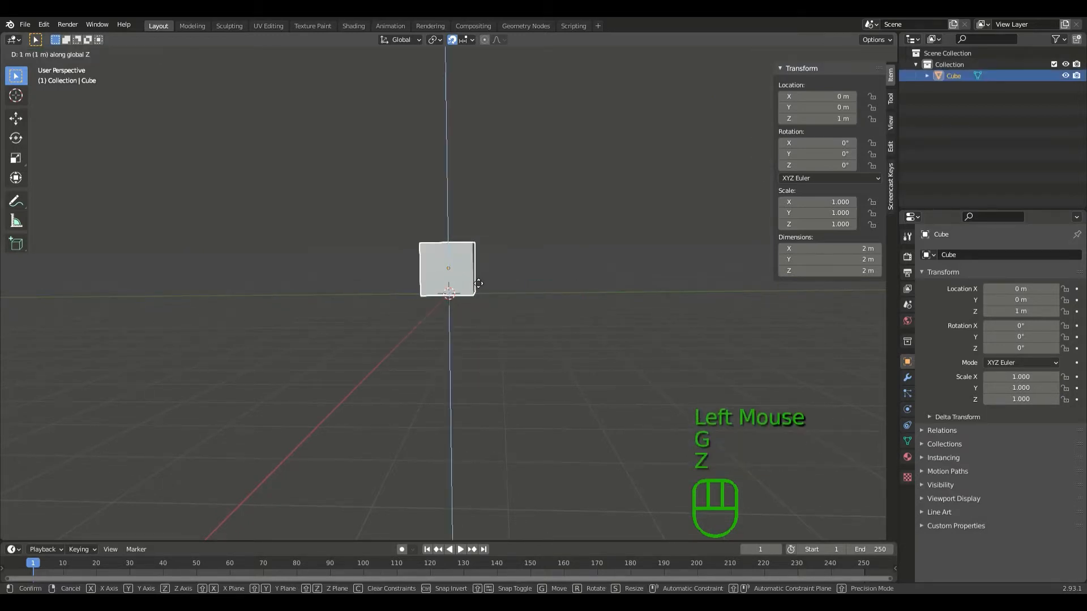
click(486, 278)
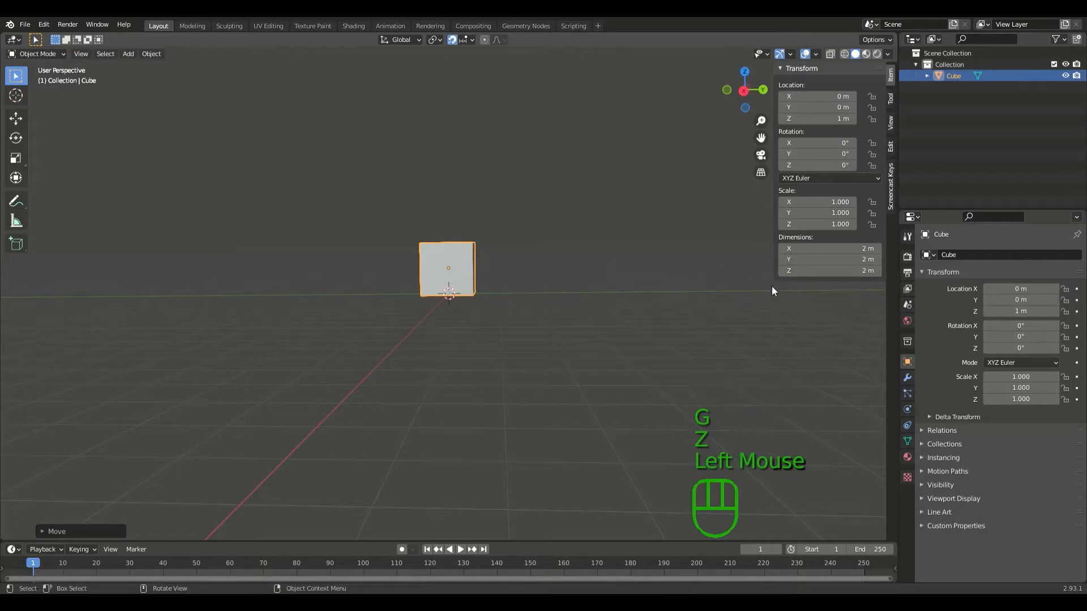
- Set the cube's X dimension to 1 m
middle_drag(719, 244, 585, 254)
scroll(585, 256, down, 1)
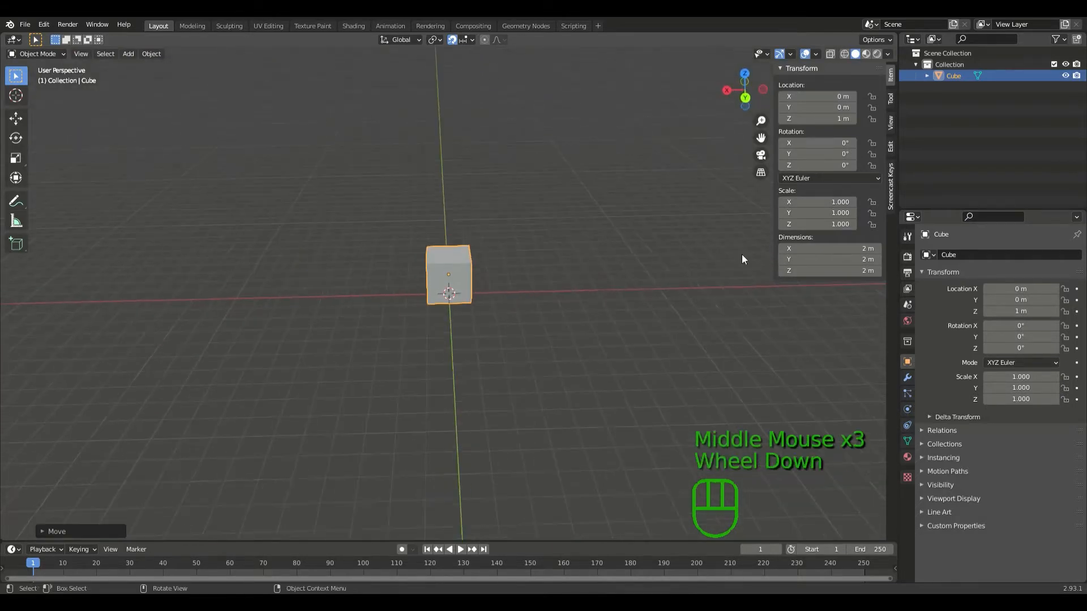
click(865, 249)
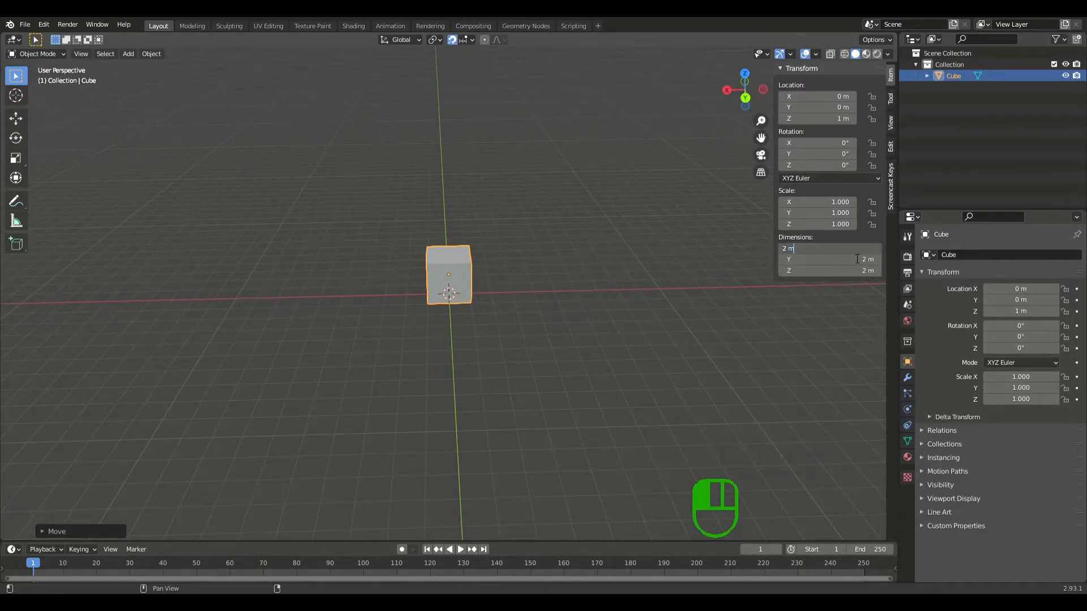
key(BackSpace)
key(BackSpace)
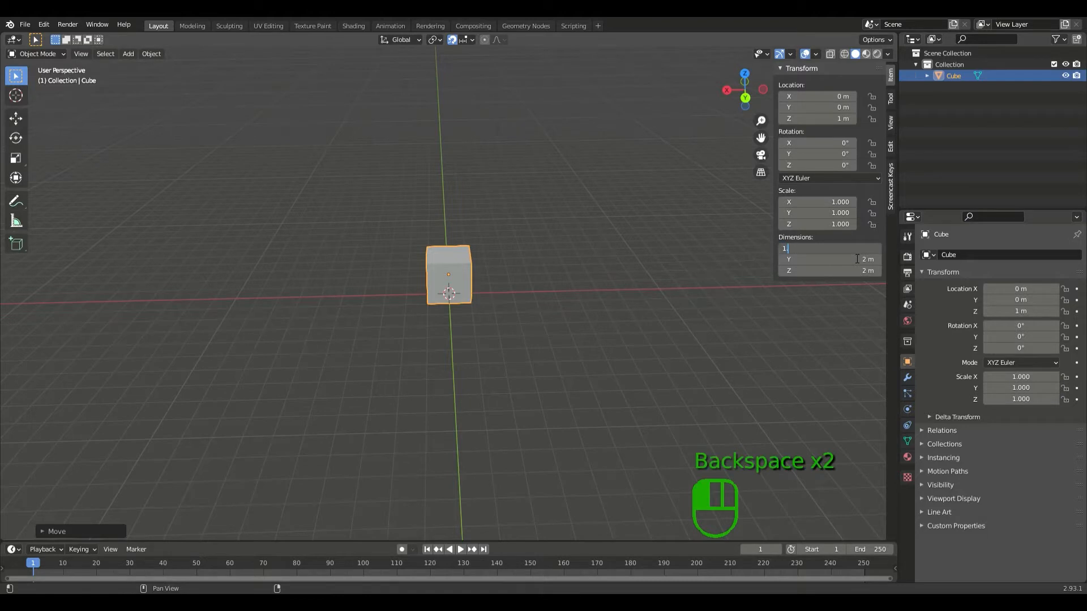
text(1)
key(Return)
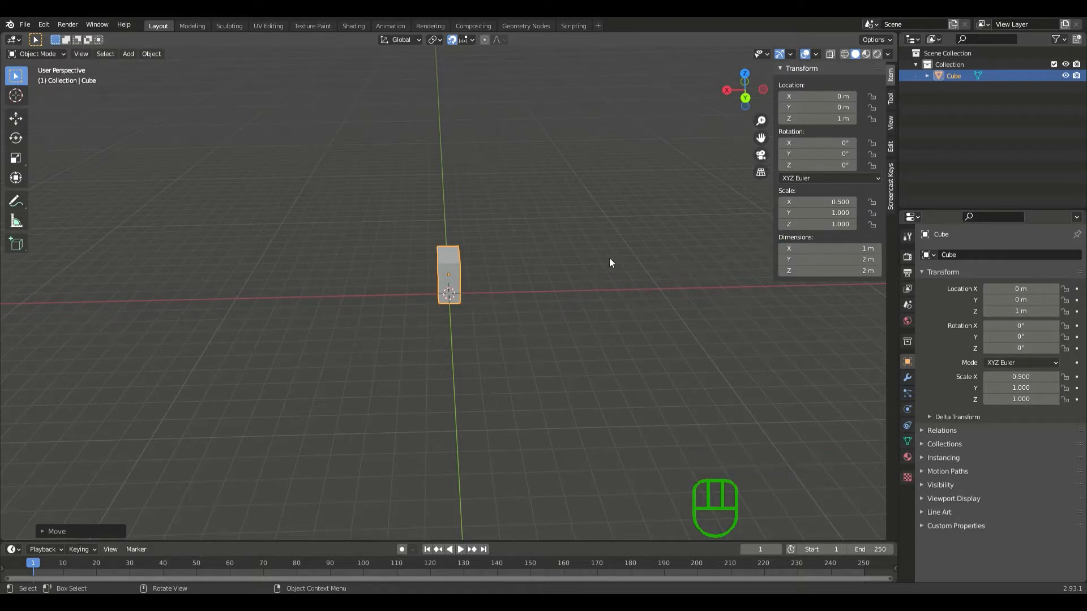
- Set the cube's Y dimension to 10 m
scroll(524, 274, up, 3)
scroll(525, 274, down, 2)
middle_drag(525, 274, 725, 261)
drag(830, 266, 849, 269)
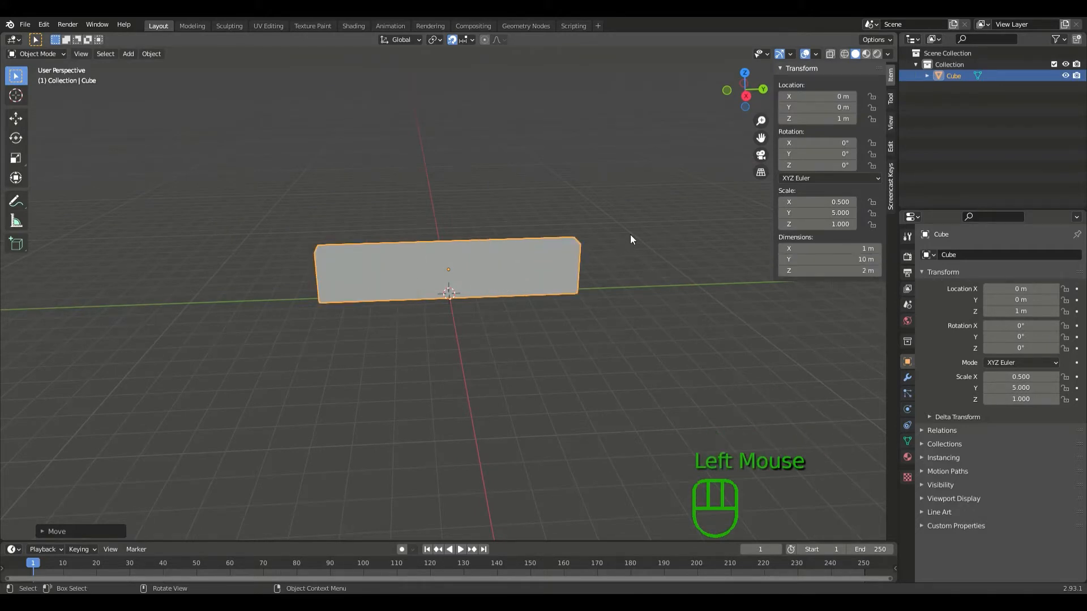
middle_drag(630, 234, 649, 250)
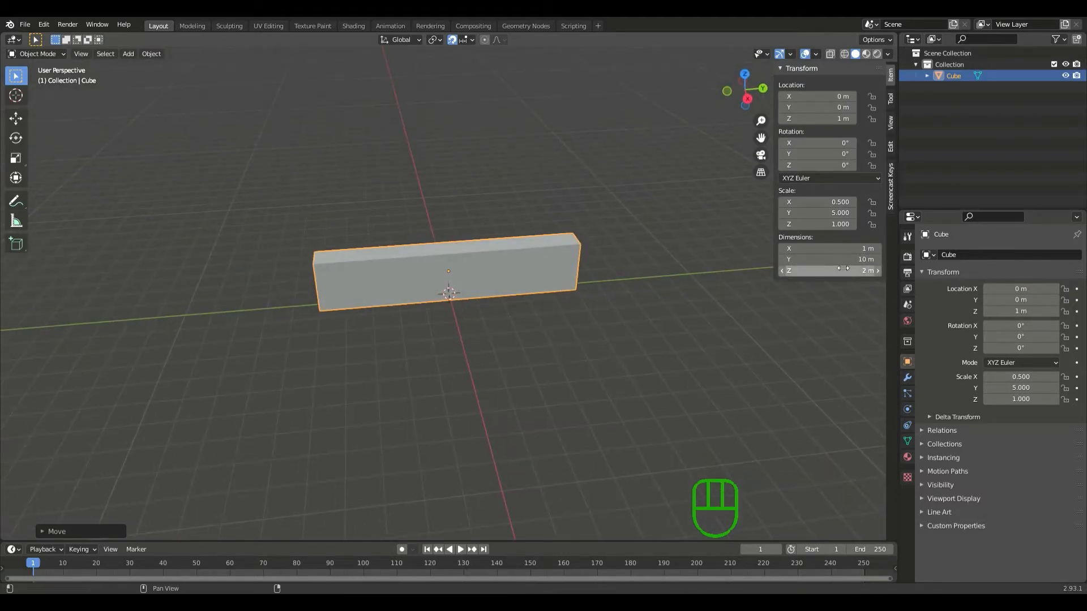
- Apply the scale of the resized block to its mesh data
middle_drag(606, 266, 535, 254)
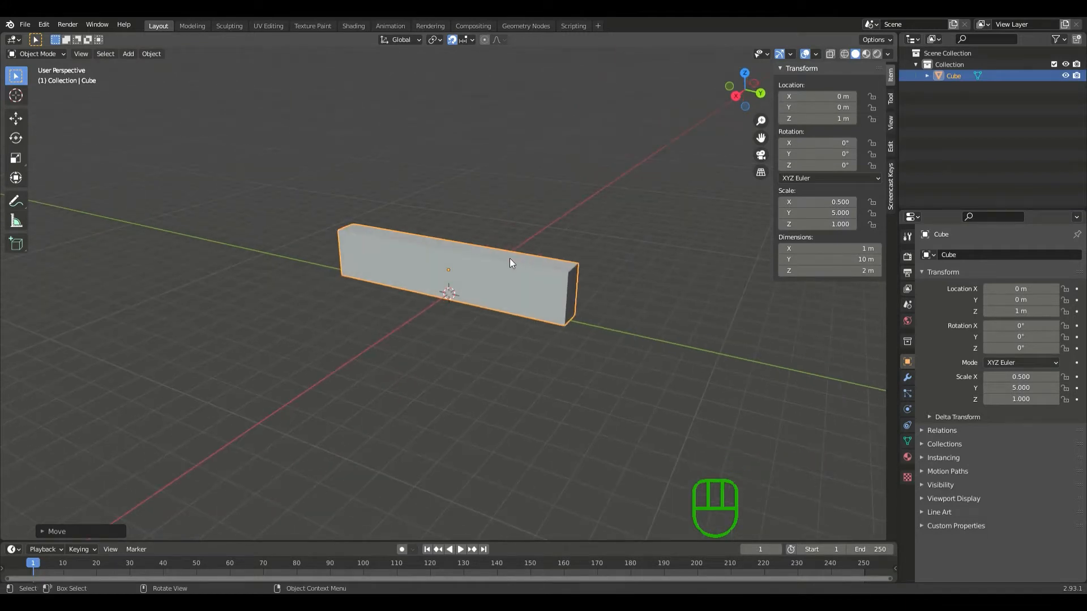
key(ctrl+a)
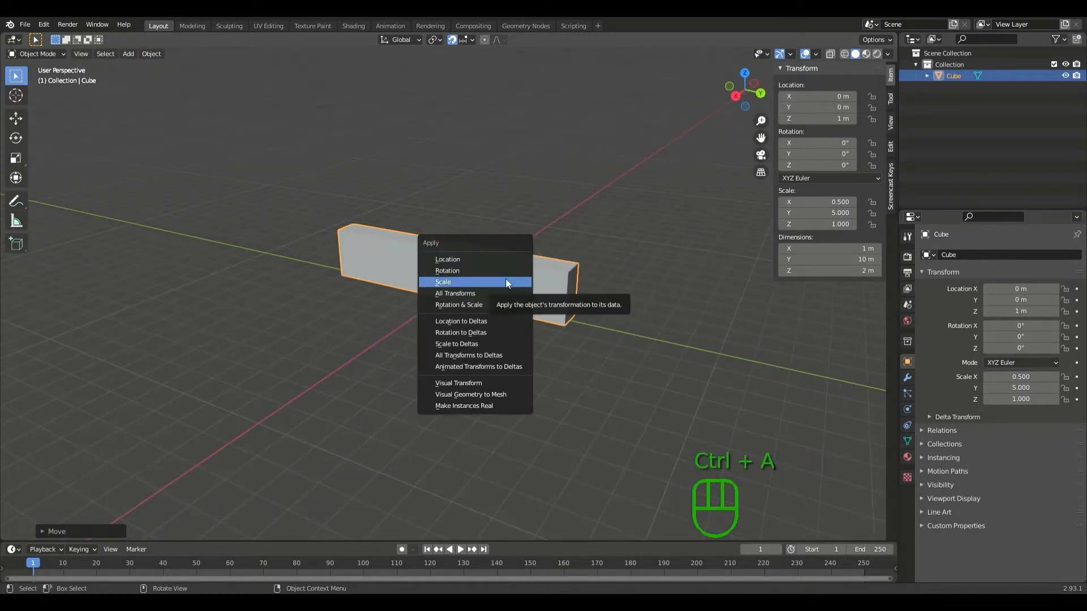
click(506, 282)
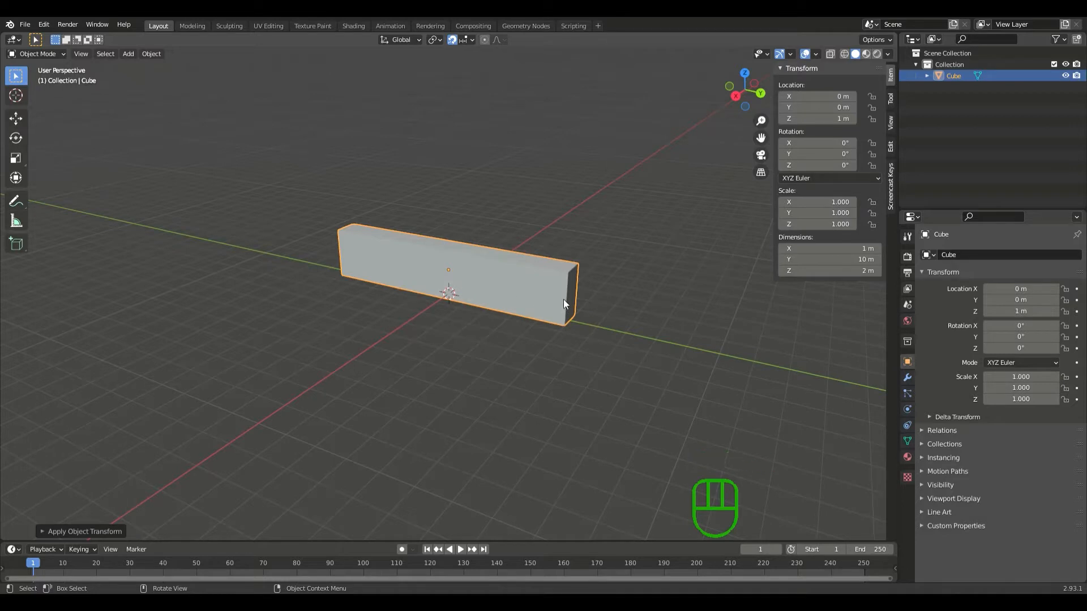
- Inspect the long block from several angles and switch to the top orthographic view
middle_drag(583, 297, 562, 273)
scroll(230, 315, down, 3)
scroll(342, 308, up, 3)
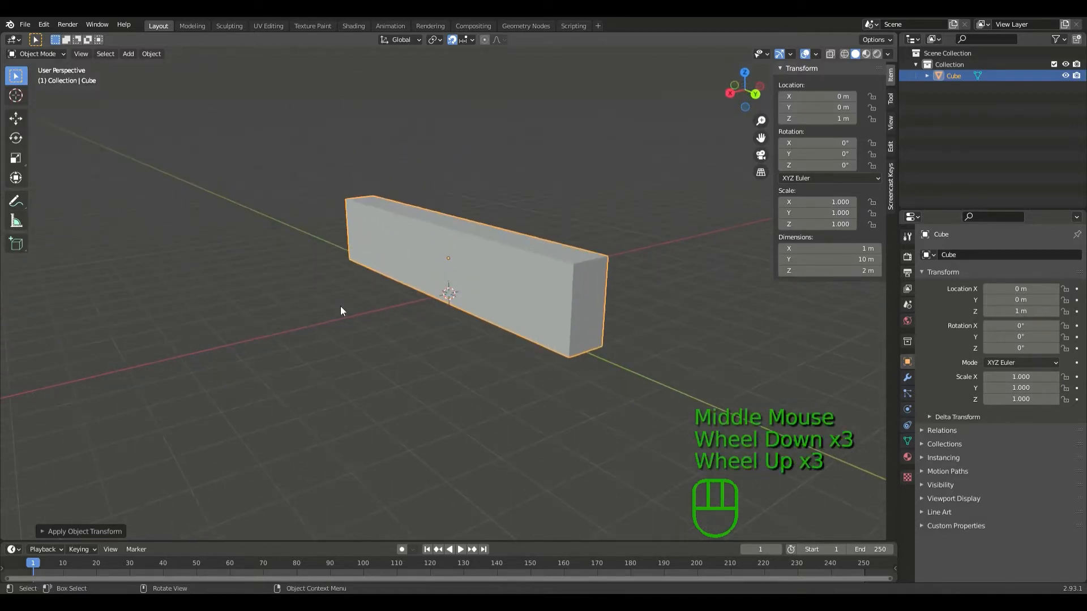
scroll(426, 308, down, 2)
middle_drag(342, 308, 460, 331)
scroll(427, 309, down, 1)
scroll(434, 308, up, 2)
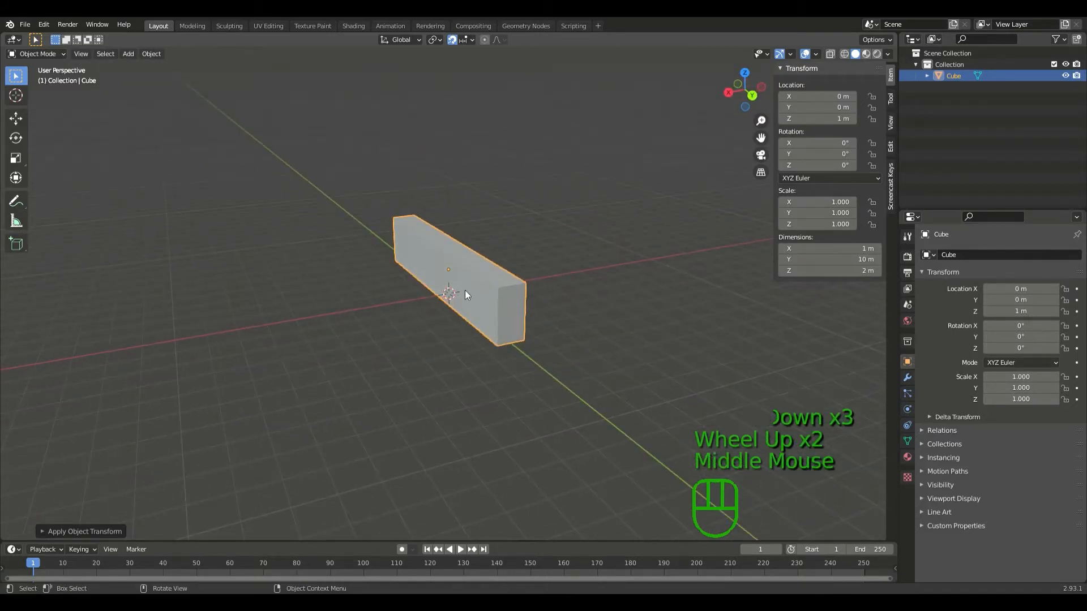
middle_drag(559, 295, 532, 299)
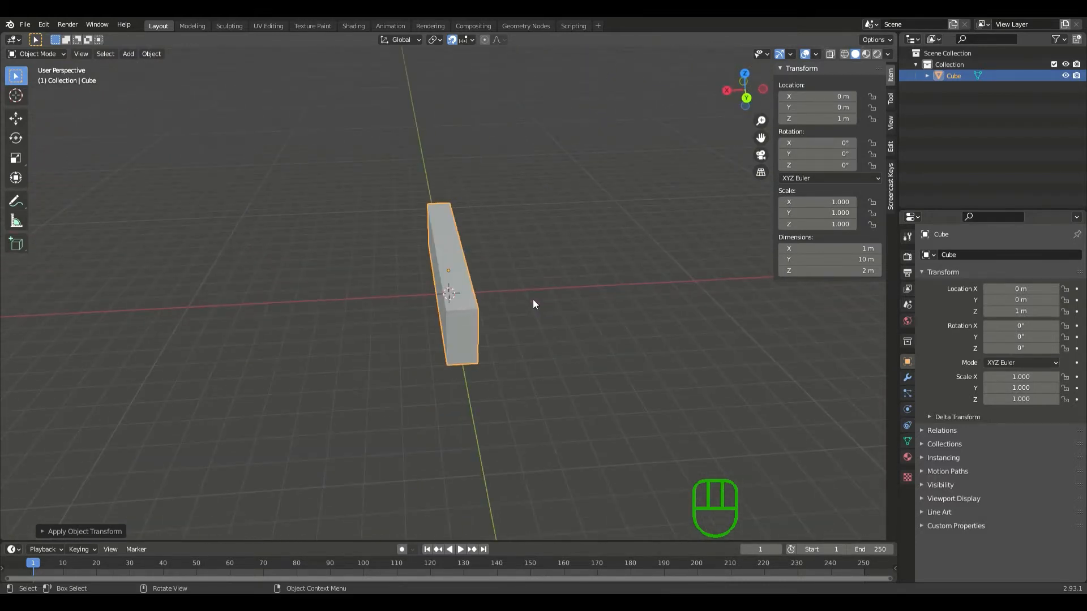
click(745, 73)
scroll(506, 237, down, 2)
scroll(494, 239, up, 2)
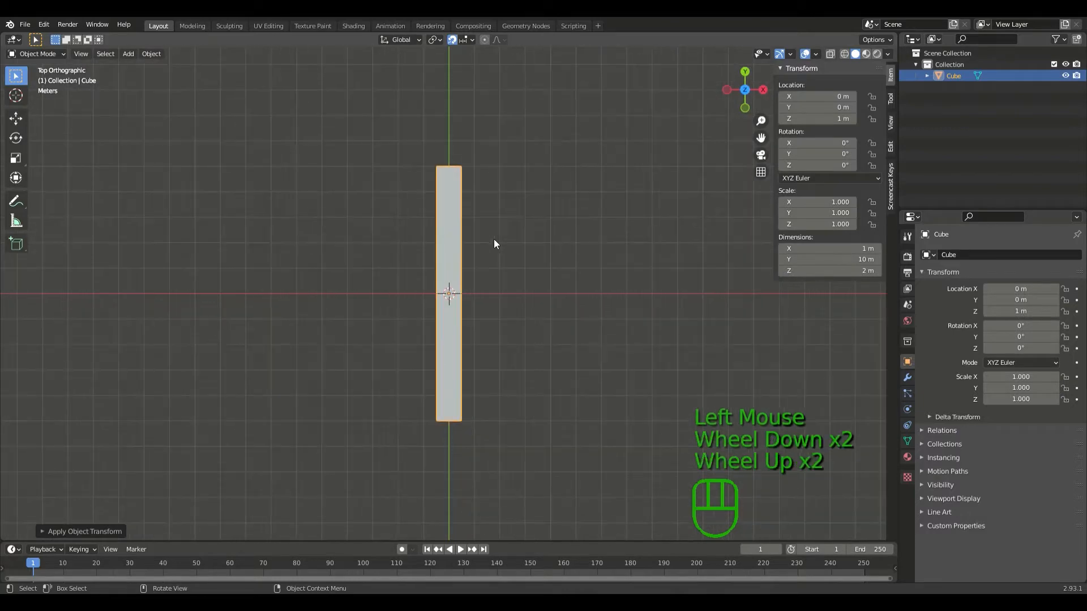
scroll(494, 239, down, 1)
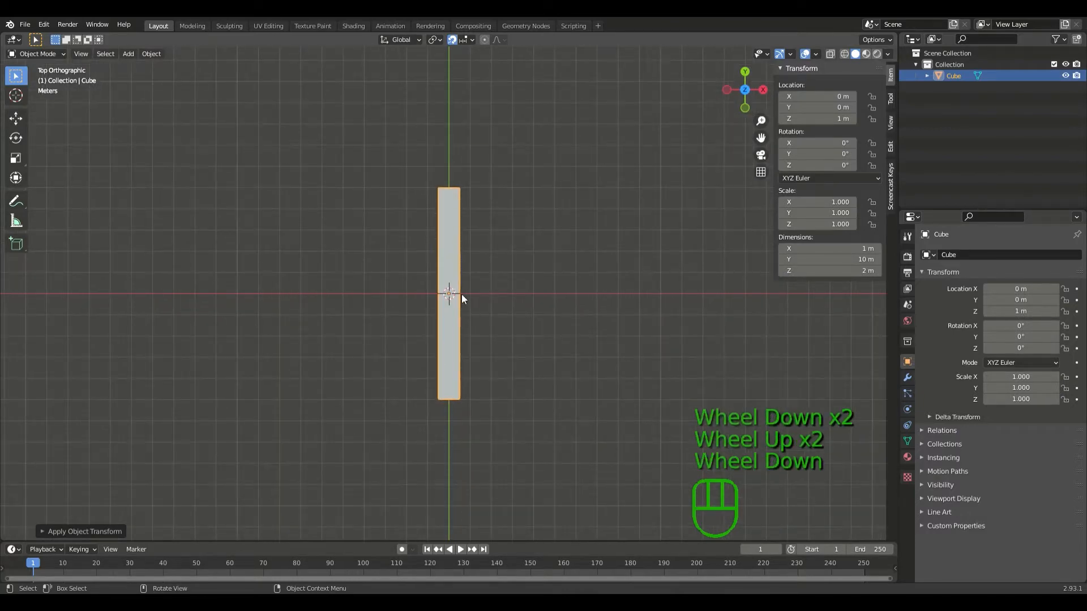
- Try moving the block 6 m along the X axis and undo the move
key(g)
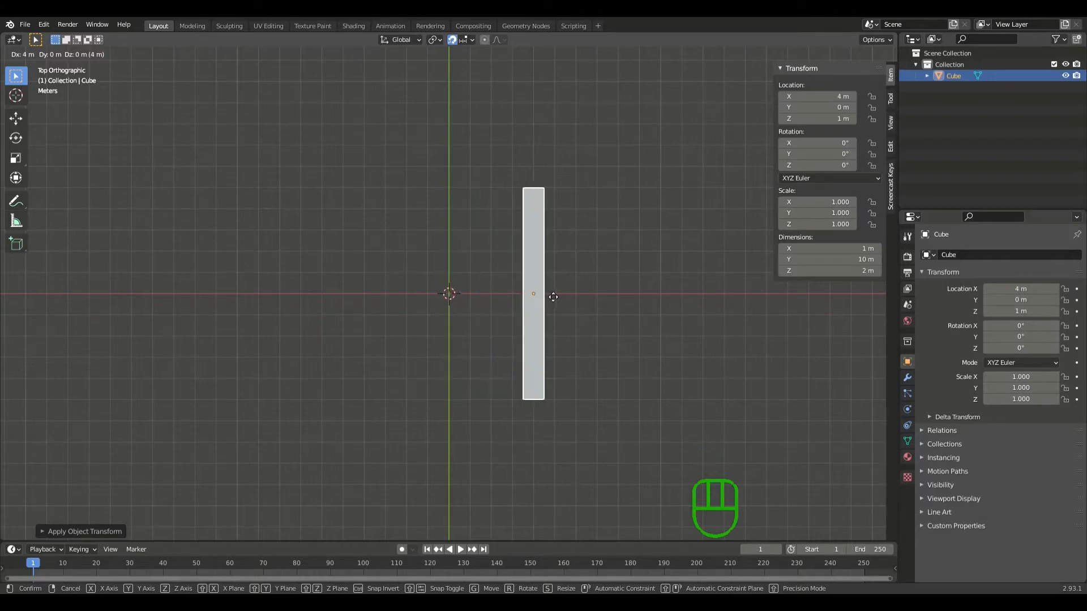
click(595, 297)
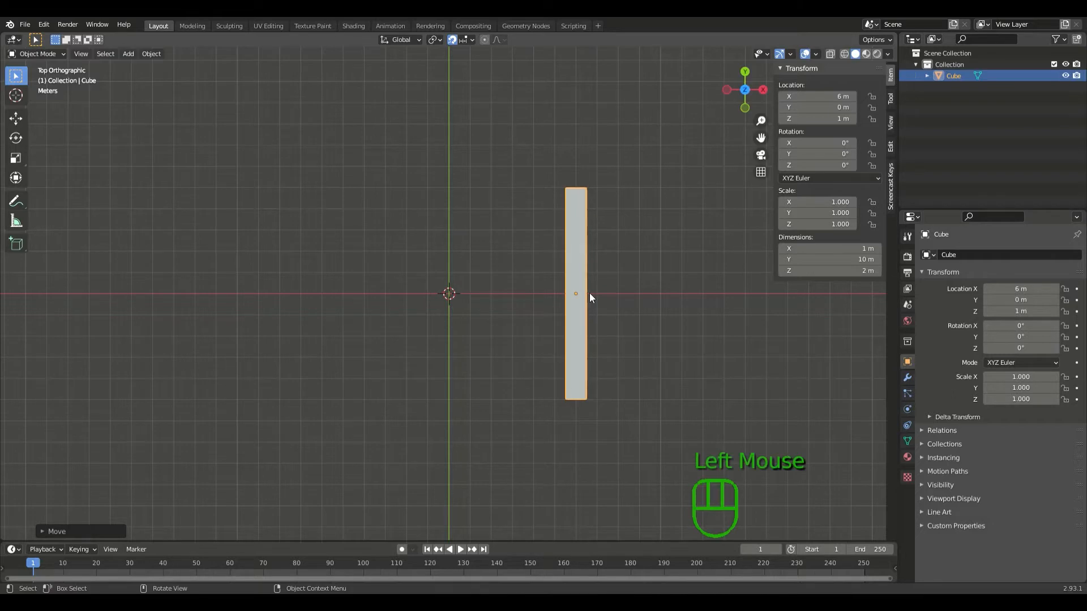
key(ctrl+z)
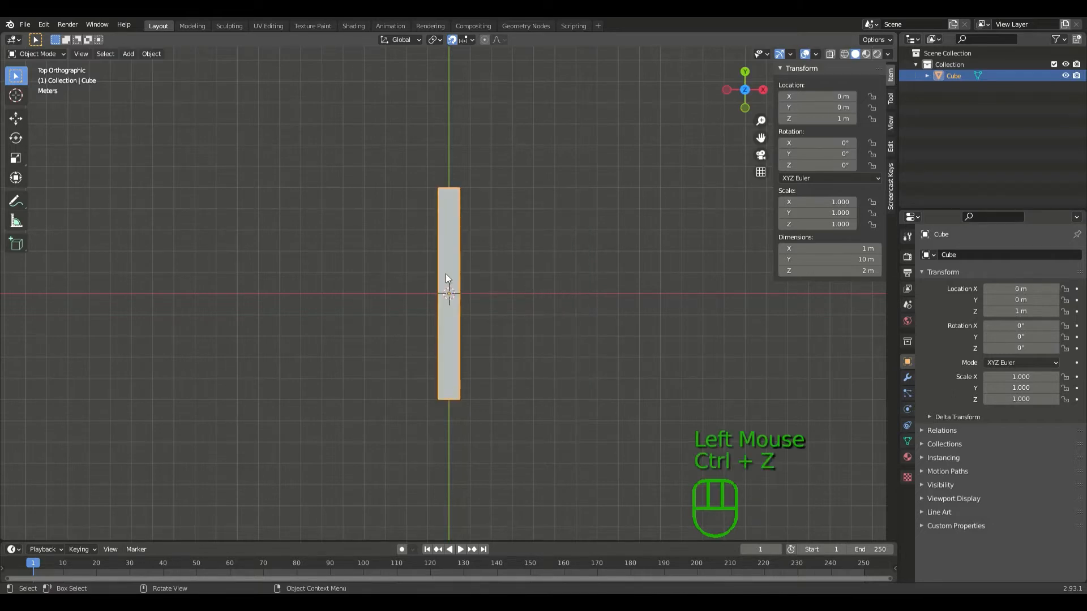
- Rotate the block 90° about the Z axis
text(r)
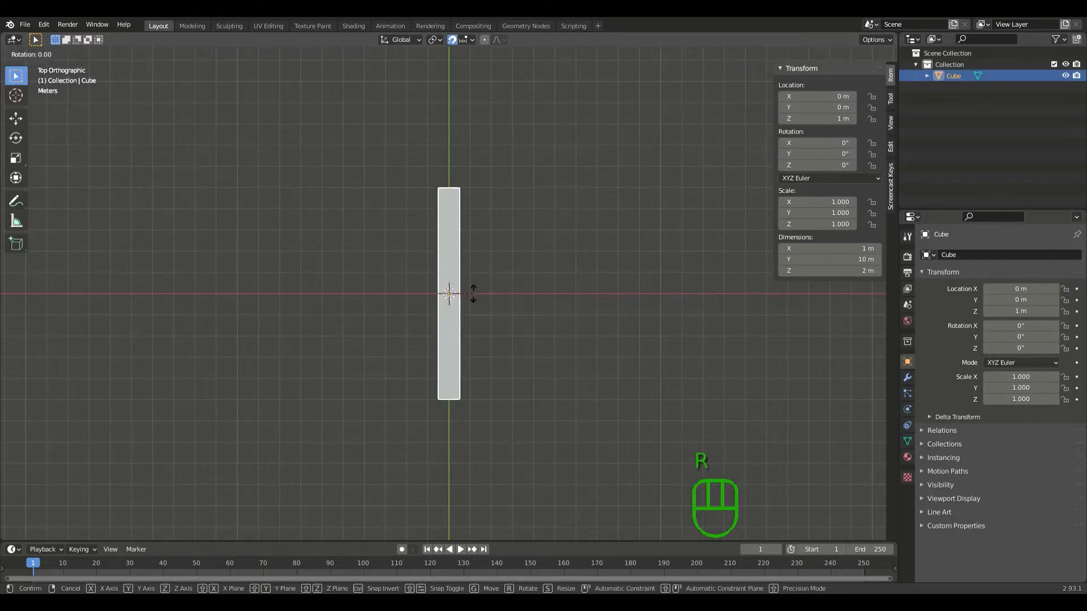
text(z90)
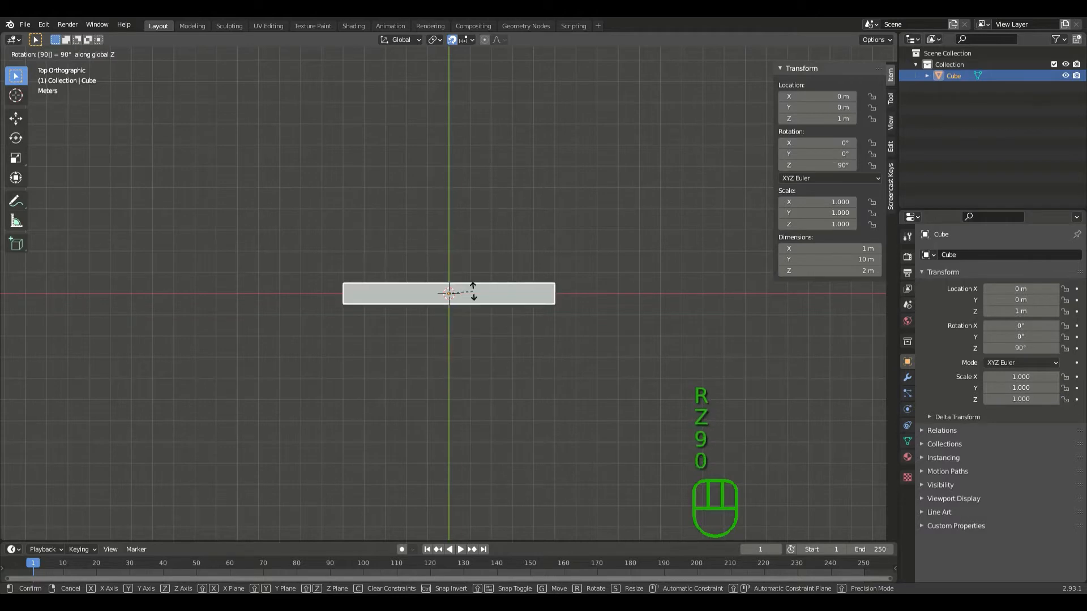
click(473, 291)
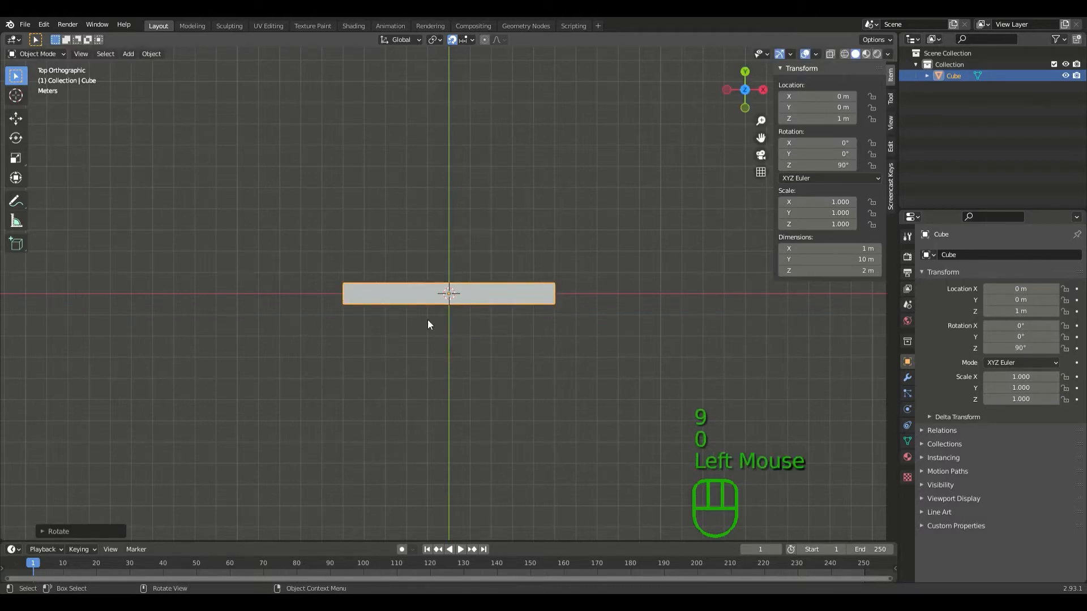
- Duplicate the block to Y −2 m and rotate the copy 90° about the Z axis
key(shift+d)
click(428, 373)
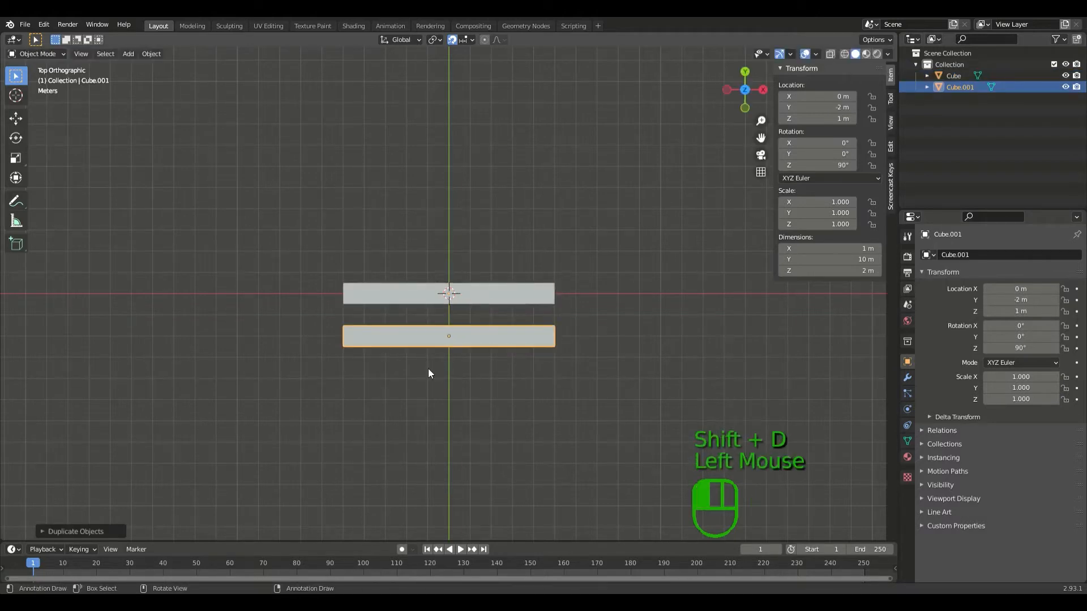
key(r)
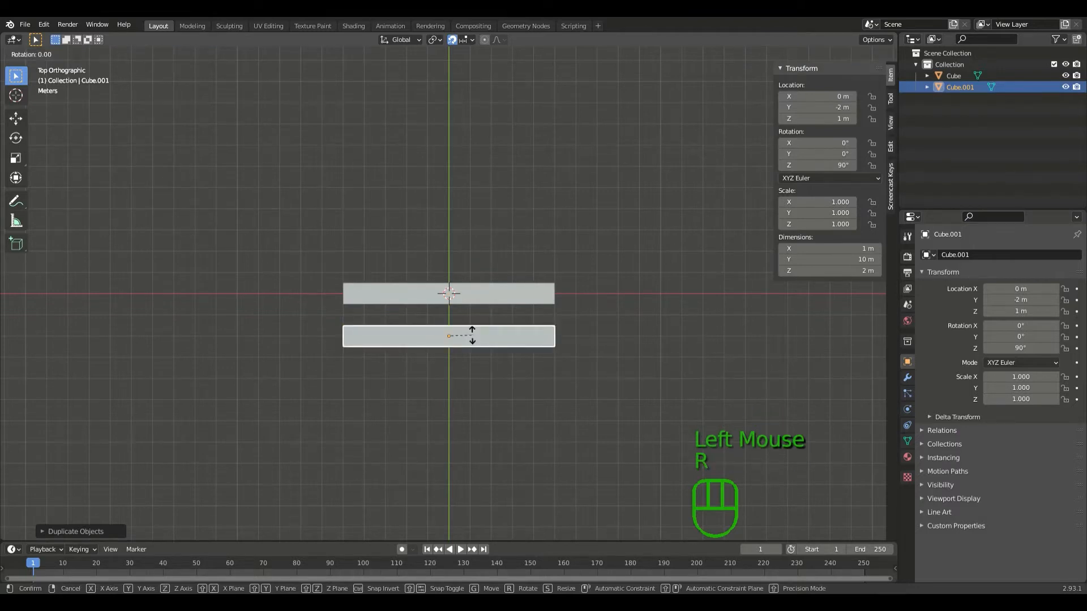
key(z)
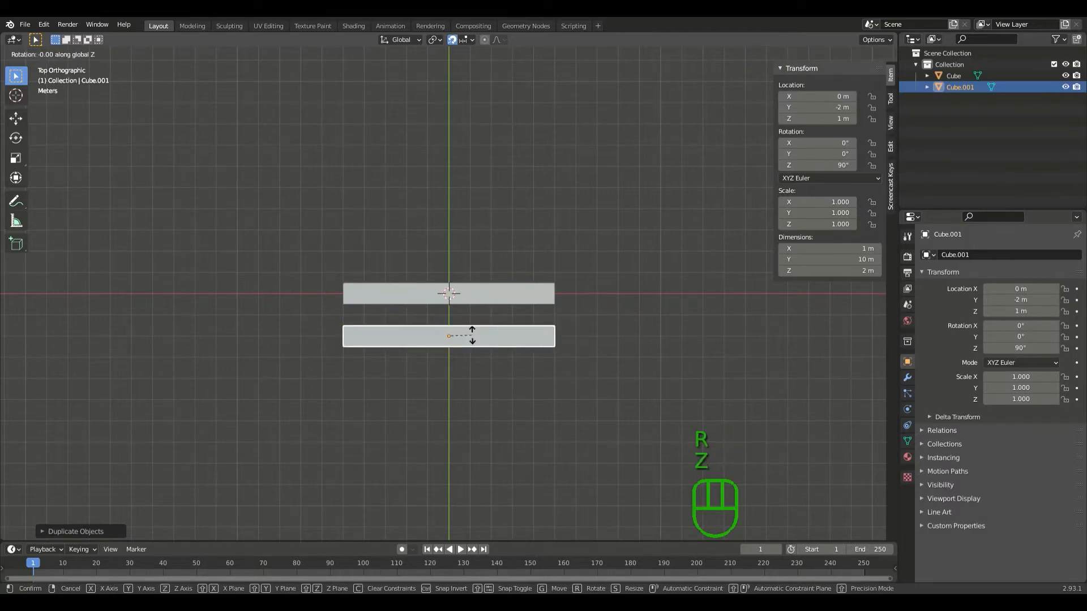
key(9)
key(0)
click(467, 337)
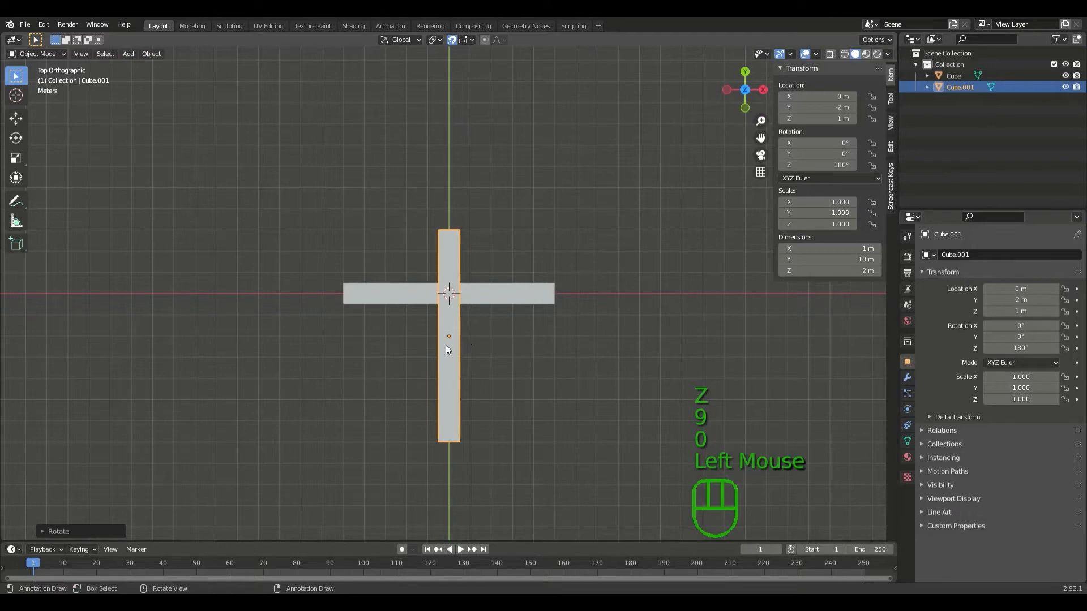
- Turn off snapping and position the rotated copy across the original block's +X end, at about X 4.45 m
key(g)
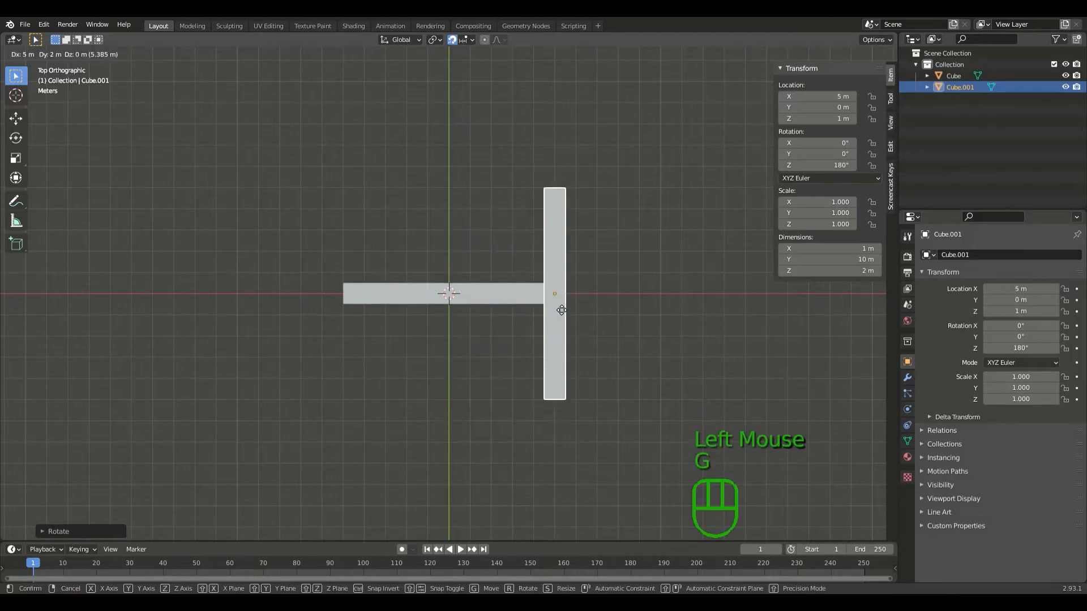
click(569, 304)
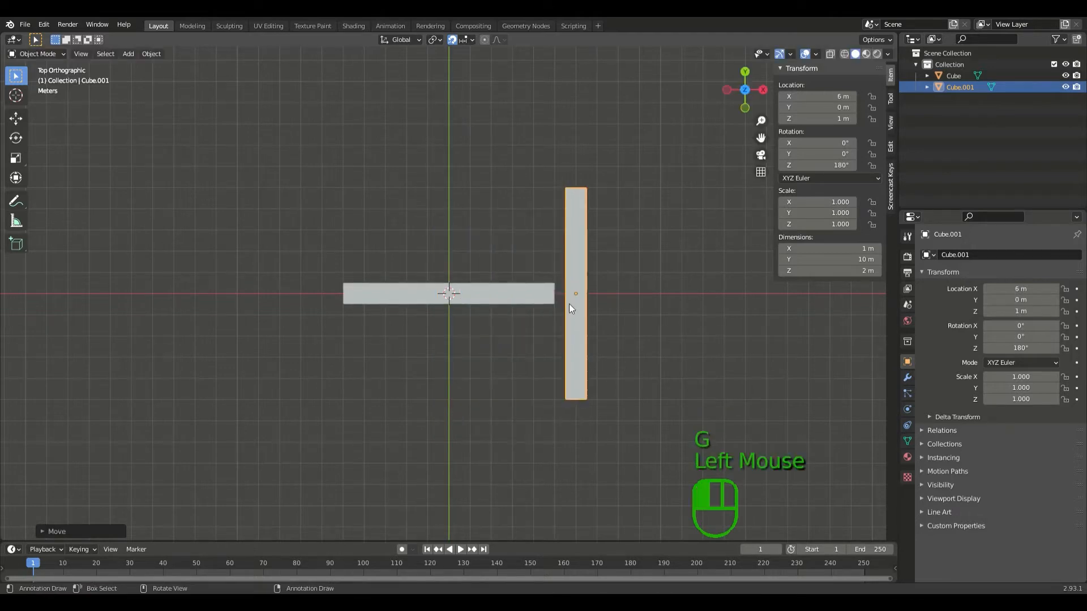
click(453, 40)
key(g)
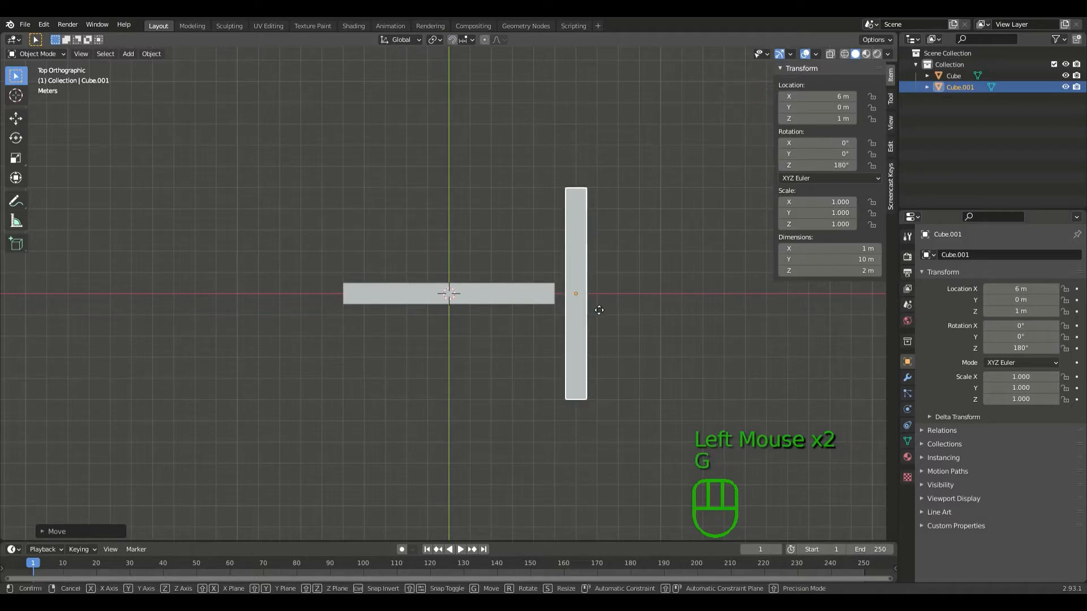
click(562, 305)
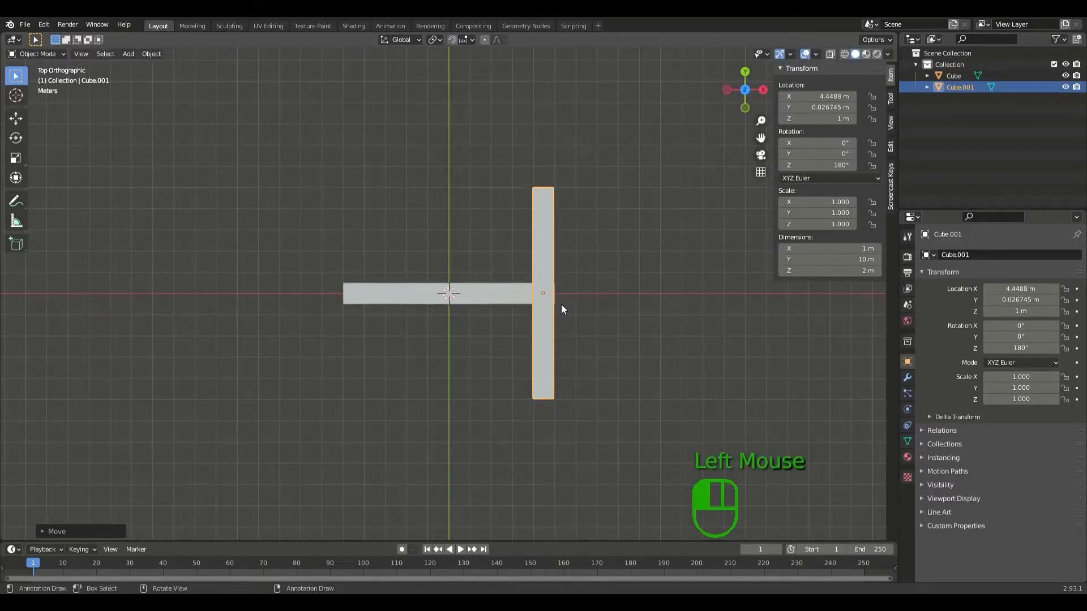
- Duplicate the crosswise block to the original block's opposite end, at about X −4.46 m
key(shift+d)
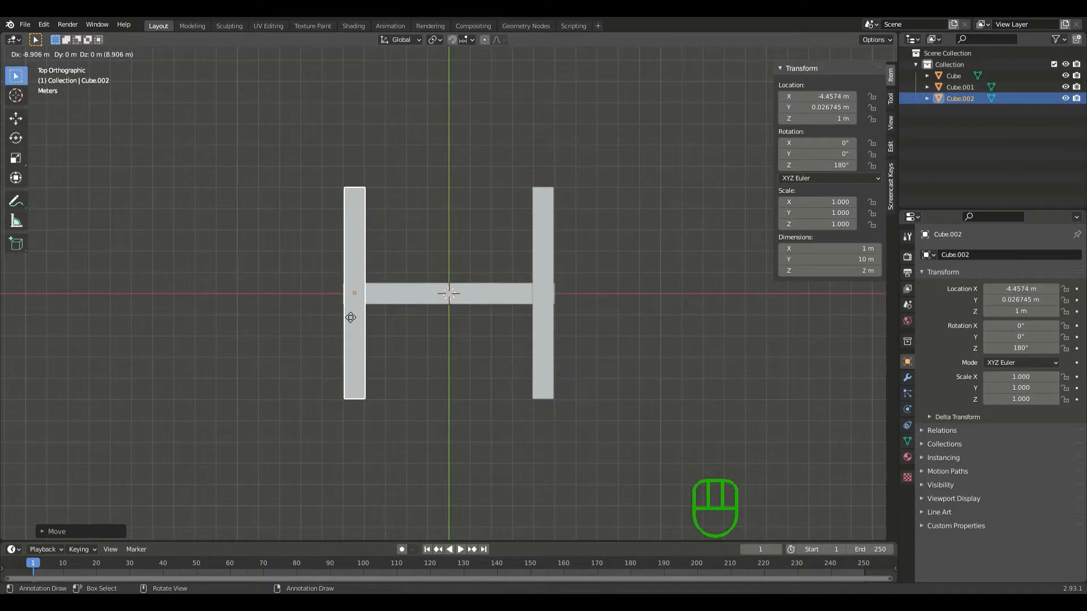
click(346, 311)
- Move the original block to the +Y ends of the two side blocks, at X 0 m and about Y 4.49 m
click(434, 298)
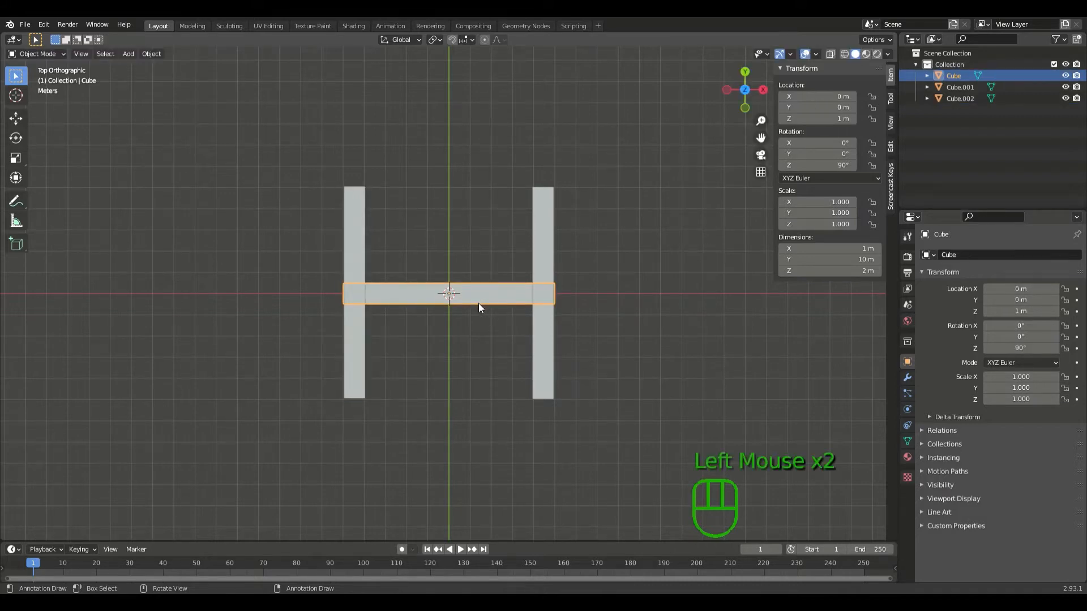
key(g)
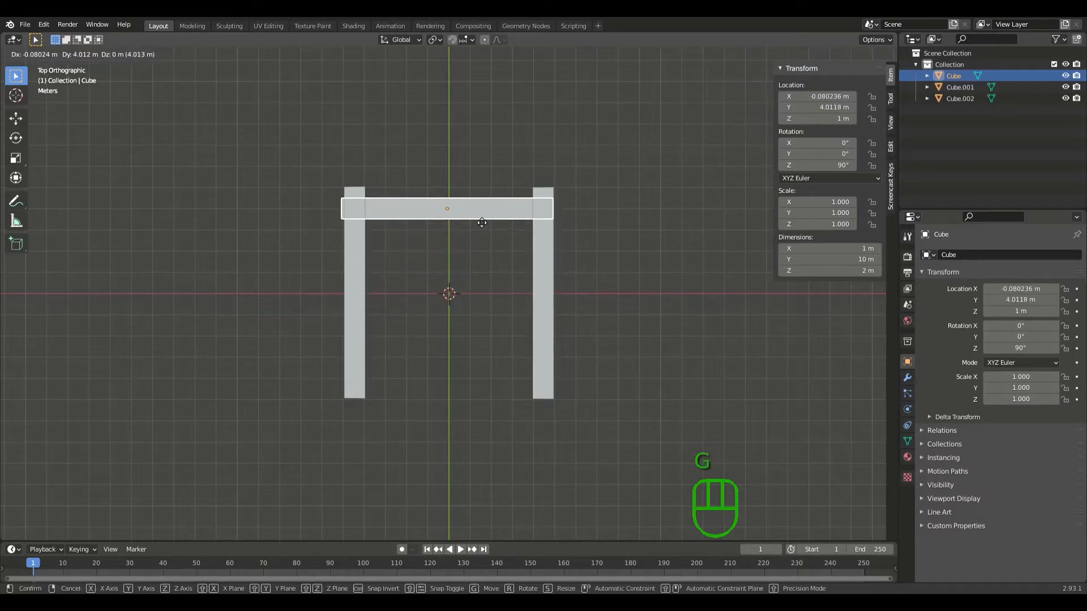
click(477, 209)
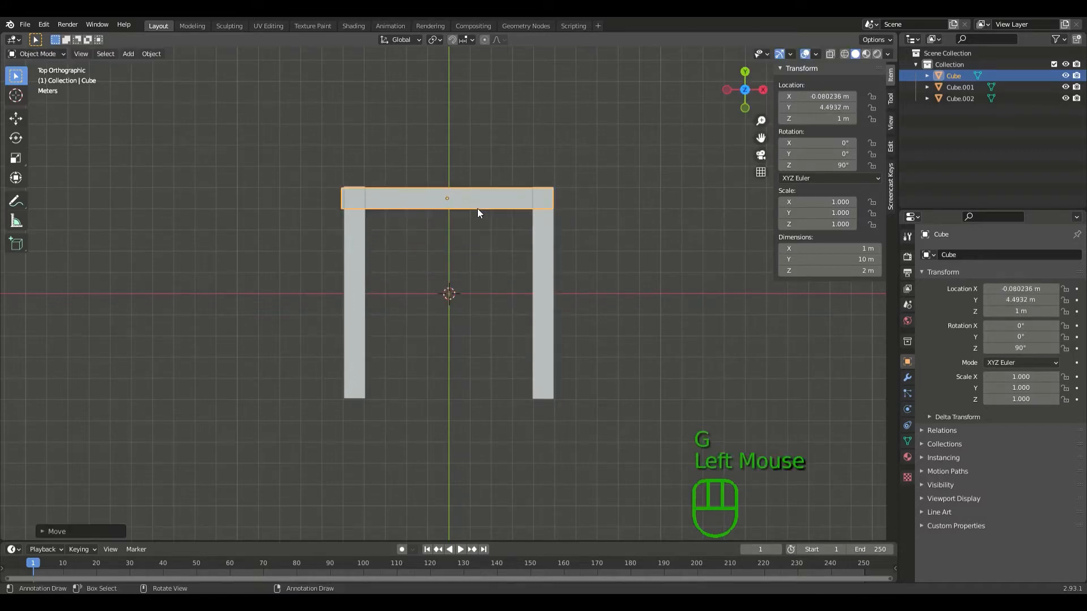
key(g)
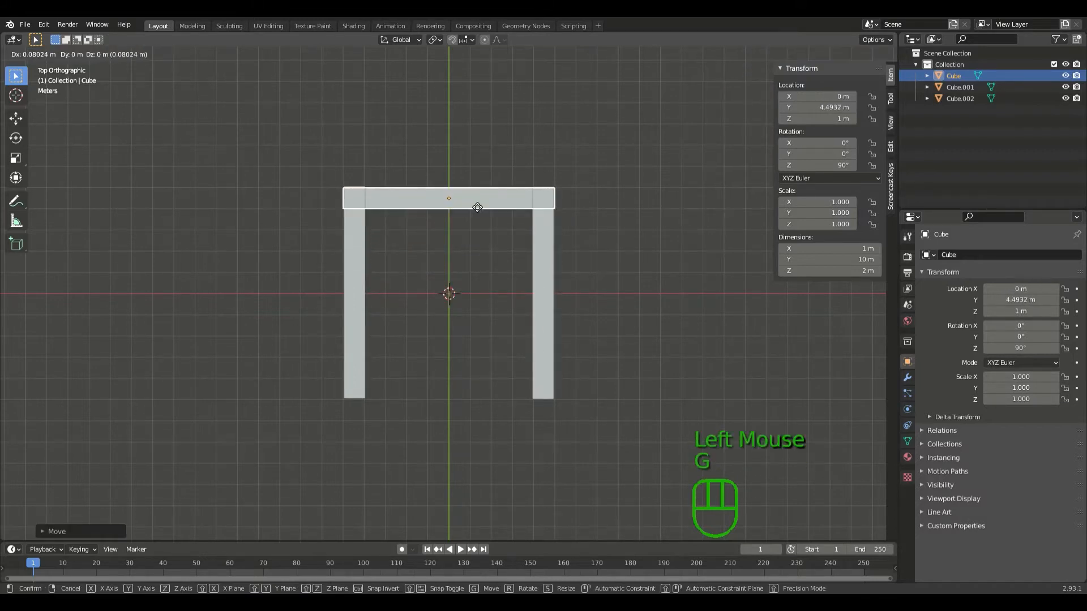
click(473, 203)
- Duplicate the original block to the open side of the frame, at about Y −4.33 m, closing the square
key(shift+d)
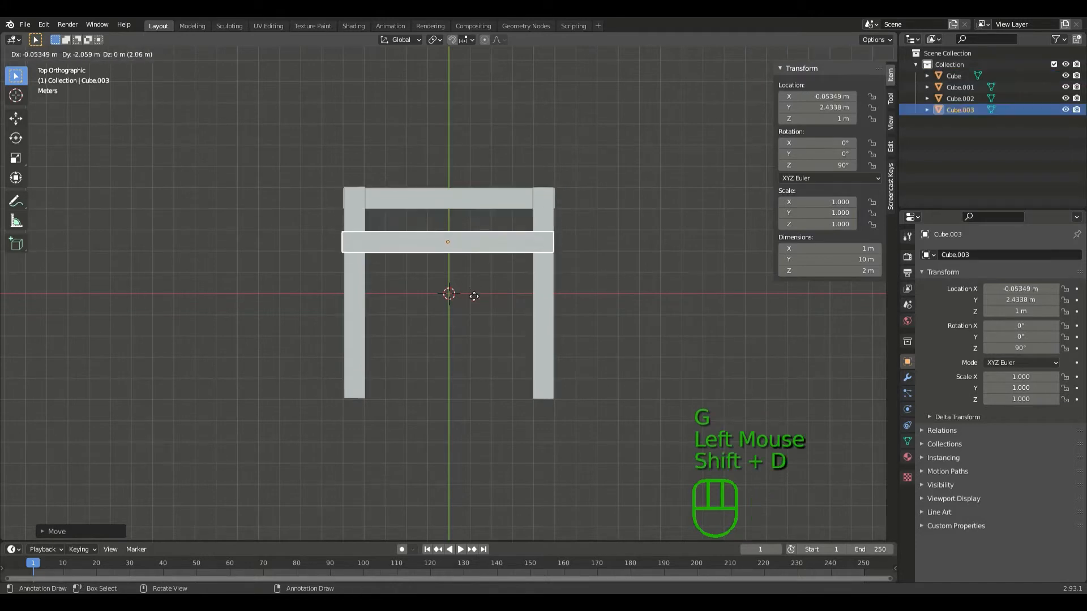
click(469, 433)
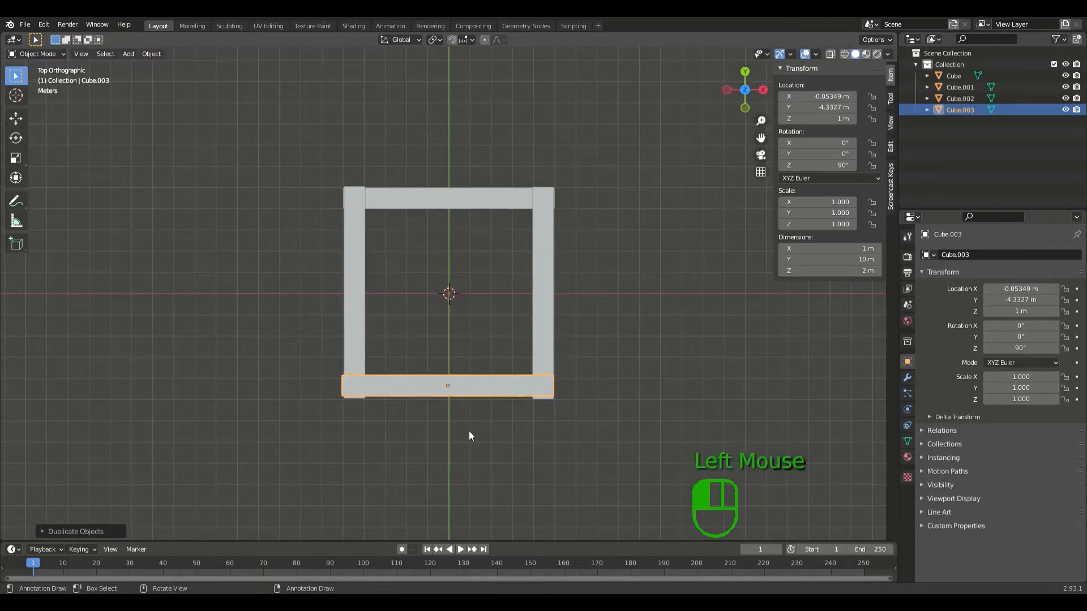
middle_drag(469, 432, 399, 356)
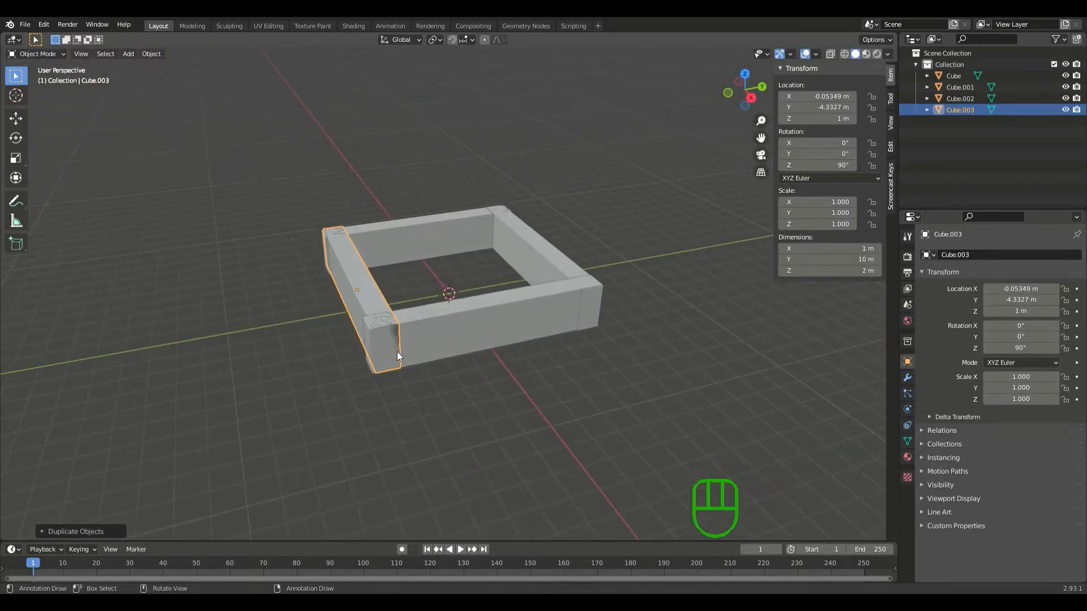
middle_drag(513, 242, 541, 241)
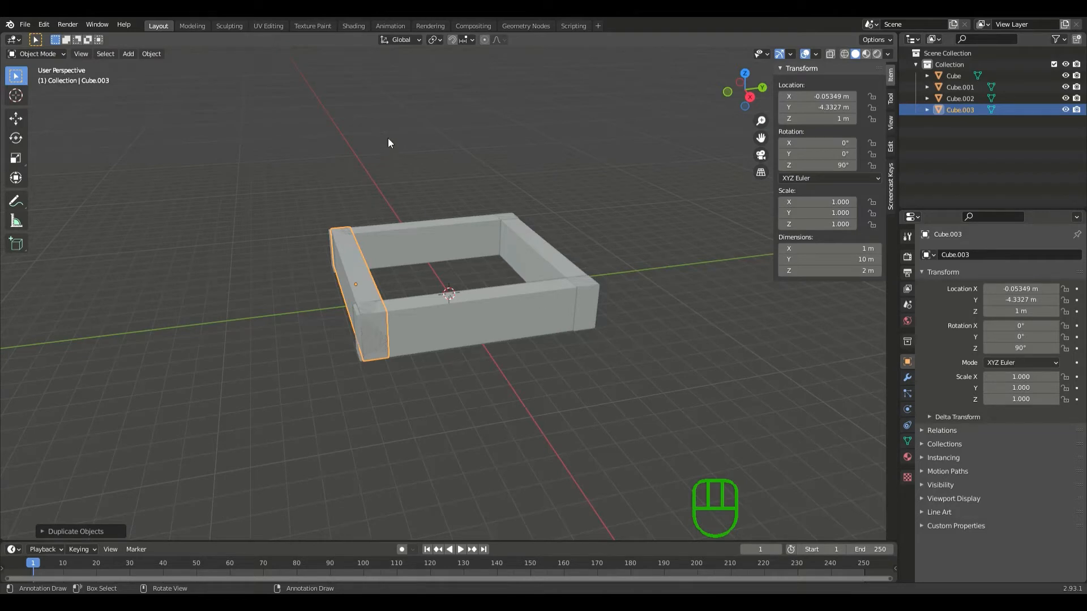
- Delete the three duplicated blocks, keeping only the original block
drag(389, 138, 325, 416)
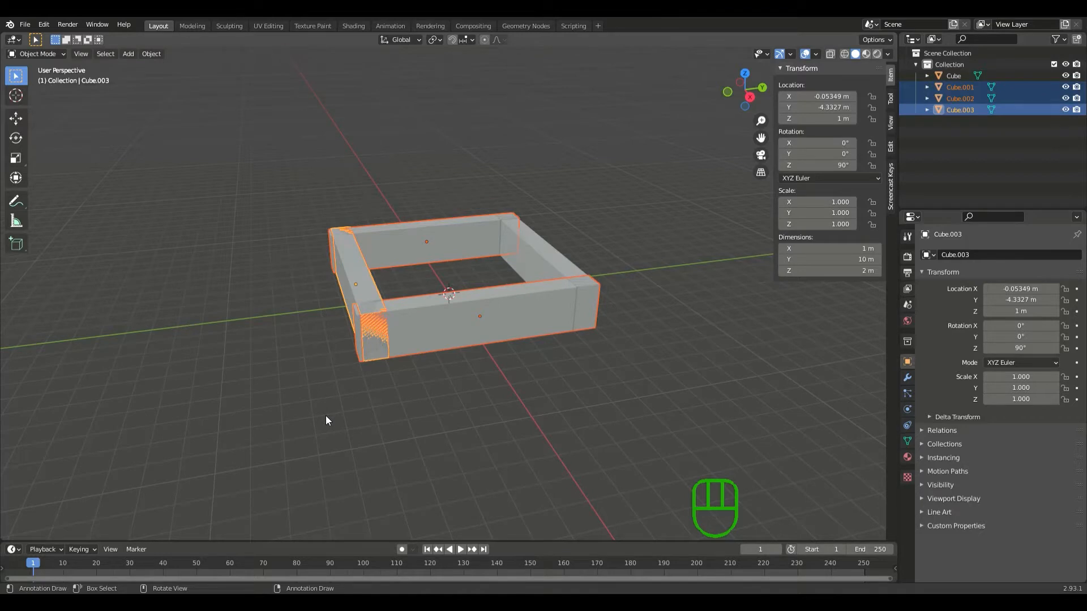
key(x)
click(325, 415)
- Add active rigid body physics to the remaining block and set its collision shape to Box
click(529, 260)
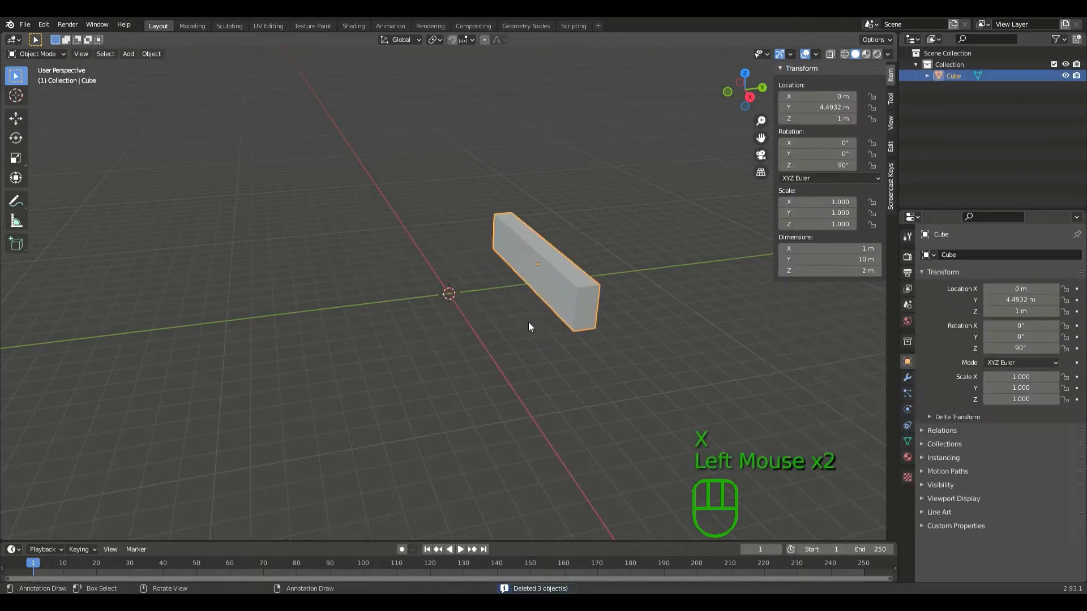
middle_drag(529, 327, 669, 315)
click(908, 410)
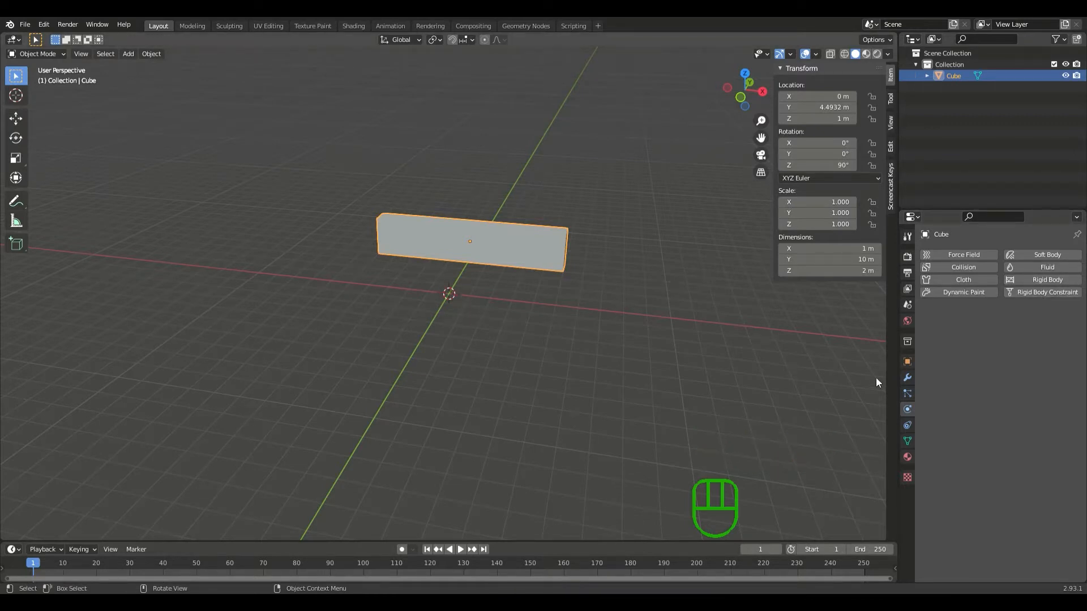
click(1044, 281)
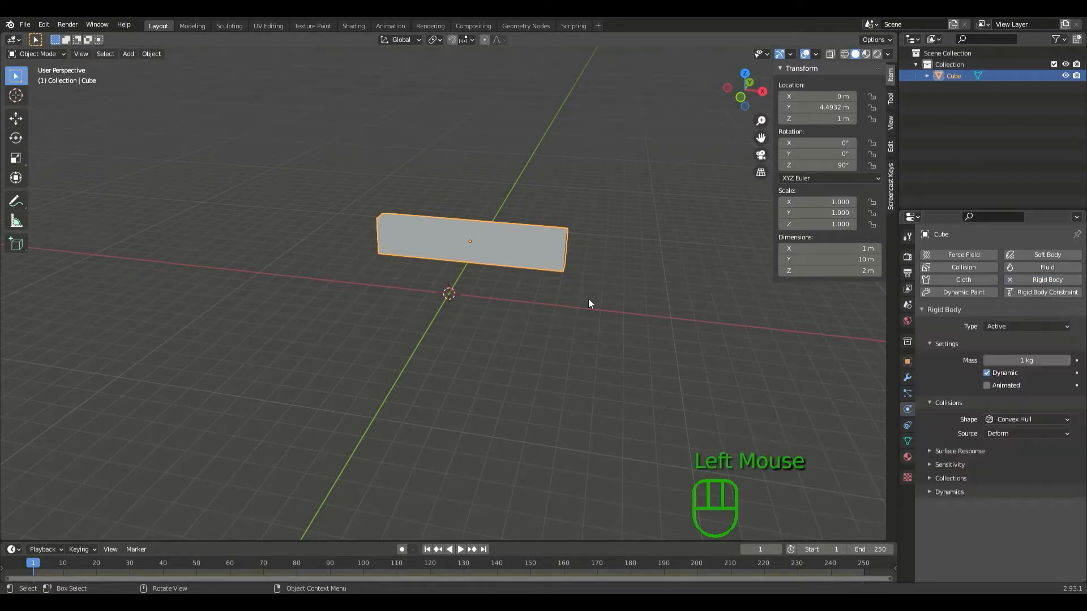
click(1008, 421)
click(1009, 433)
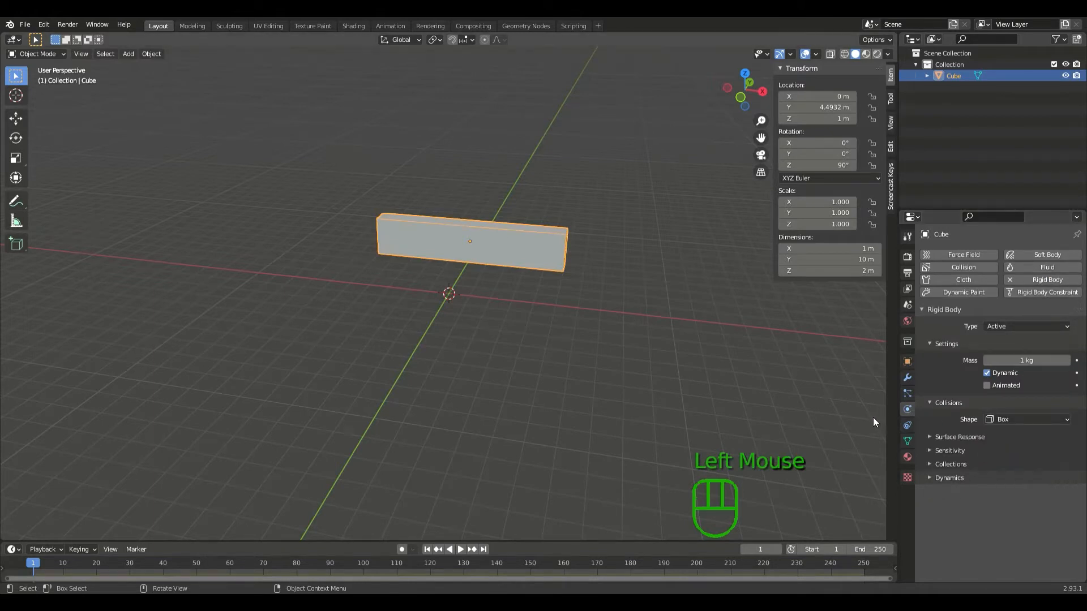
- Set the rigid body's friction to 0.756, enable its collision margin and set the margin to 0 m
click(960, 436)
drag(1001, 454, 1048, 453)
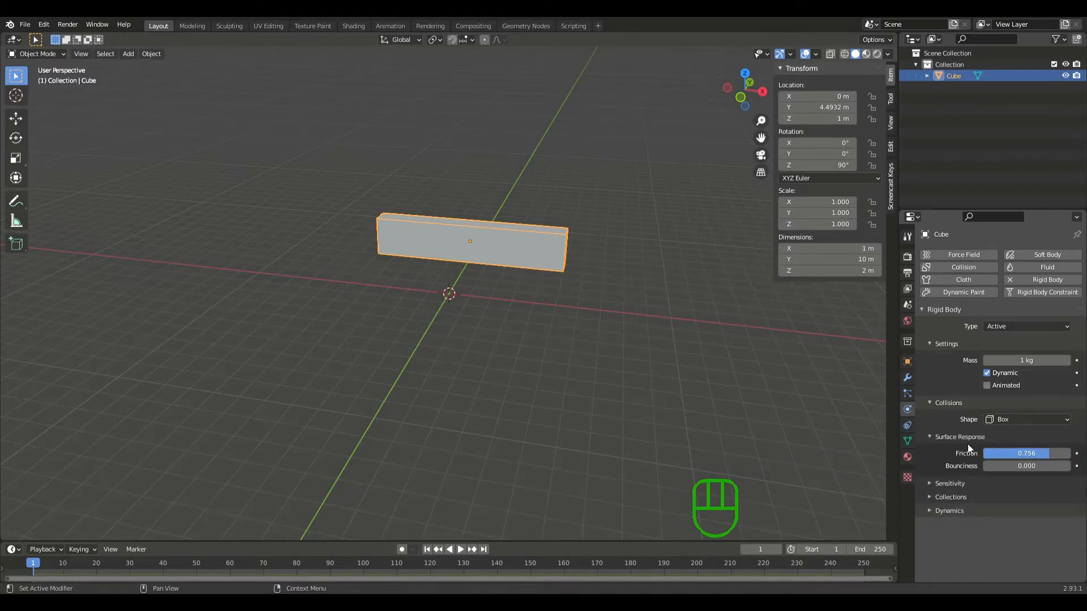
scroll(951, 467, down, 1)
click(948, 483)
scroll(977, 492, down, 2)
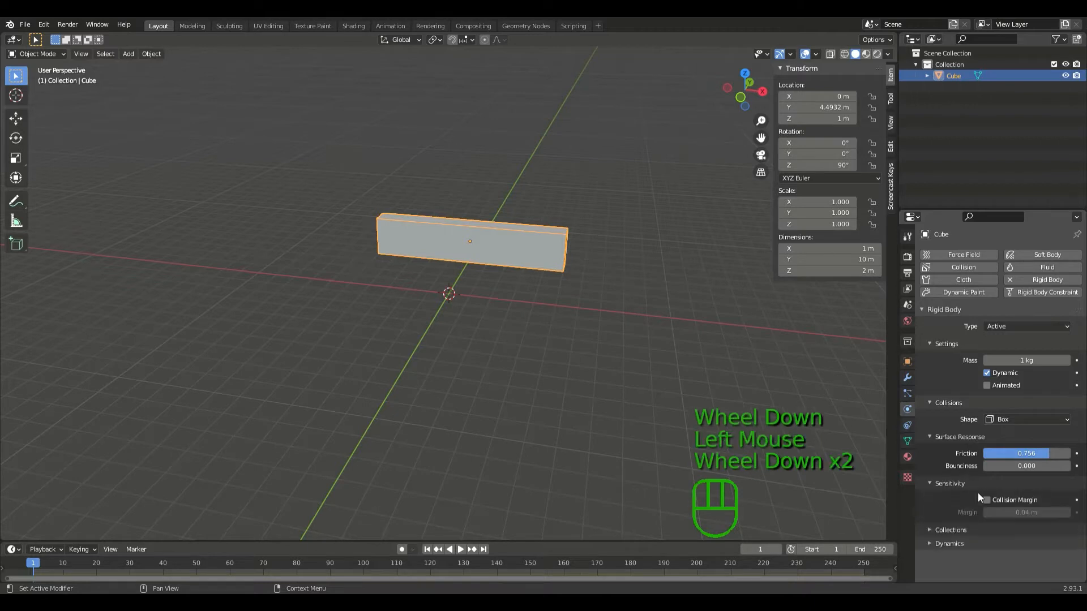
click(987, 500)
double_click(1011, 513)
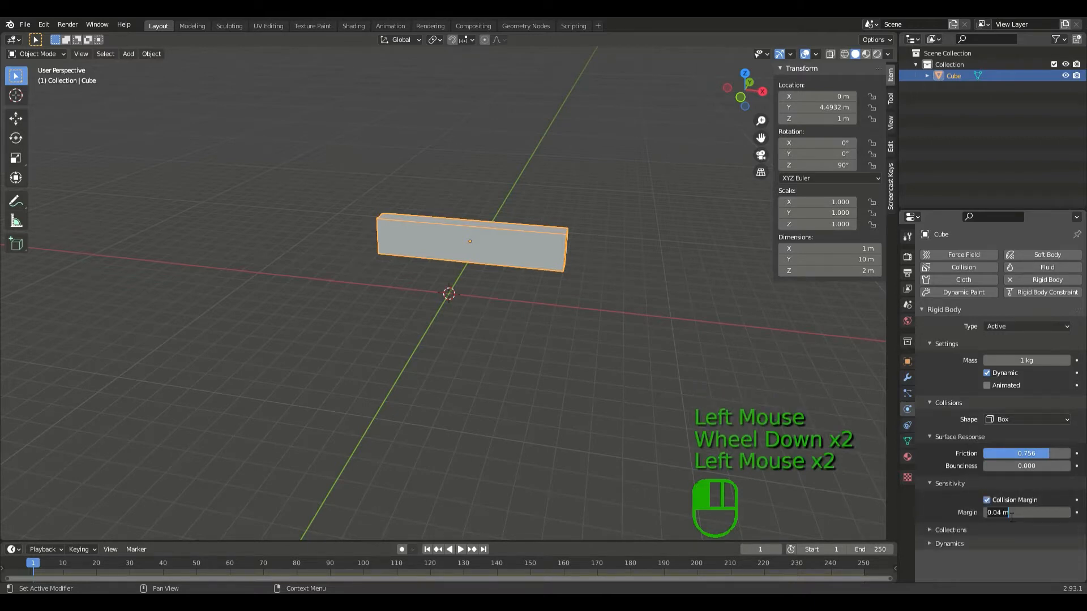
text(0)
key(Return)
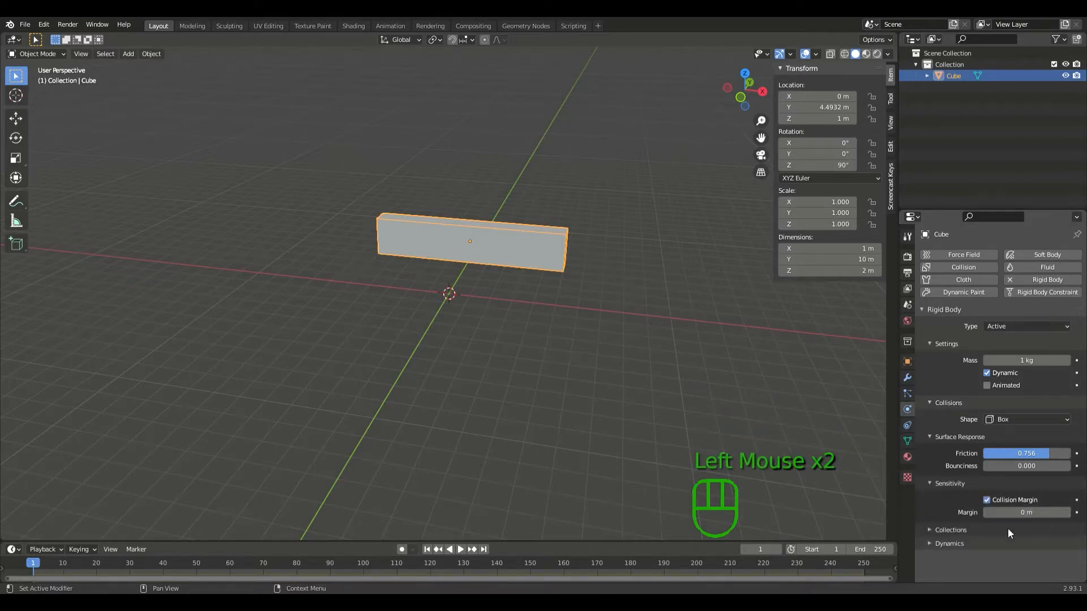
- Enable deactivation in the rigid body's dynamics and make the block start deactivated
click(949, 544)
scroll(958, 538, down, 3)
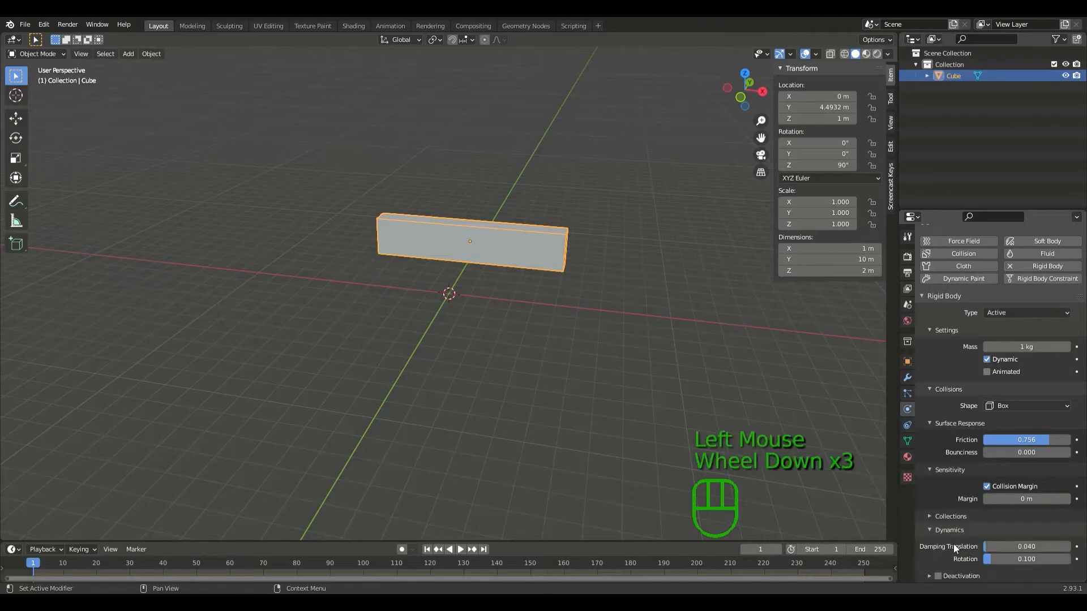
click(939, 576)
click(929, 576)
scroll(951, 545, down, 2)
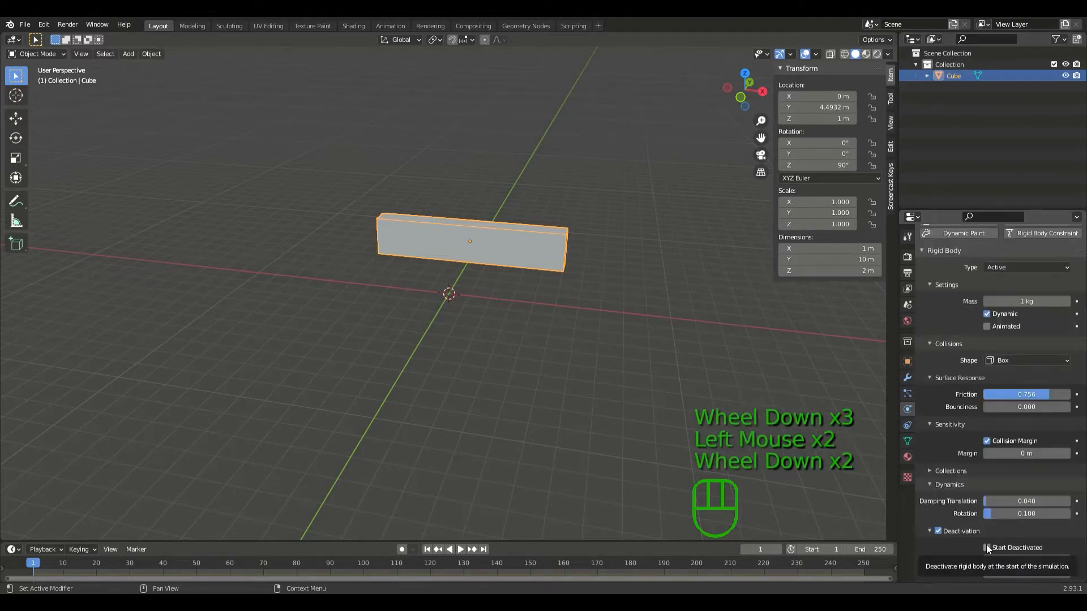
click(987, 547)
scroll(929, 470, up, 1)
middle_click(937, 465)
scroll(939, 460, up, 4)
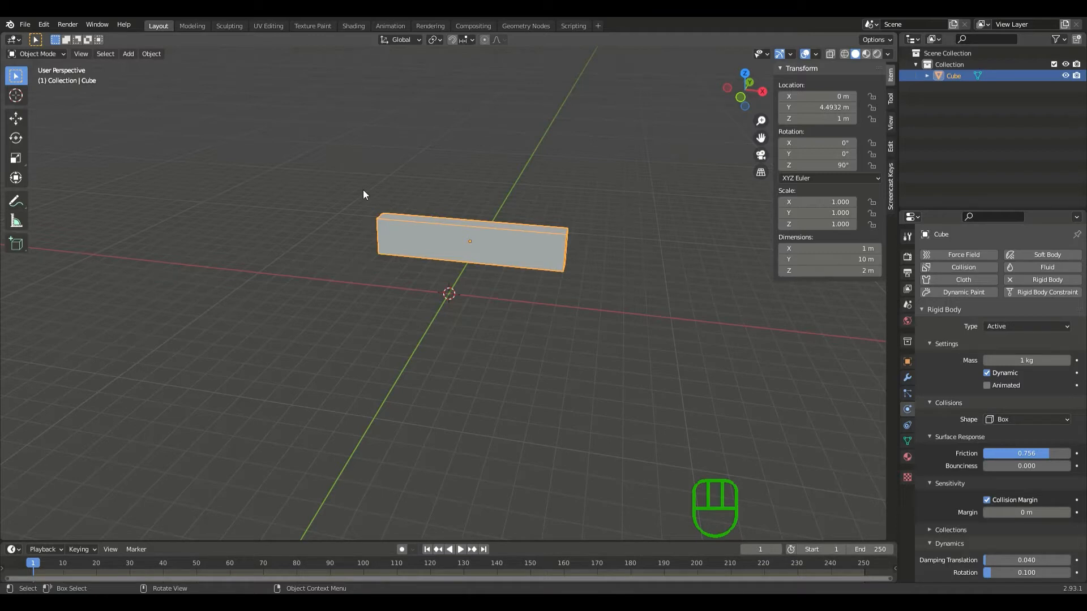
scroll(1022, 557, down, 2)
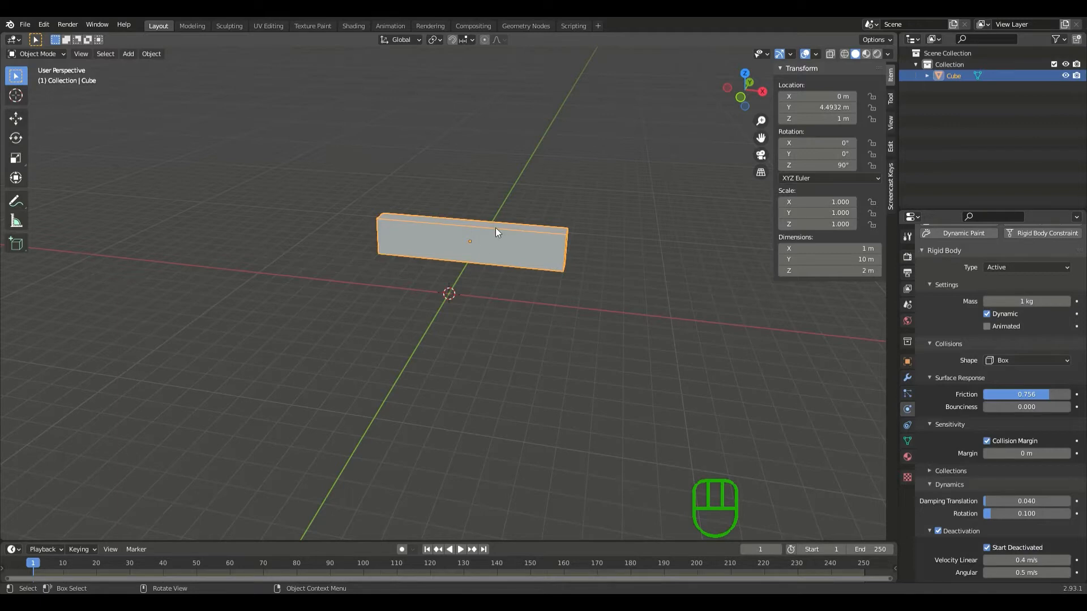
scroll(962, 374, up, 4)
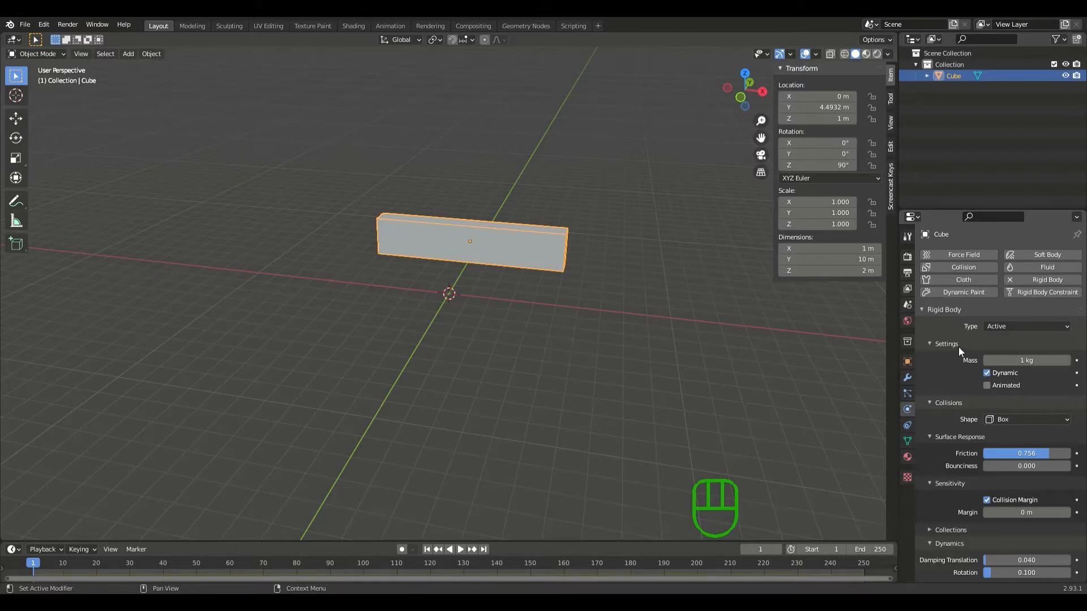
- Duplicate the rigid body block in the top orthographic view, placing the copy at about Y −3.45 m
middle_drag(787, 314, 715, 169)
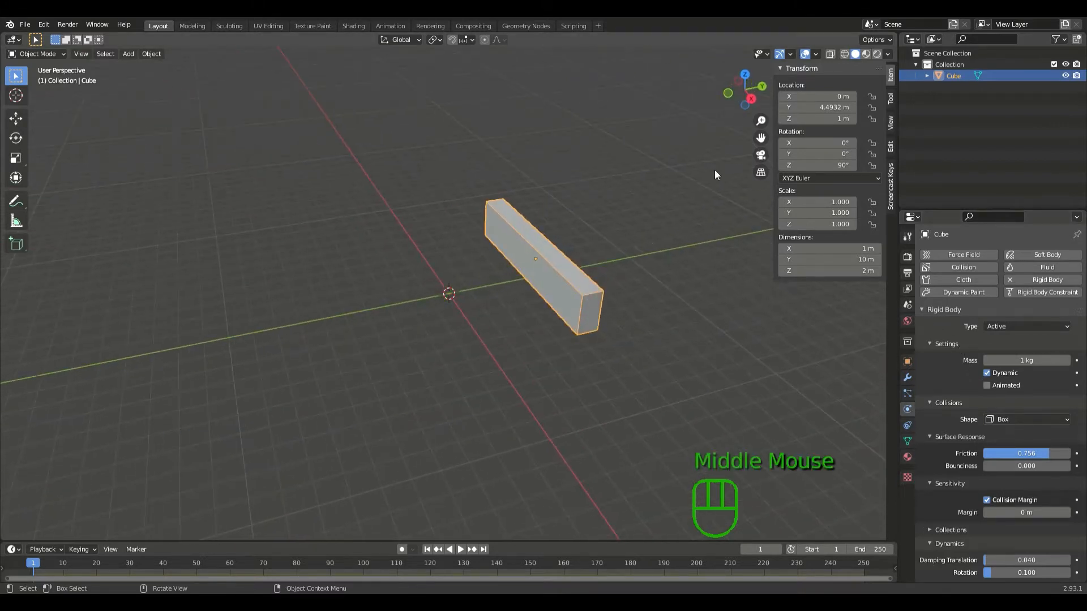
click(746, 72)
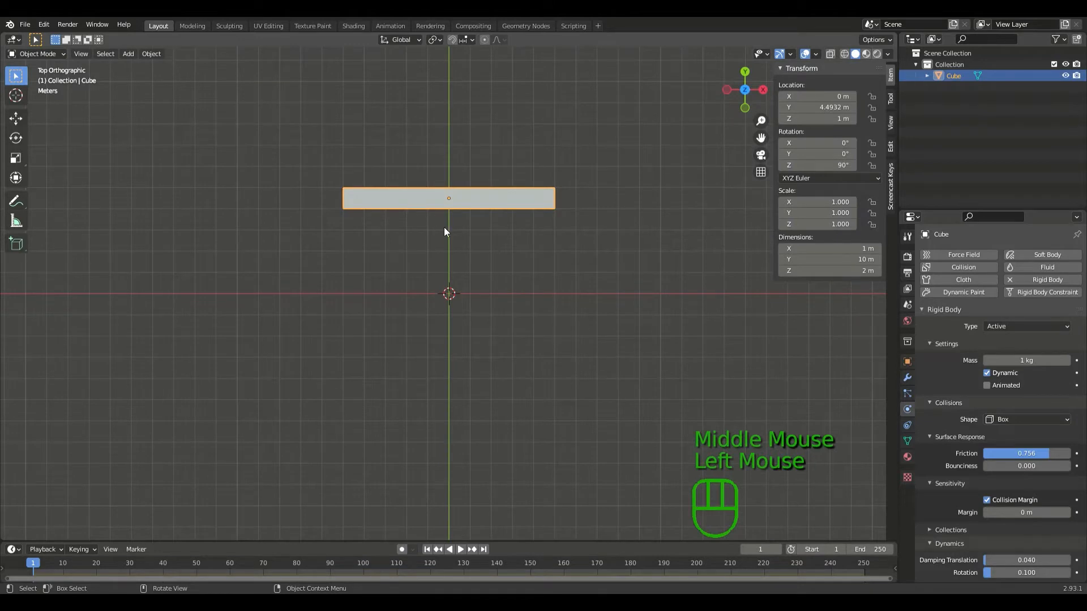
key(shift+d)
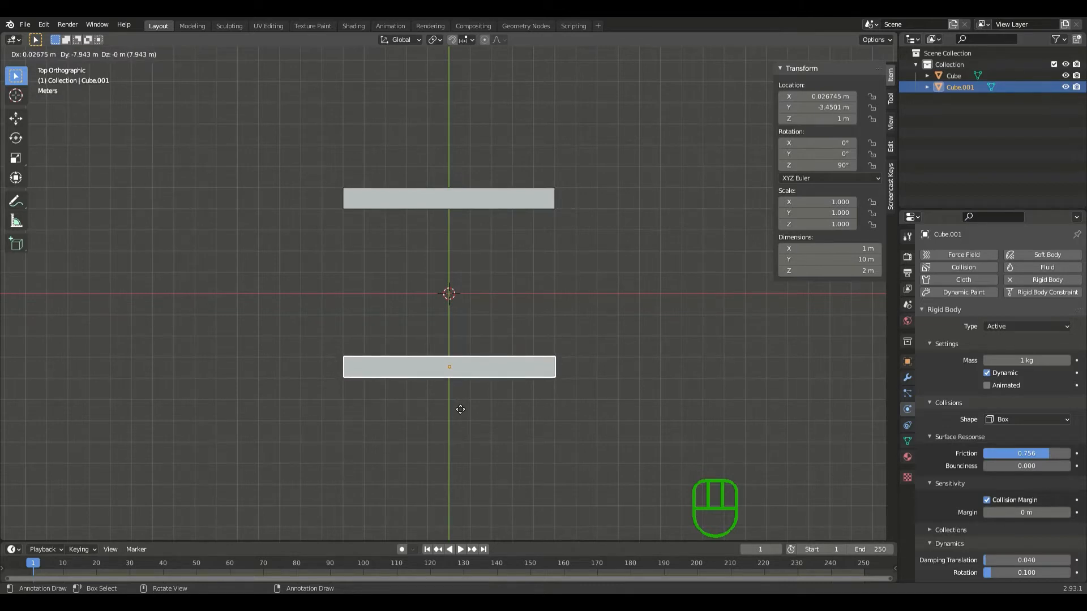
click(460, 409)
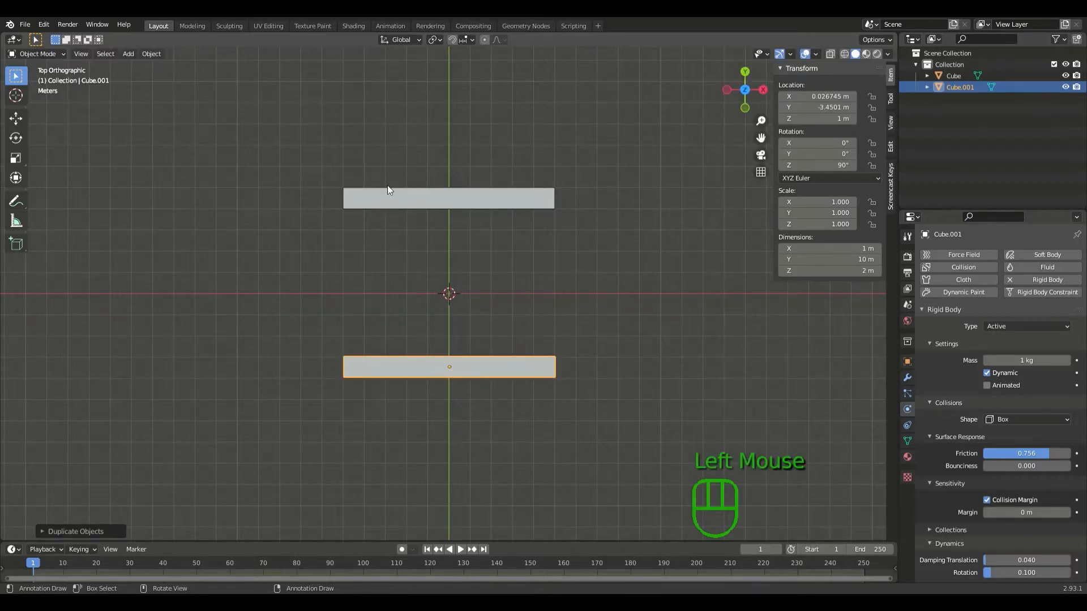
- Duplicate the block at Y 4.49 m and place the copy near the world origin at about Y 0.03 m
click(382, 203)
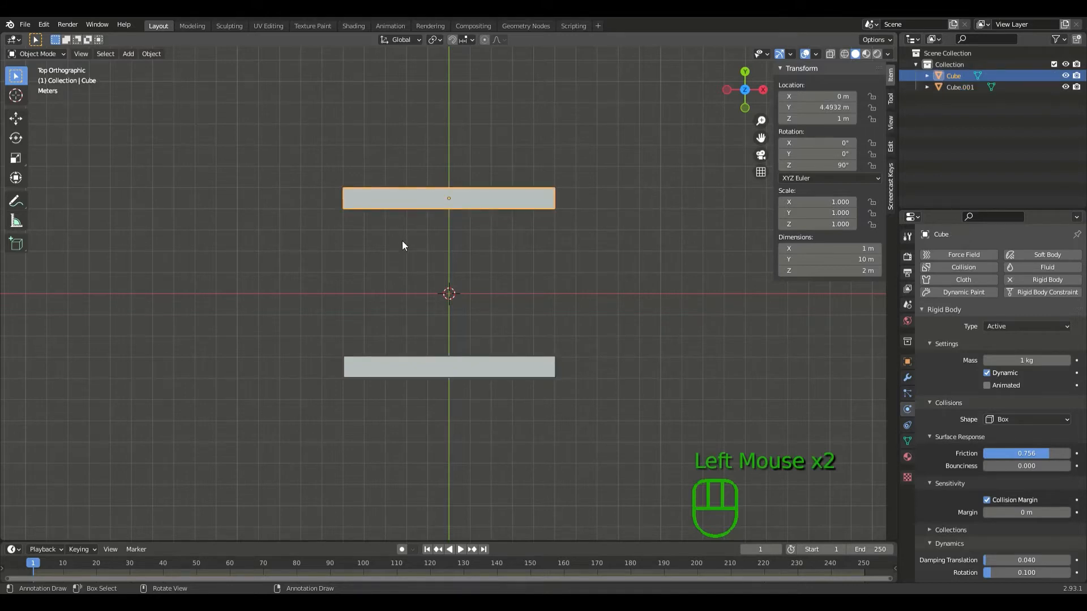
key(shift+d)
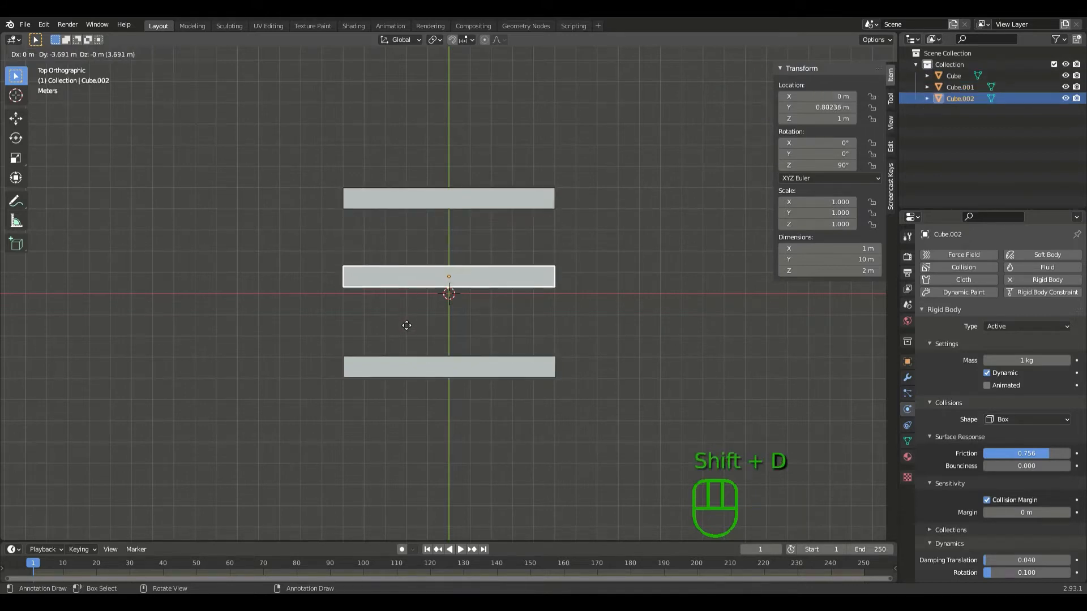
click(404, 337)
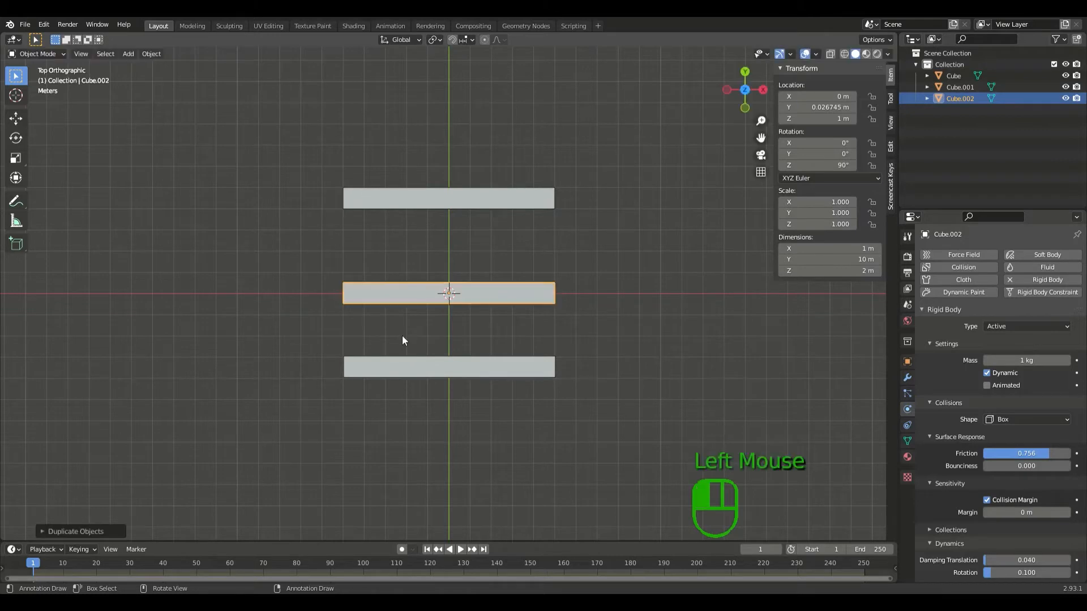
- Rotate the copied block 90° about Z and move it across the parallel blocks' negative-X ends, at about X −4.44 m, Y 0.48 m
key(r)
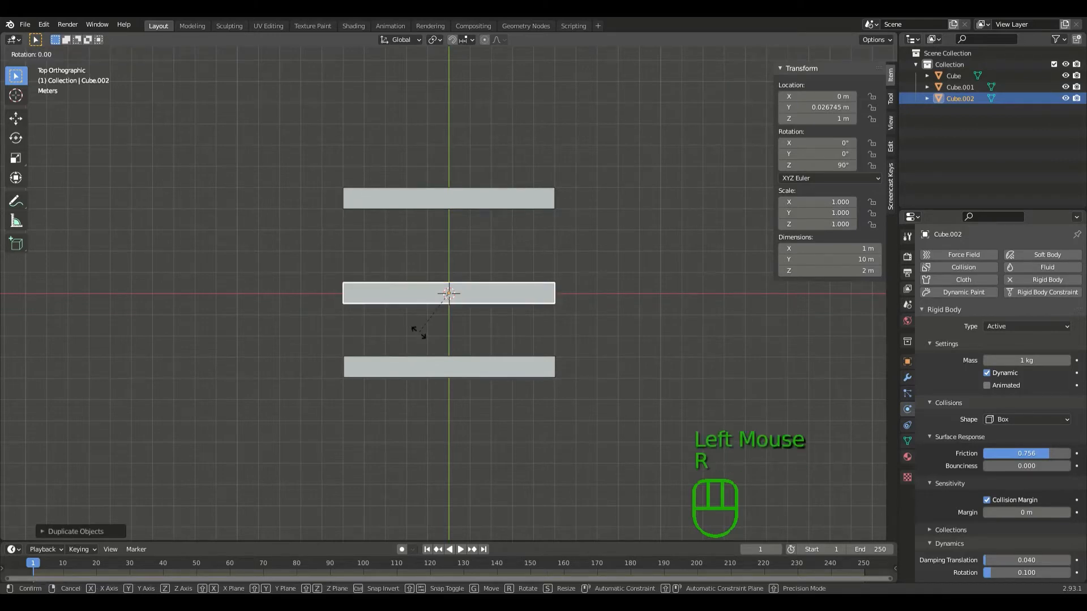
key(z)
key(9)
key(0)
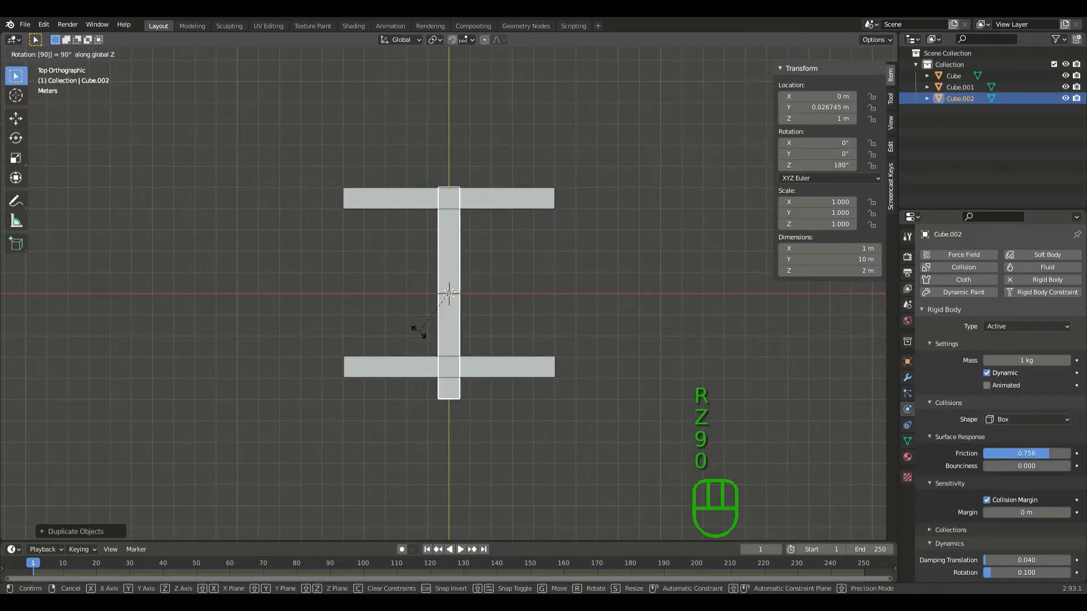
key(Return)
key(g)
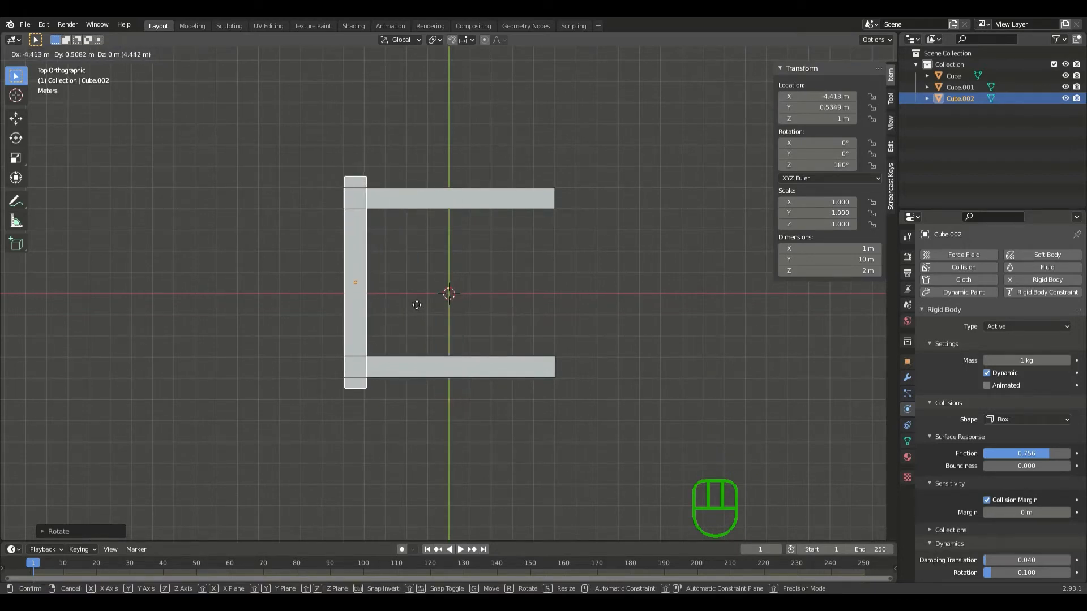
click(413, 284)
- Move the two parallel blocks out to about Y 5 m and Y −4 m so they align with the cross block's ends
click(418, 196)
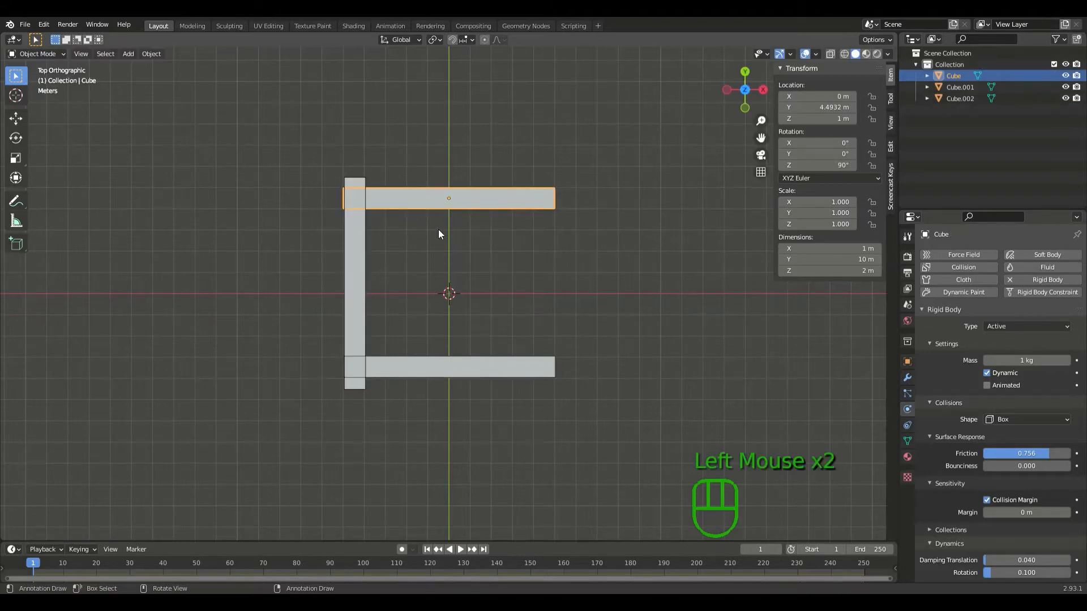
key(g)
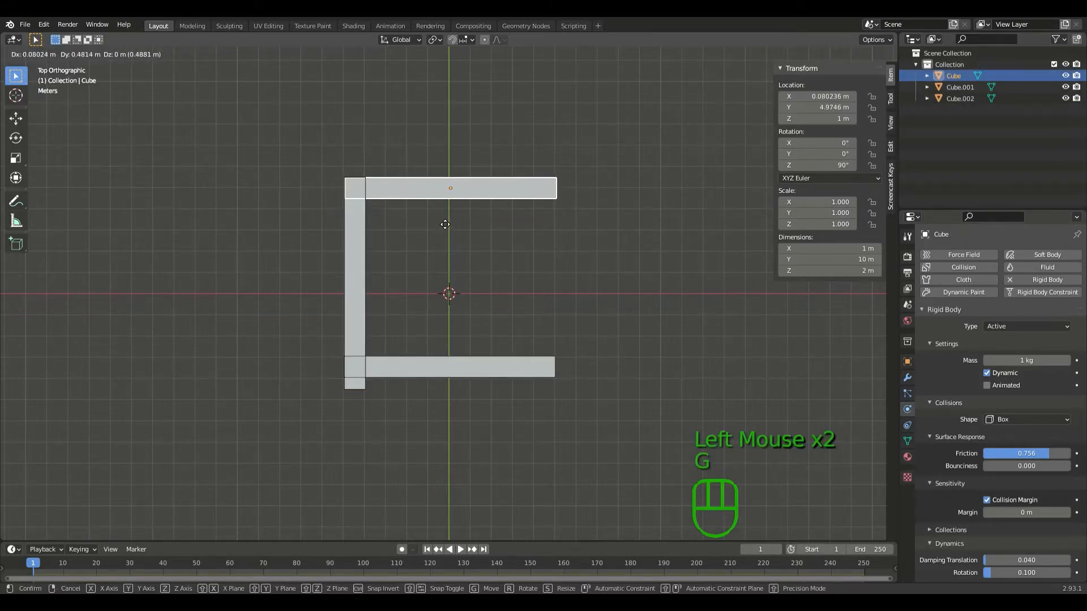
click(443, 228)
click(447, 362)
key(g)
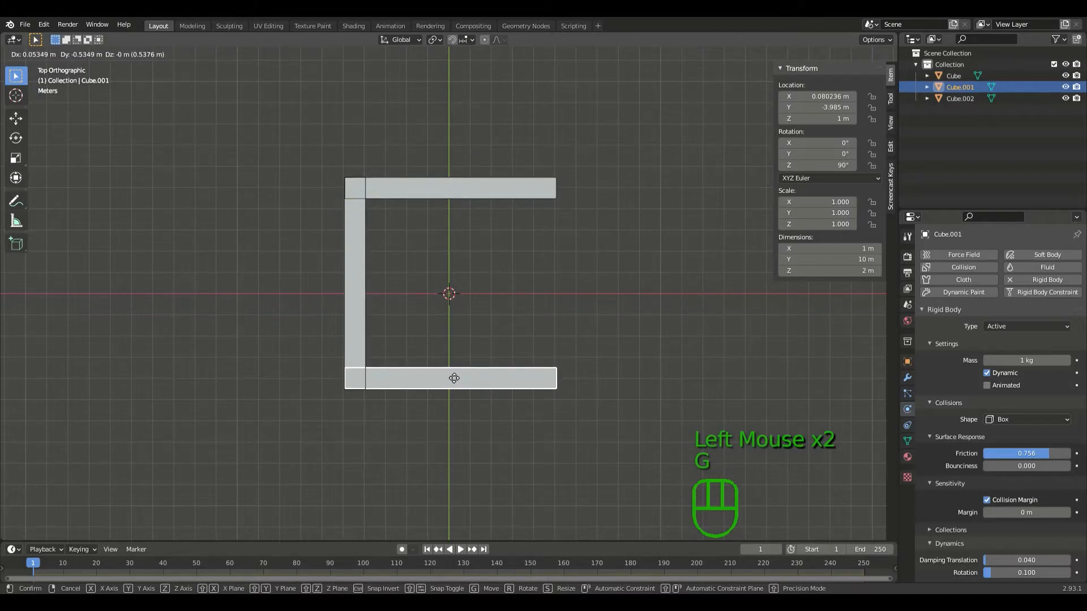
click(454, 378)
- Raise the cross block along Z in the right orthographic view to sit above the two blocks, at about Z 3.01 m
click(355, 289)
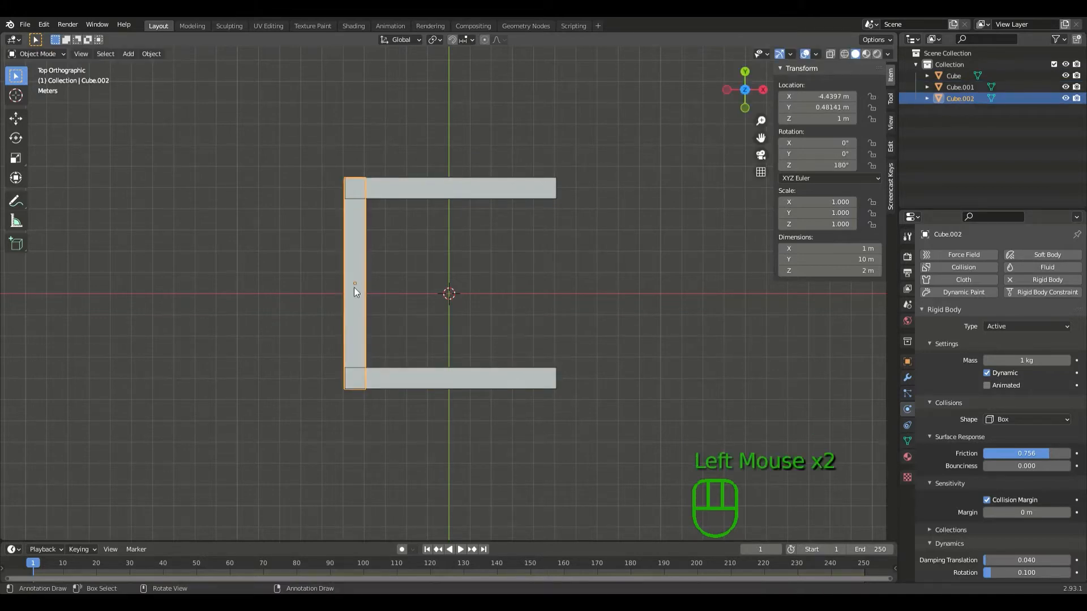
click(763, 90)
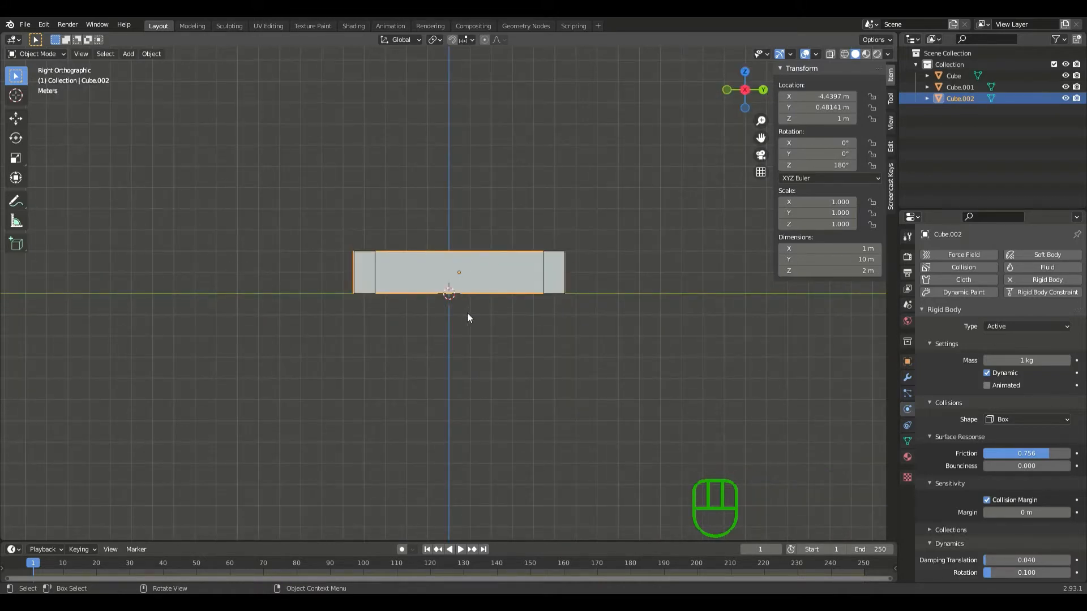
key(g)
key(z)
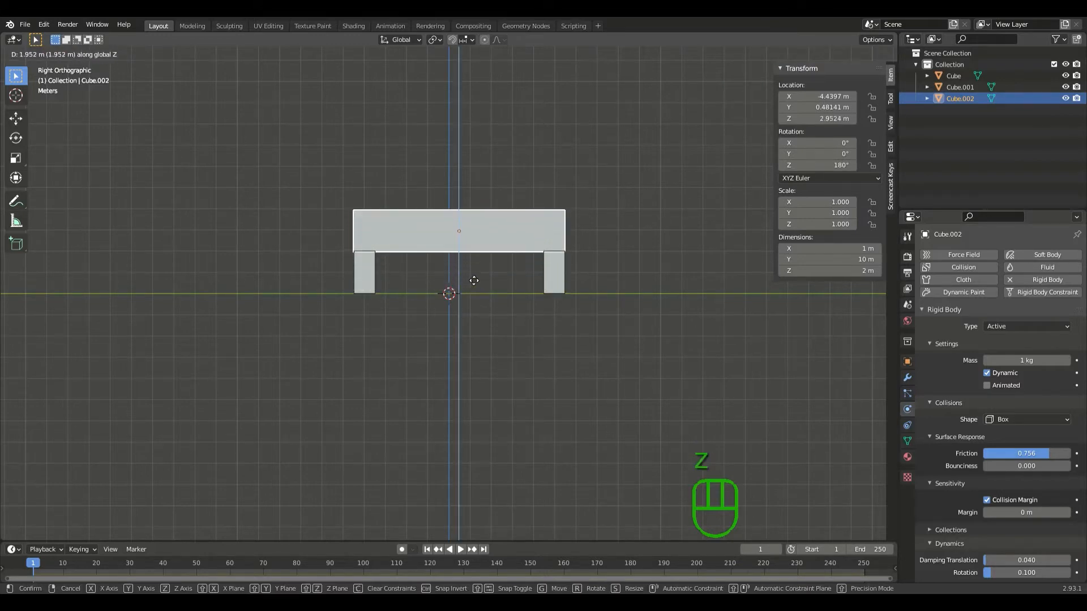
click(470, 278)
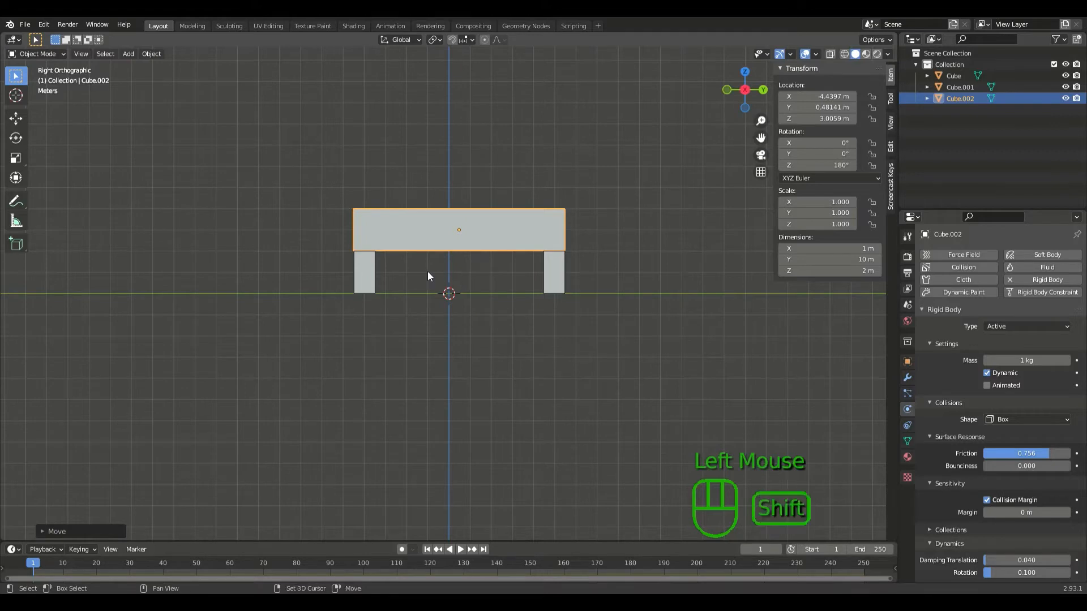
- Lower the cross block along Z to 3 m, closing the small gap above the supporting blocks
shift+middle_drag(432, 274, 515, 300)
scroll(476, 283, up, 5)
shift+middle_drag(474, 252, 433, 290)
scroll(436, 348, up, 3)
scroll(411, 271, up, 7)
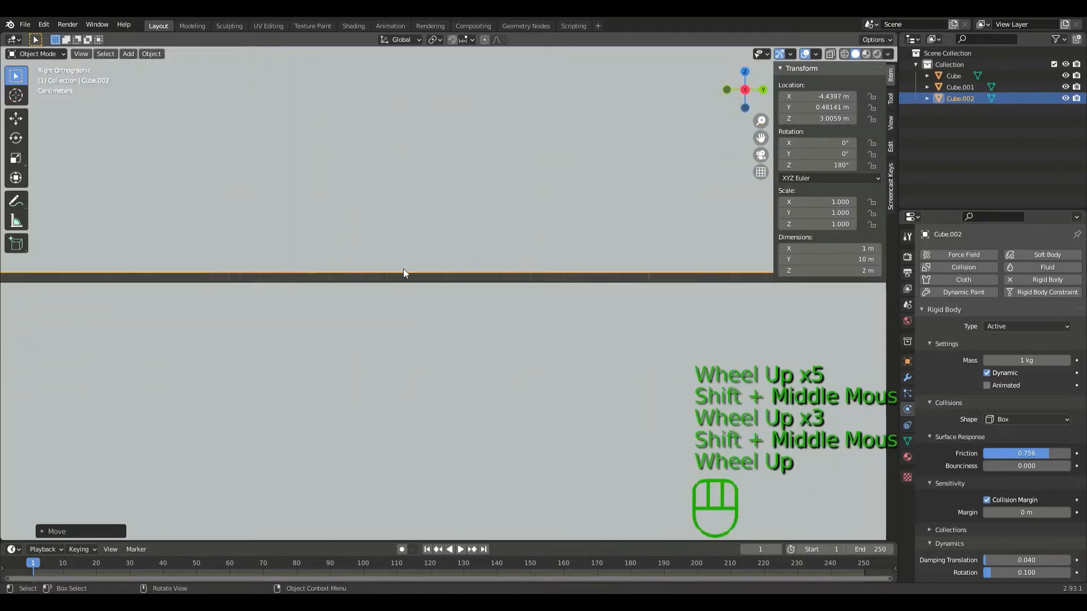
shift+middle_drag(434, 223, 381, 460)
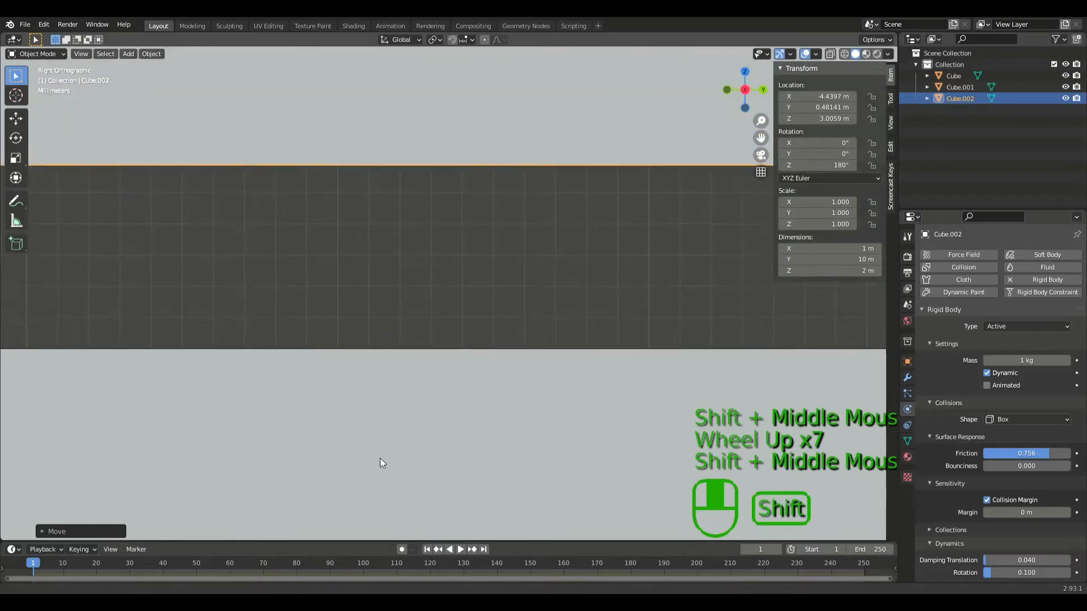
scroll(417, 387, down, 1)
scroll(417, 386, up, 7)
shift+middle_drag(417, 388, 478, 116)
scroll(479, 181, up, 6)
shift+middle_drag(483, 156, 452, 300)
shift+scroll(453, 300, down, 1)
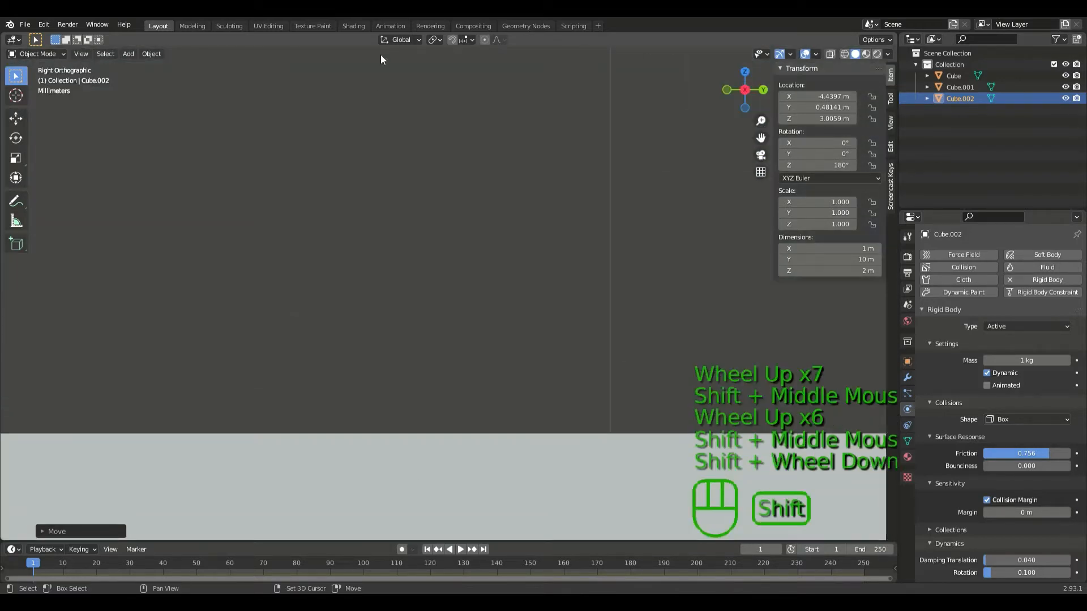
scroll(422, 406, up, 3)
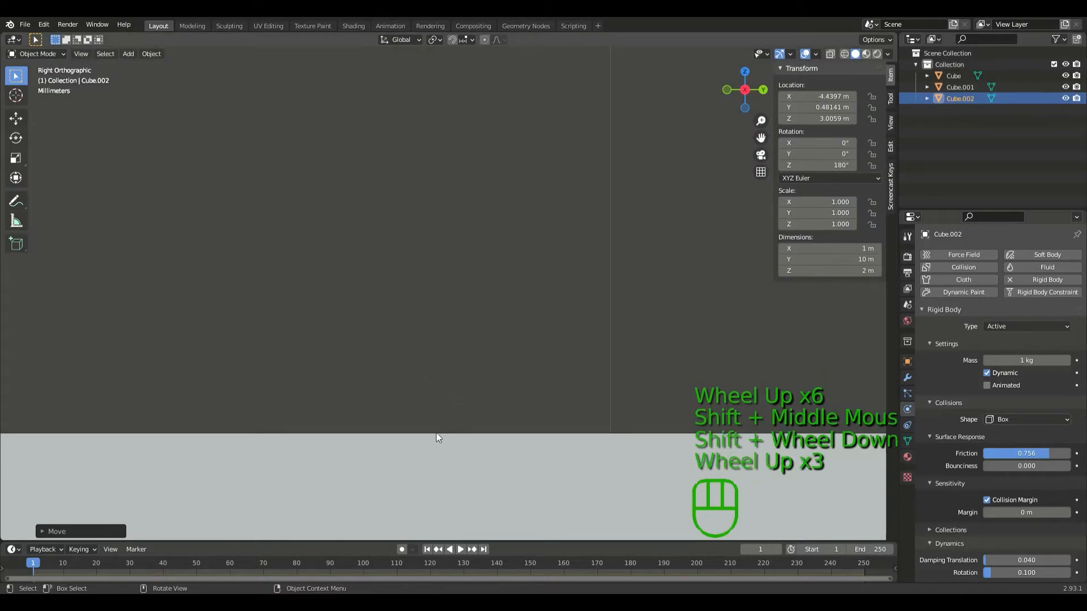
key(g)
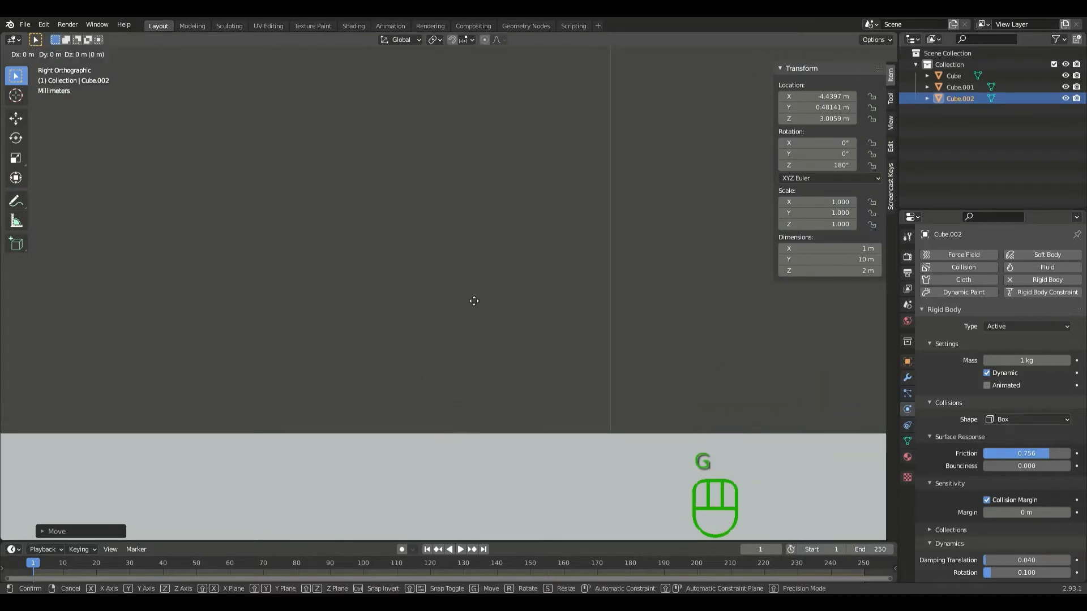
key(z)
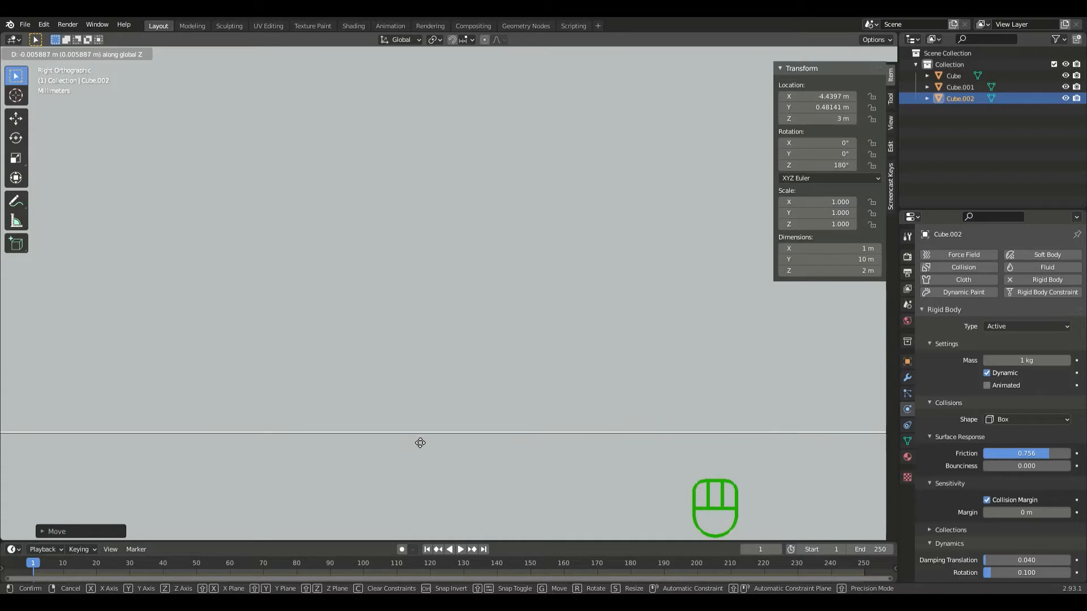
click(421, 442)
scroll(386, 340, down, 1)
scroll(385, 339, down, 2)
scroll(385, 340, up, 1)
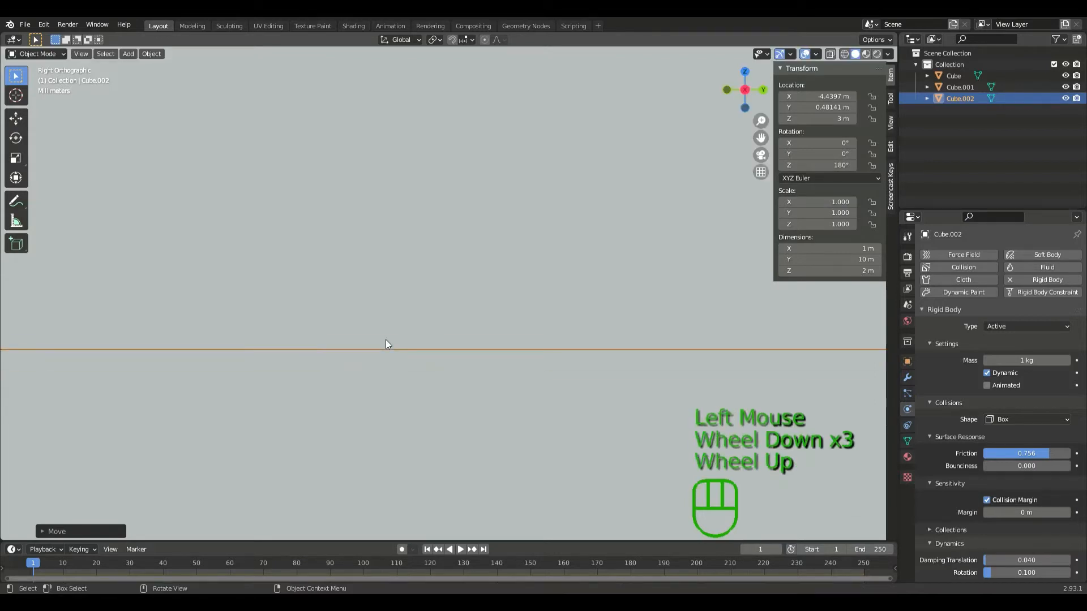
- Move the supporting block at the negative-Y end along Y to about −4 m, flush with the cross block's end
scroll(391, 339, down, 2)
scroll(400, 337, down, 11)
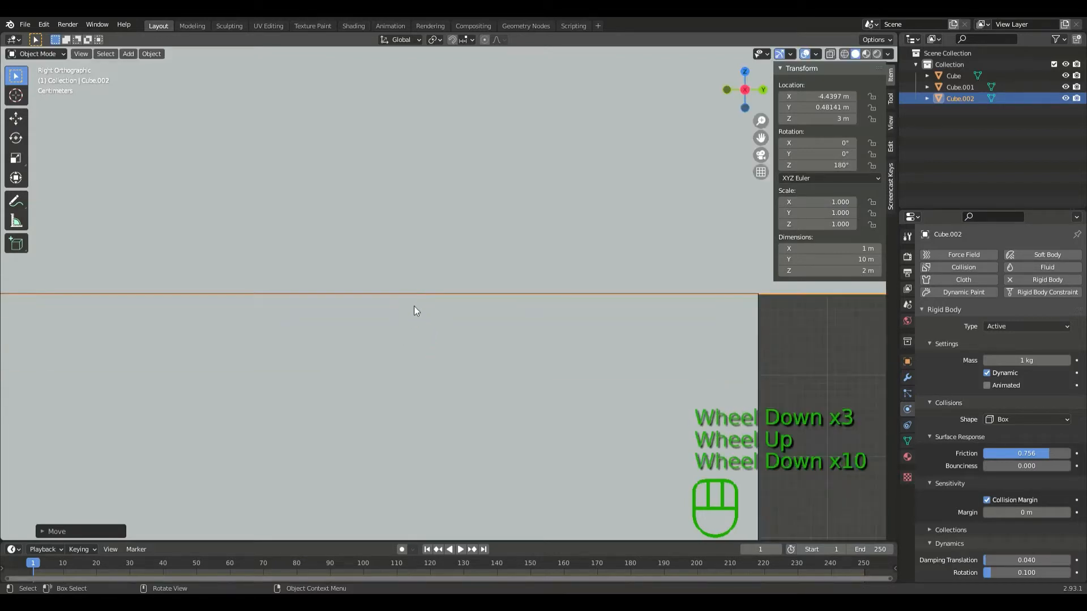
scroll(414, 307, down, 3)
scroll(414, 307, up, 2)
scroll(419, 309, down, 2)
key(z)
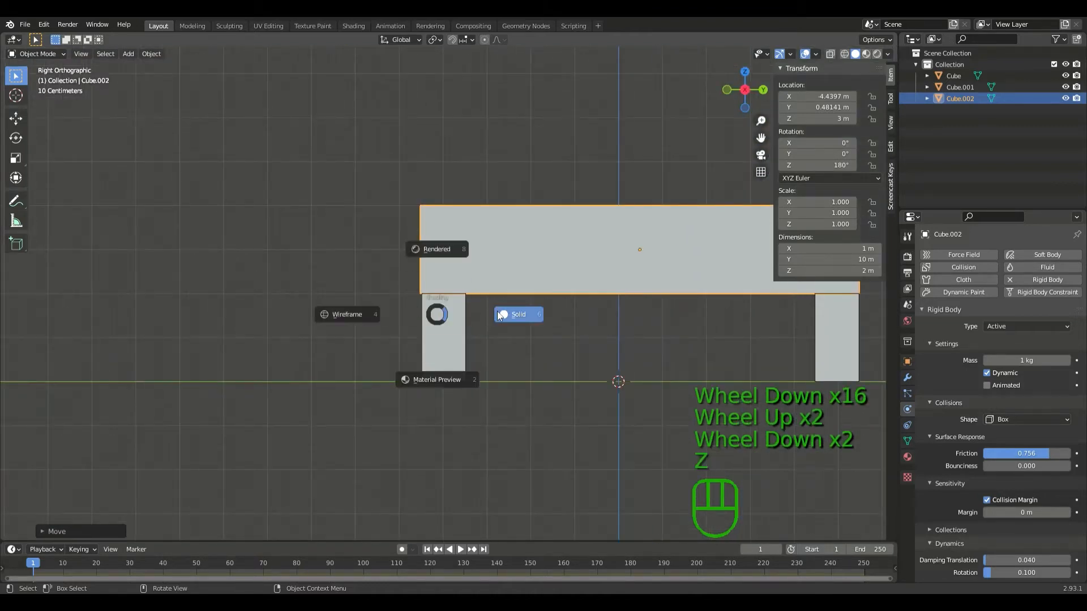
shift+middle_drag(467, 321, 352, 335)
click(412, 355)
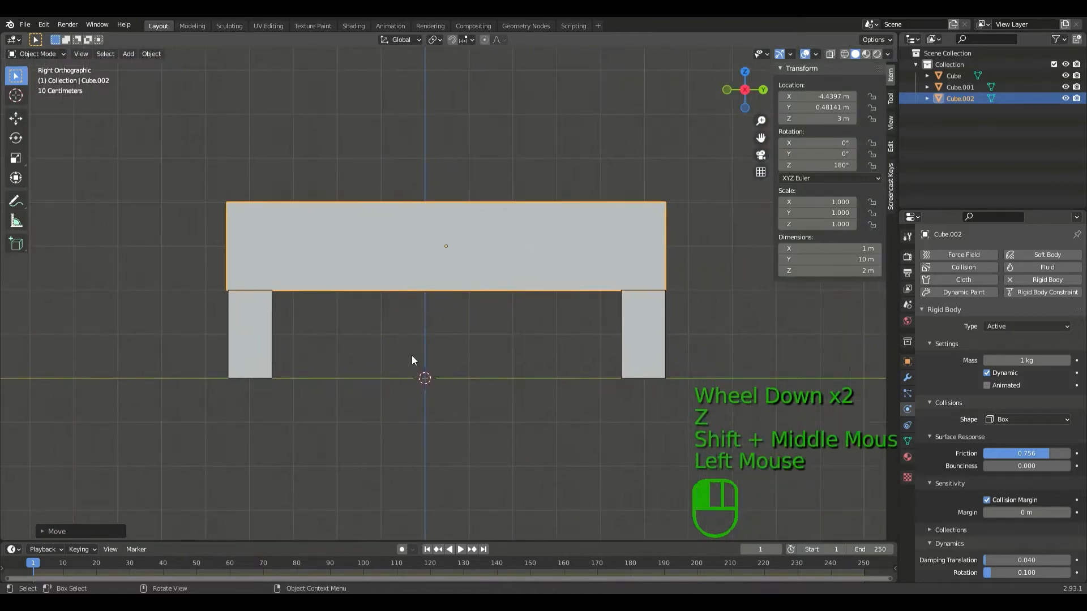
click(244, 343)
key(g)
key(y)
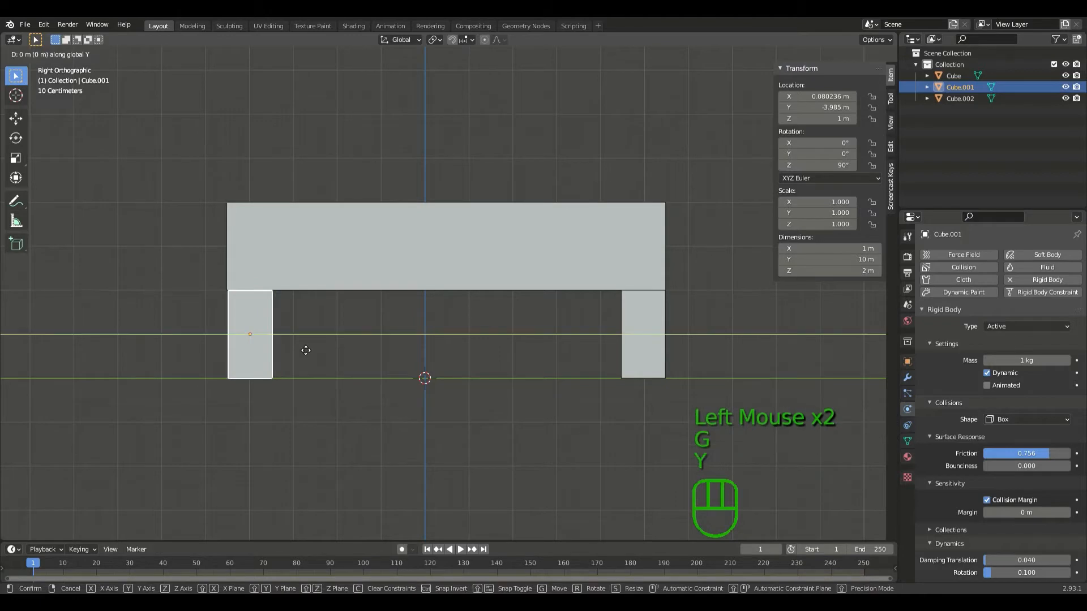
click(306, 352)
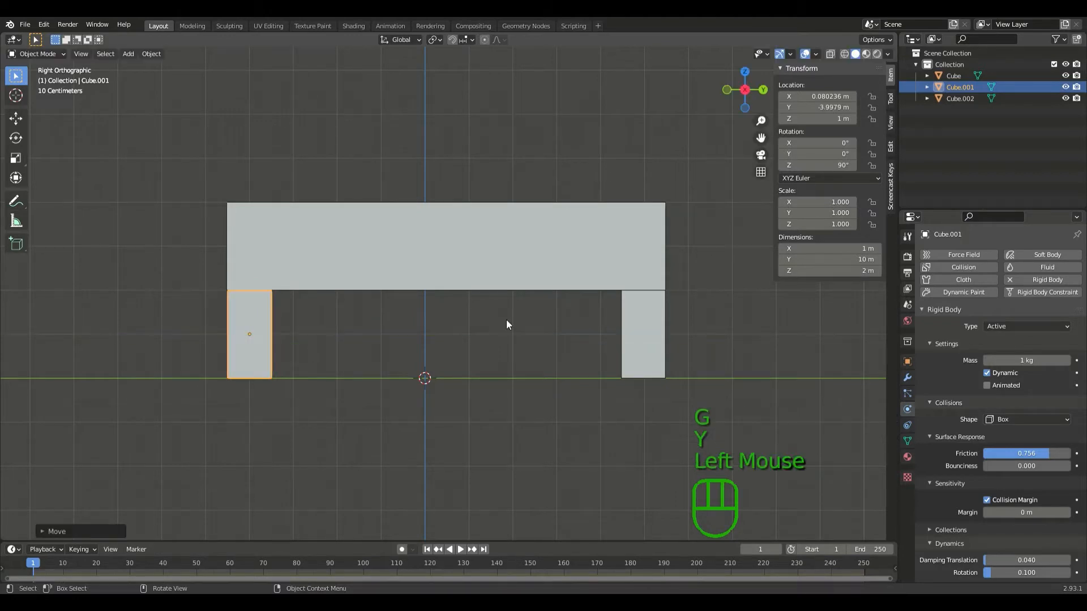
- Deselect the blocks and examine the three-block structure in perspective, front and top views
click(460, 334)
middle_drag(460, 334, 400, 334)
scroll(619, 206, down, 2)
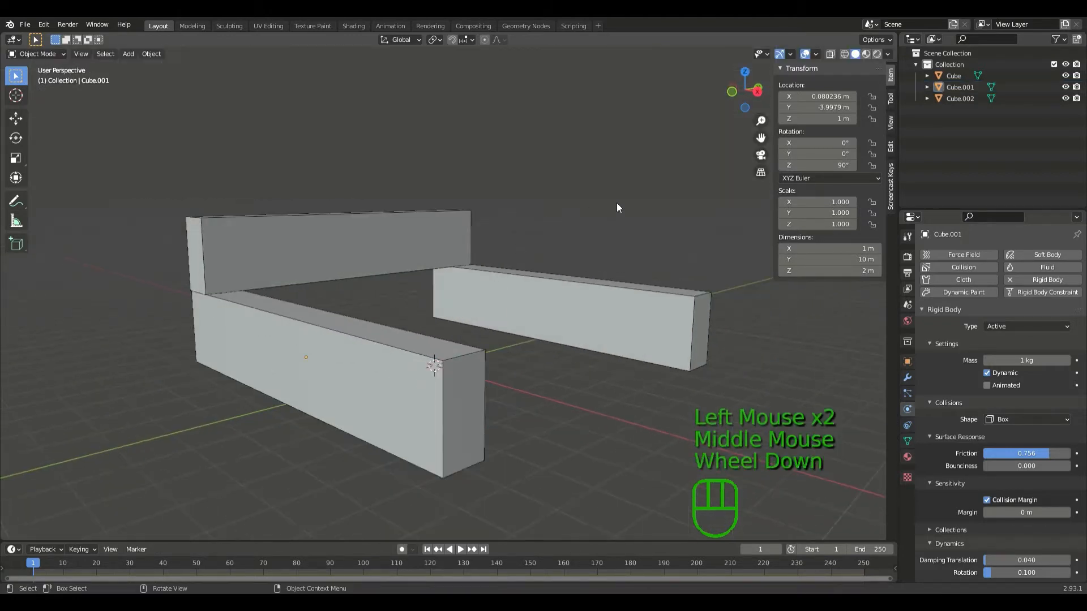
click(751, 72)
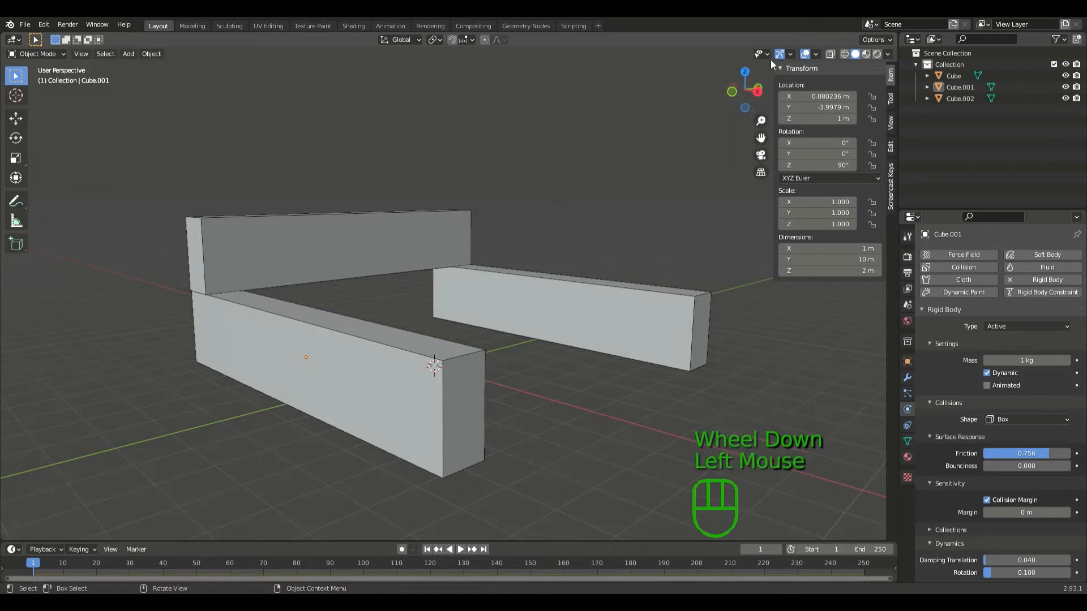
key(KP_0)
key(KP_1)
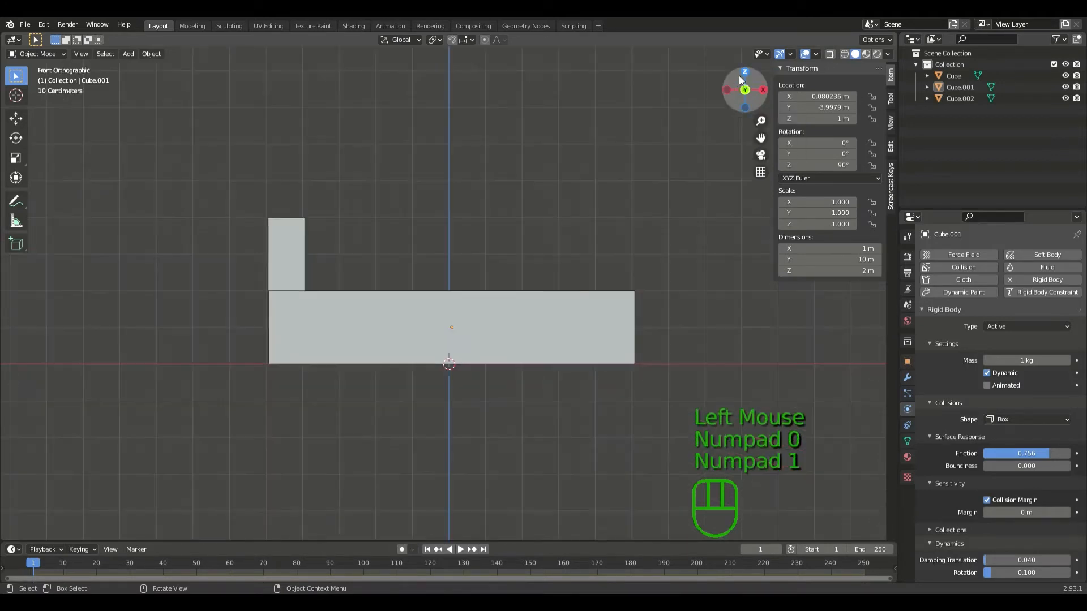
key(KP_5)
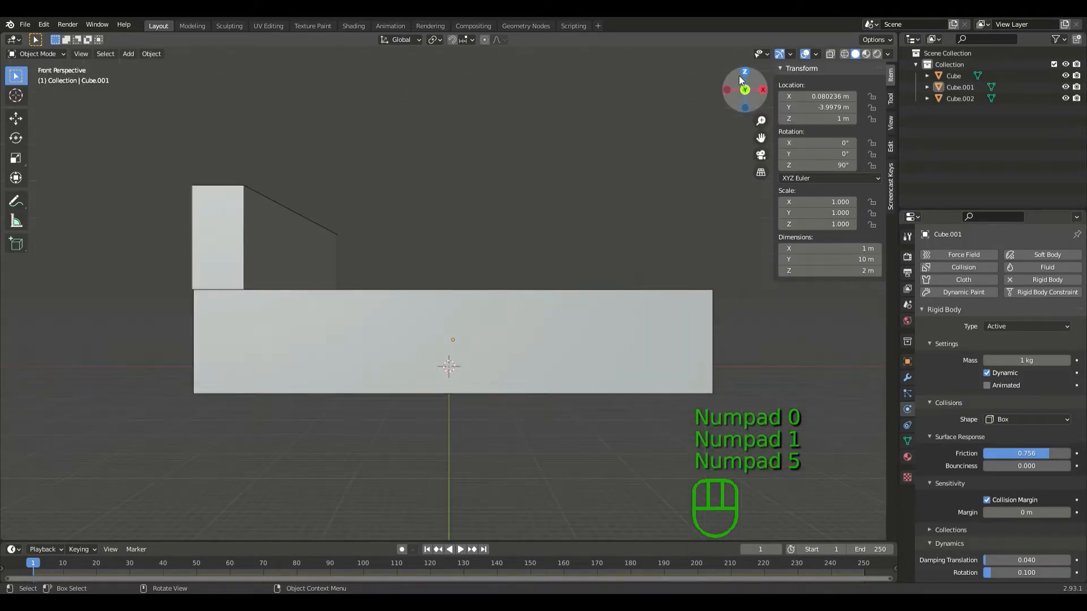
key(KP_4)
key(KP_7)
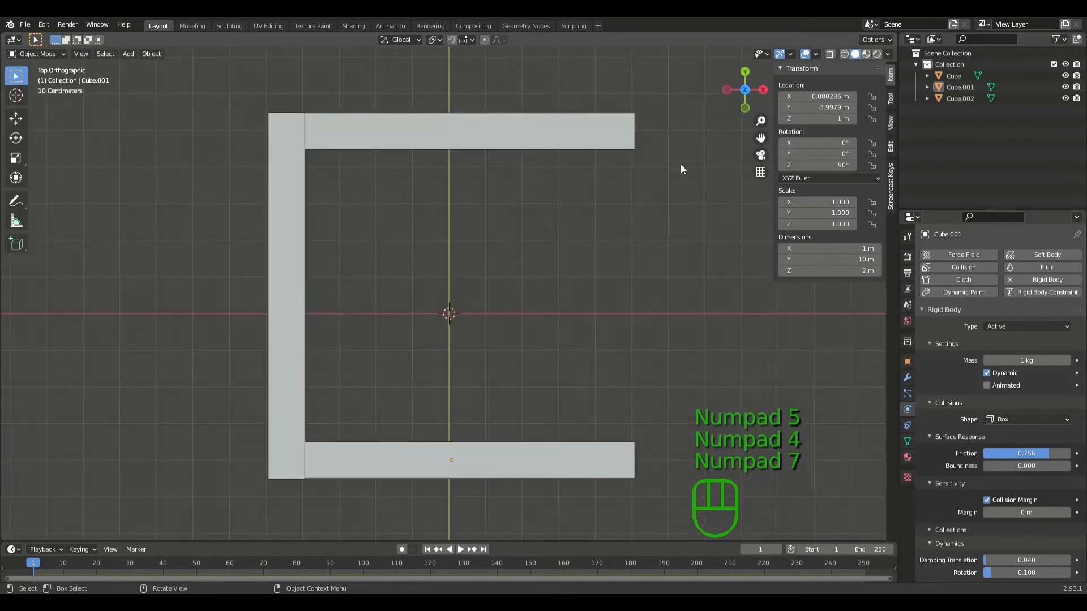
scroll(537, 307, down, 2)
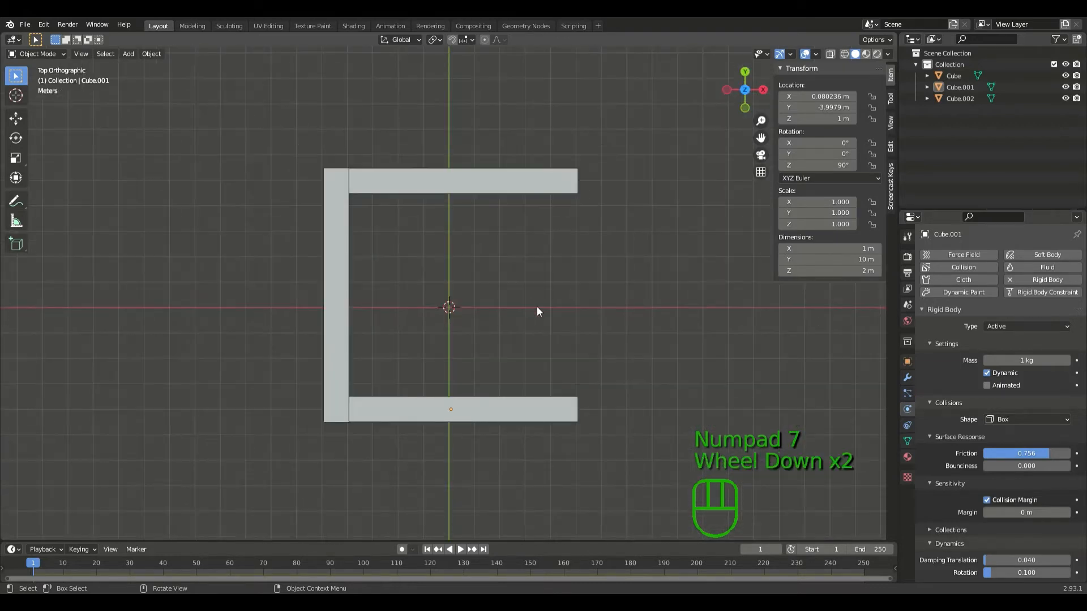
- Inspect the three-block structure by turning the view around it in steps, starting from the top view
key(KP_7)
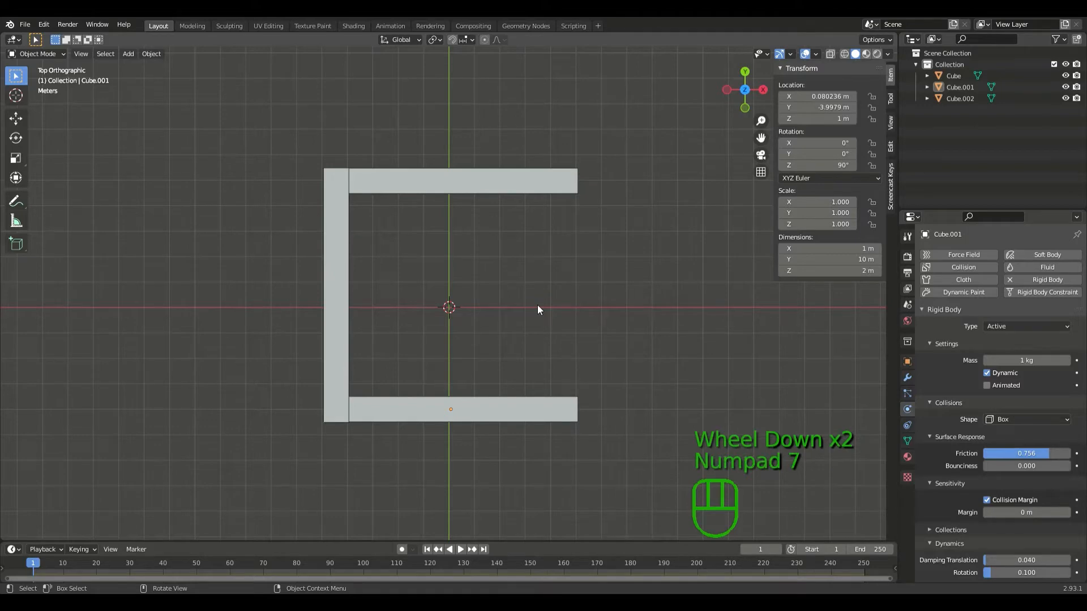
key(KP_4)
key(KP_4)
key(KP_4)
key(KP_4)
key(KP_4)
key(KP_4)
key(KP_4)
key(KP_4)
key(KP_4)
key(KP_4)
key(KP_4)
key(KP_4)
key(KP_4)
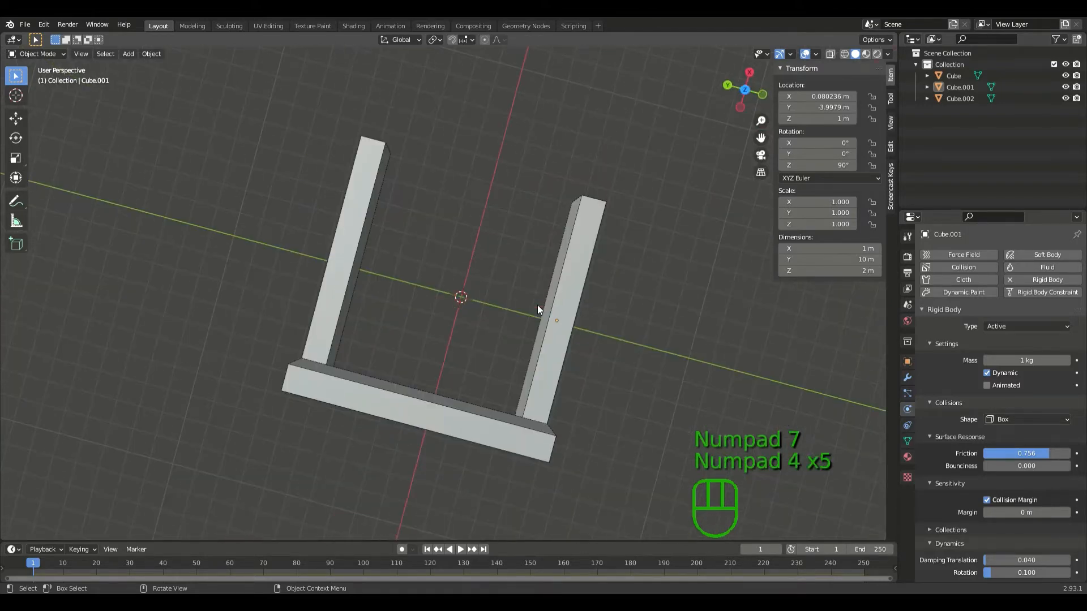
- Duplicate the cross block along X to about 4.54 m, flush with the opposite ends of the supporting blocks
key(KP_7)
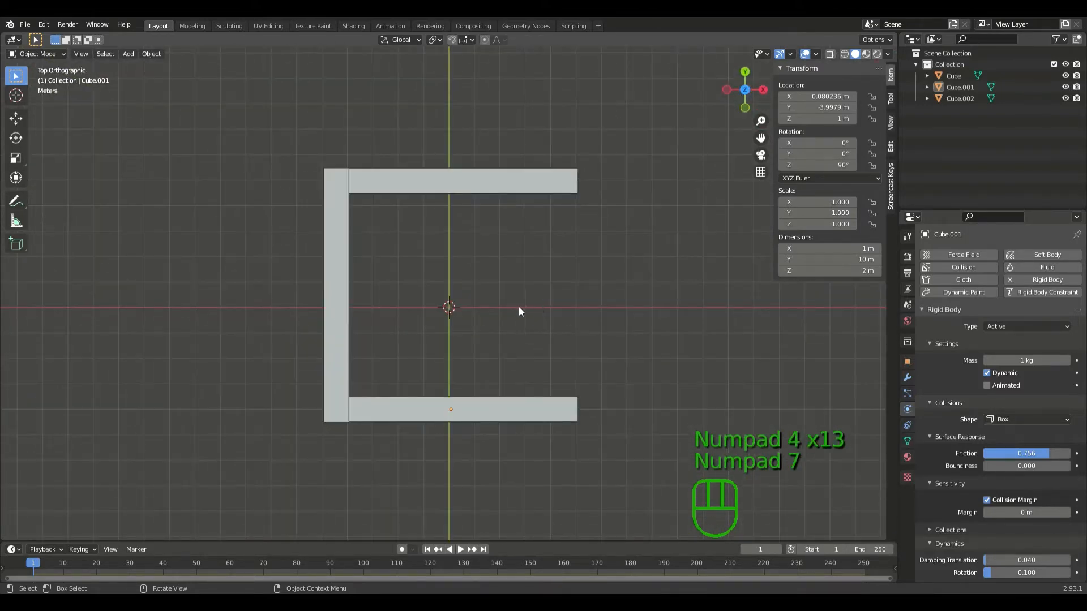
click(343, 236)
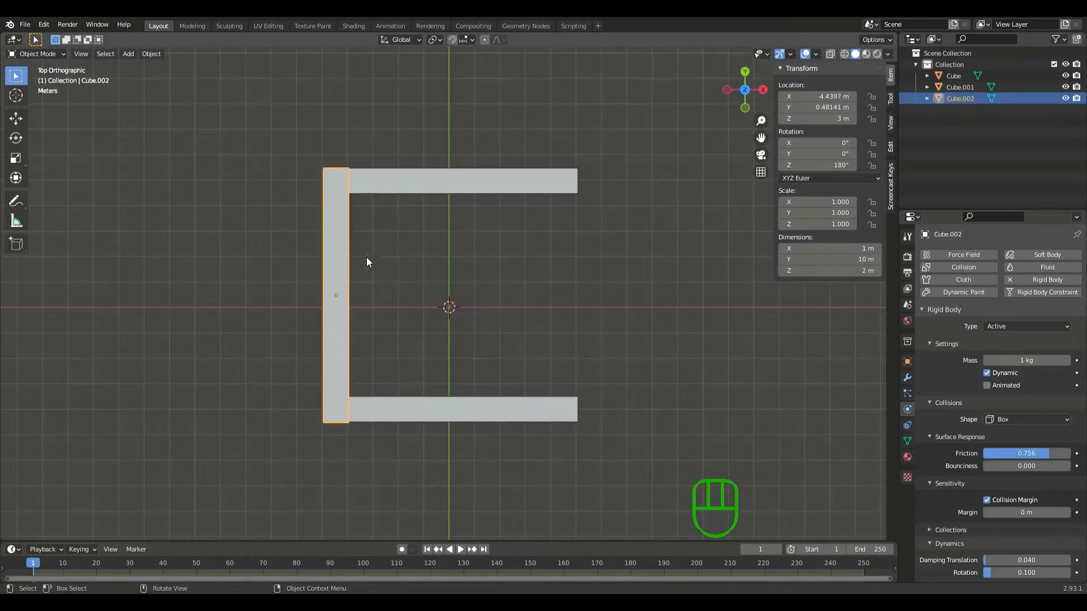
key(shift+d)
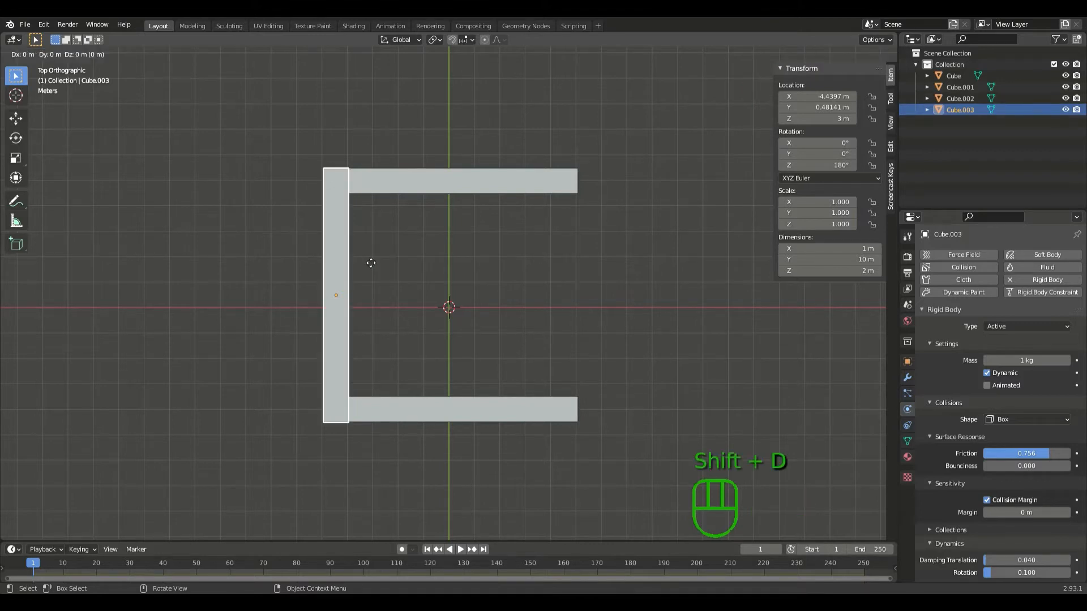
key(x)
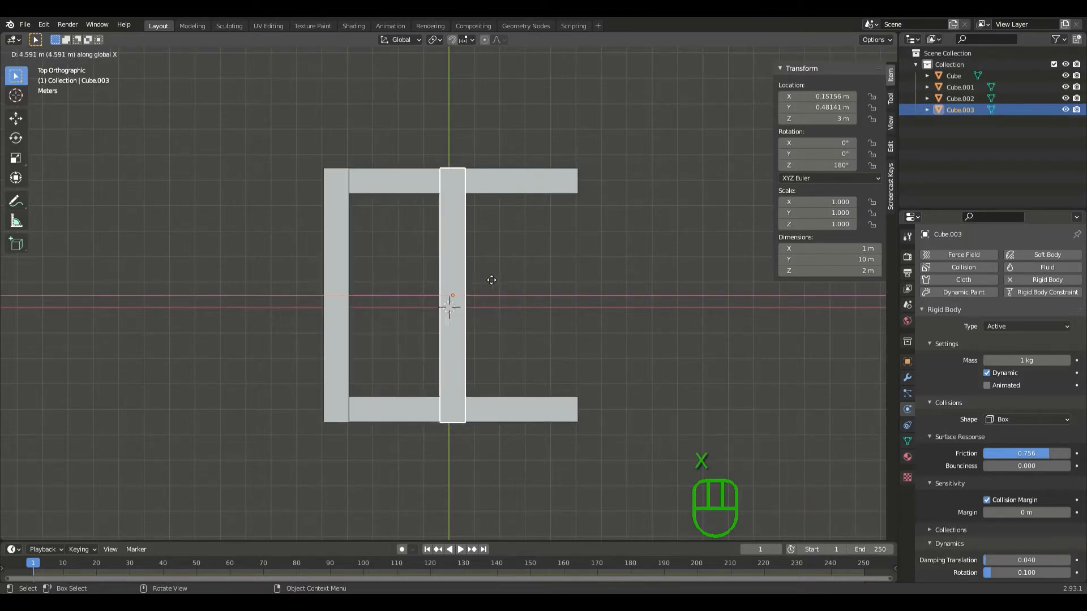
click(599, 280)
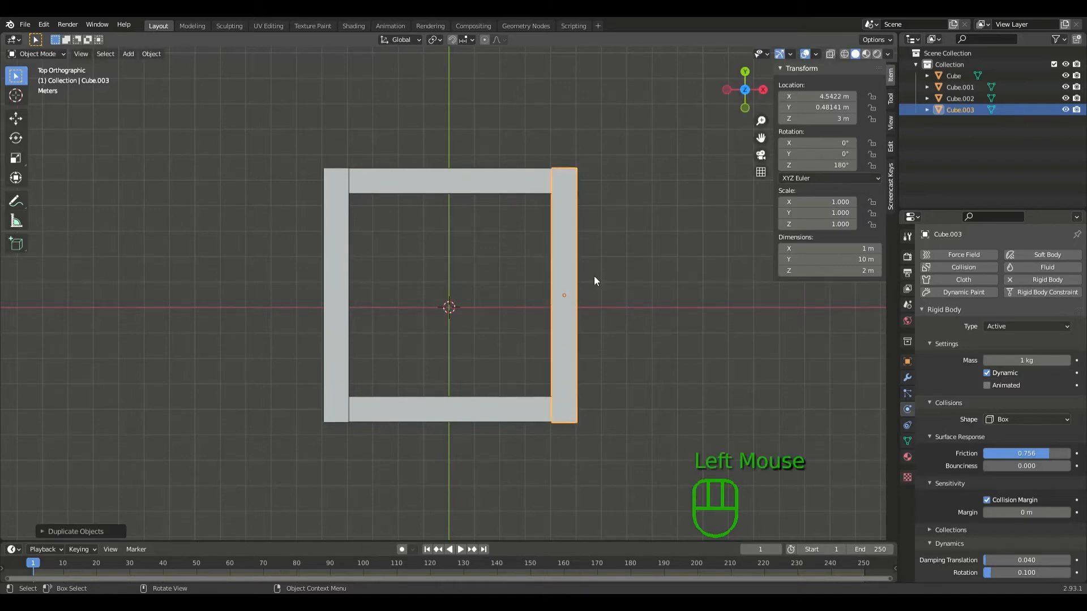
- Deselect the block and inspect the four-block frame in perspective from several sides and distances
middle_drag(666, 357, 430, 304)
scroll(663, 266, down, 2)
click(666, 270)
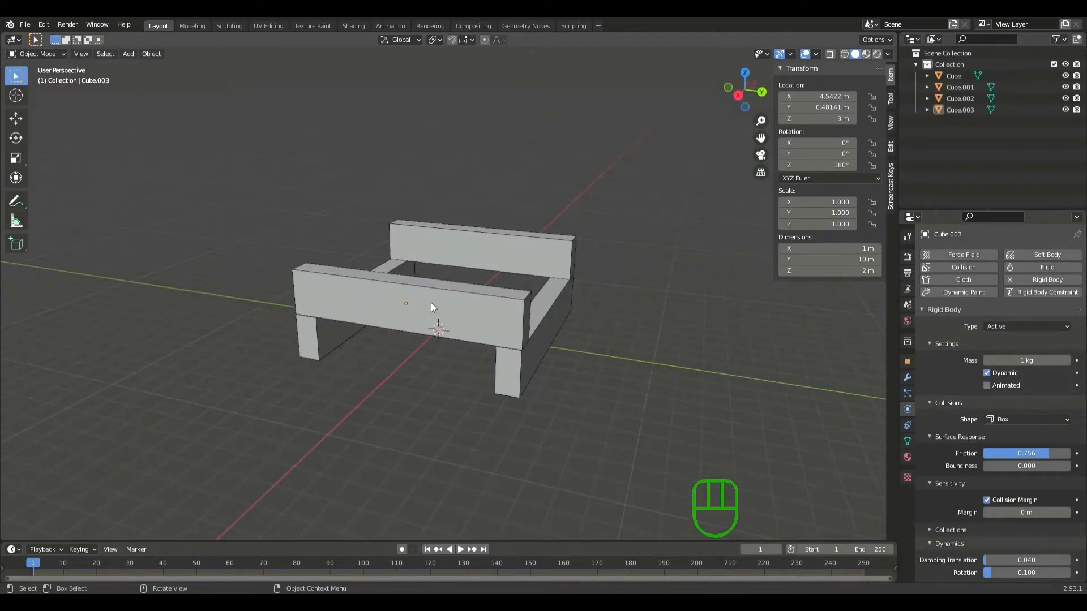
scroll(430, 240, down, 3)
scroll(430, 244, down, 5)
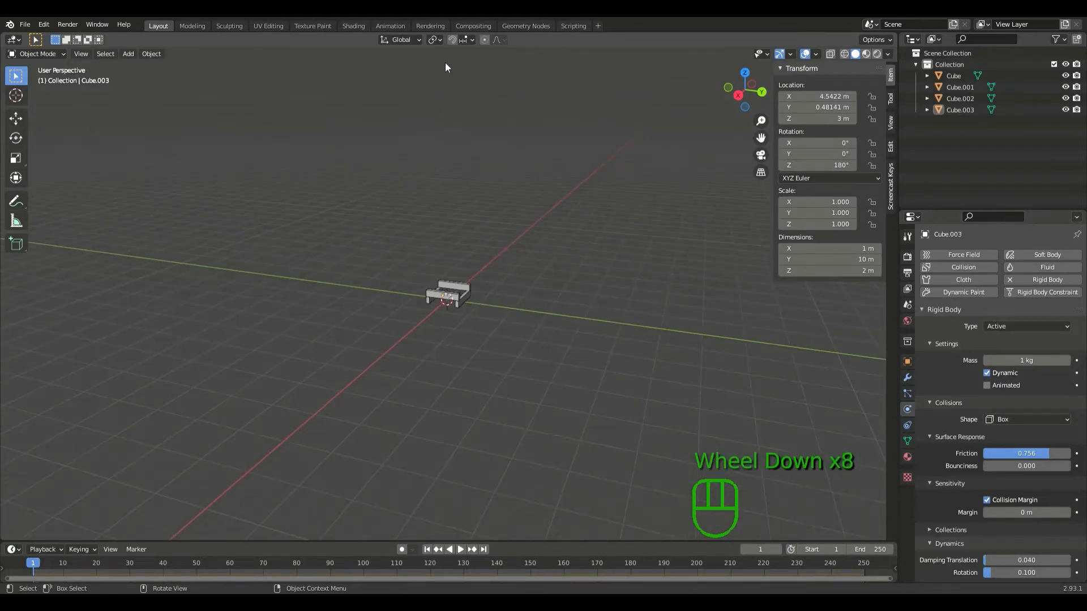
scroll(465, 321, up, 5)
scroll(405, 298, down, 1)
scroll(405, 297, up, 2)
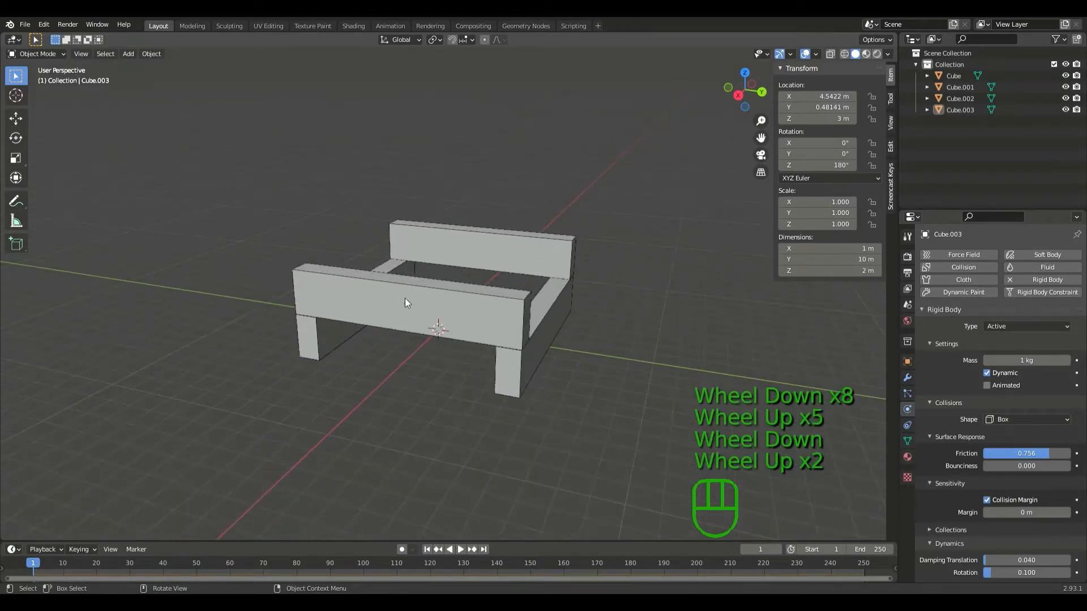
middle_drag(406, 298, 569, 274)
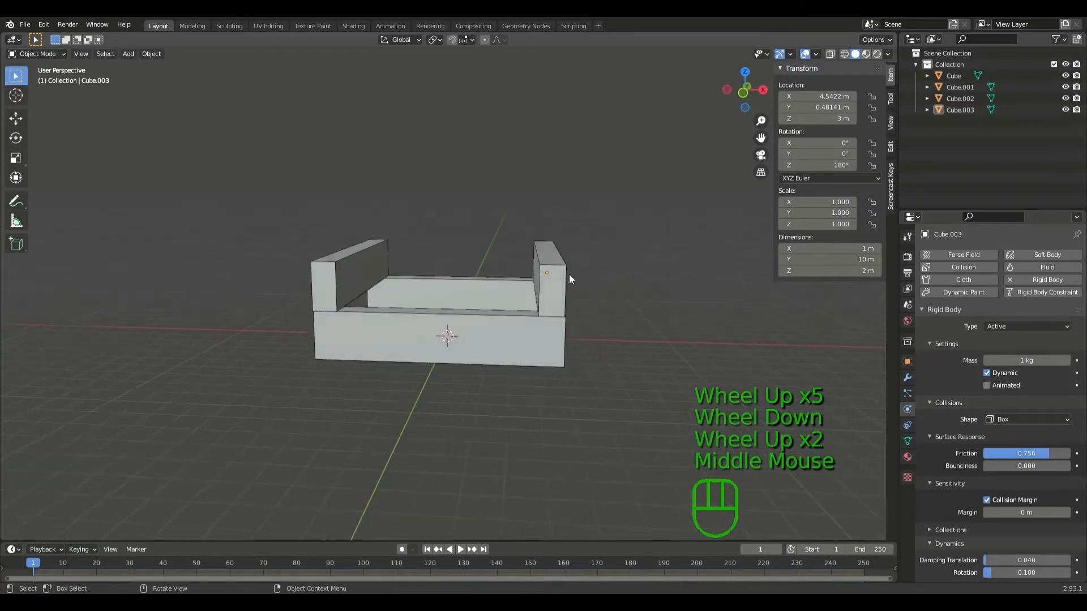
- Select both cross blocks of the second layer together in the right orthographic view
click(763, 91)
shift+middle_drag(446, 221, 438, 310)
drag(283, 405, 558, 396)
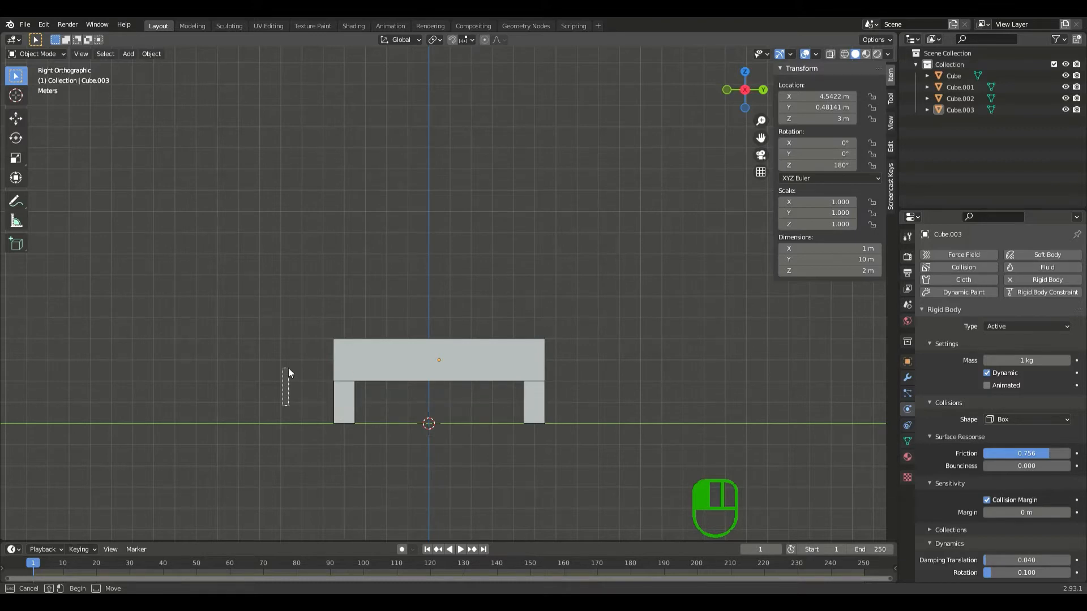
drag(287, 343, 569, 365)
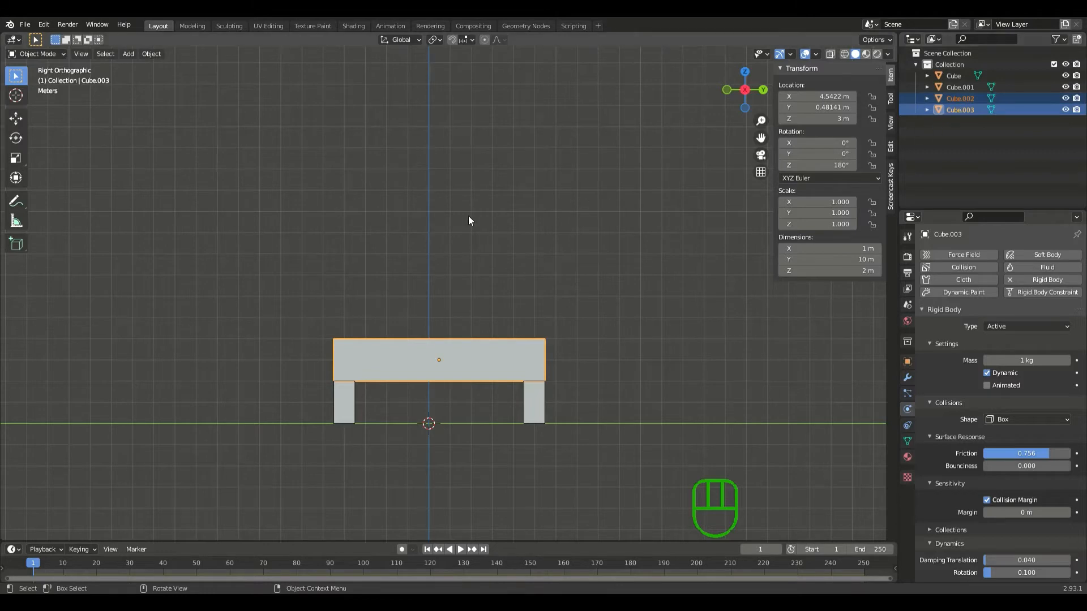
middle_drag(469, 221, 515, 226)
scroll(515, 225, down, 2)
click(745, 89)
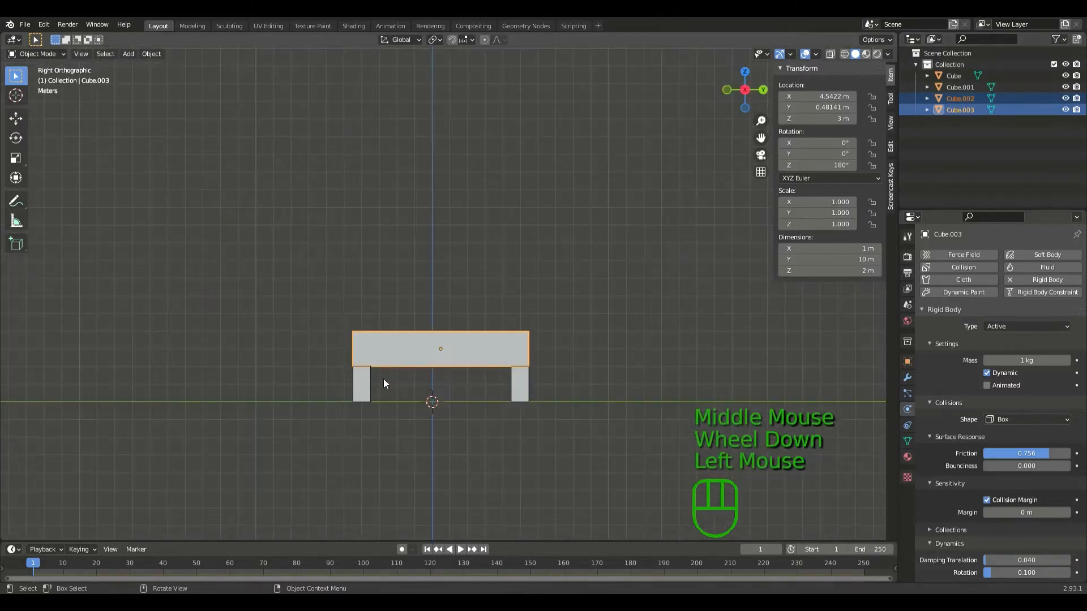
scroll(396, 359, up, 3)
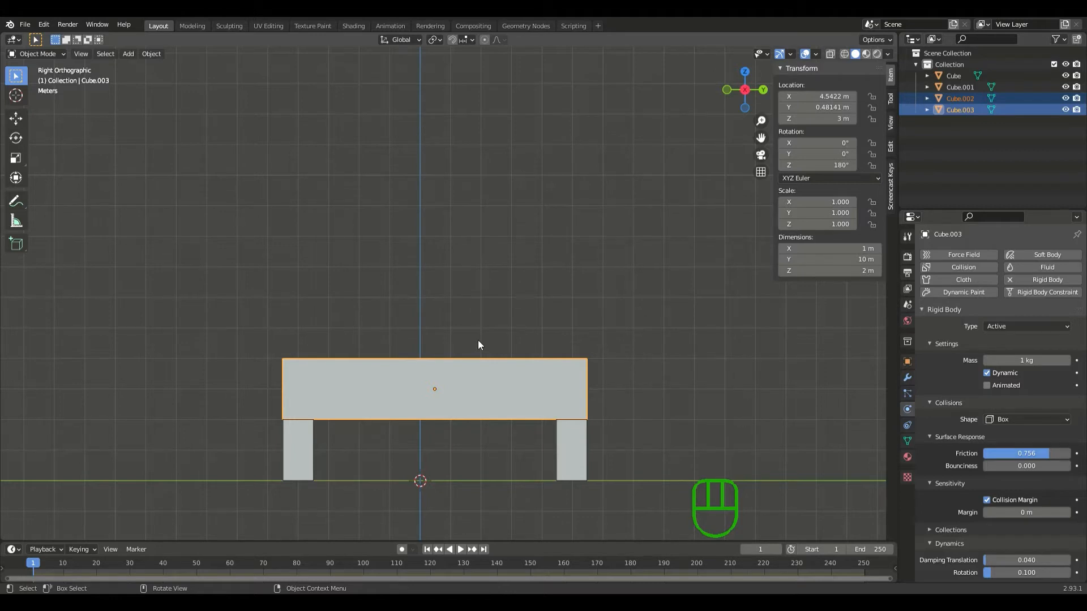
key(shift+d)
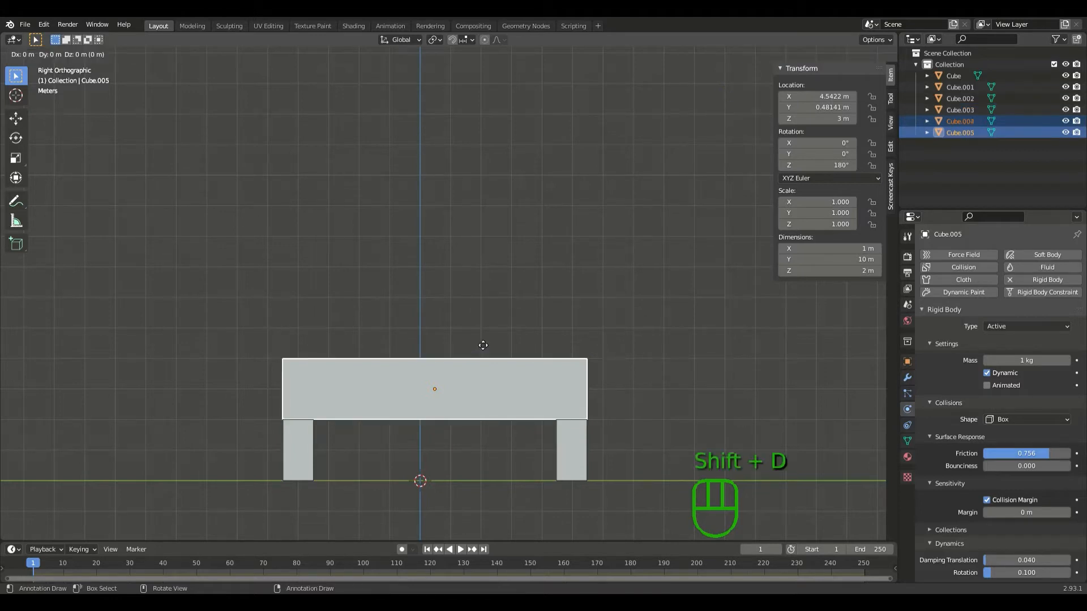
text(z)
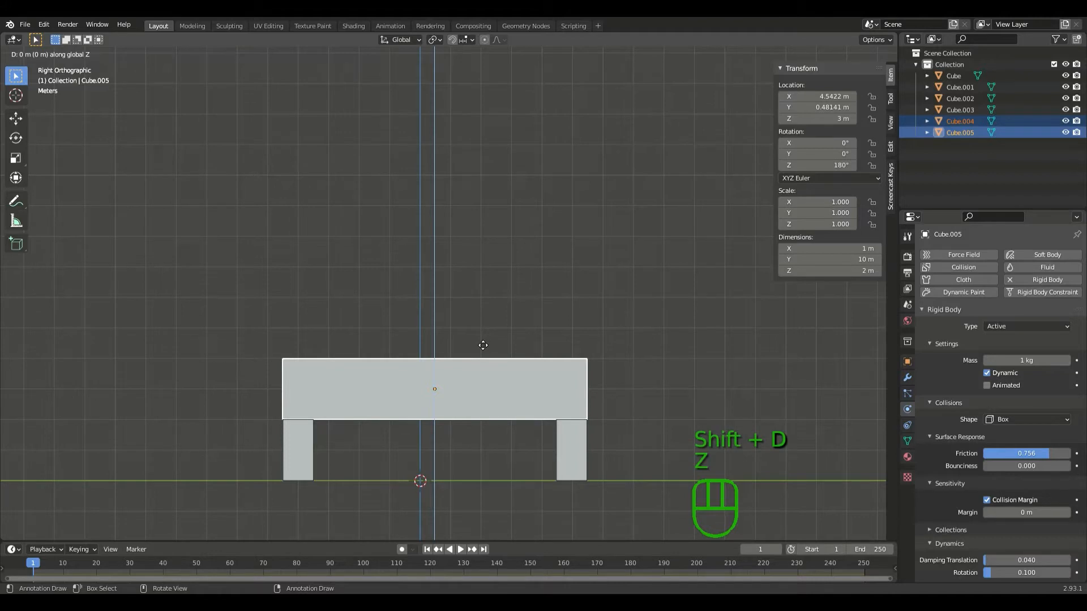
text(2)
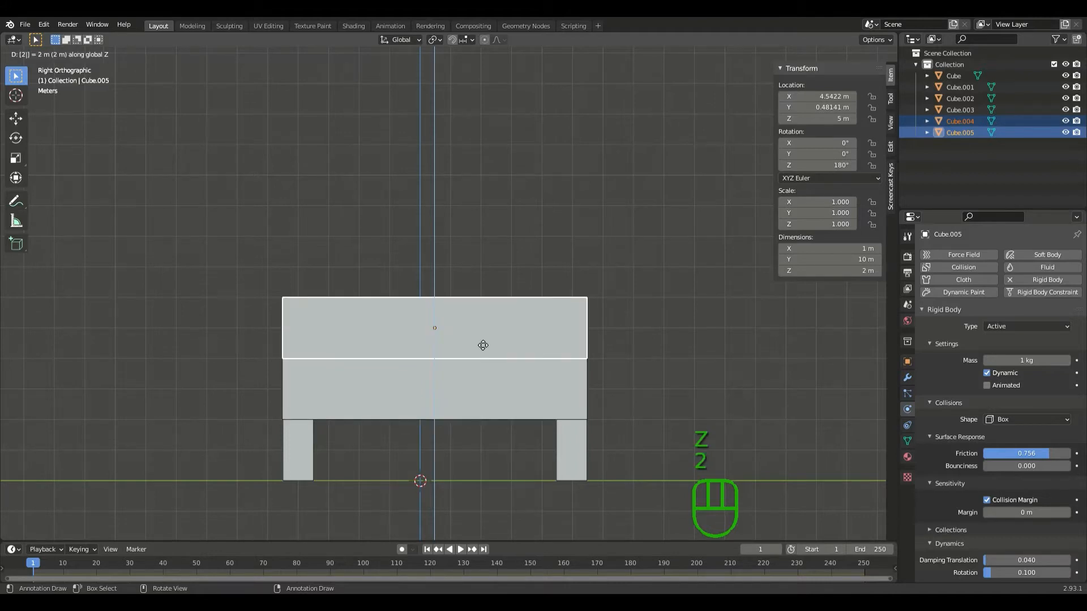
right_click(483, 346)
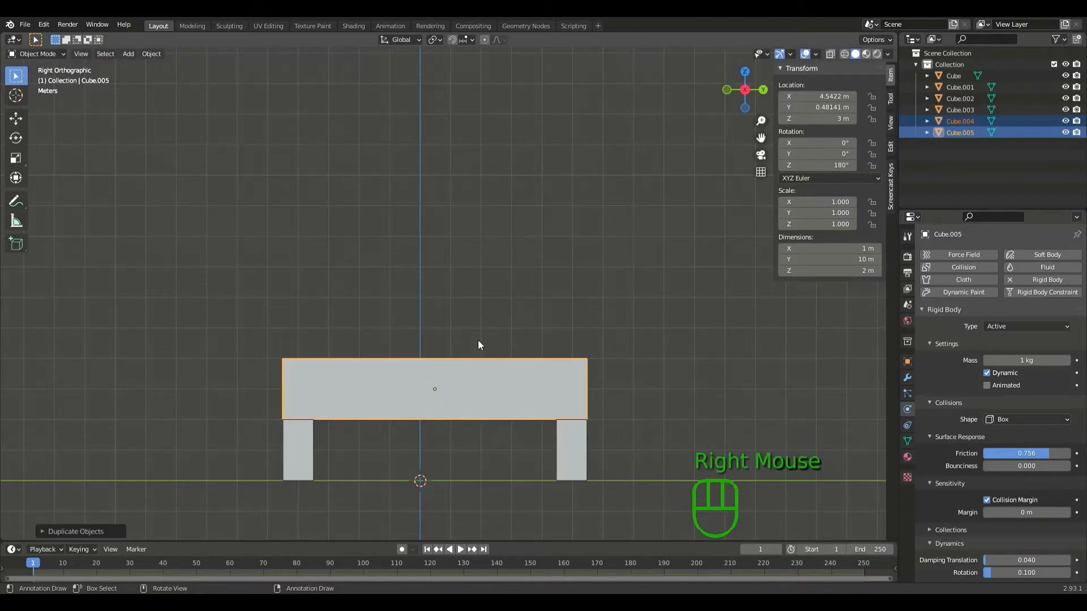
key(g)
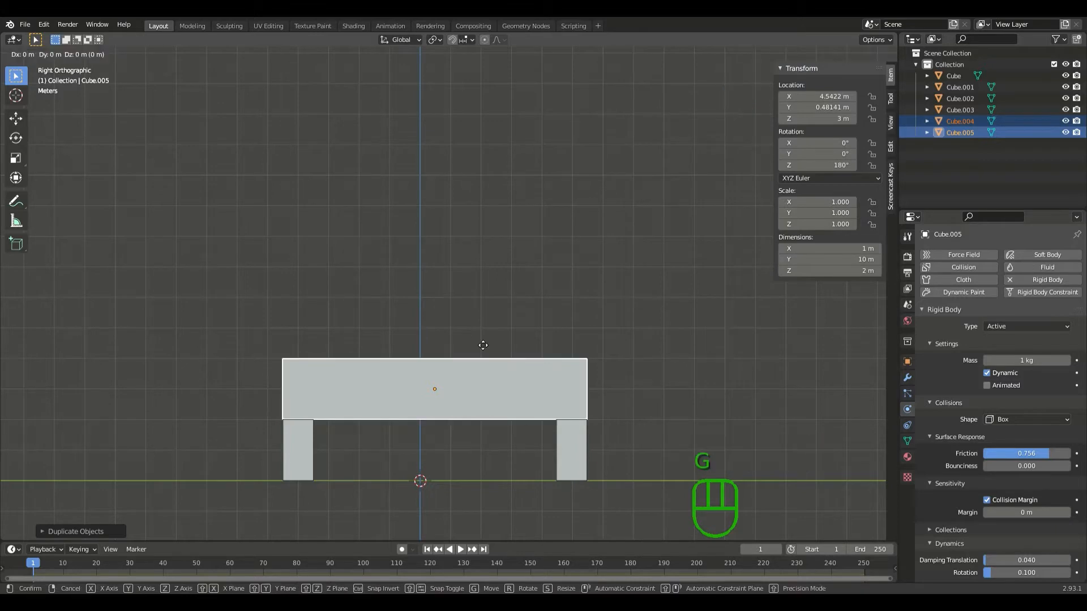
right_click(478, 345)
key(ctrl+z)
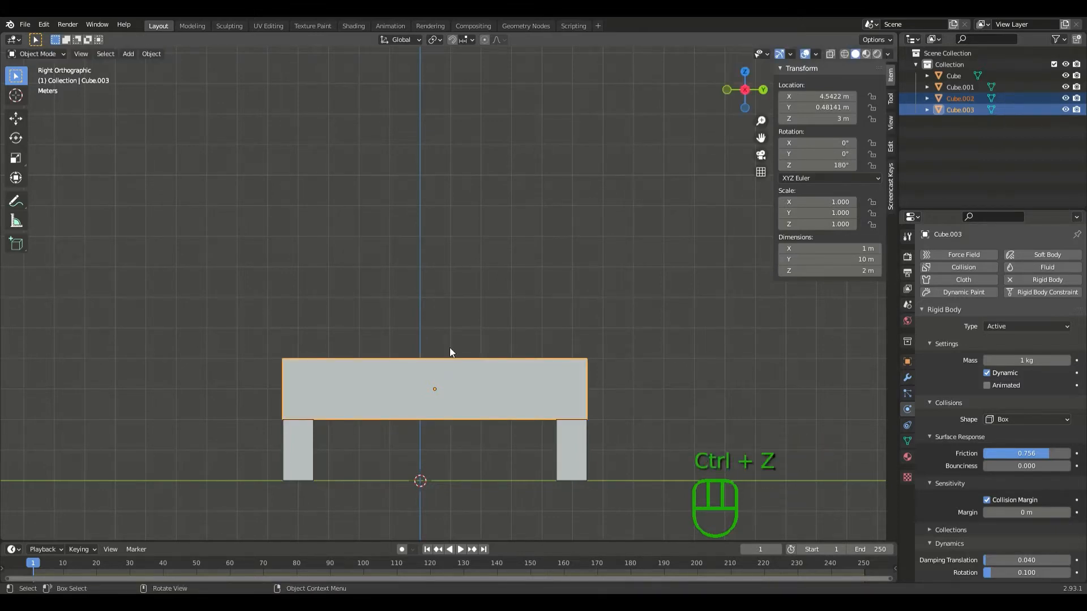
- Duplicate the two selected cross blocks in place and rotate the copies 90° about the Z axis
key(shift+d)
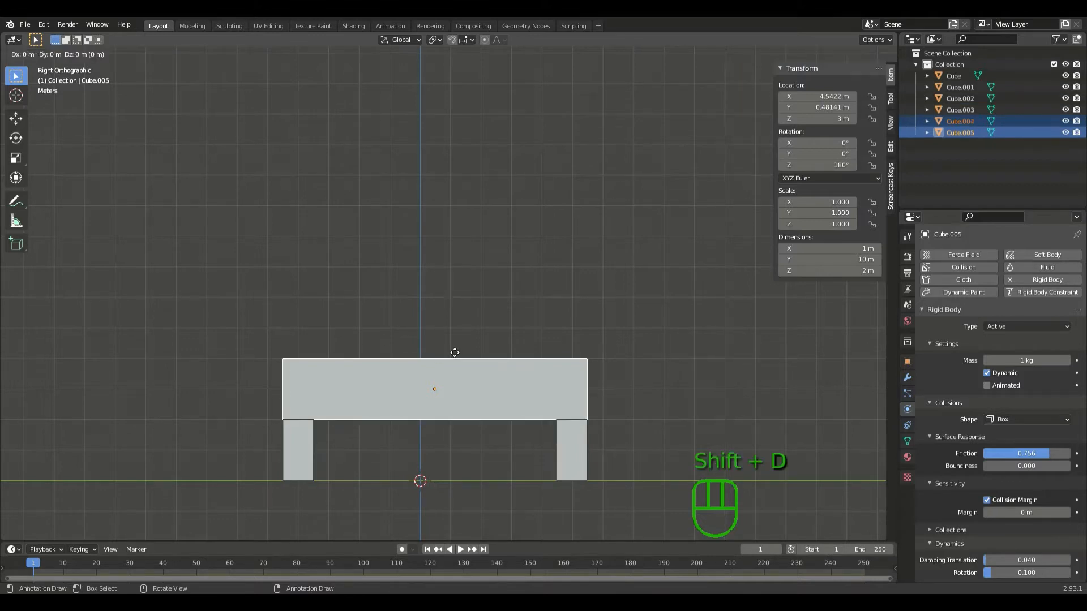
key(r)
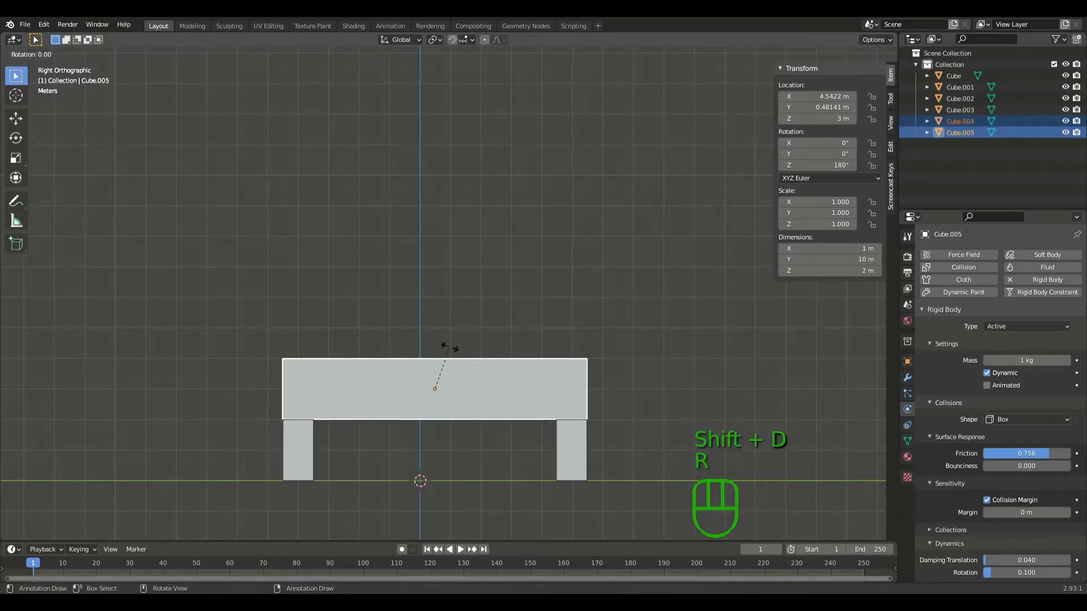
key(z)
text(90)
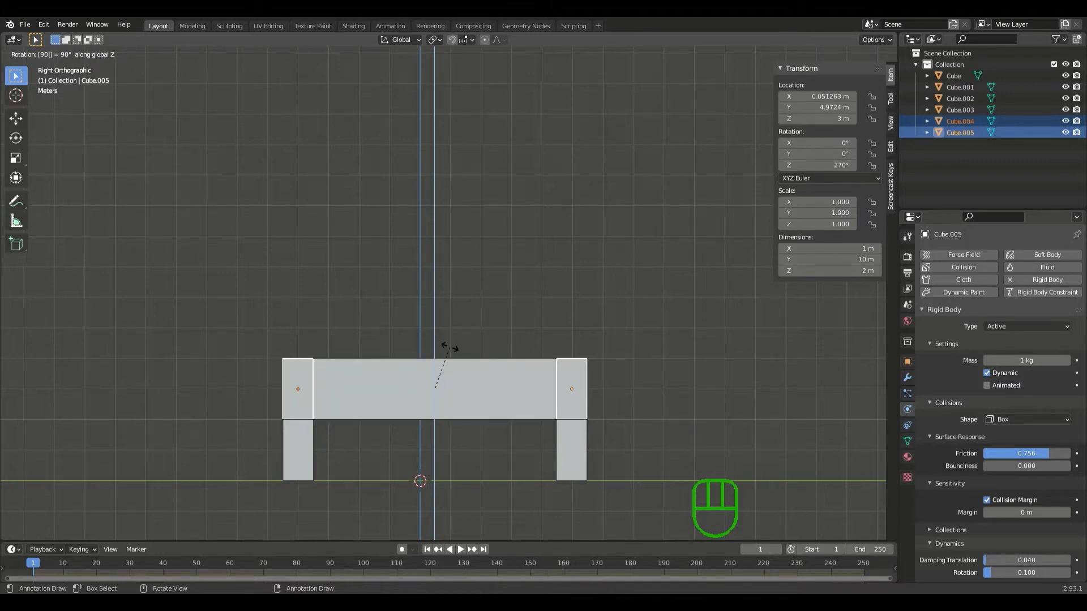
click(451, 348)
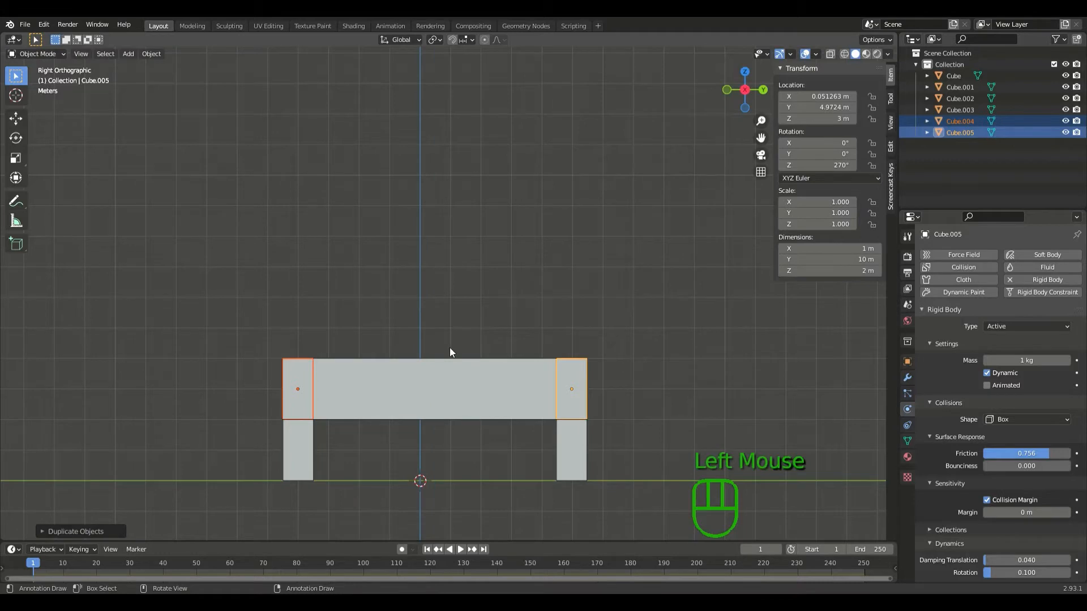
- Raise the two rotated copies 2 m along Z so they rest on the second layer
key(g)
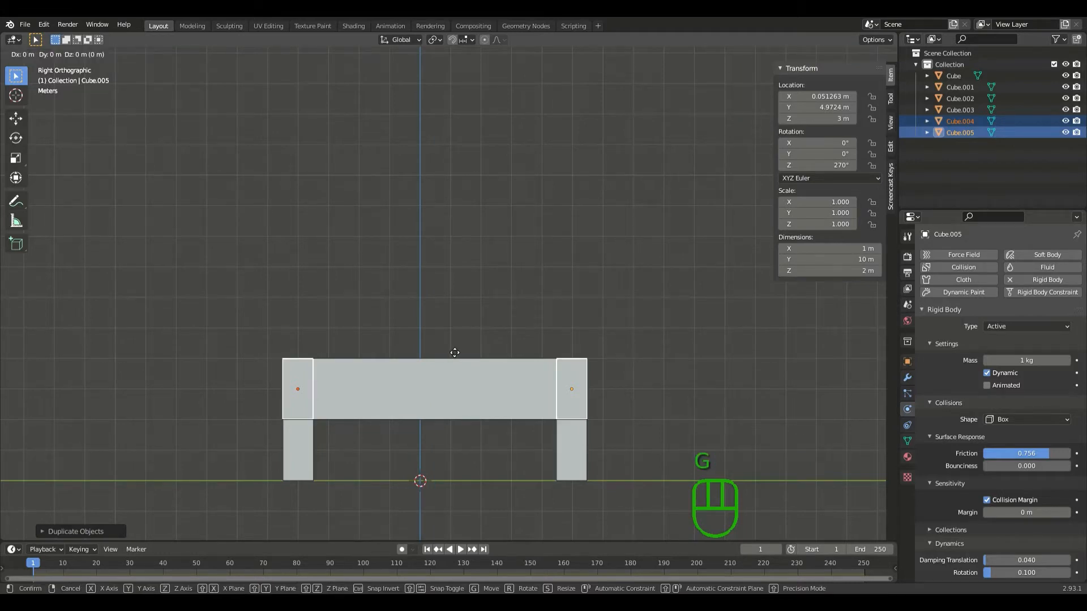
key(z)
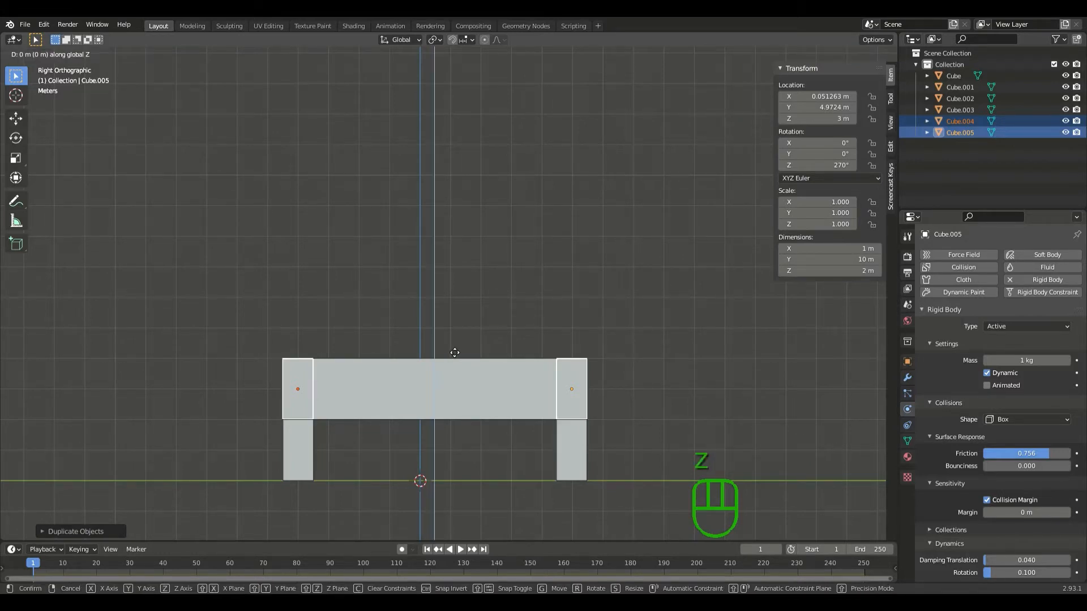
key(2)
click(454, 353)
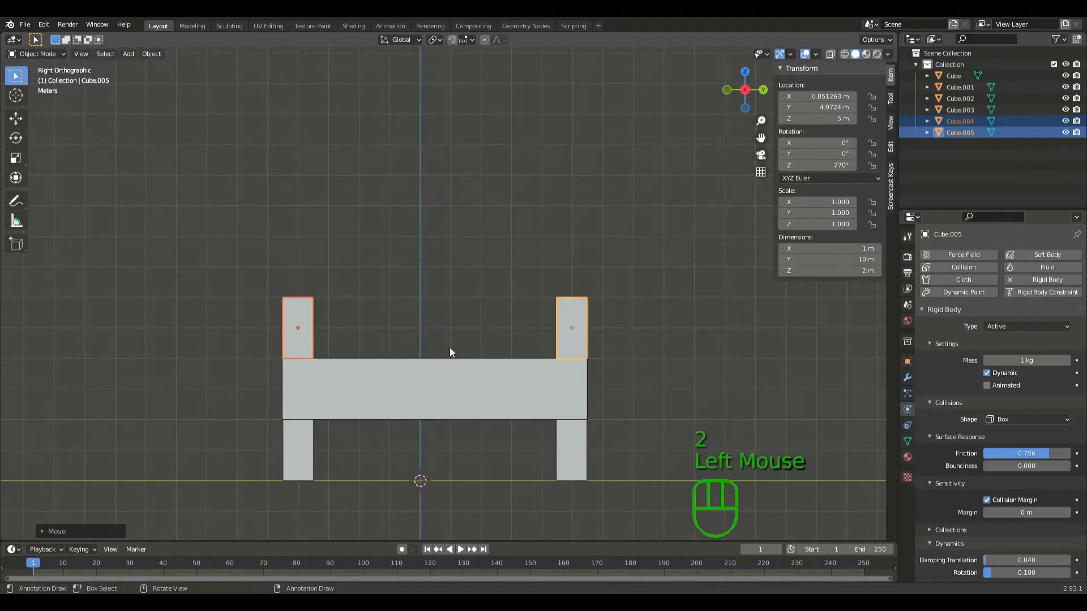
- Select the four blocks of the second and third layers, leaving the two bottom blocks unselected
click(217, 390)
drag(245, 288, 456, 271)
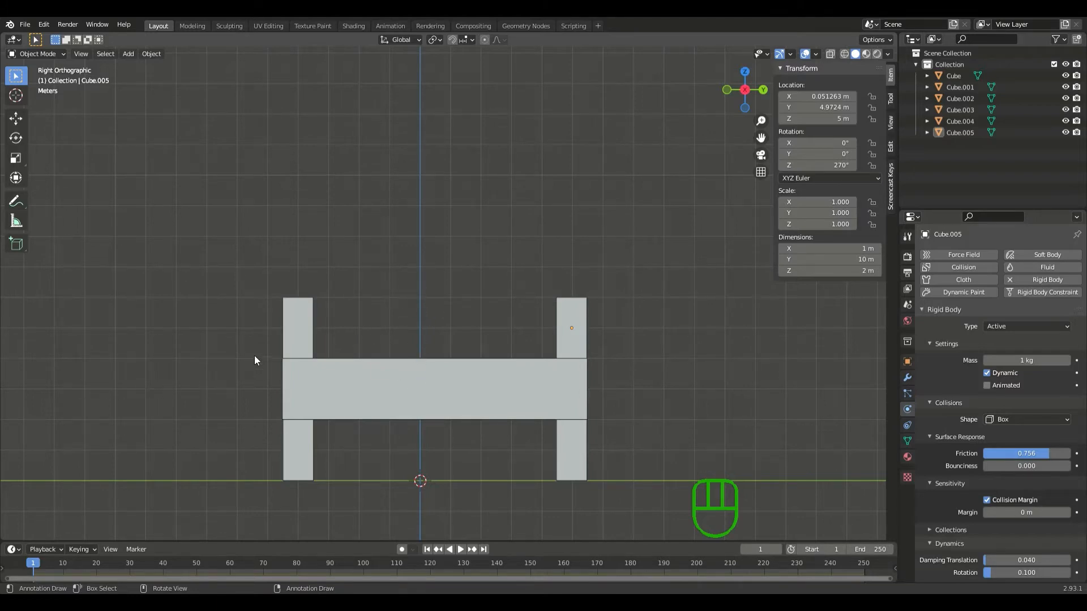
drag(236, 370, 612, 397)
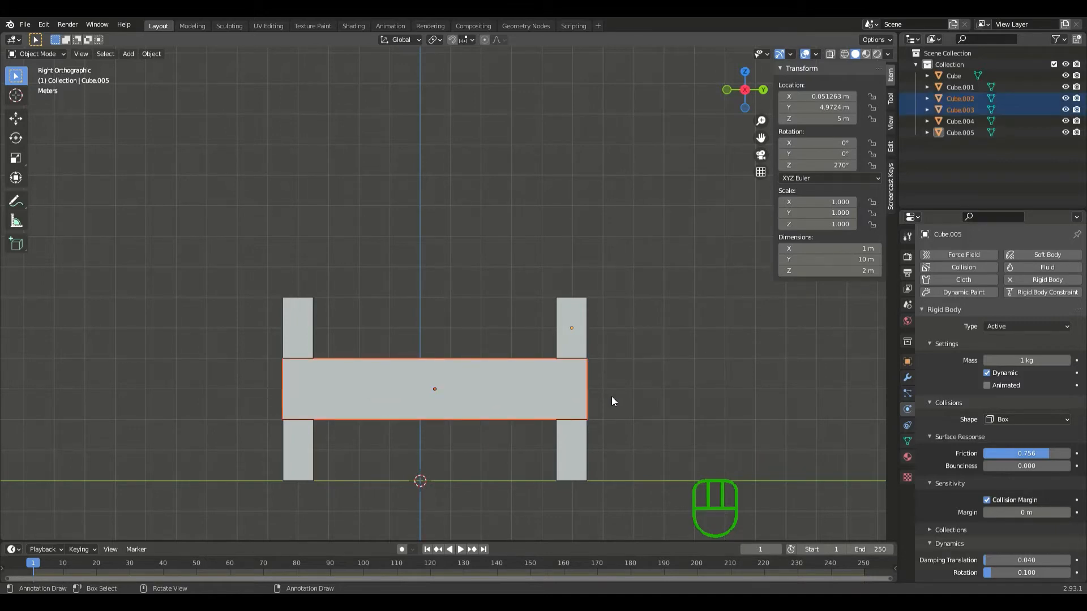
click(244, 412)
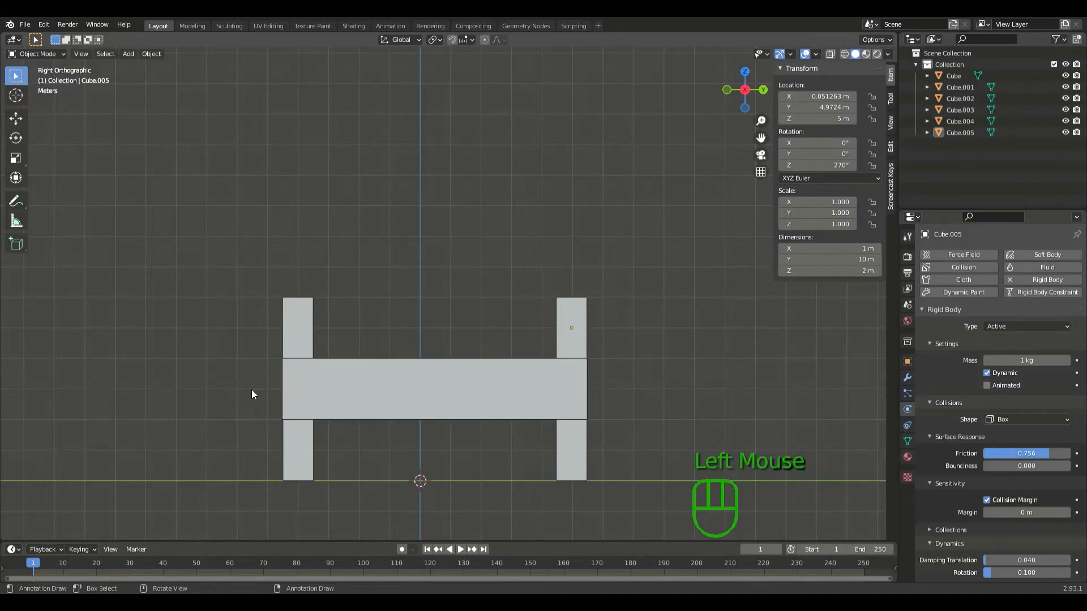
drag(257, 385, 653, 284)
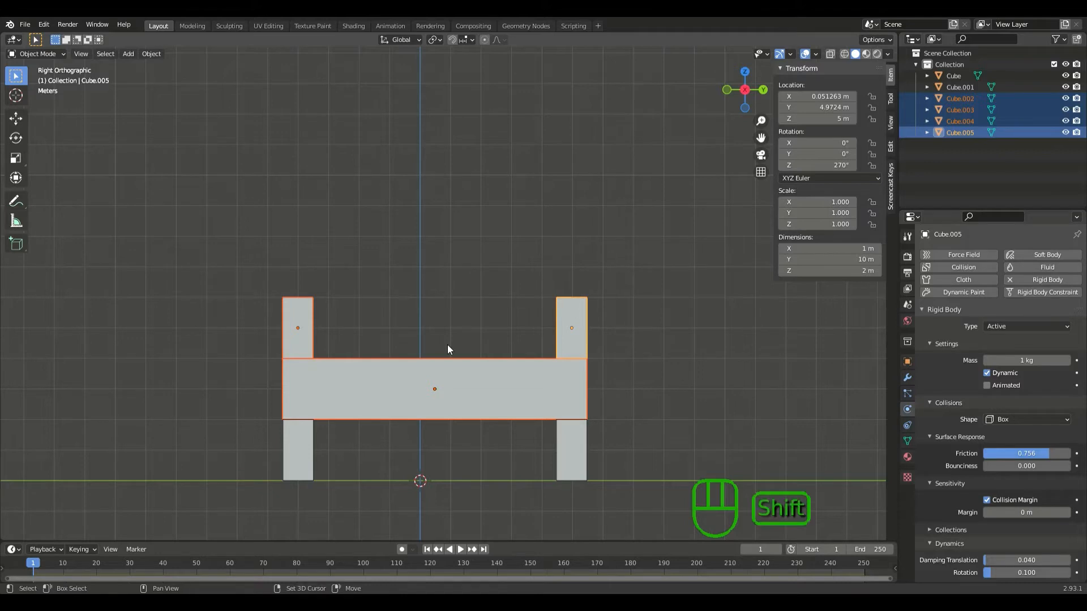
key(shift+d)
key(4)
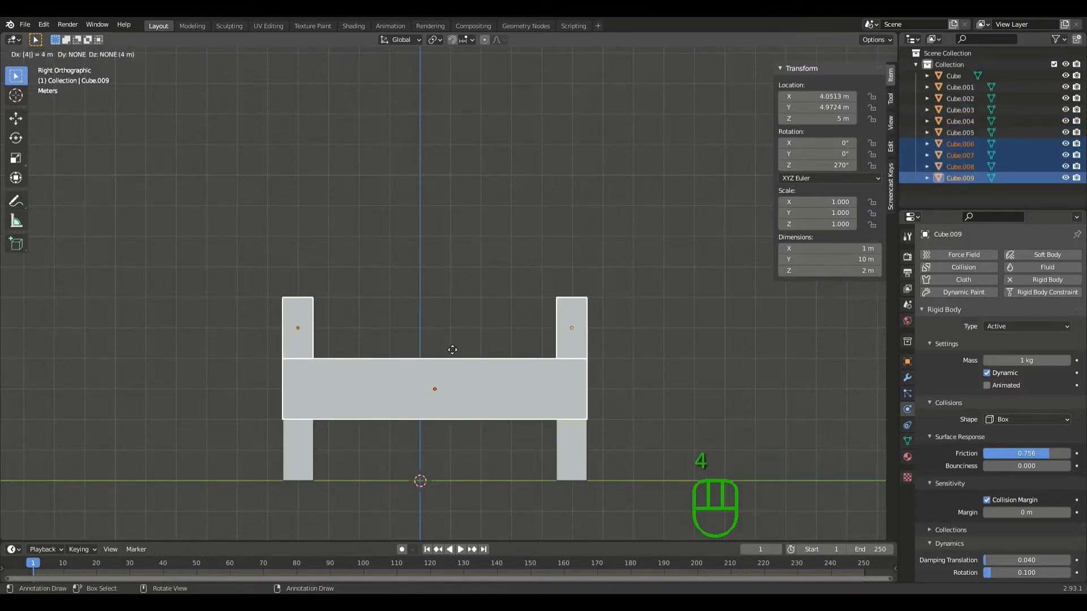
right_click(449, 349)
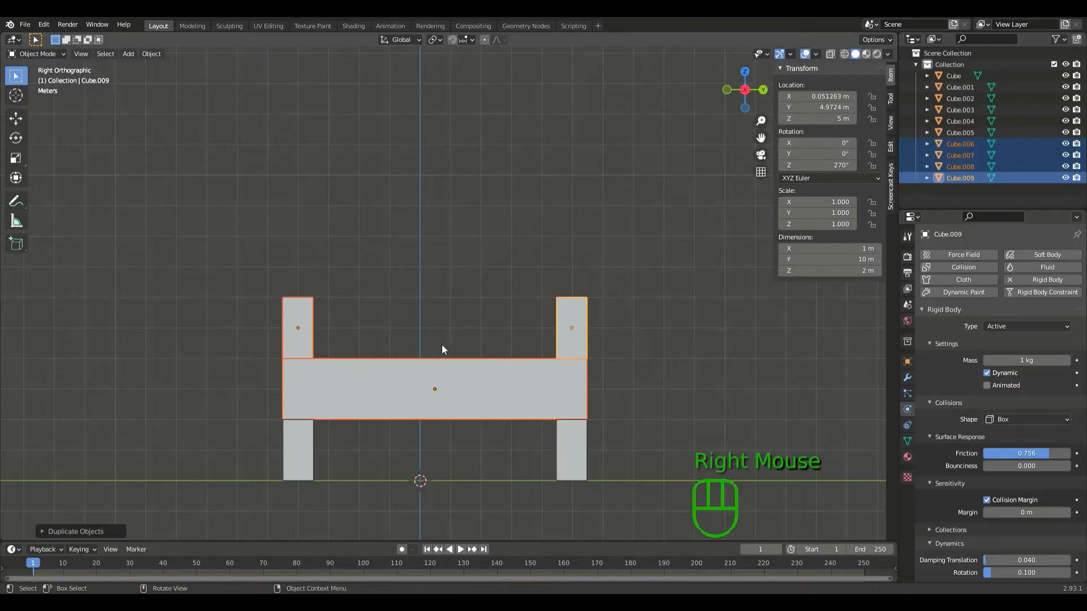
key(ctrl)
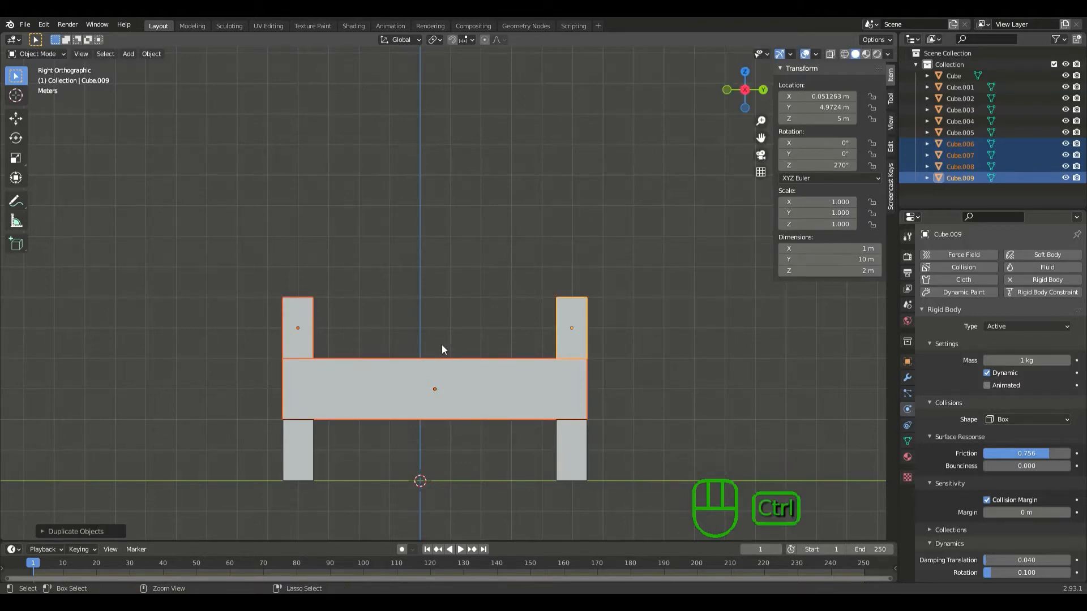
key(ctrl+z)
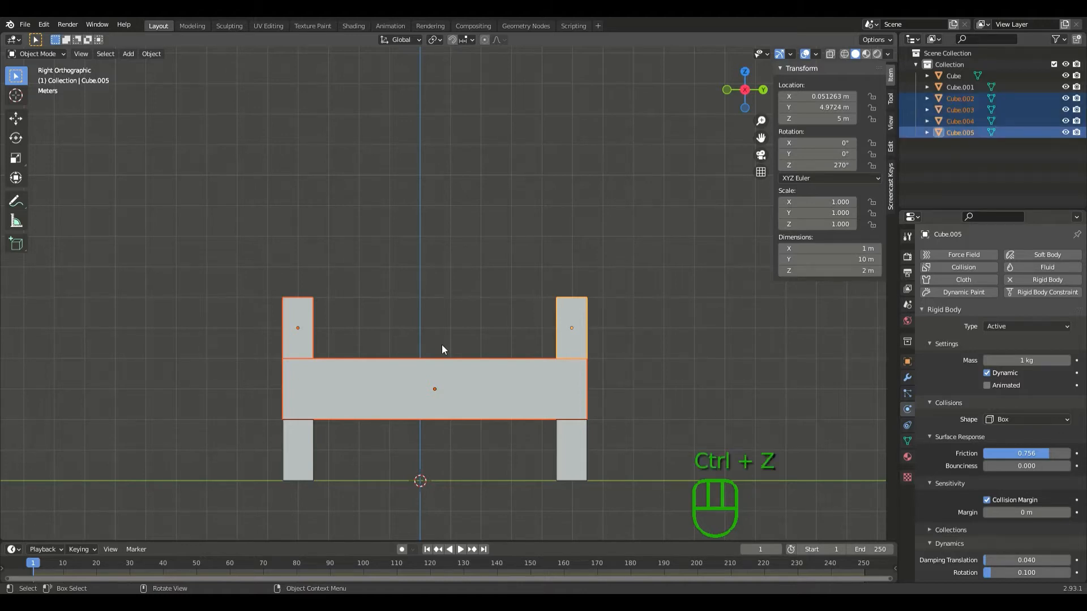
- Duplicate the four selected blocks of the second and third layers 4 m upward along Z
key(shift+d)
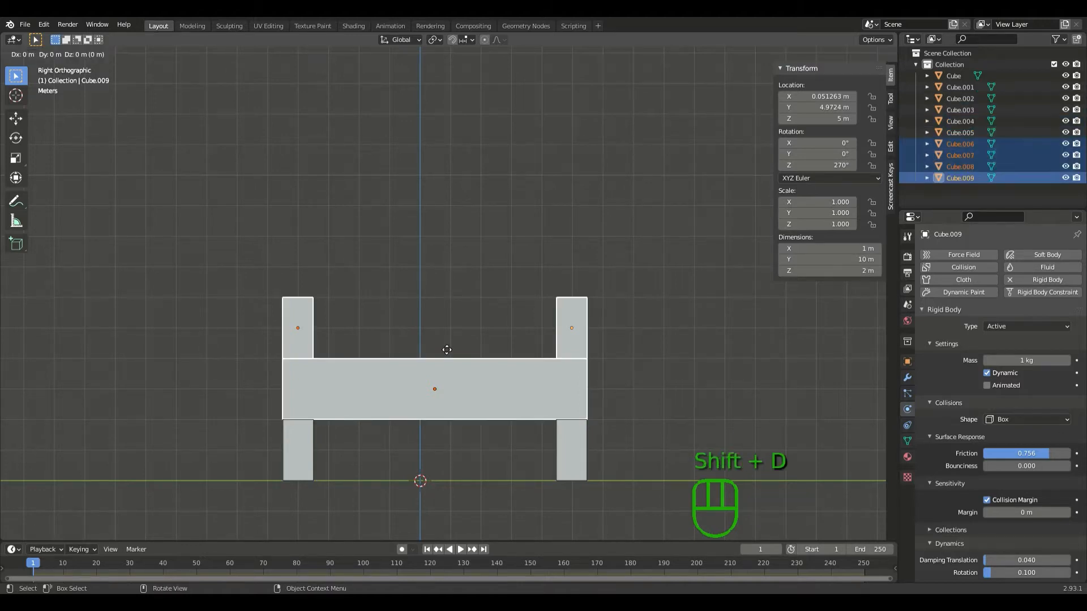
key(z)
key(4)
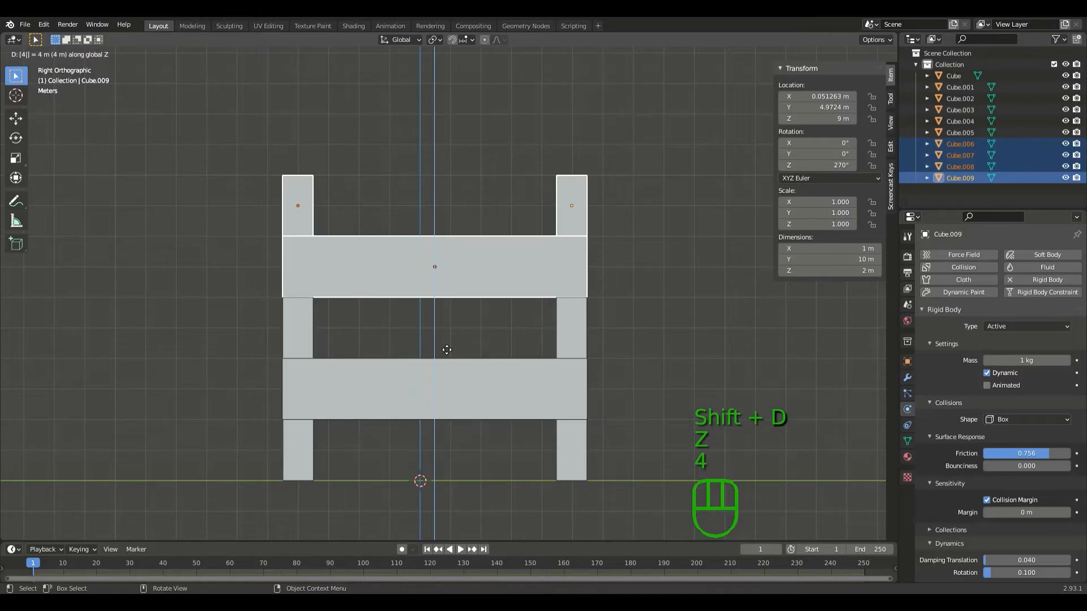
click(443, 343)
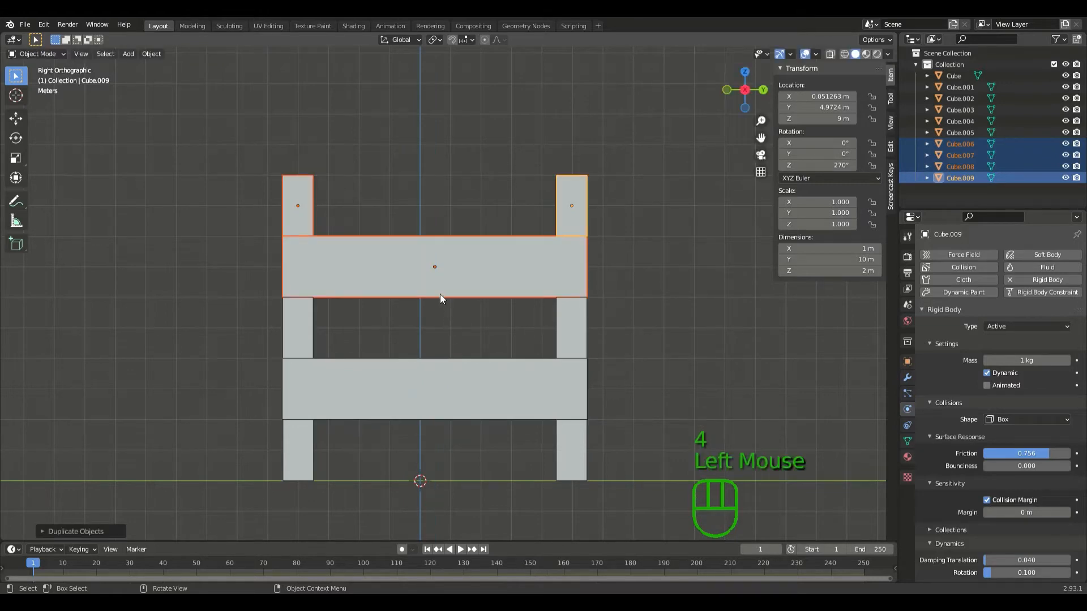
- Try repeating the last duplication for another four blocks 4 m higher, cancel a stray rotation and undo the added copies
scroll(440, 294, down, 1)
shift+middle_drag(440, 293, 463, 369)
scroll(426, 362, down, 3)
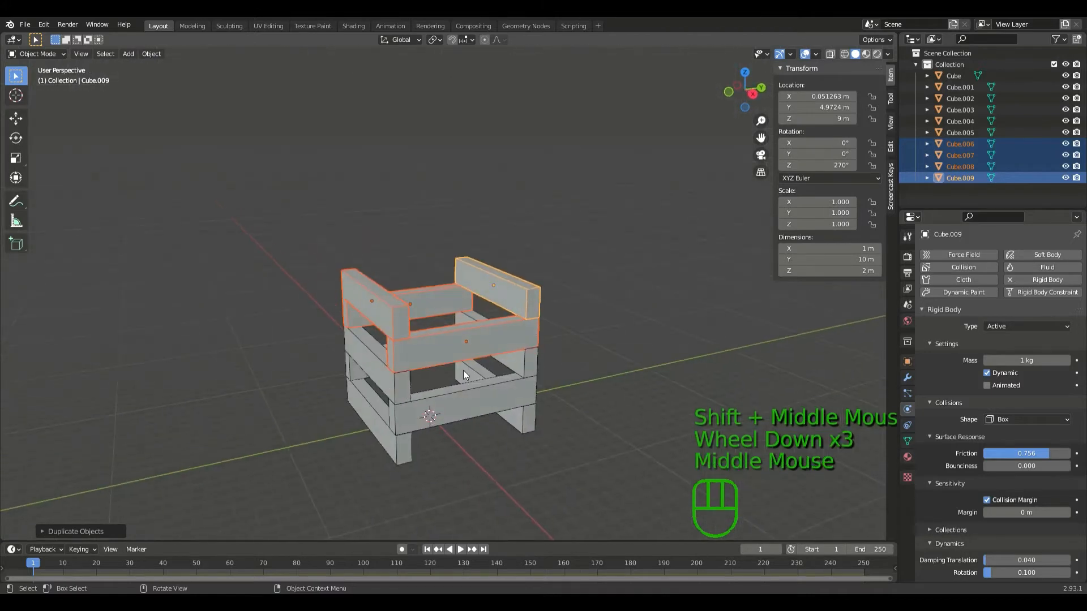
scroll(463, 369, down, 2)
key(ctrl+r)
key(ctrl+r)
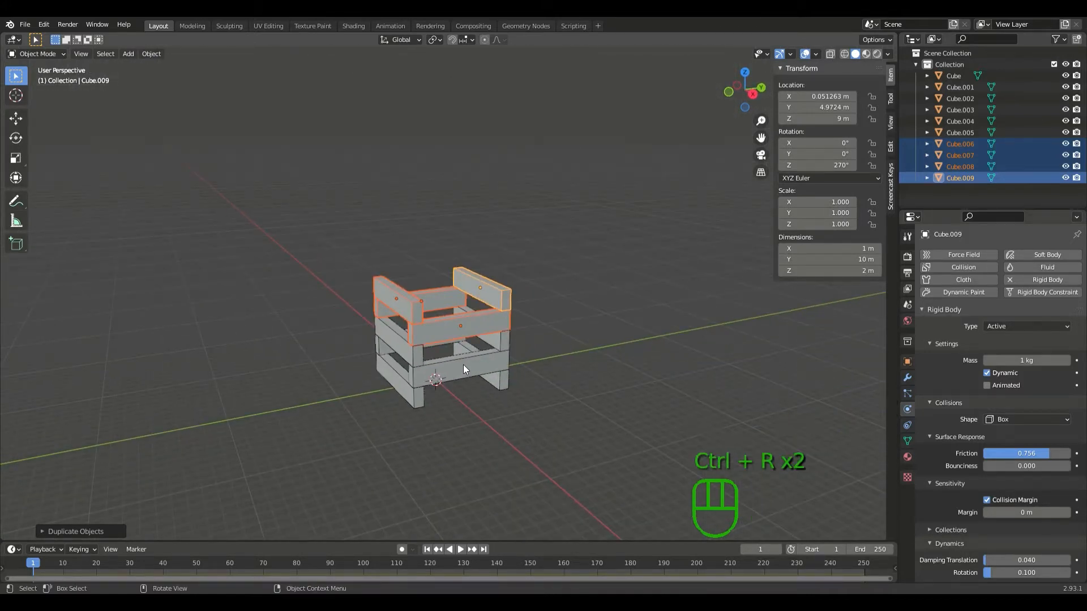
key(shift+r)
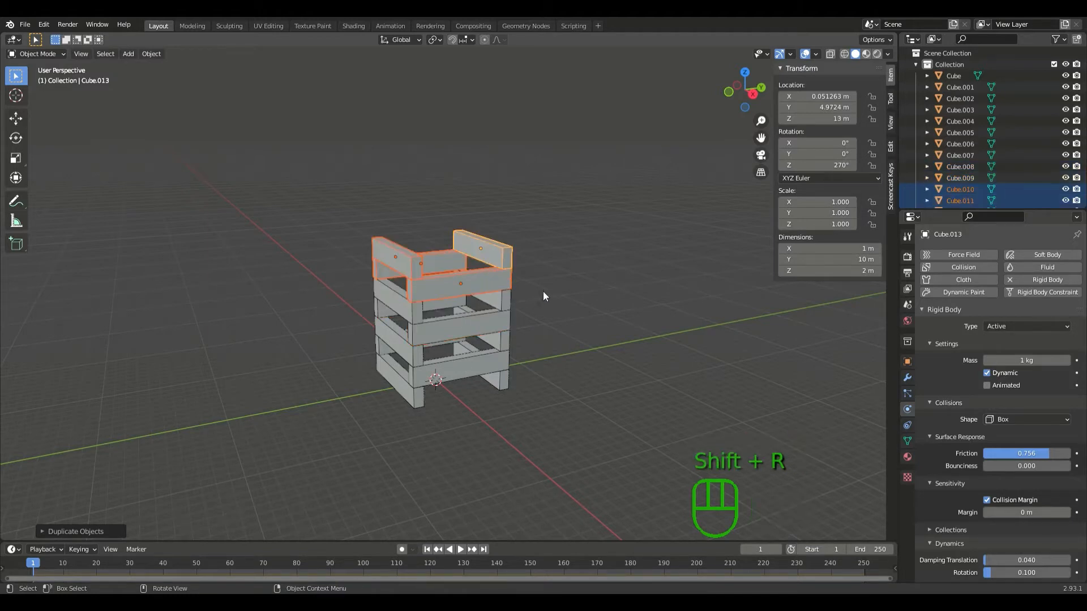
shift+middle_drag(553, 282, 546, 362)
key(r)
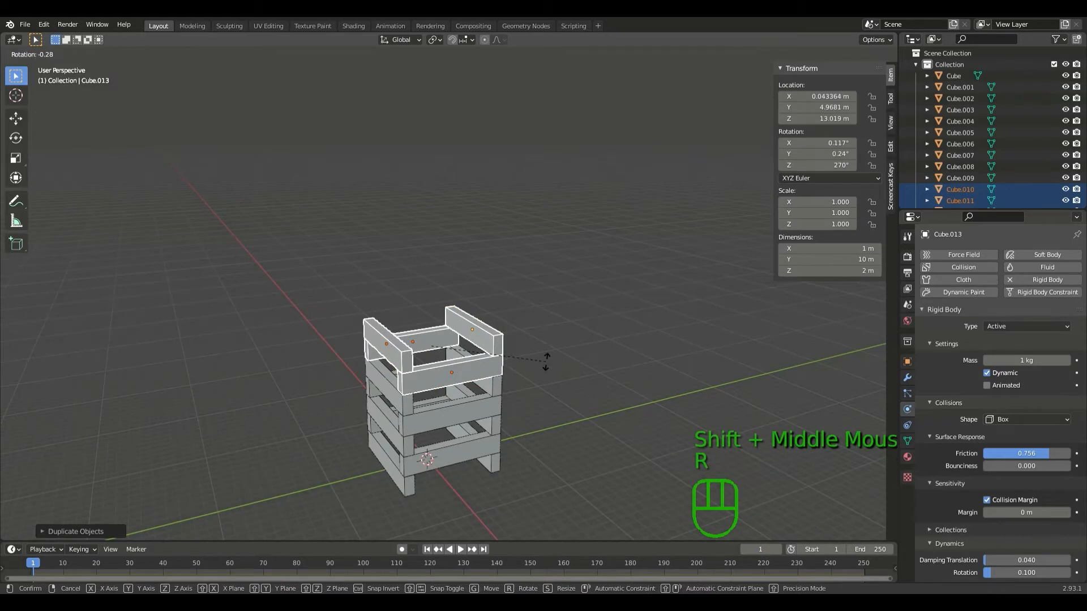
right_click(546, 361)
key(ctrl+z)
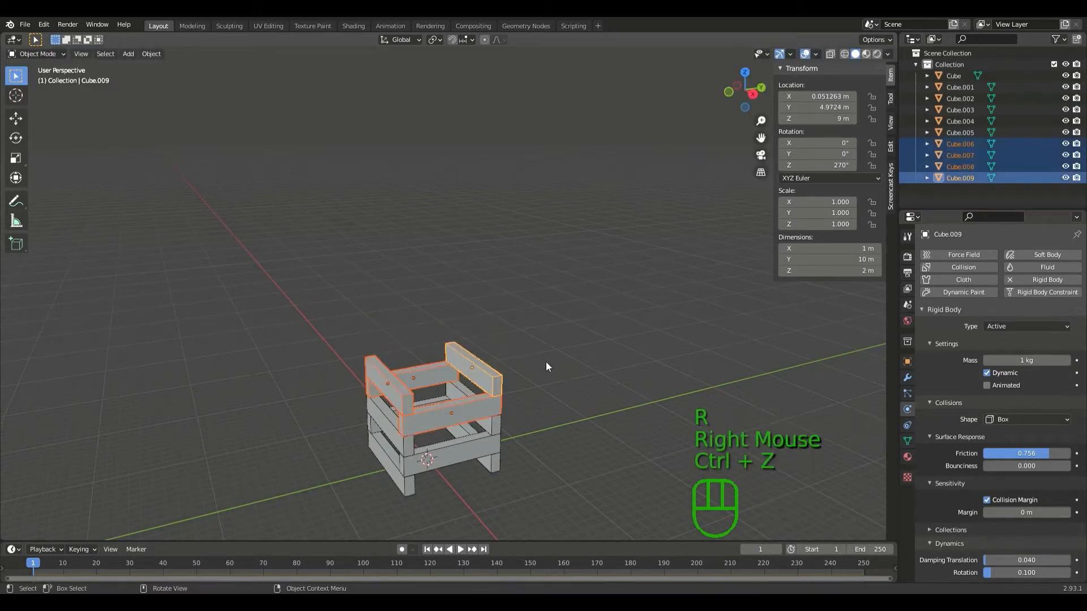
- Try to repeat the last operation several times on the four selected blocks, including after an undo and redo
key(shift+r)
key(shift+r)
key(shift+r)
key(shift+r)
key(shift+r)
key(shift+r)
key(shift+r)
key(shift+r)
key(shift+r)
key(shift+r)
key(shift+r)
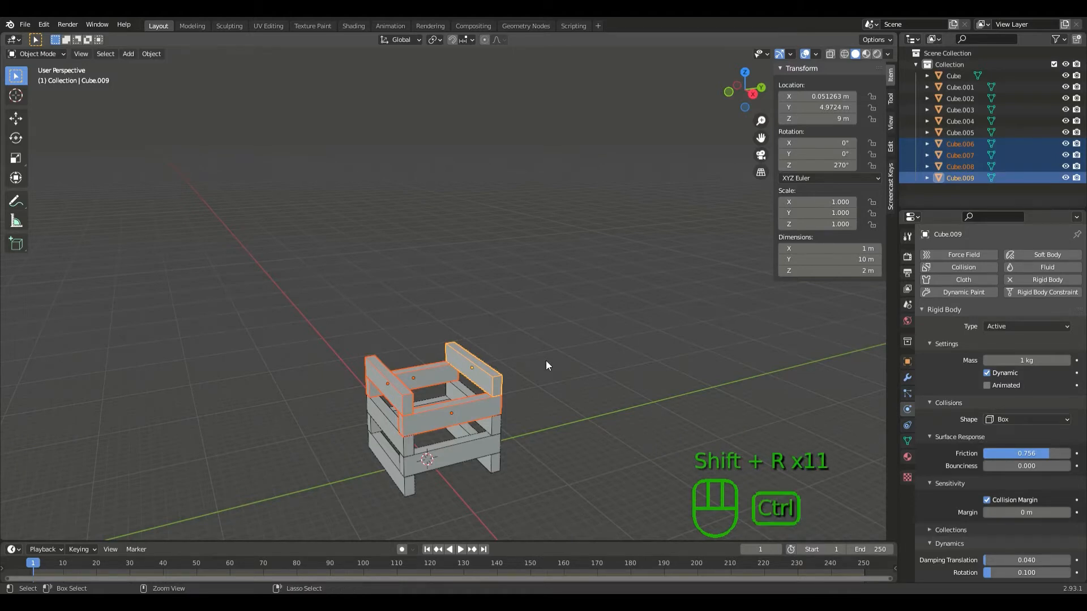
key(ctrl+z)
key(ctrl+shift+z)
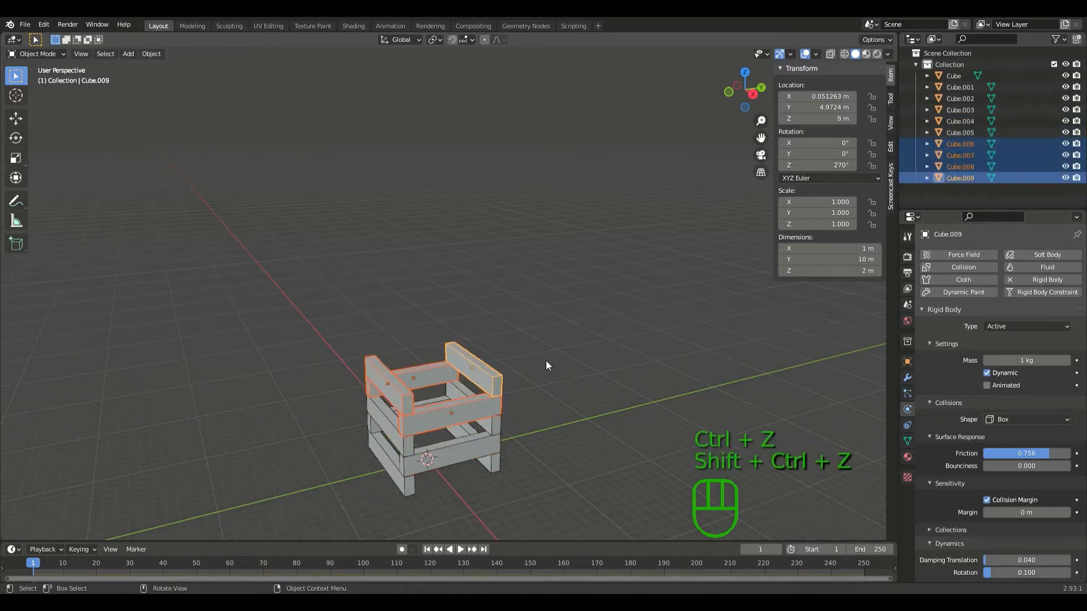
key(shift+r)
key(shift+r)
key(shift+r)
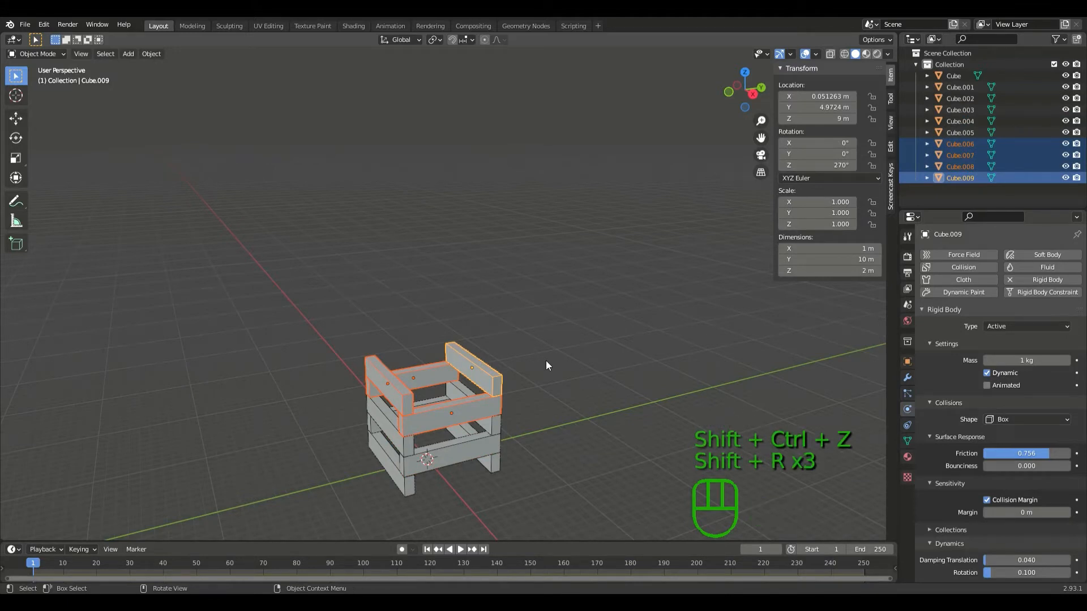
- In the right orthographic view, duplicate the tower's top four blocks 4 m upward along Z
middle_drag(546, 366, 524, 340)
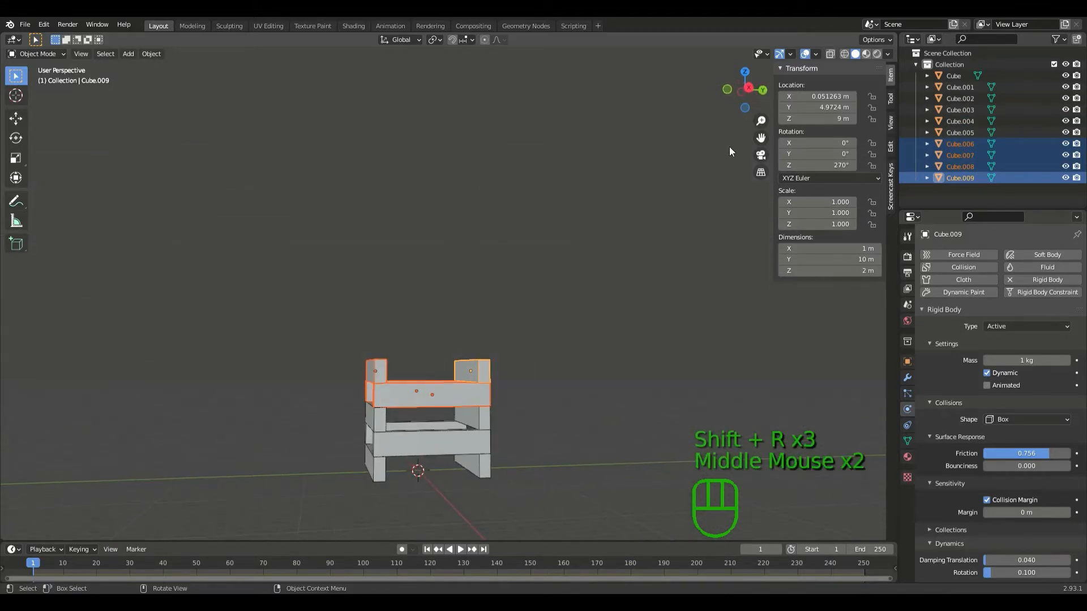
click(768, 160)
click(751, 89)
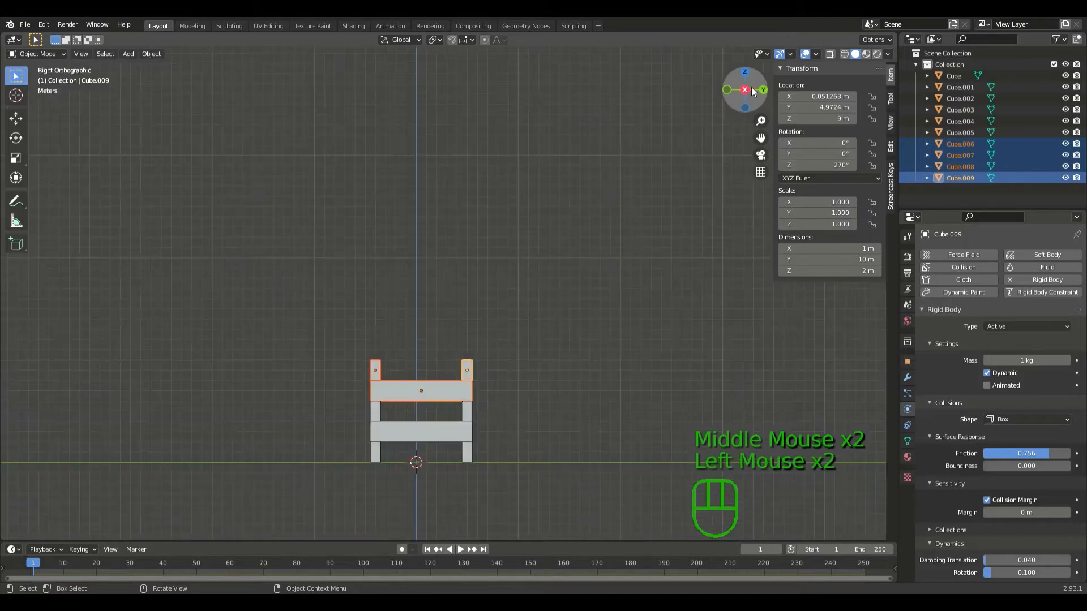
scroll(421, 353, up, 2)
shift+middle_drag(421, 354, 451, 231)
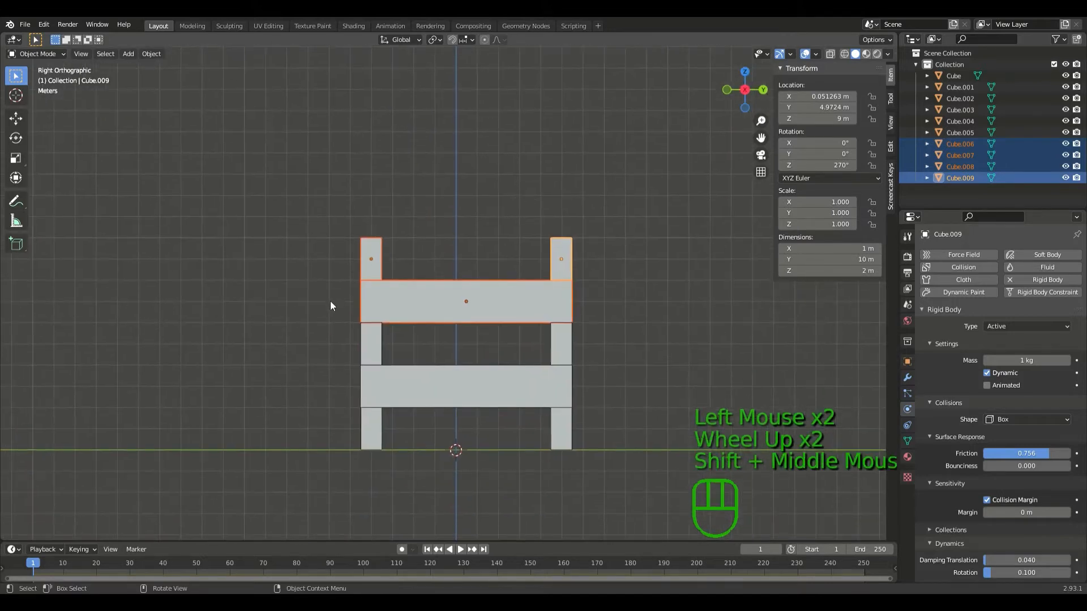
drag(331, 301, 617, 212)
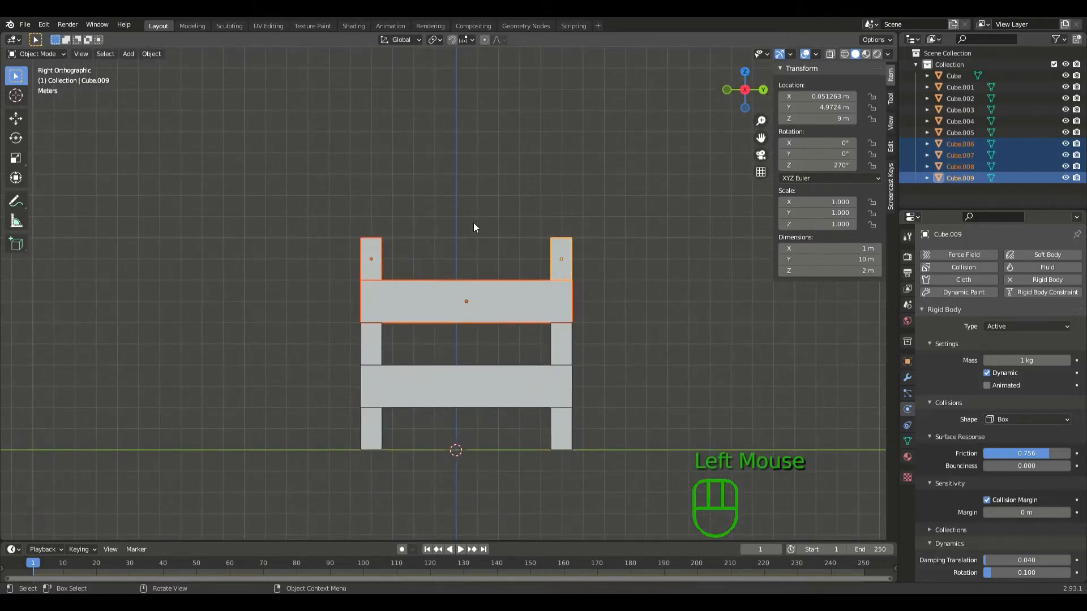
key(shift+d)
key(z)
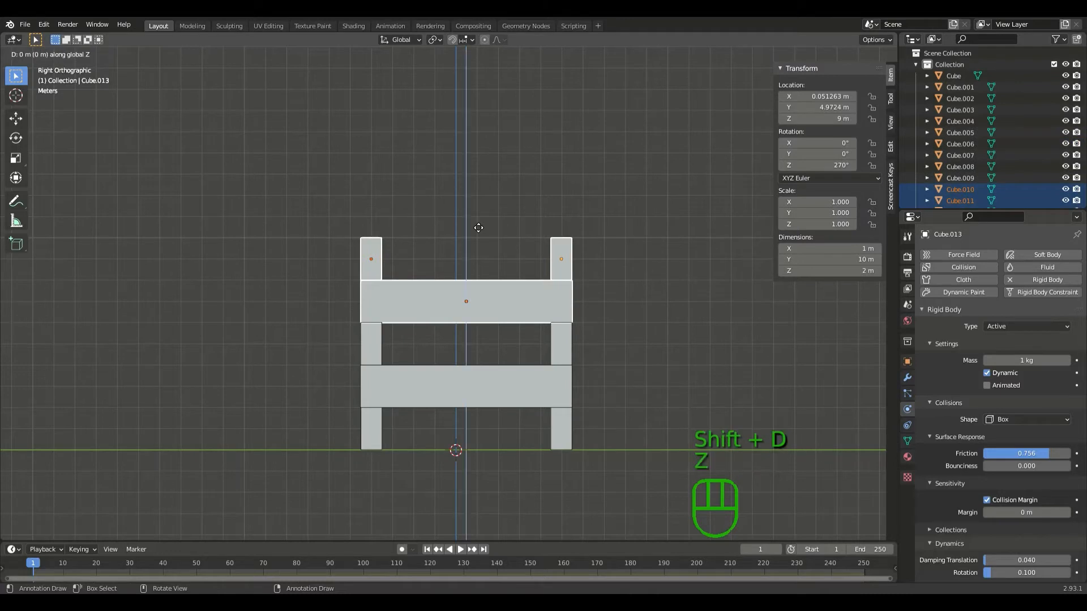
key(4)
click(479, 227)
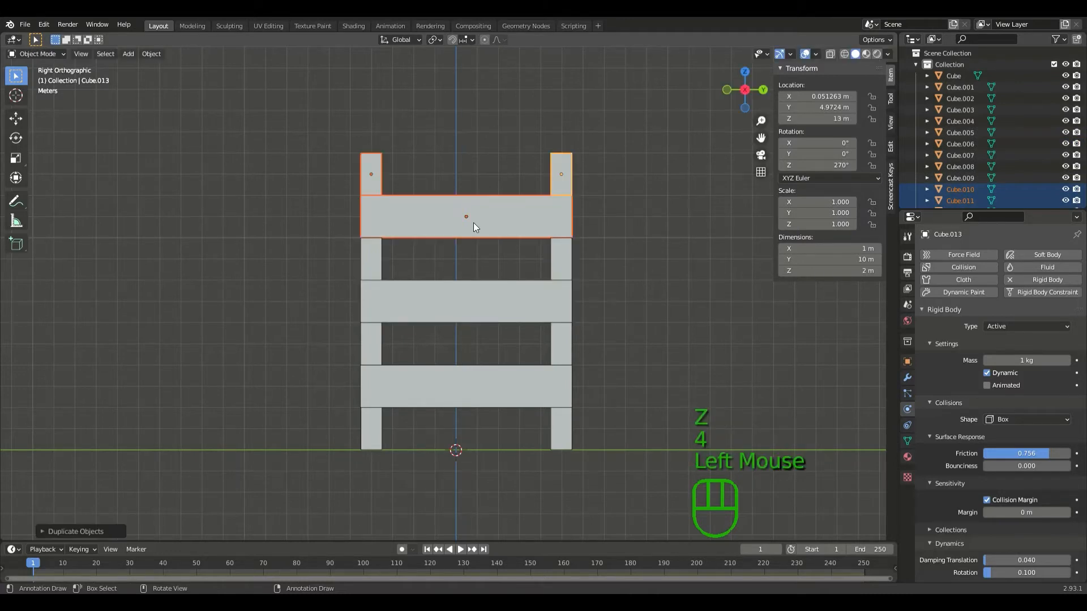
- Repeat the 4 m upward duplication seven more times to extend the tower with further pairs of layers
middle_drag(473, 222, 538, 229)
scroll(539, 229, down, 4)
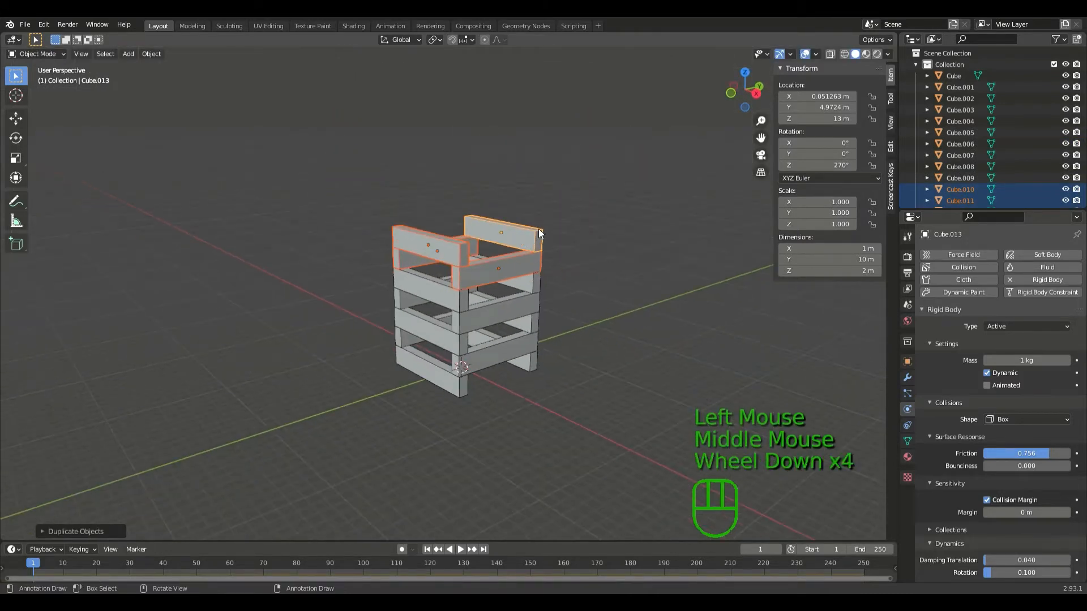
key(shift+r)
key(shift+r)
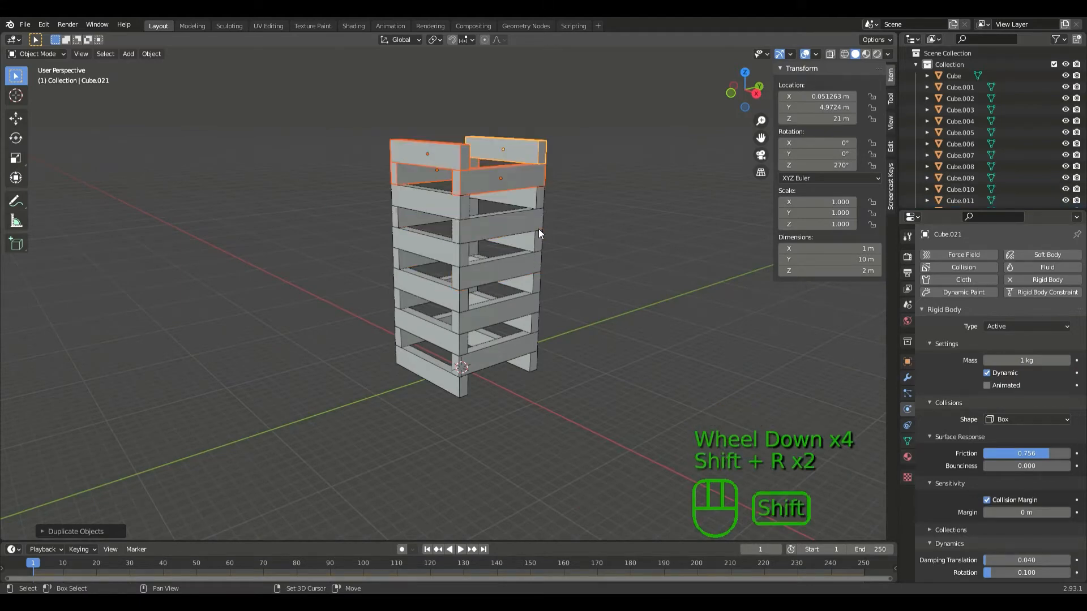
key(shift+r)
key(shift+r)
key(shift+r)
key(shift+r)
key(shift+r)
scroll(538, 228, down, 1)
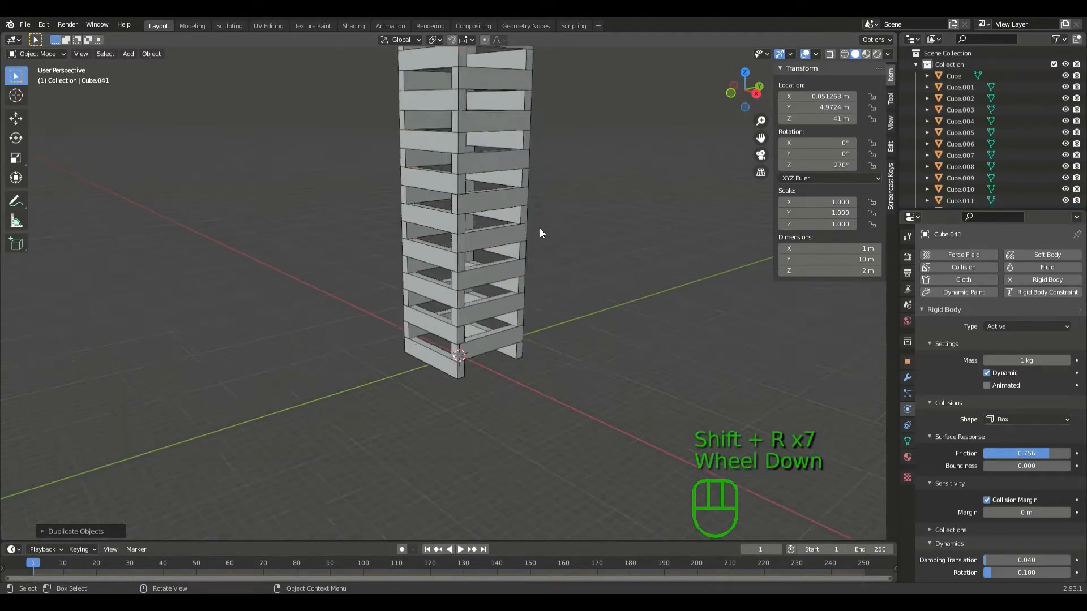
- Clear the selection and select every block of the finished tower together
scroll(540, 228, down, 3)
middle_drag(541, 226, 561, 266)
scroll(488, 218, down, 1)
scroll(339, 232, up, 2)
click(559, 264)
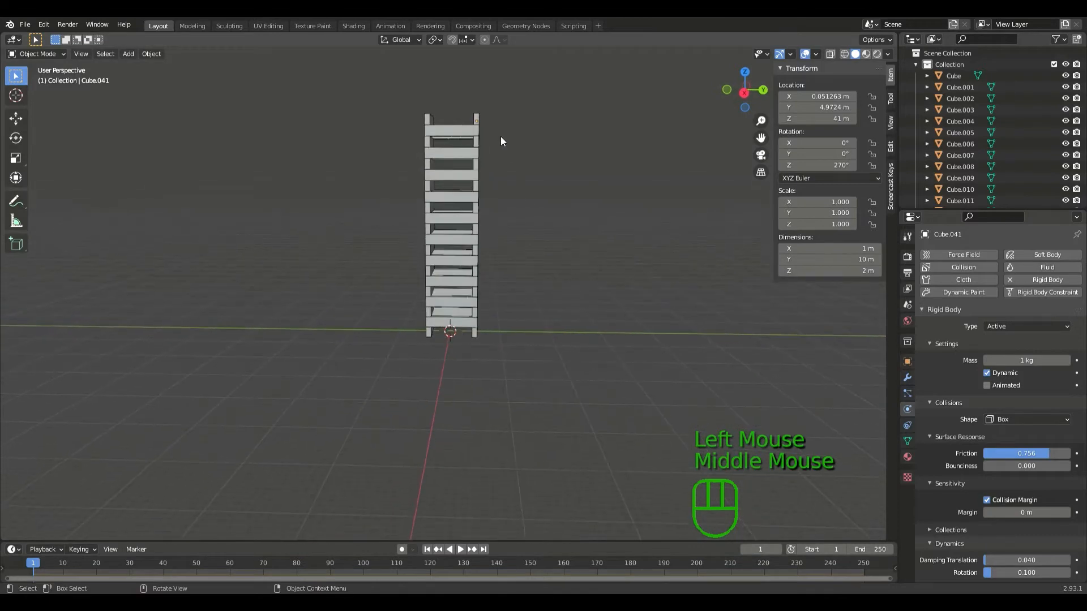
middle_drag(500, 138, 468, 120)
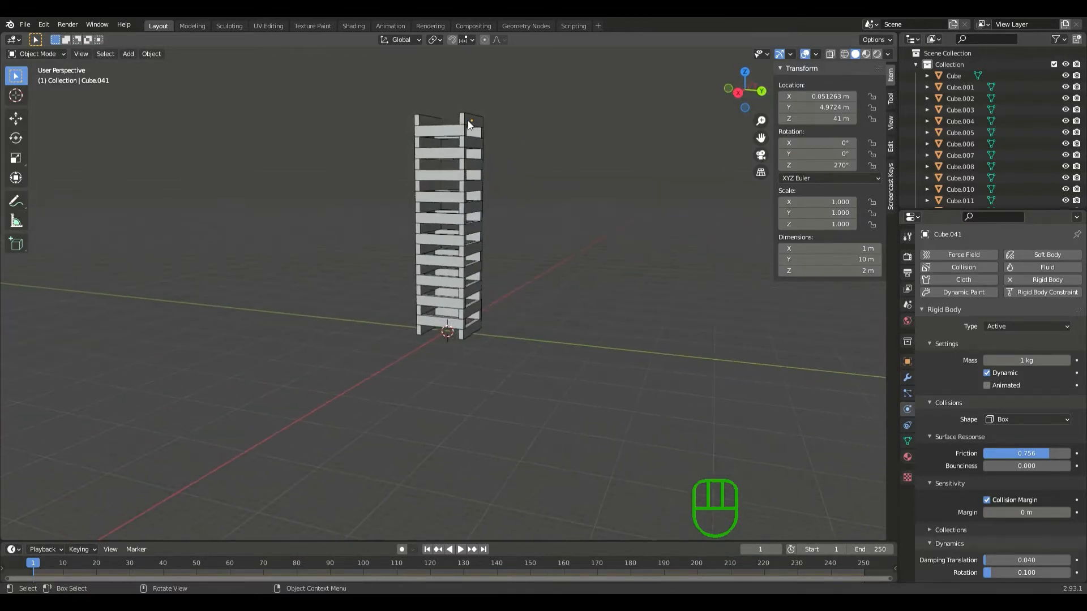
click(480, 121)
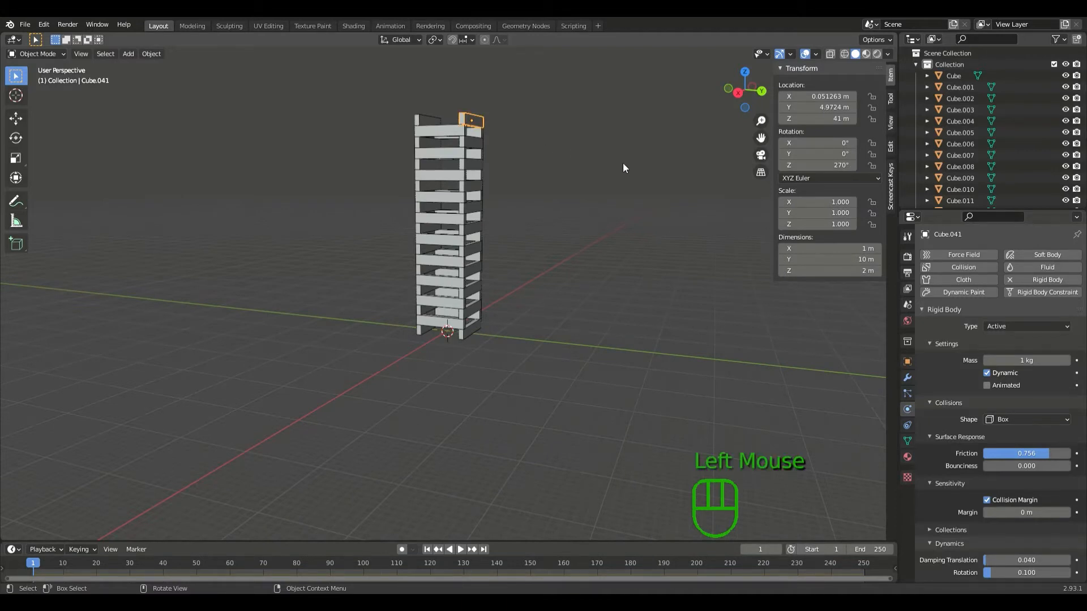
middle_drag(395, 100, 434, 163)
drag(382, 106, 526, 380)
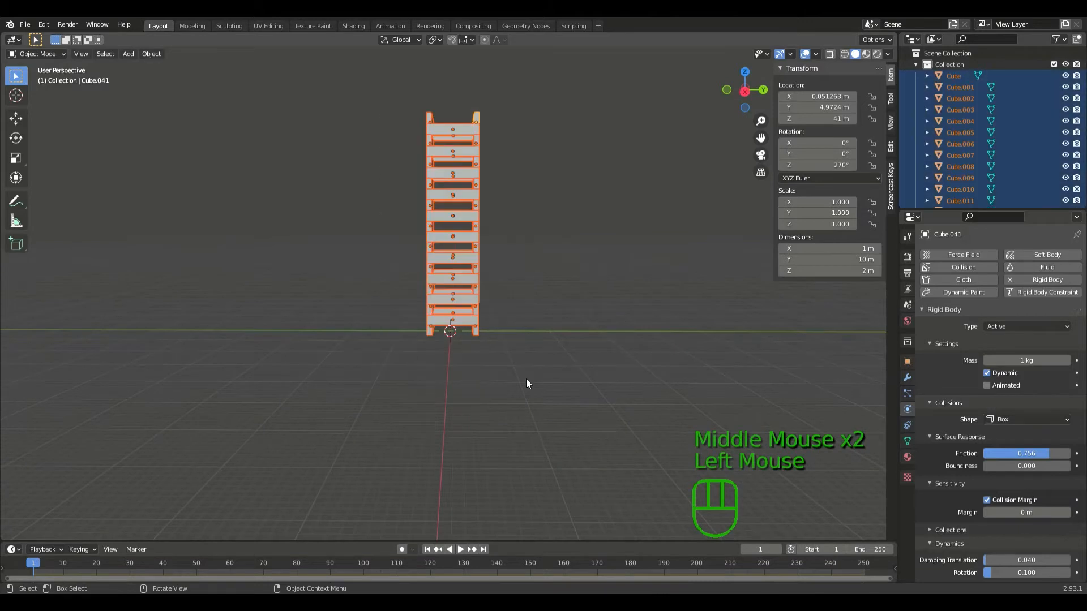
click(155, 57)
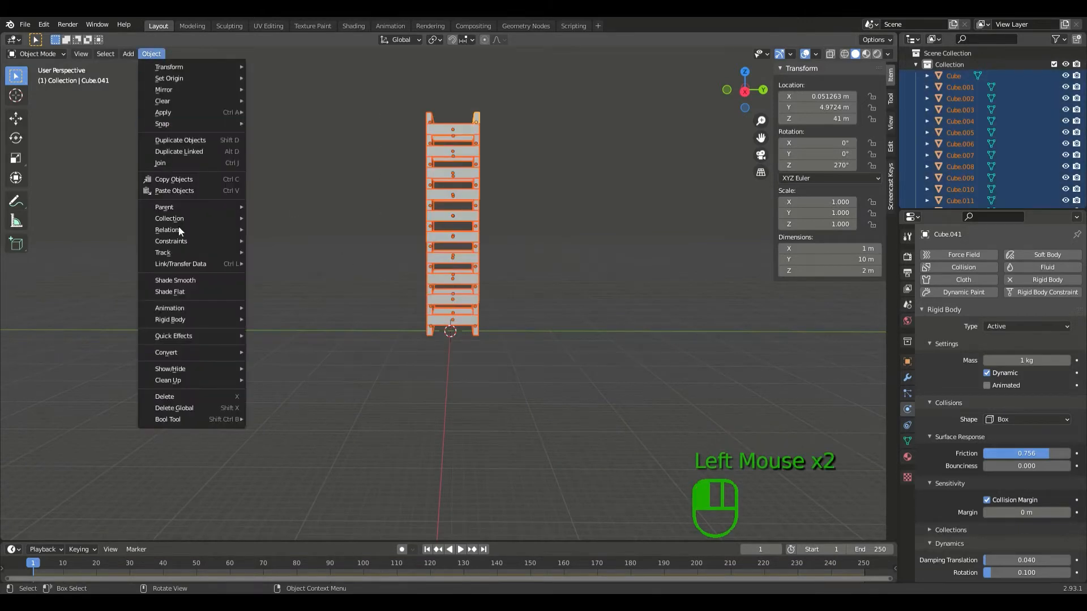
mouse_move(188, 321)
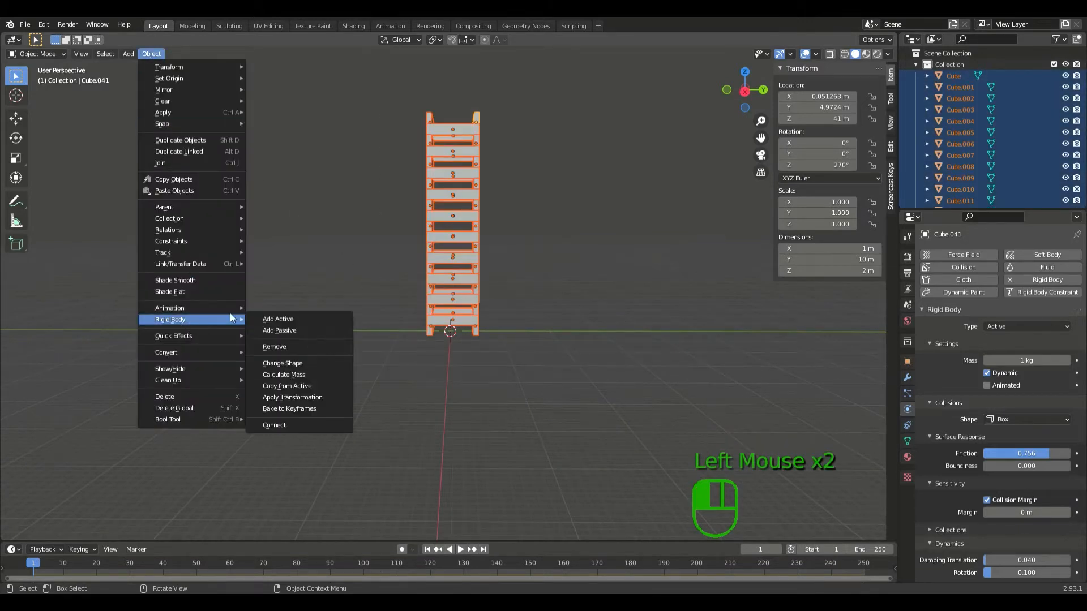
click(304, 376)
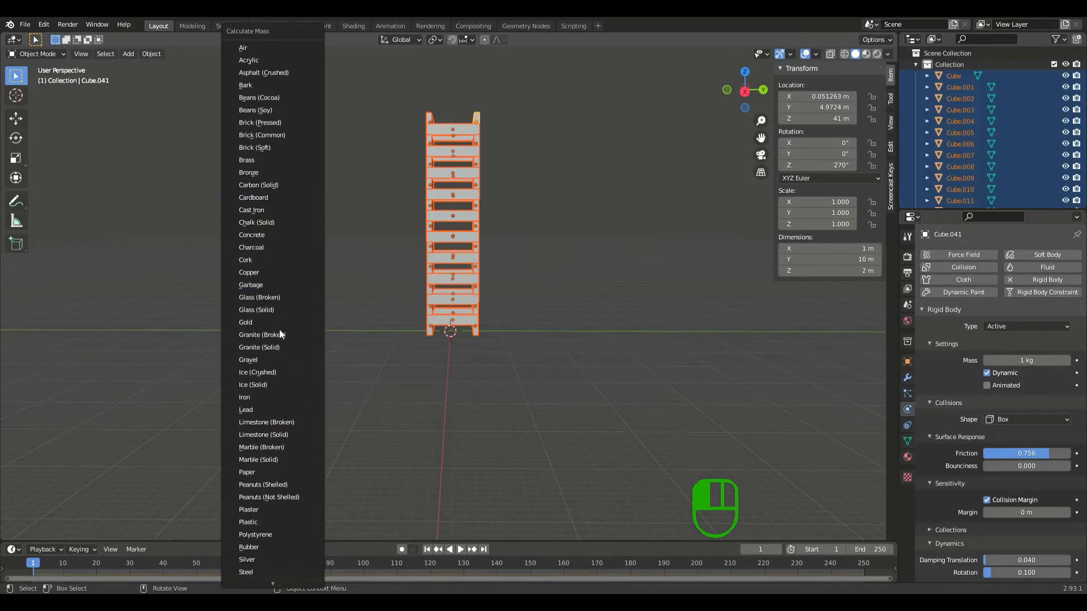
click(273, 559)
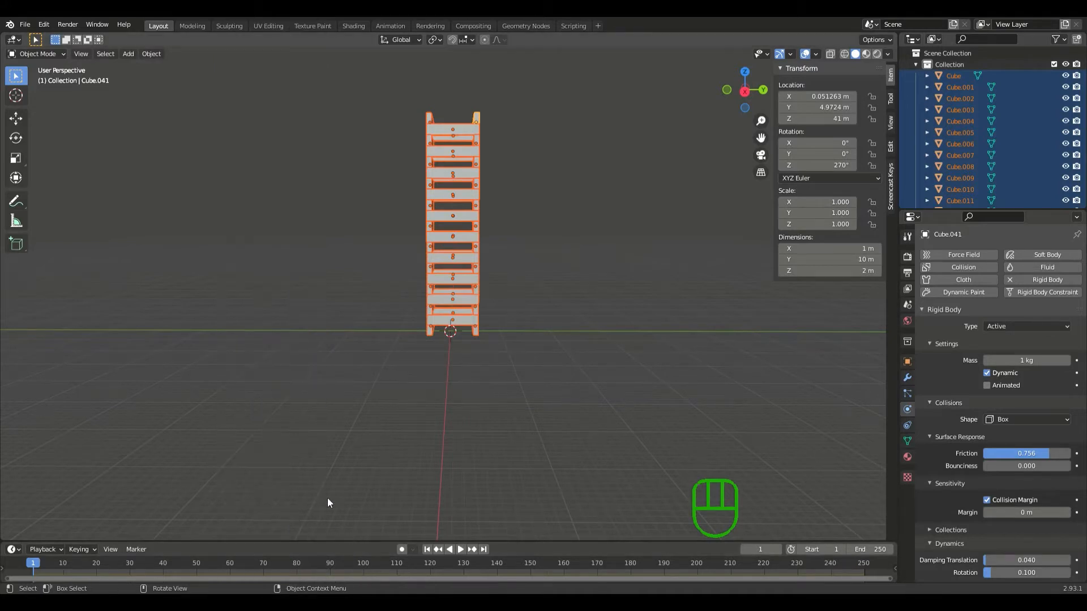
- Calculate the rigid body mass of all selected tower blocks using the Timber material preset
click(151, 53)
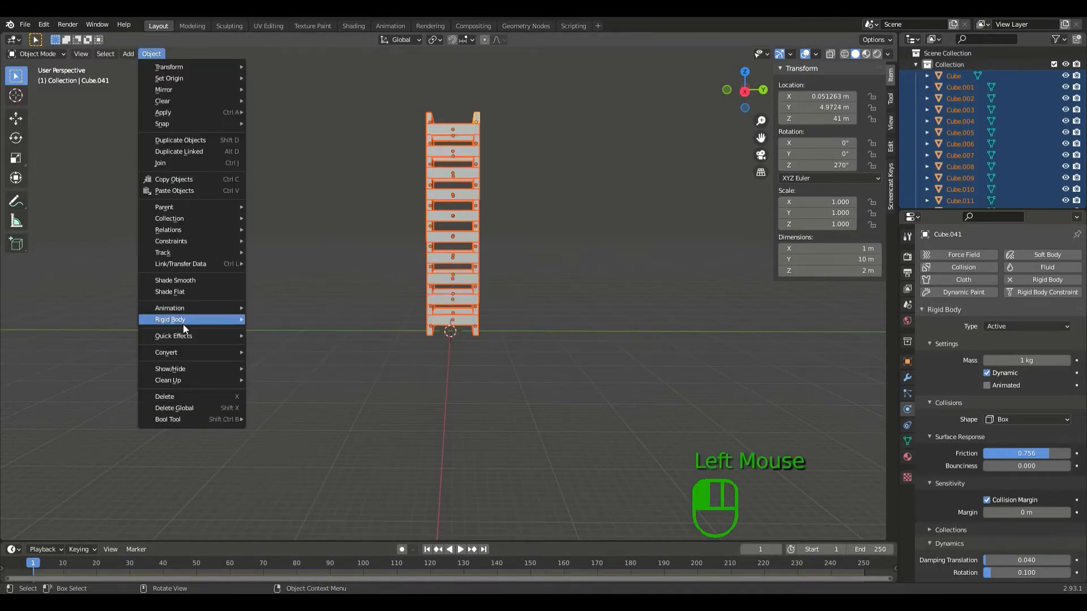
mouse_move(183, 321)
click(300, 377)
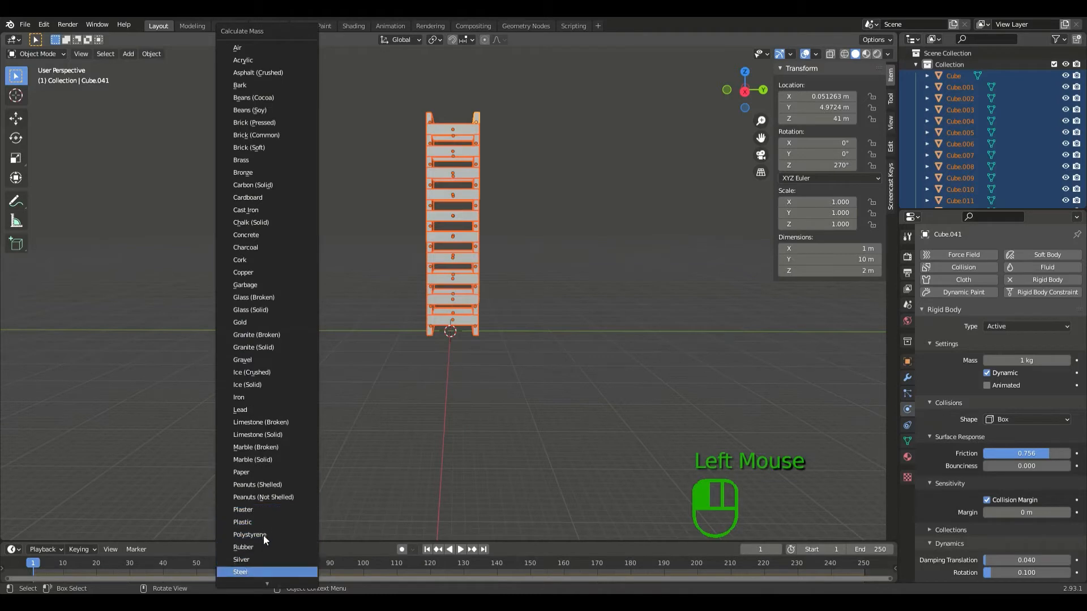
scroll(262, 579, down, 1)
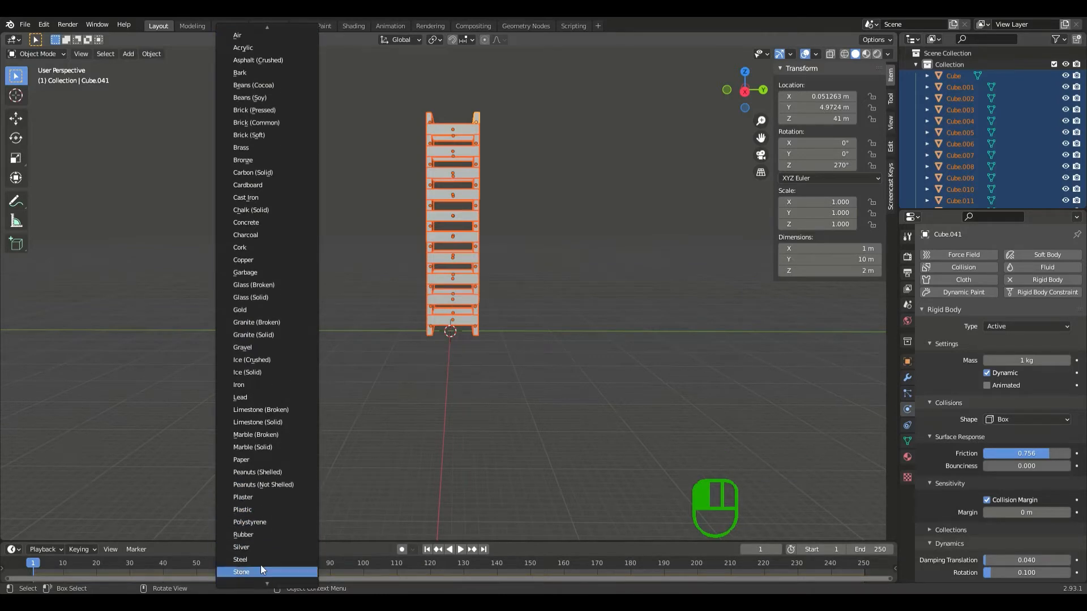
scroll(263, 564, down, 3)
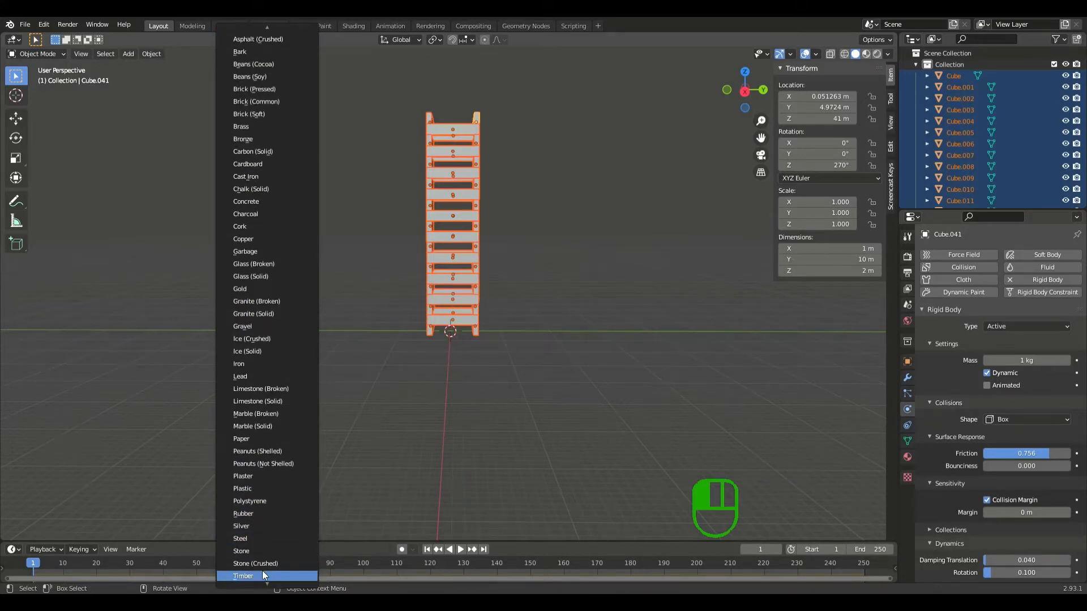
click(263, 575)
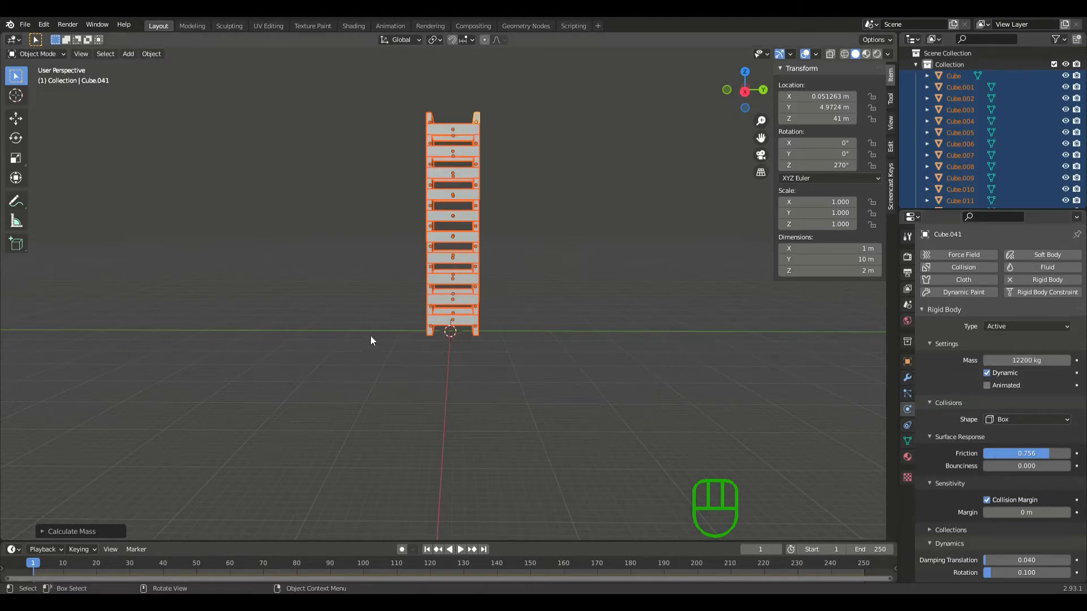
scroll(370, 335, down, 1)
middle_drag(373, 337, 397, 338)
scroll(397, 338, up, 1)
middle_drag(396, 337, 347, 325)
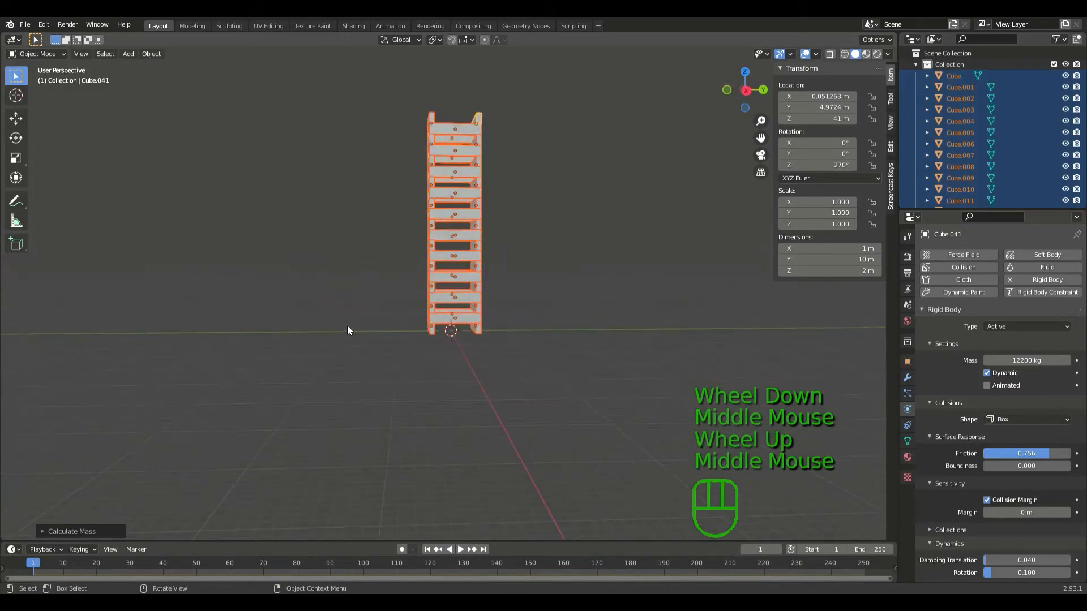
middle_drag(508, 301, 594, 329)
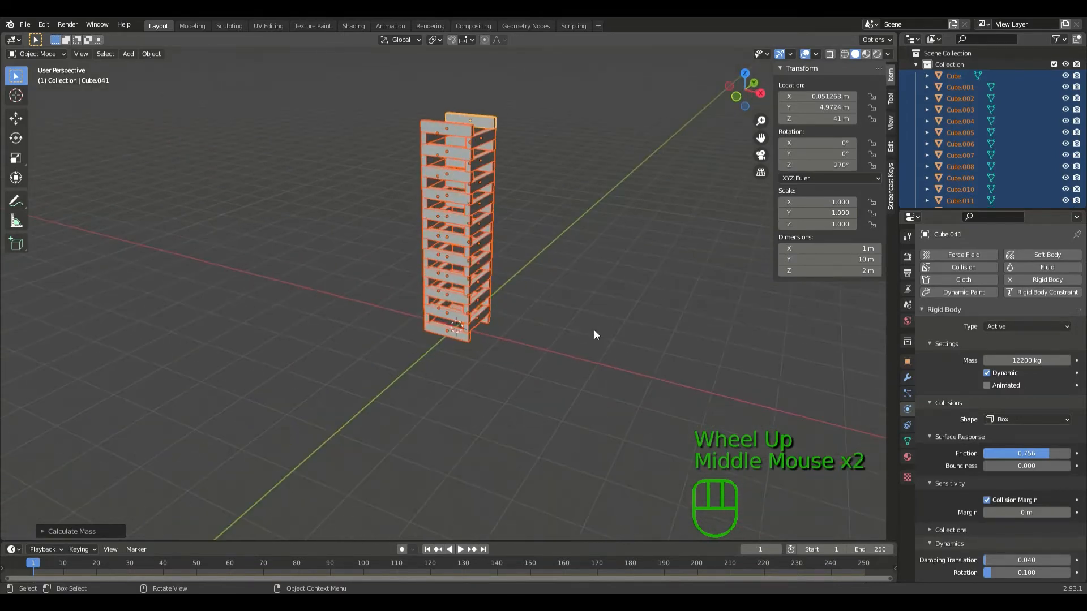
- Deselect the tower blocks, briefly play the physics simulation, and return to frame 1
click(583, 351)
middle_drag(565, 389, 593, 367)
key(space)
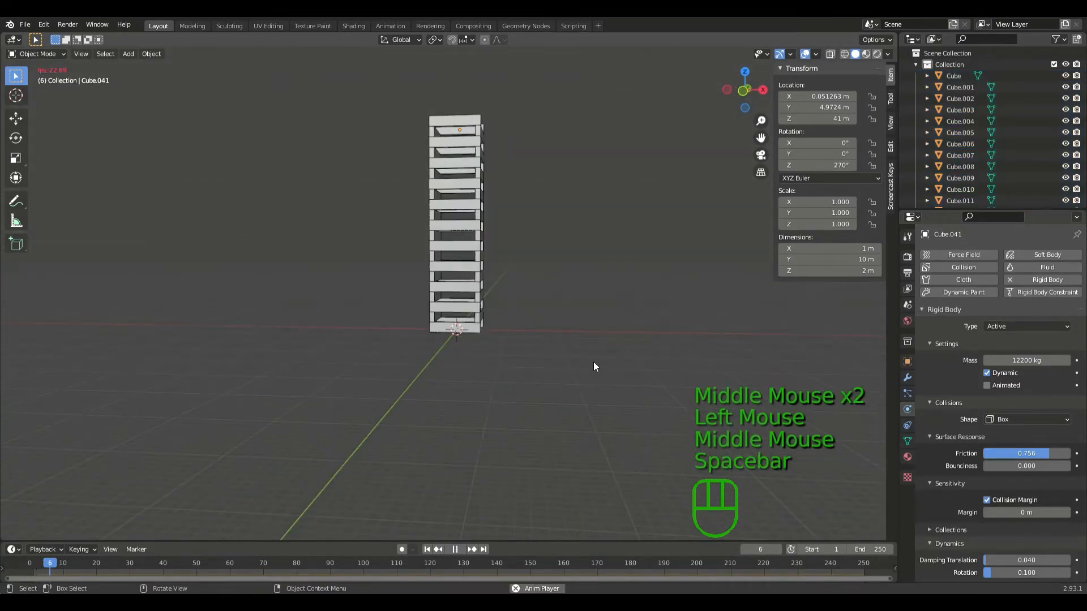
key(space)
click(427, 548)
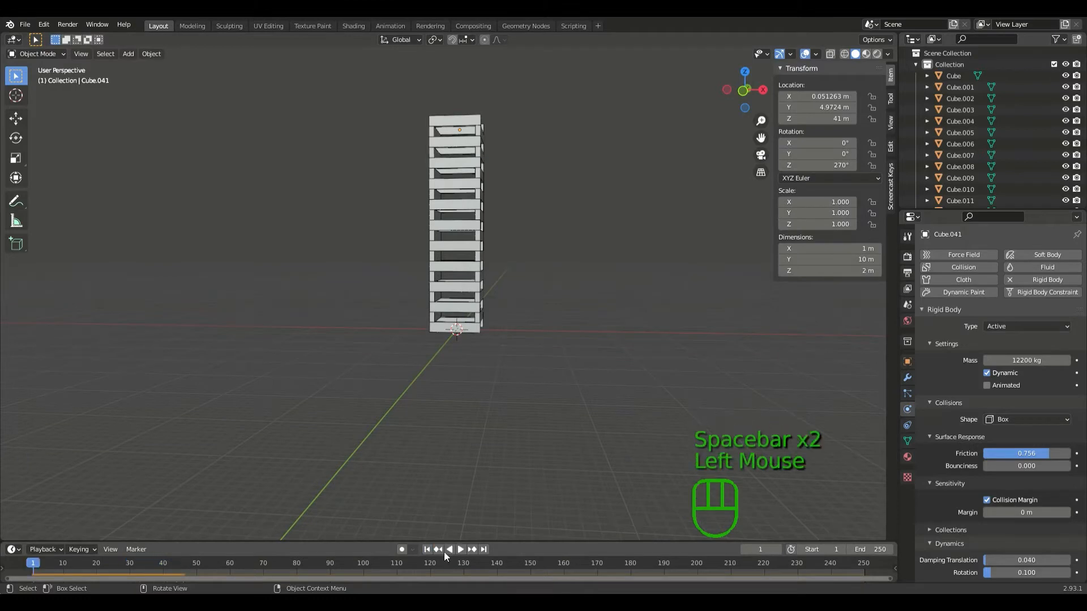
- Set the scene's end frame to 100
click(875, 550)
text(100)
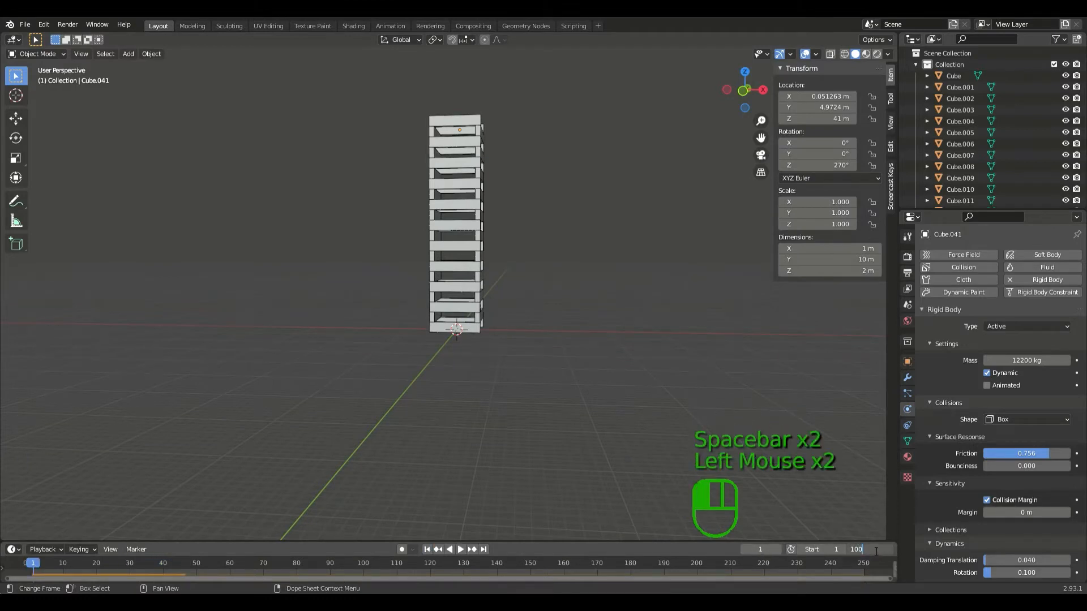
key(Return)
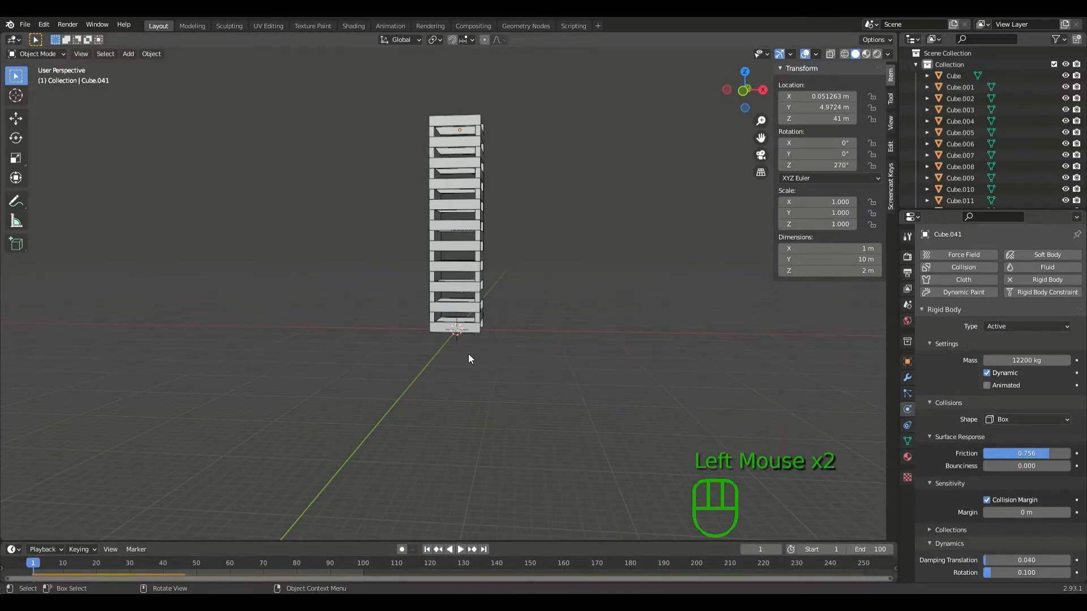
- Add a mesh plane at the tower's base and scale it uniformly by a factor of 115 as the ground
middle_drag(468, 355, 364, 376)
middle_drag(507, 356, 486, 340)
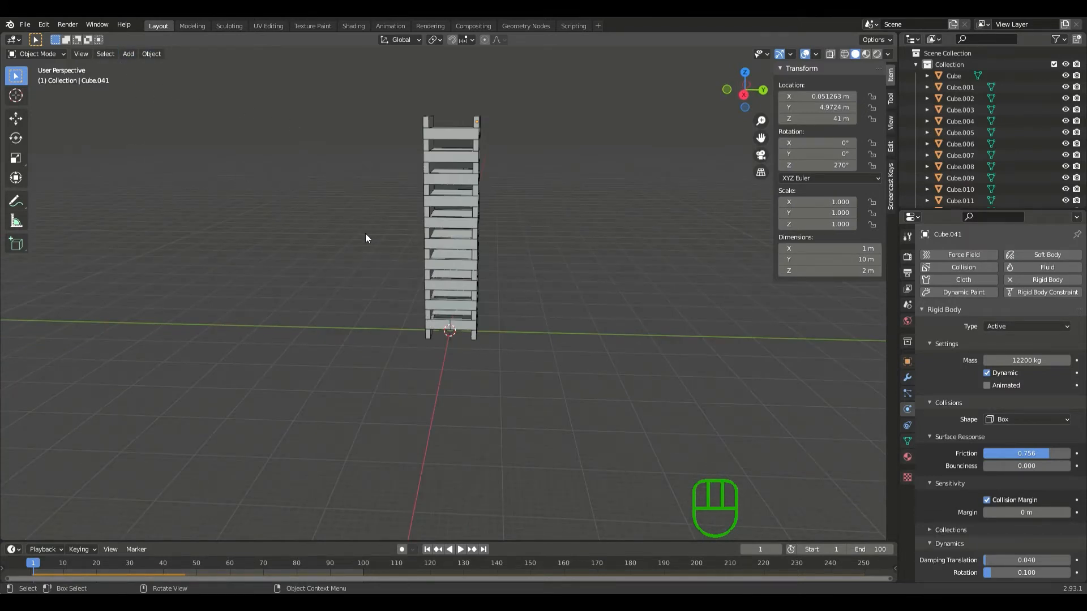
key(shift+a)
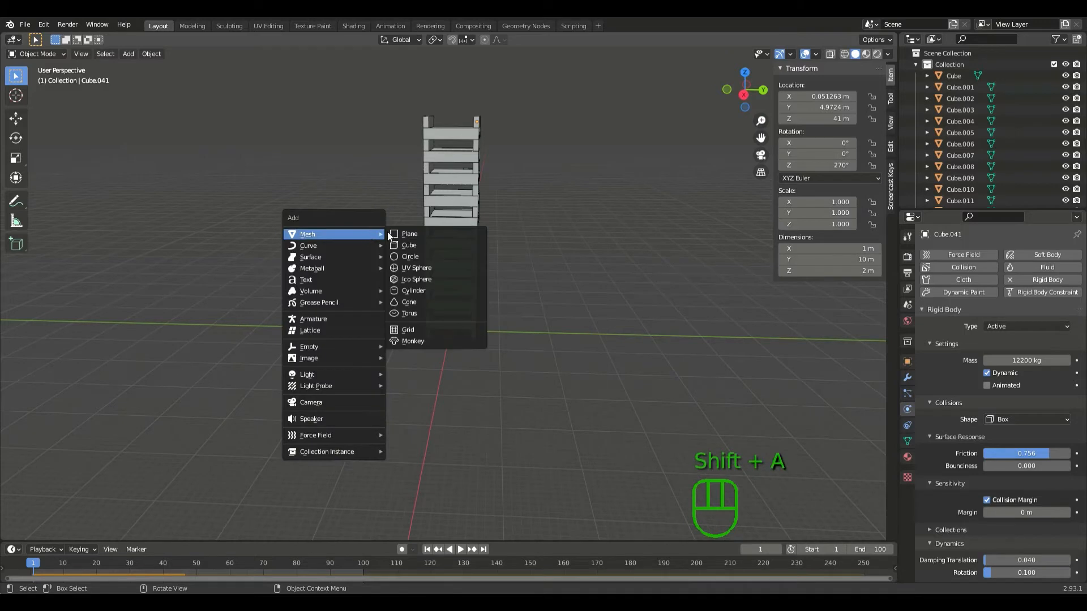
click(422, 234)
text(s)
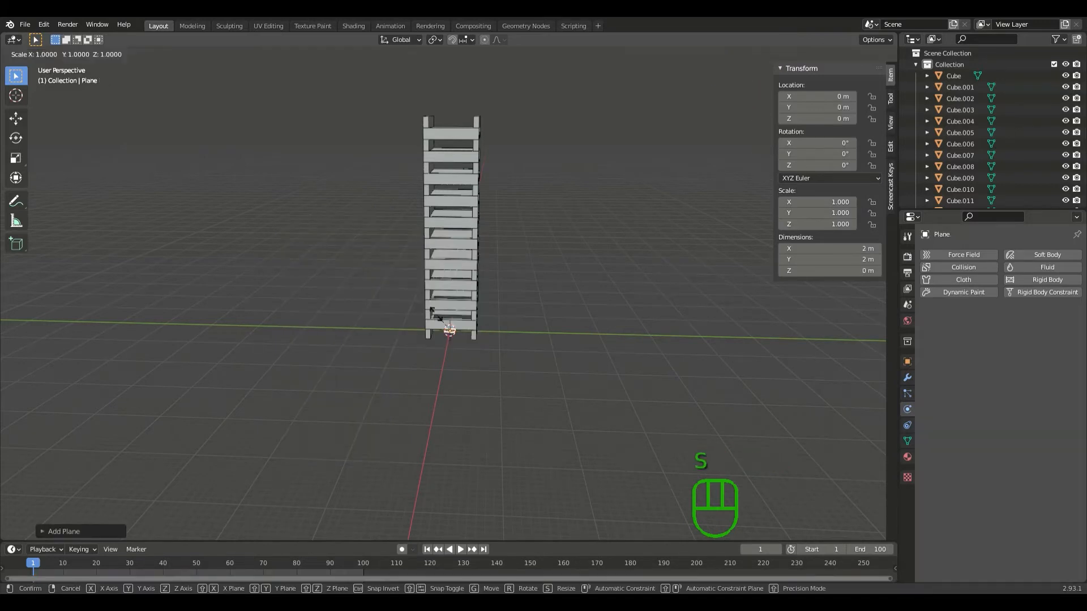
text(10)
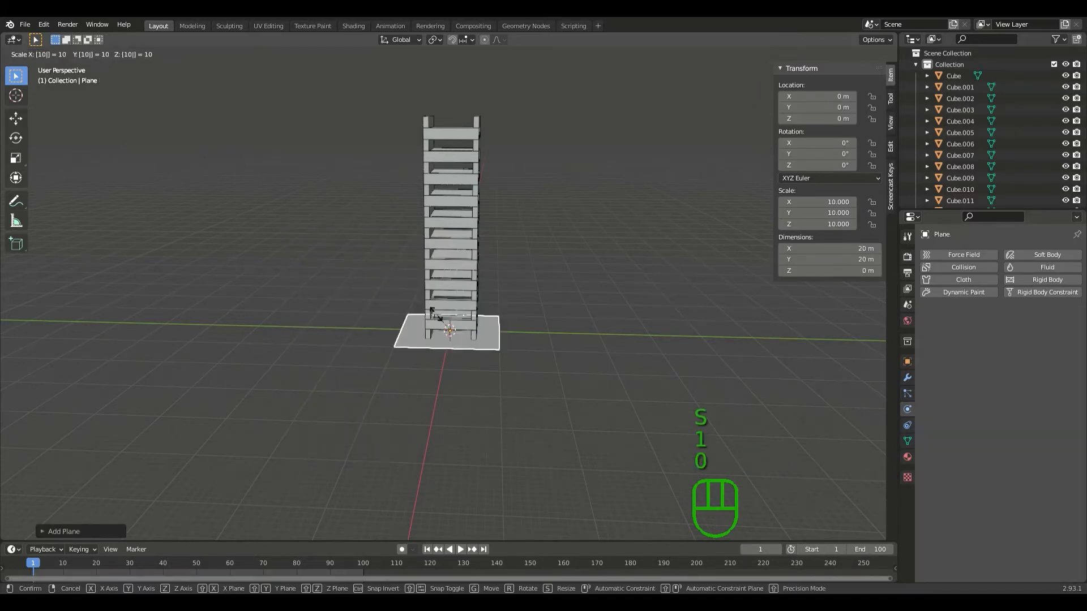
key(BackSpace)
text(15)
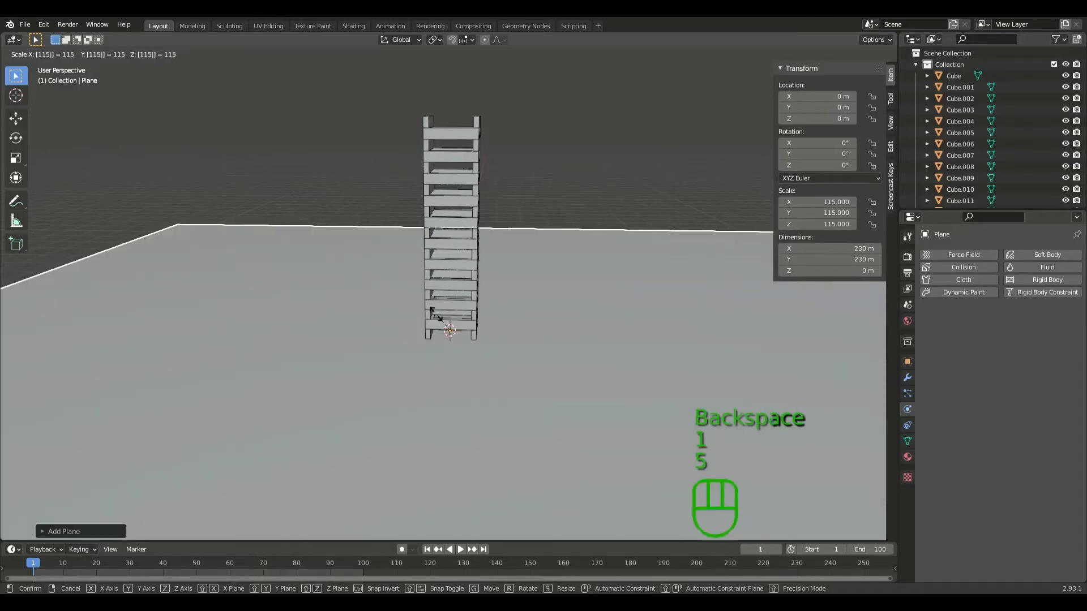
click(500, 330)
middle_drag(500, 330, 468, 319)
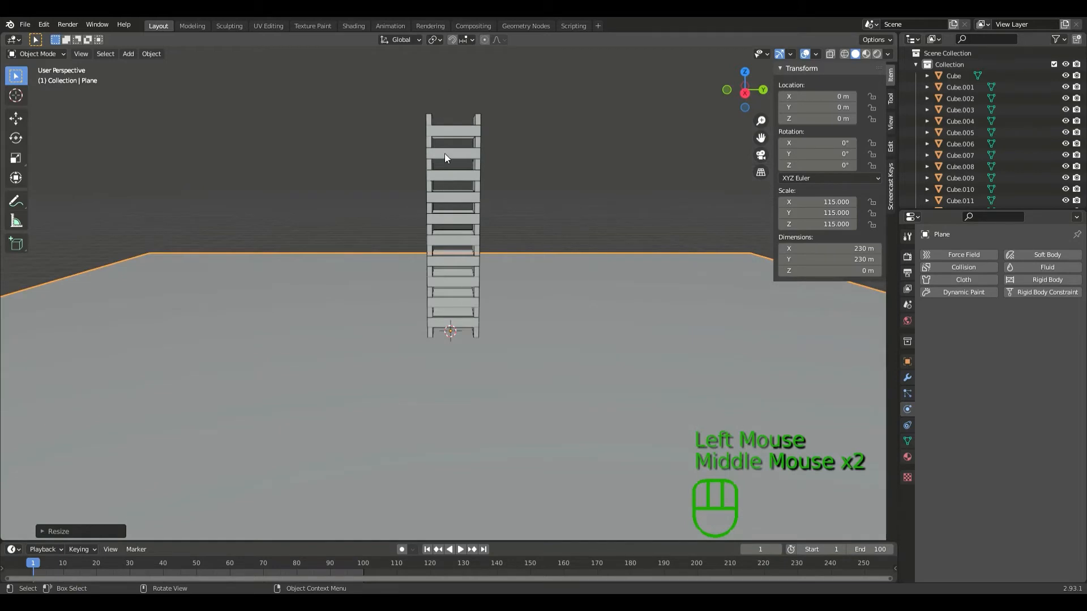
- Add rigid body physics to the ground plane with the Passive type and deselect the plane
middle_drag(495, 180, 543, 309)
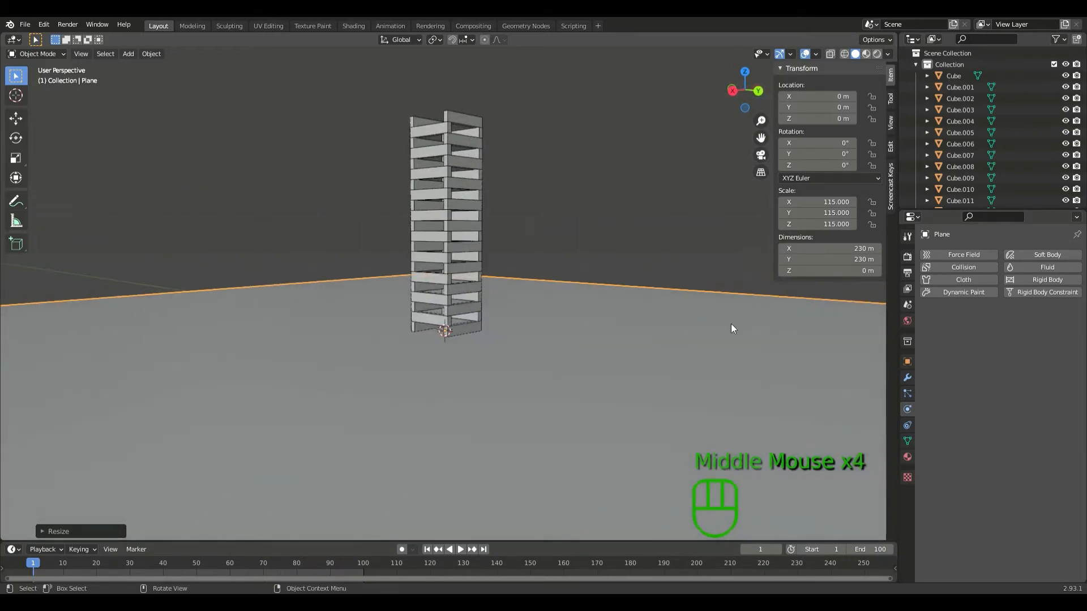
click(1025, 280)
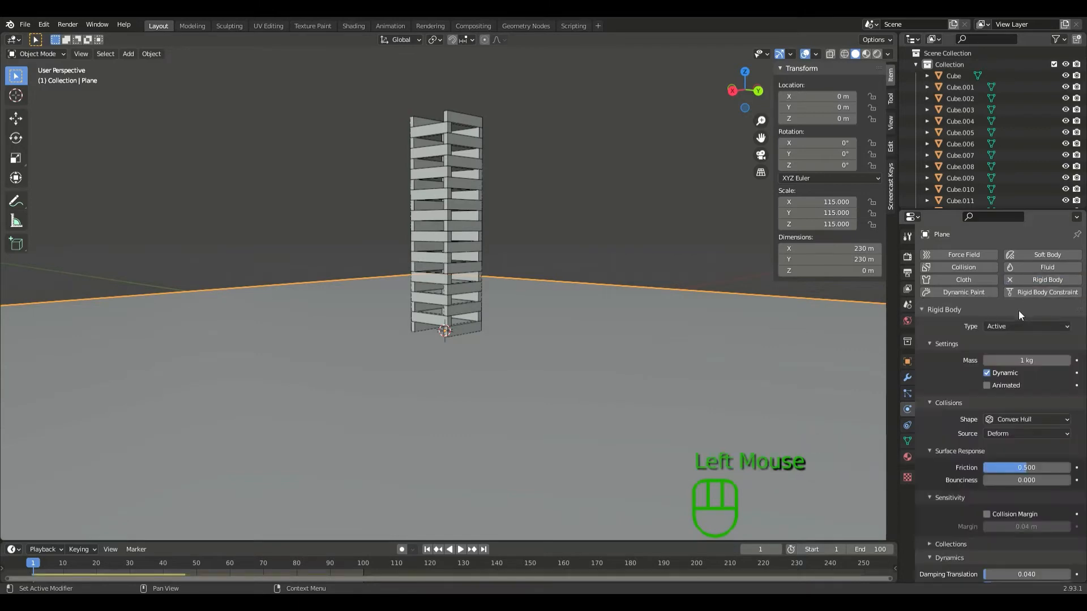
click(1000, 326)
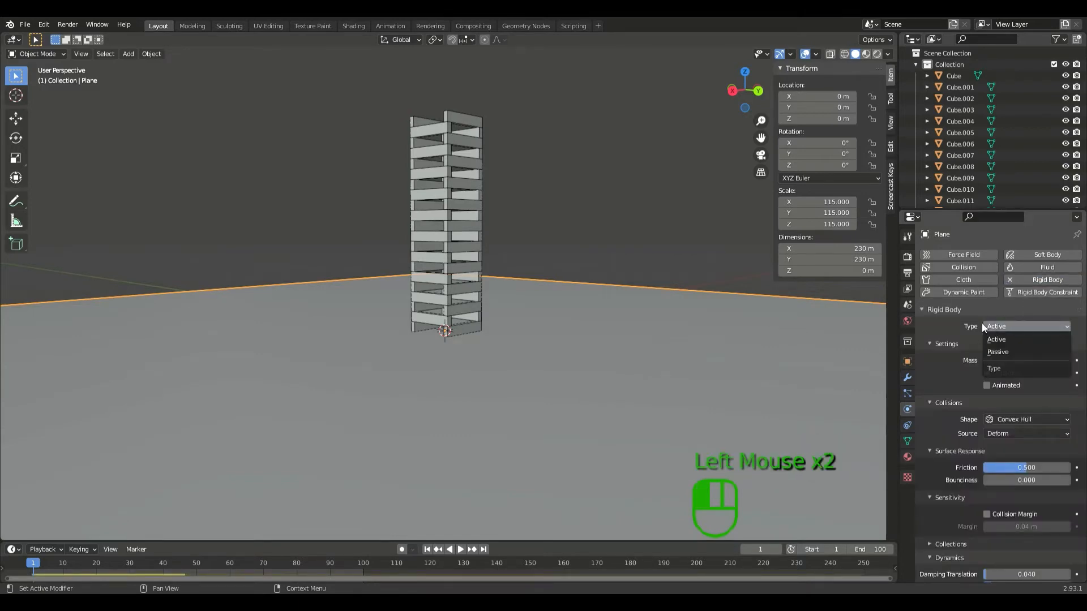
click(1007, 351)
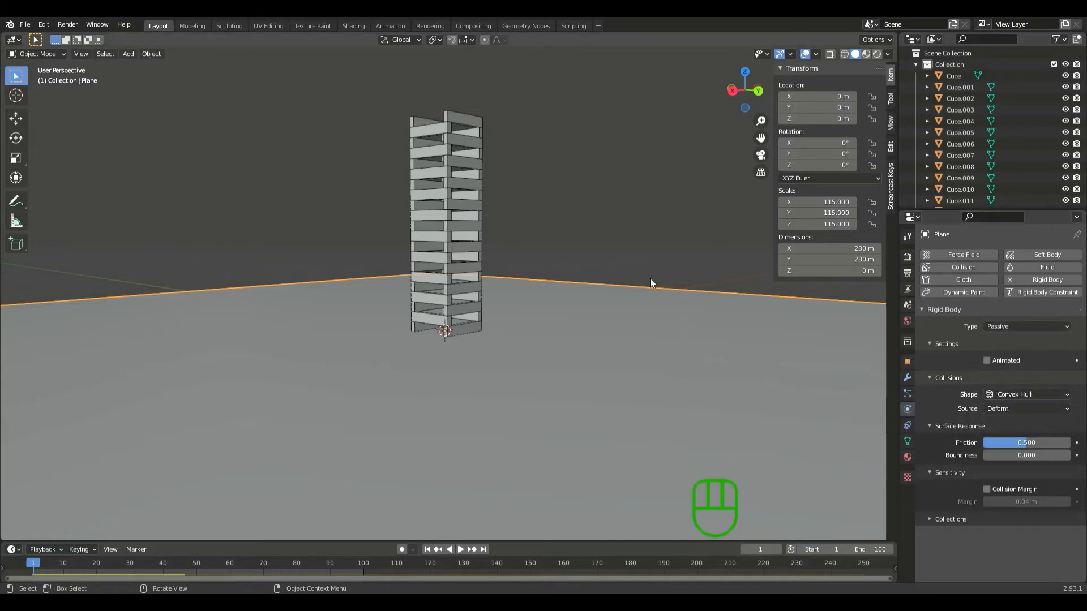
click(581, 341)
click(605, 346)
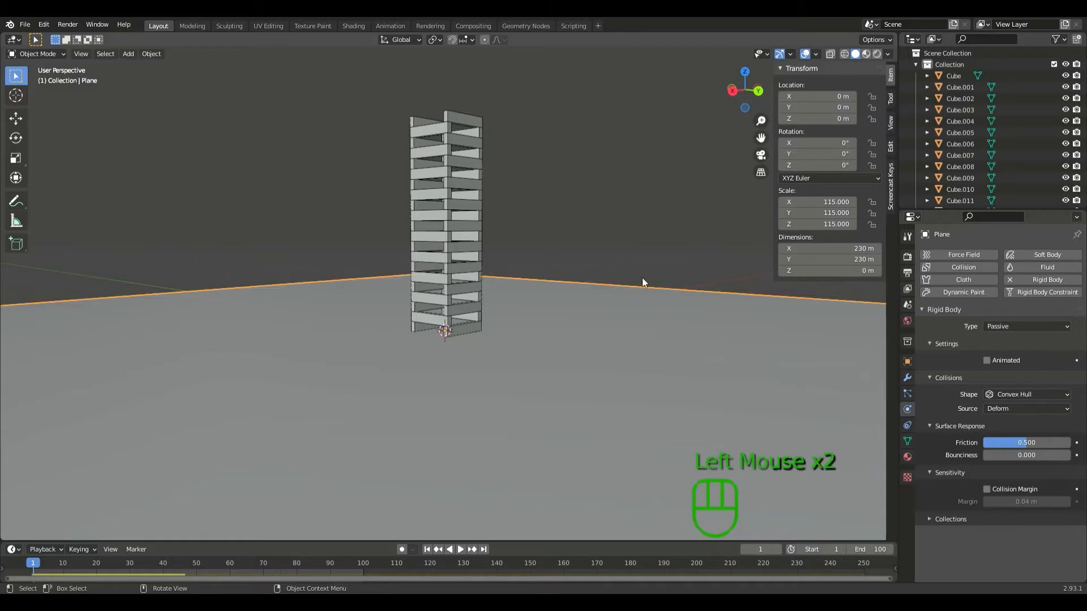
click(645, 211)
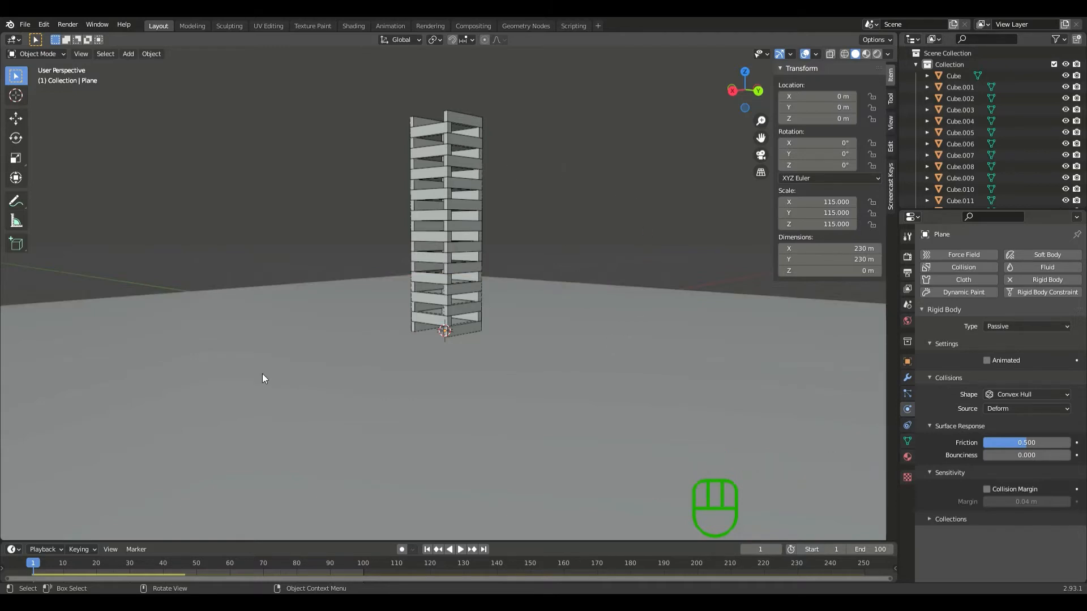
- Set the ground plane's rigid body friction to 1.000 and its bounciness to 0.083
scroll(980, 414, down, 2)
click(1003, 442)
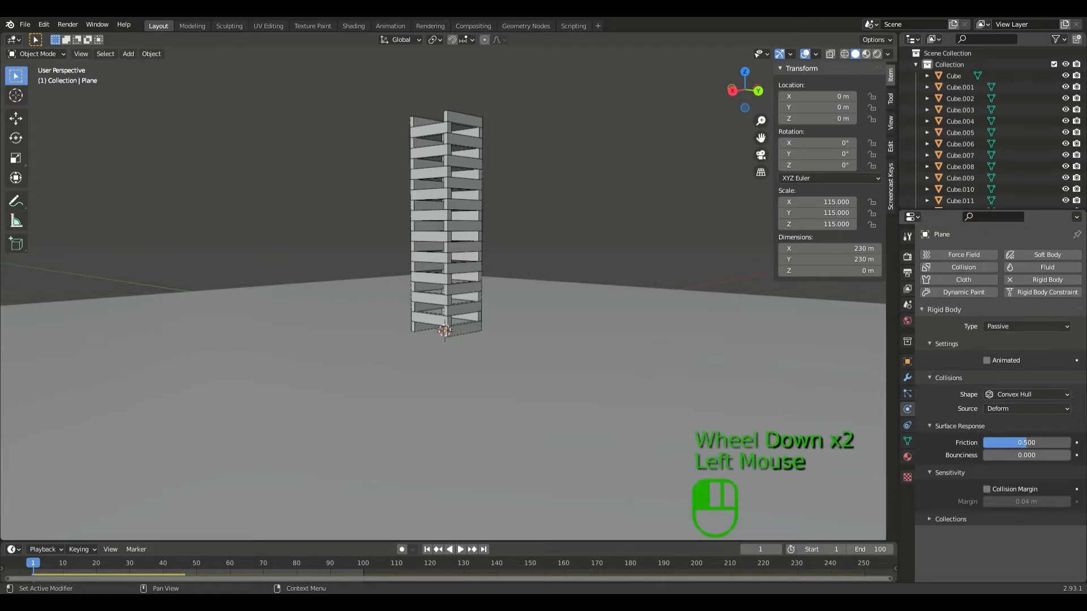
drag(1003, 442, 1056, 446)
drag(1046, 454, 1054, 453)
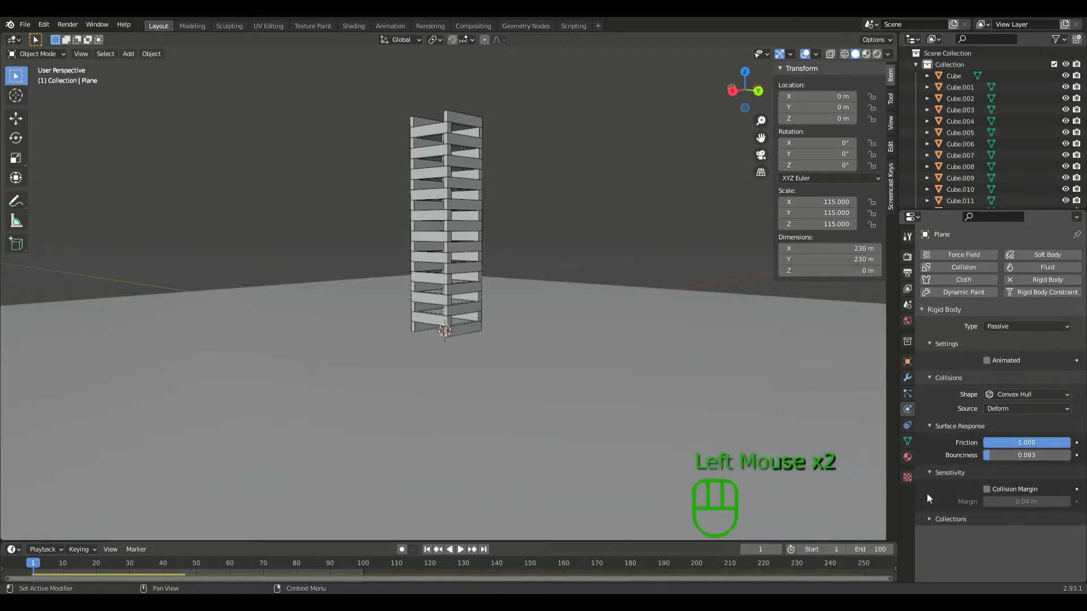
- Enable the ground plane's collision margin and set it to 0 m
click(987, 489)
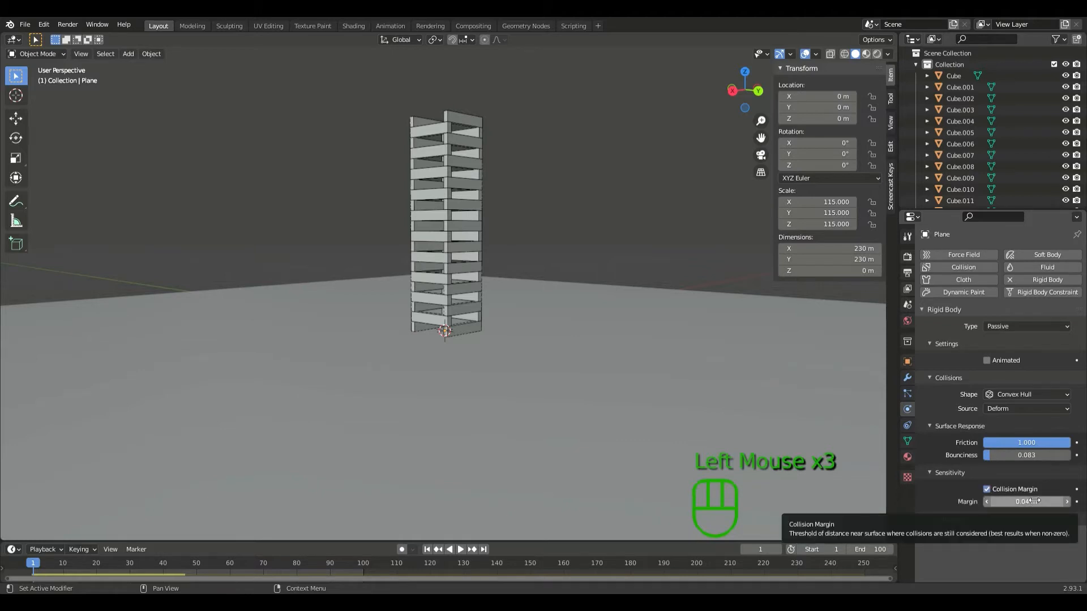
click(1035, 502)
text(0)
key(Return)
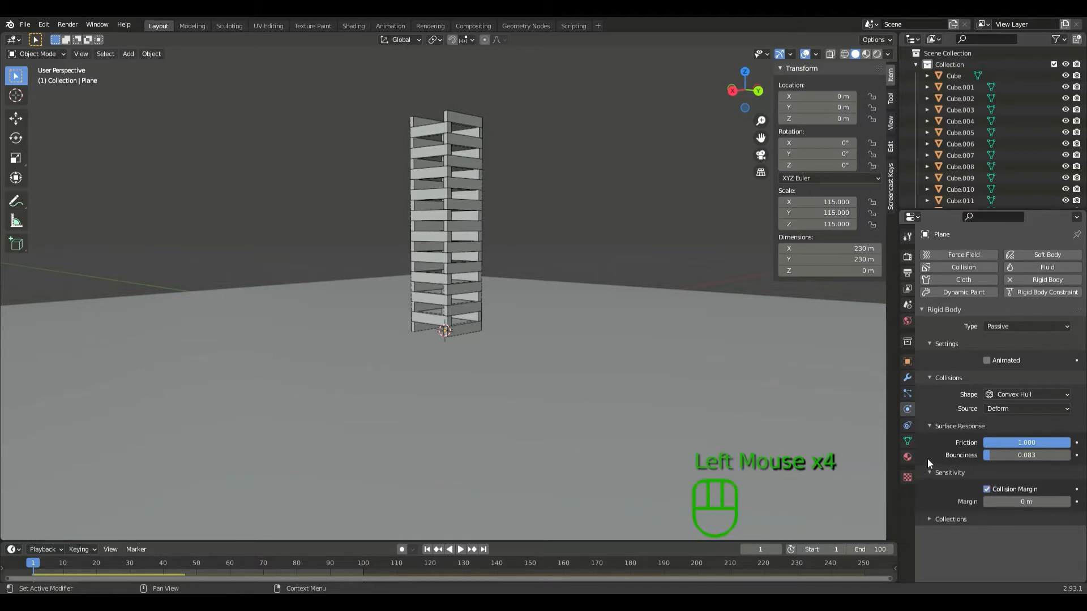
scroll(990, 447, up, 3)
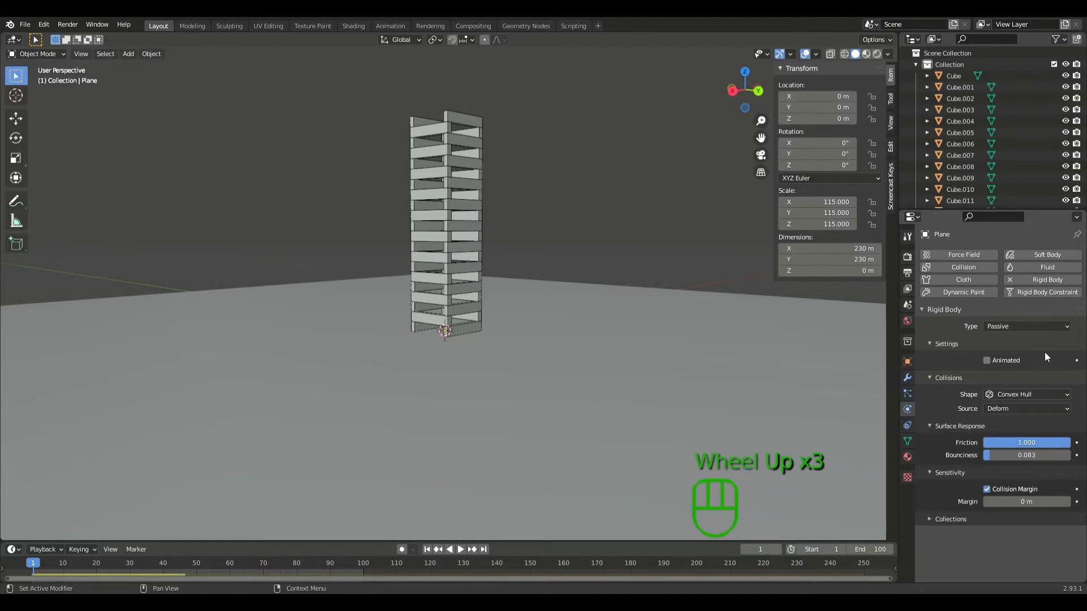
- Examine the tower and ground plane from several sides, ending in the back orthographic view
middle_drag(620, 230, 671, 242)
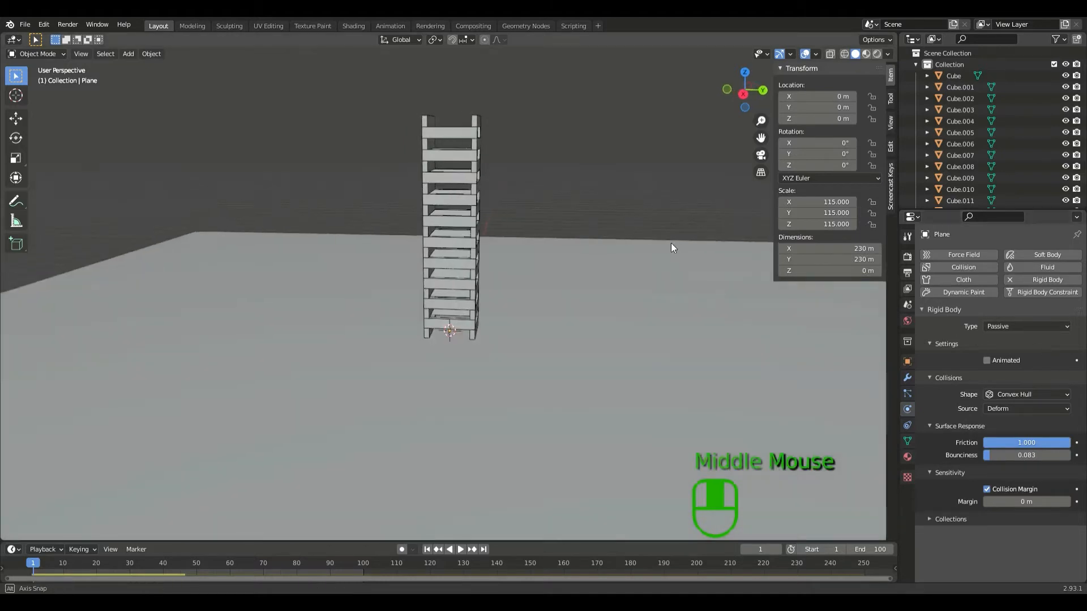
scroll(673, 241, down, 3)
middle_drag(589, 236, 566, 240)
scroll(628, 231, up, 4)
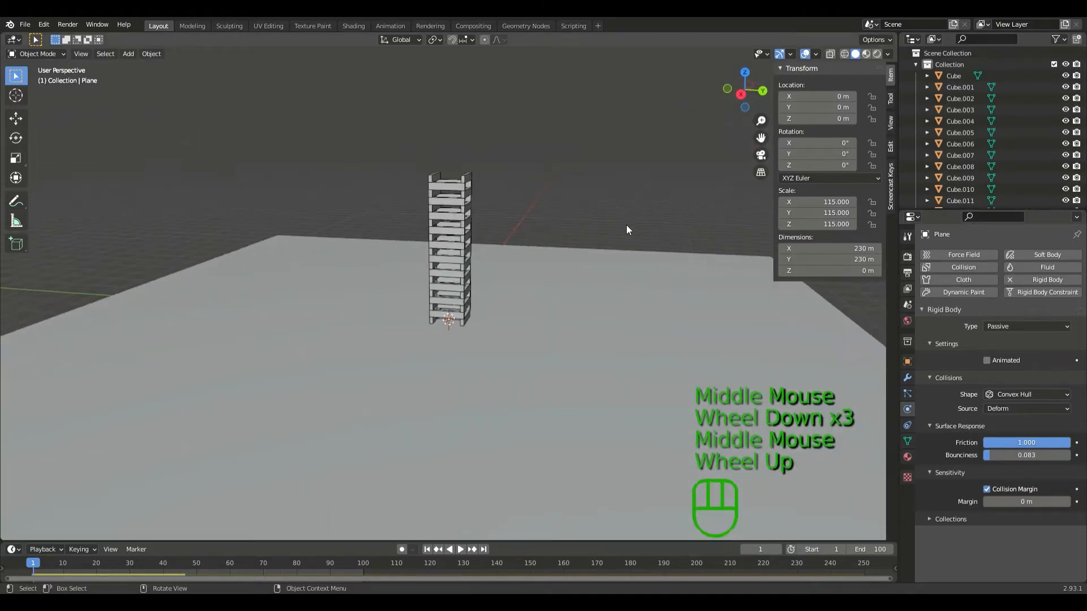
scroll(643, 222, down, 3)
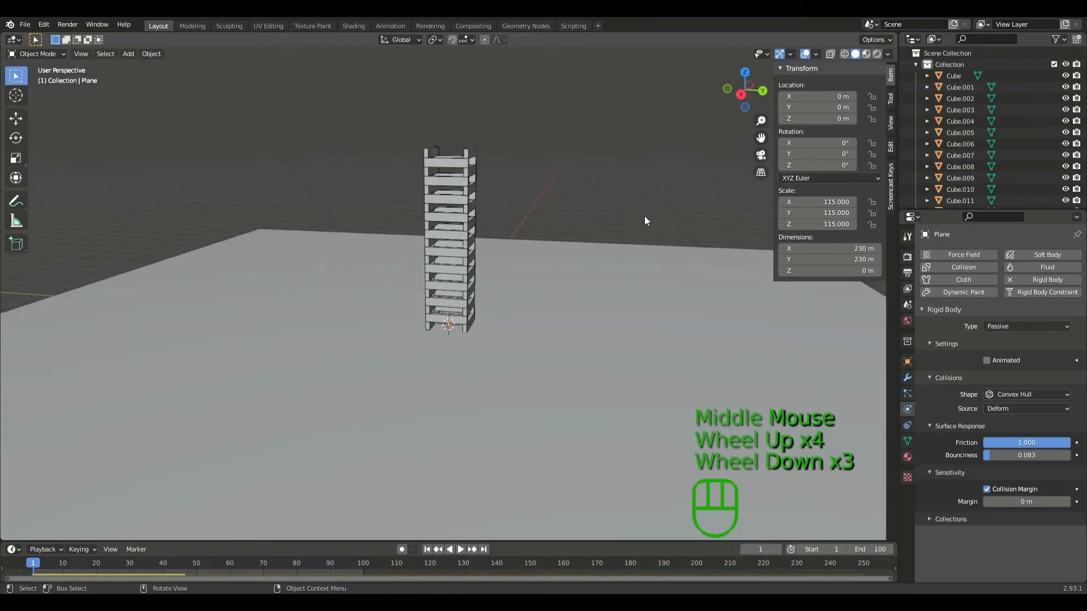
mouse_move(690, 219)
middle_down()
mouse_move(655, 218)
mouse_move(688, 205)
middle_up()
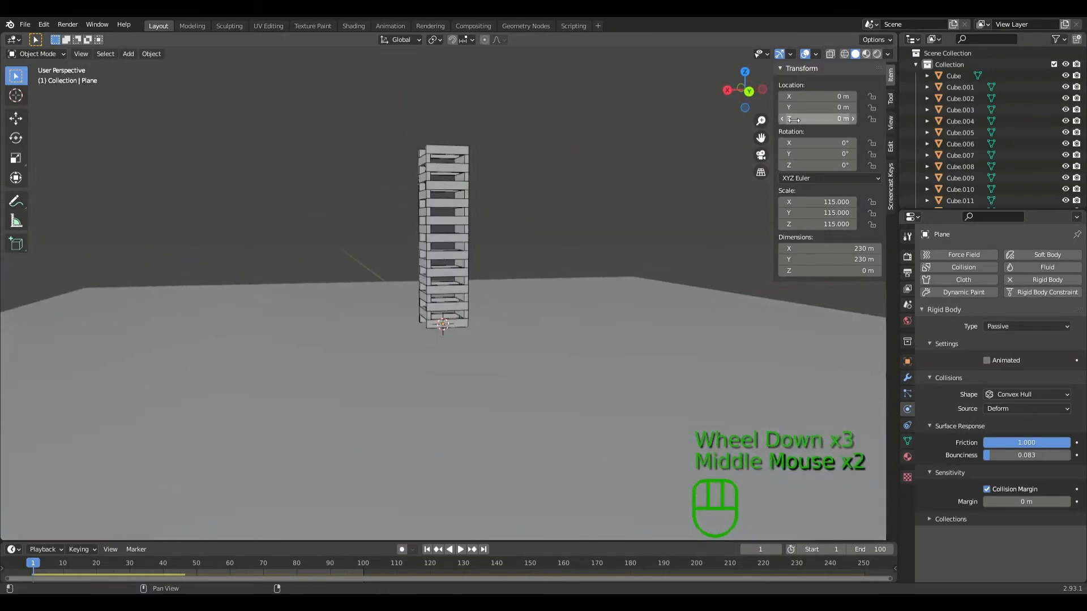
middle_drag(742, 93, 488, 197)
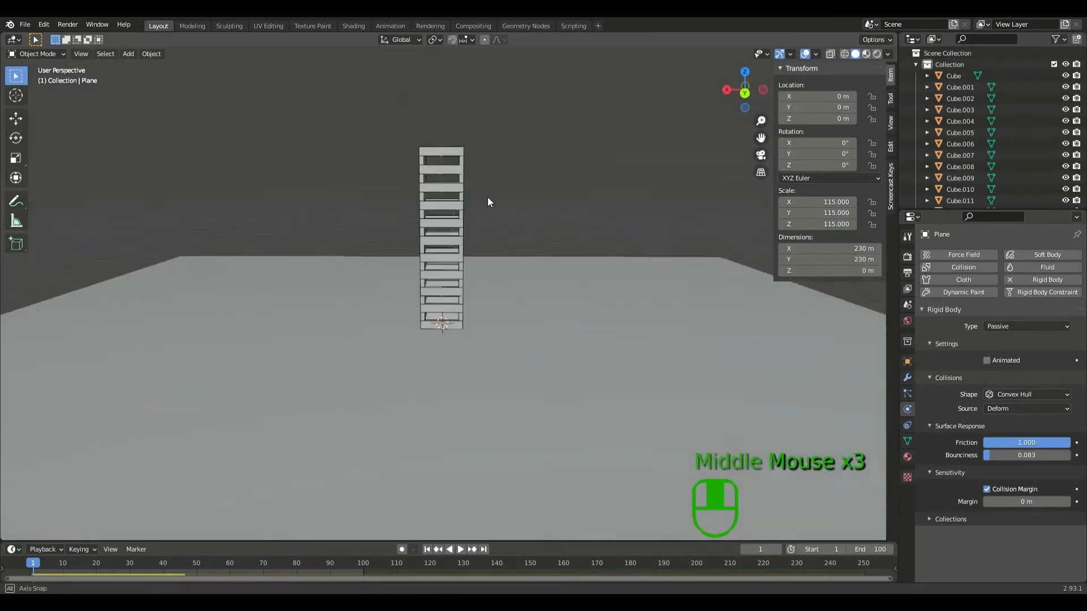
click(744, 93)
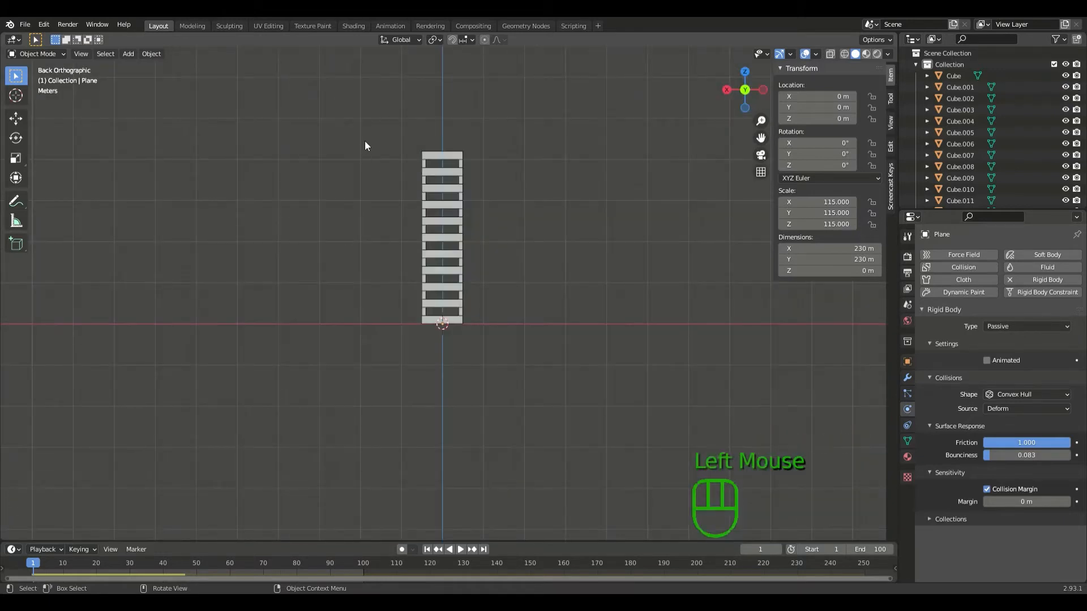
drag(365, 143, 497, 319)
scroll(443, 326, up, 2)
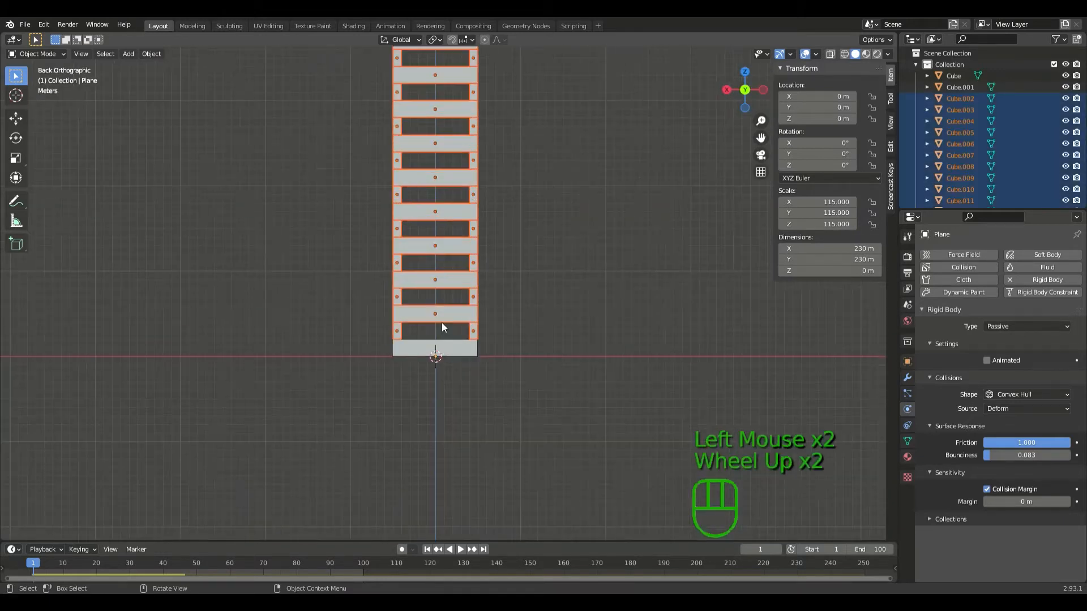
click(278, 181)
- Add a UV sphere and move it away from the tower to about X 68.4 m, Z 34.9 m
scroll(297, 148, down, 3)
shift+middle_drag(338, 120, 352, 164)
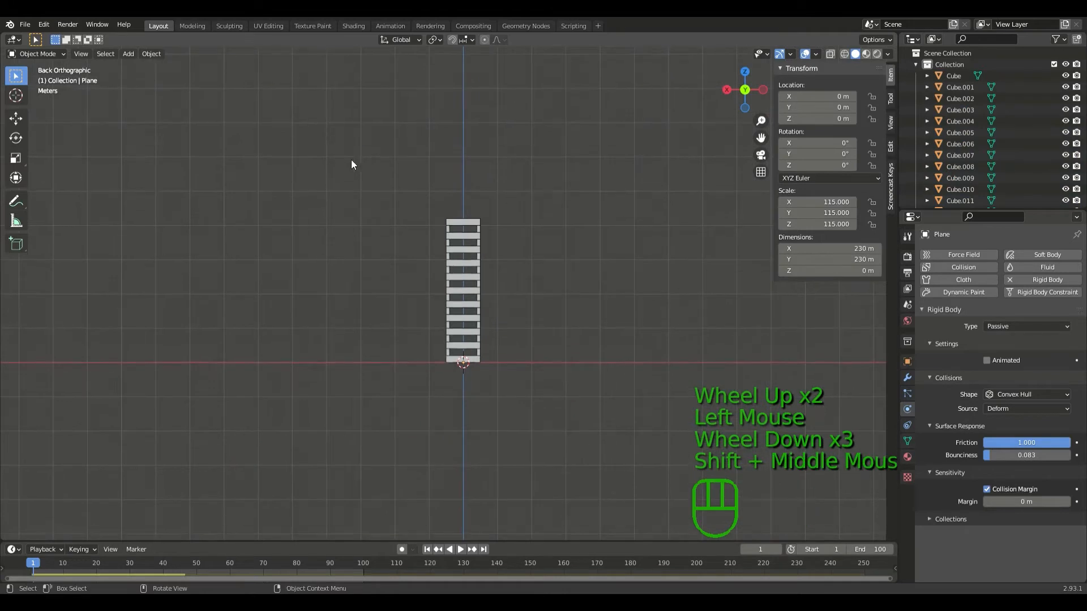
key(shift+a)
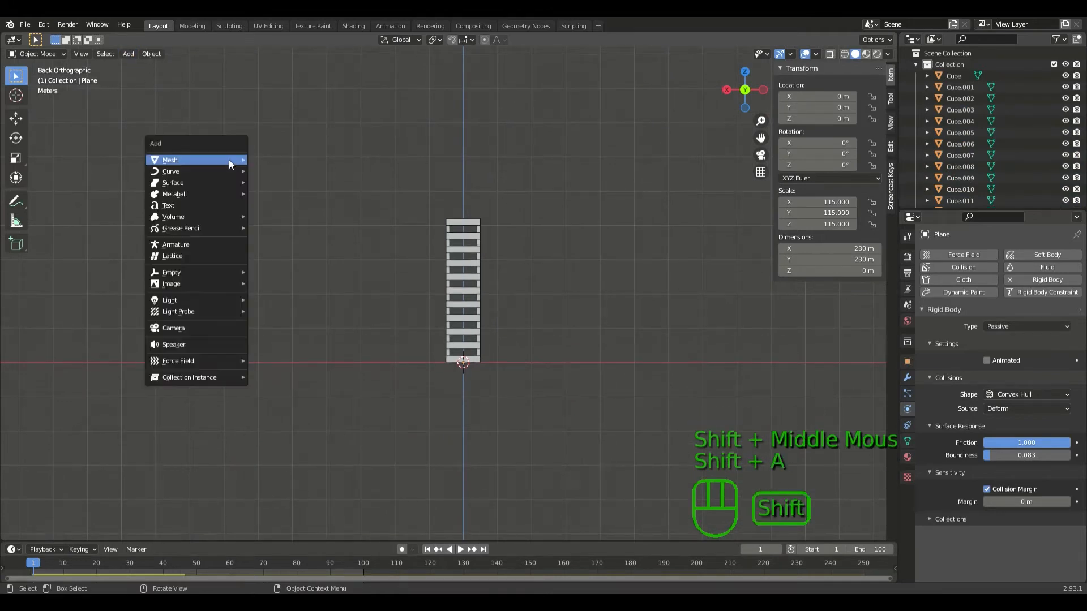
mouse_move(229, 159)
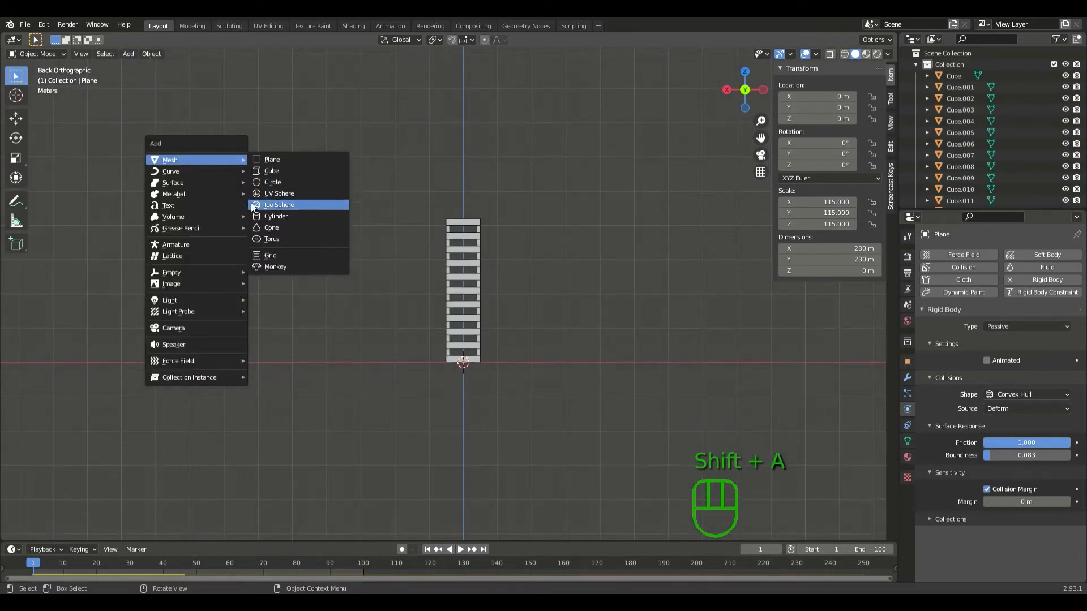
click(300, 195)
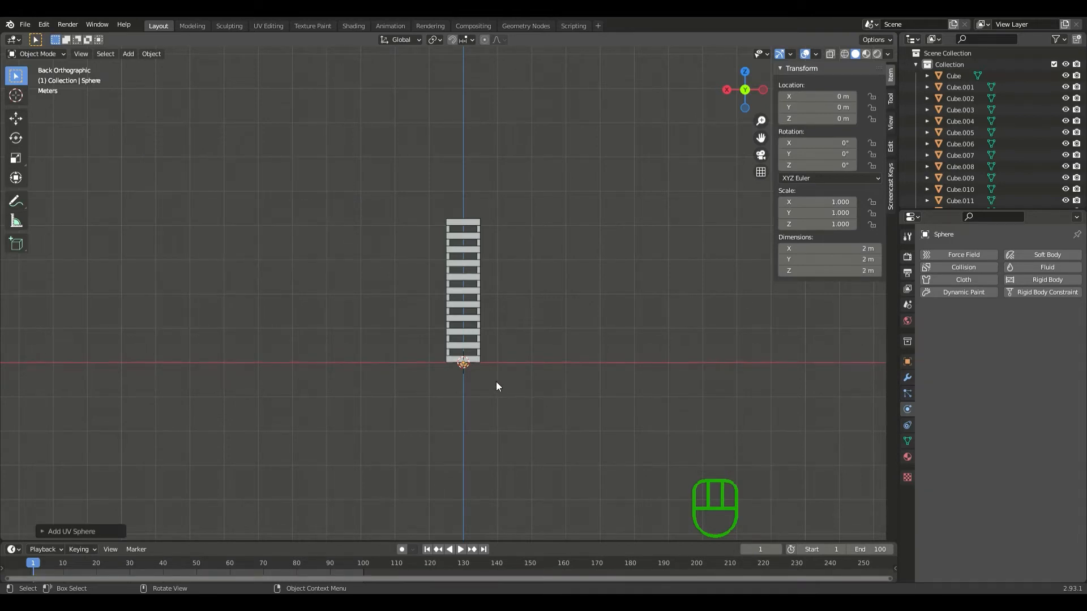
key(g)
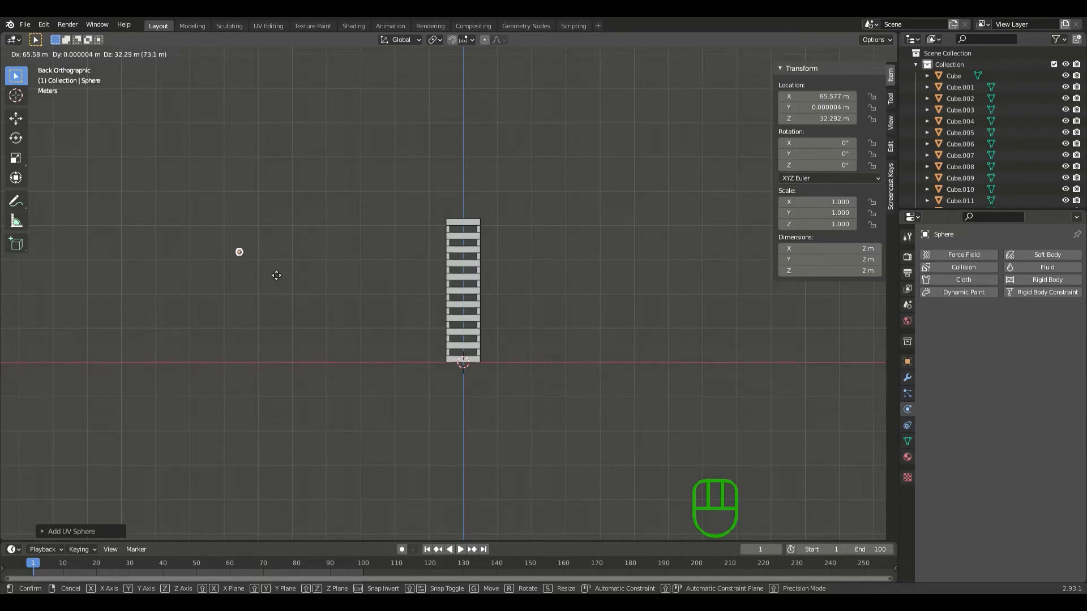
click(264, 261)
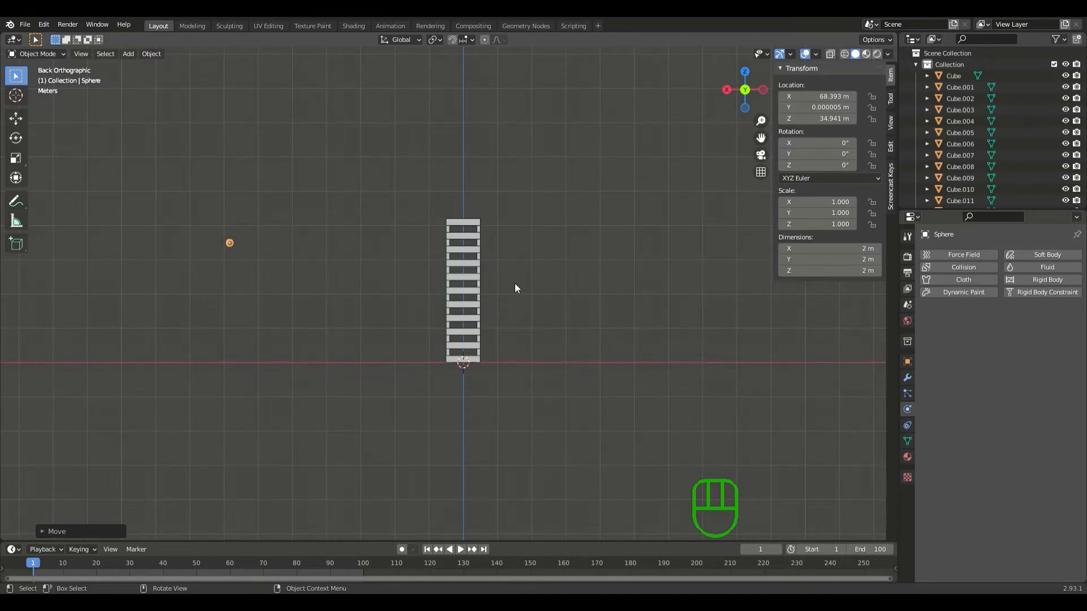
- Scale the sphere up uniformly to about 2.89
key(s)
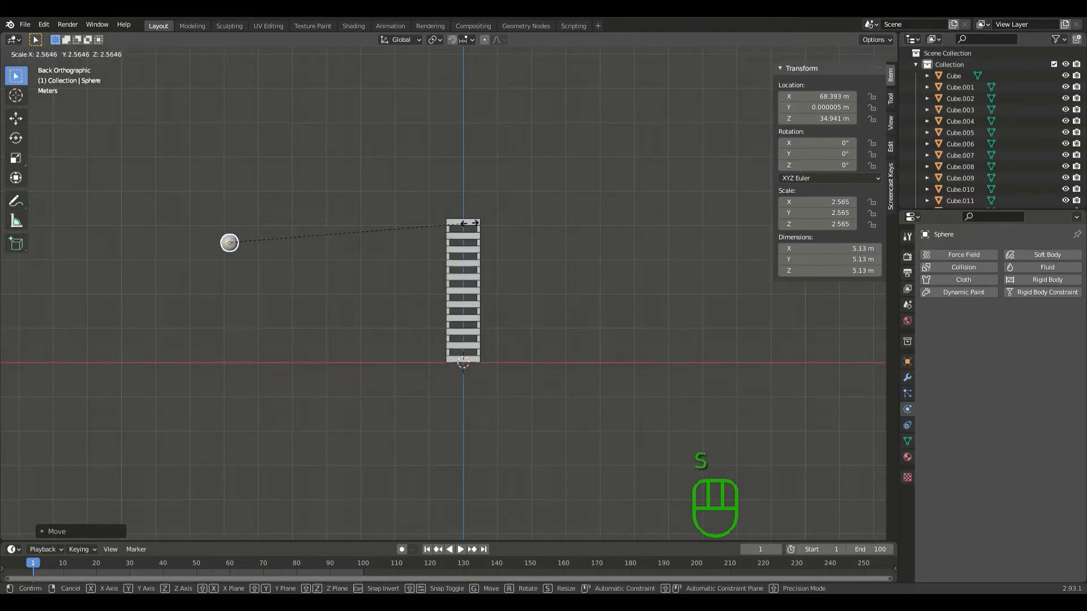
click(502, 215)
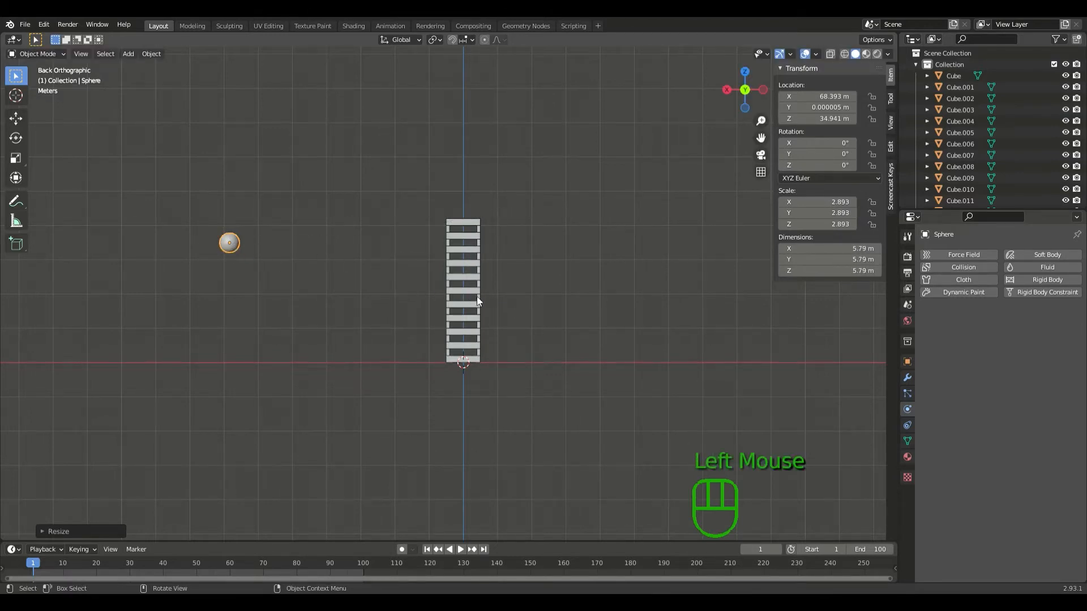
right_click(278, 252)
right_click(277, 253)
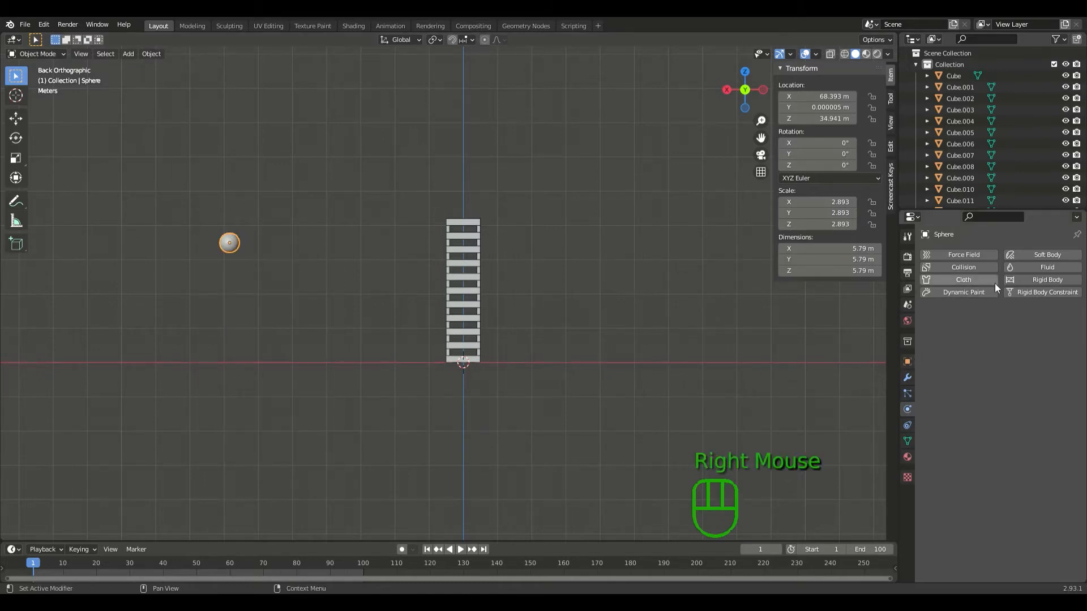
- Make the sphere an active rigid body and set its collision shape to Sphere
click(1041, 280)
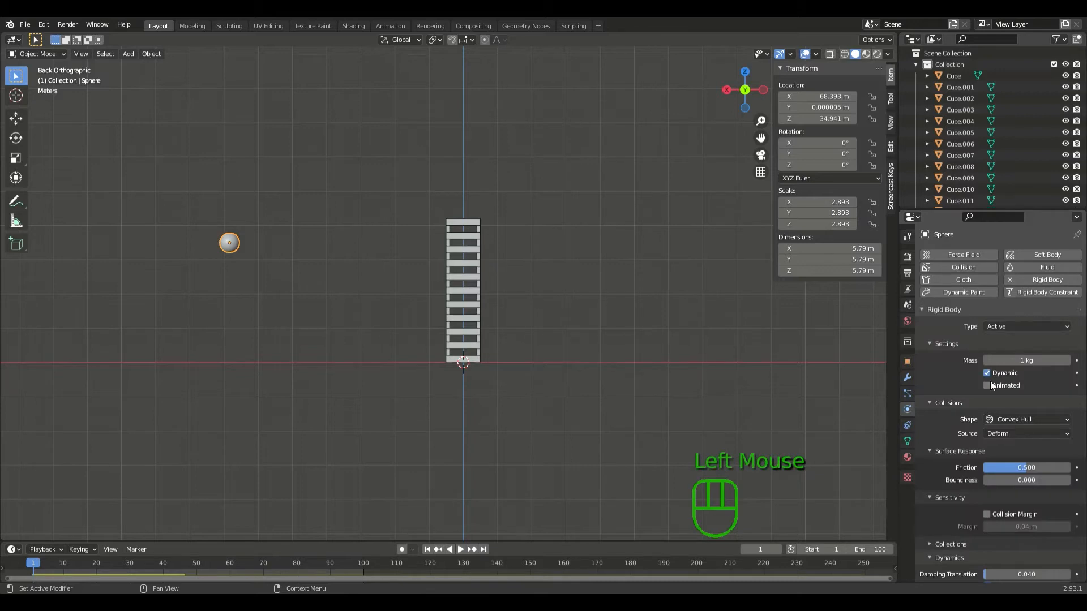
click(1007, 420)
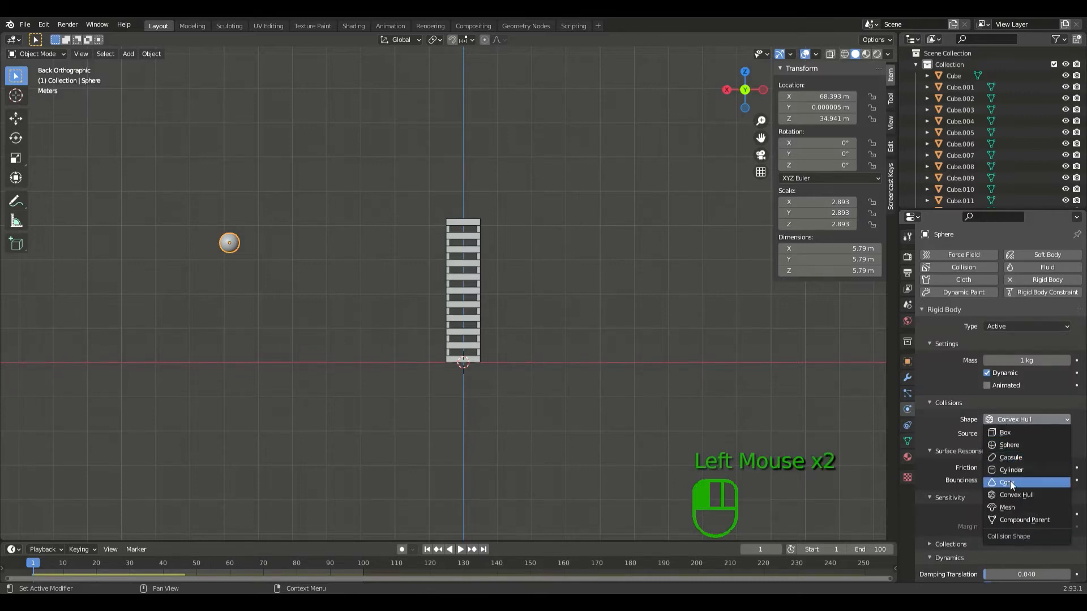
click(1009, 445)
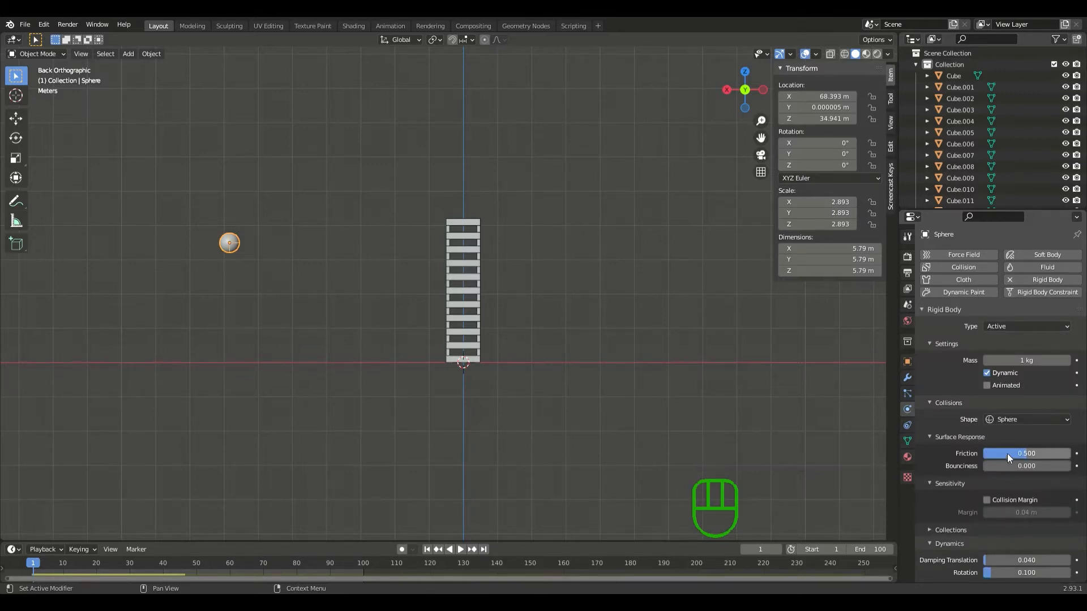
- Set the sphere's rigid body friction to 1.000 and enable its collision margin with a value of 0 m
click(1026, 453)
drag(1026, 453, 1067, 453)
click(987, 500)
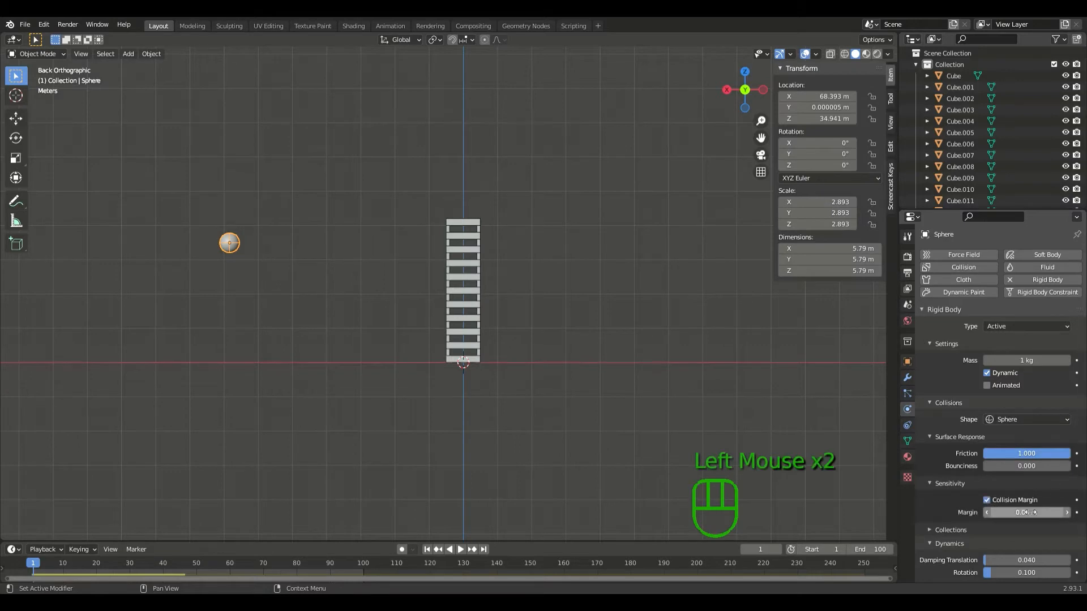
click(1029, 513)
text(0)
key(Return)
scroll(933, 522, down, 3)
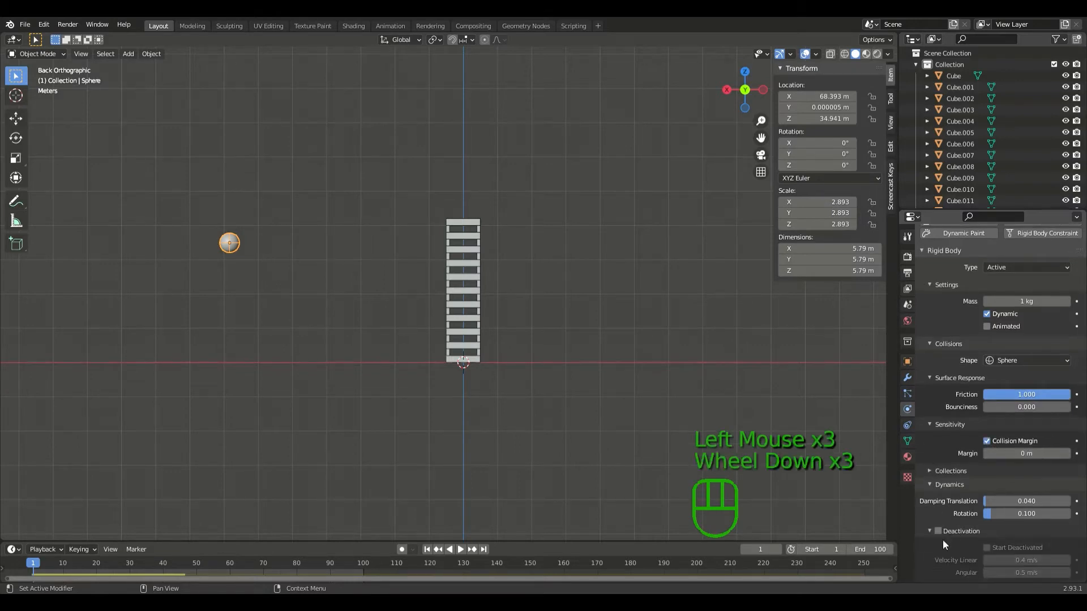
click(927, 530)
scroll(951, 487, up, 2)
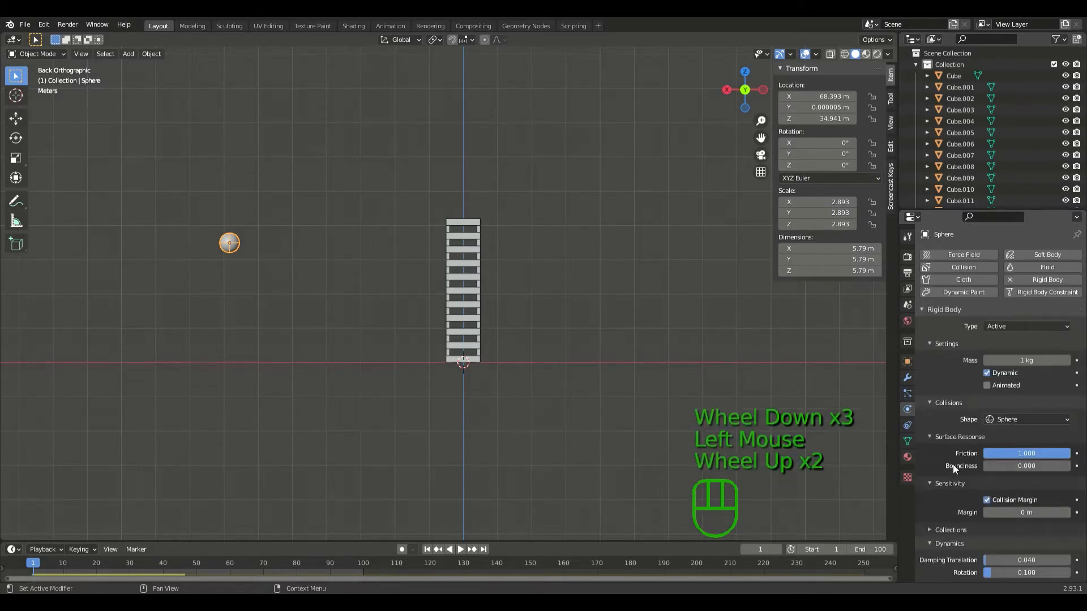
- Play the simulation with the sphere's Animated option off, stop it, and return to frame 1
click(989, 387)
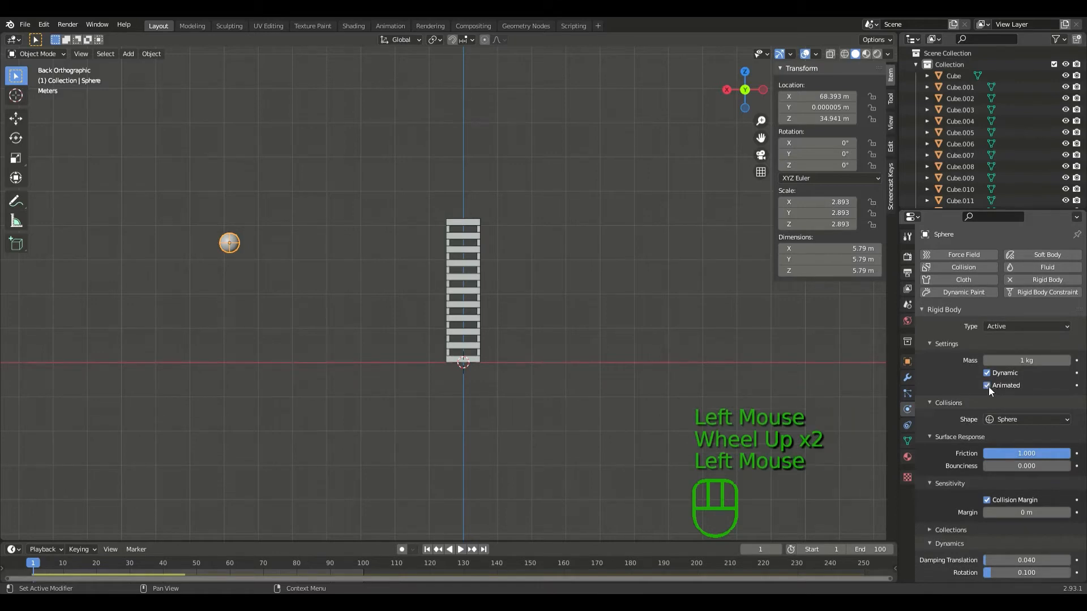
click(988, 386)
key(space)
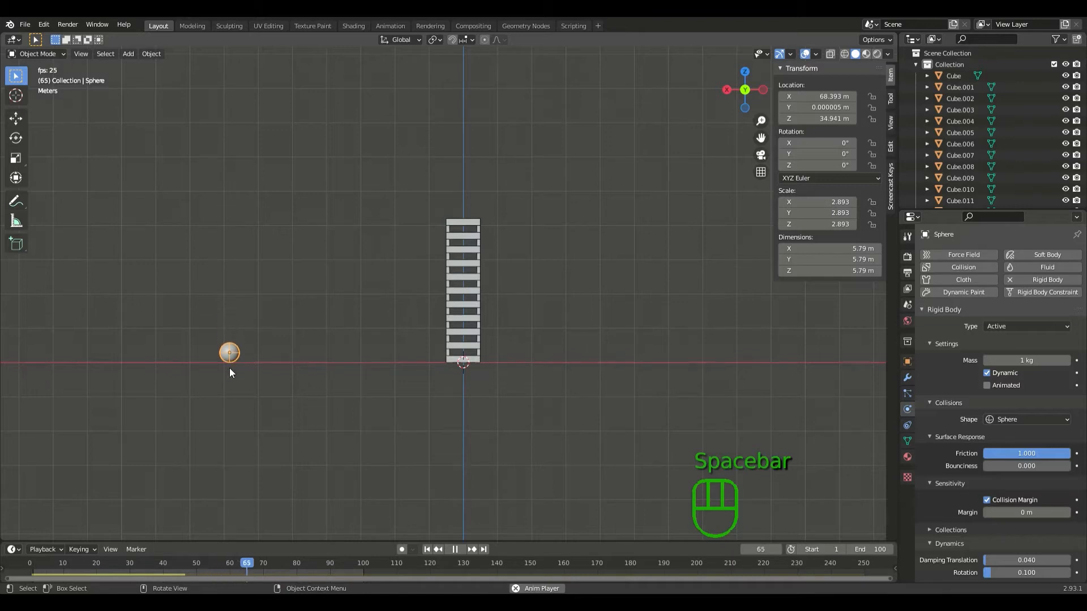
key(space)
click(425, 549)
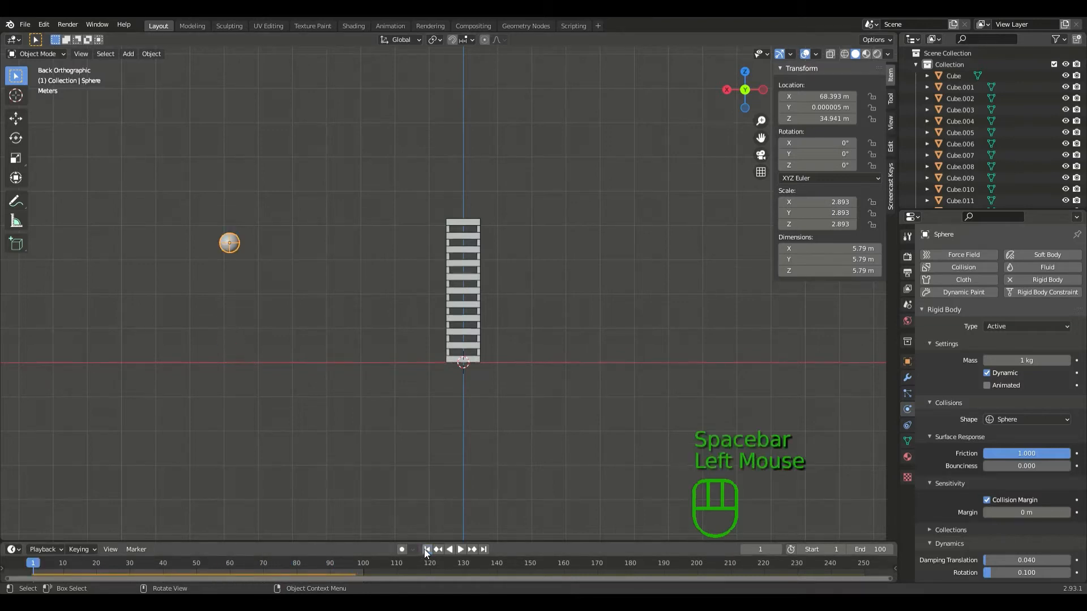
- Enable the Animated option of the sphere's rigid body and go to frame 10
click(988, 386)
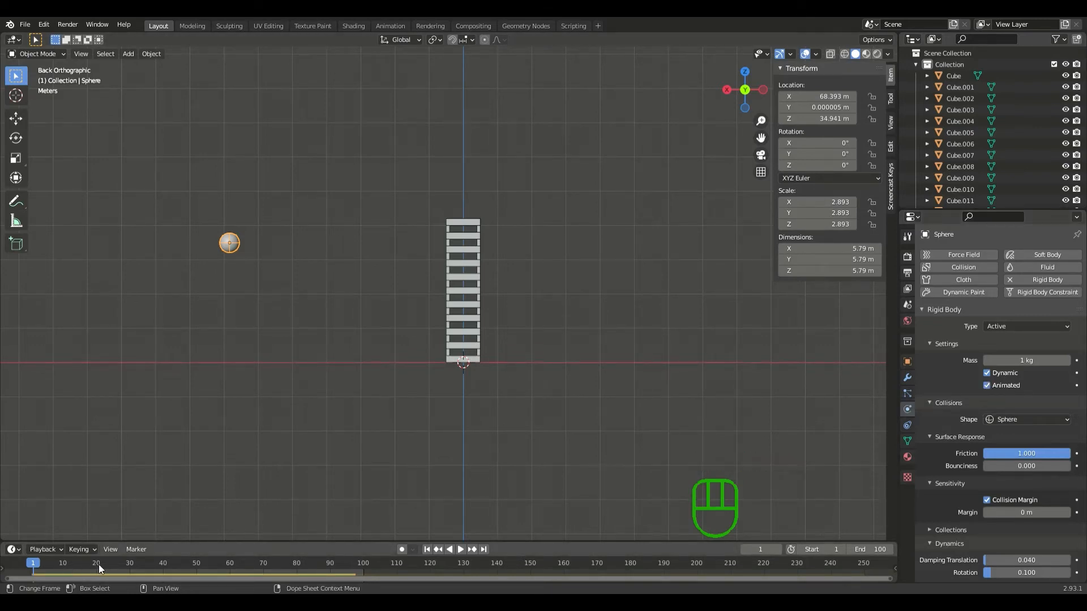
click(63, 564)
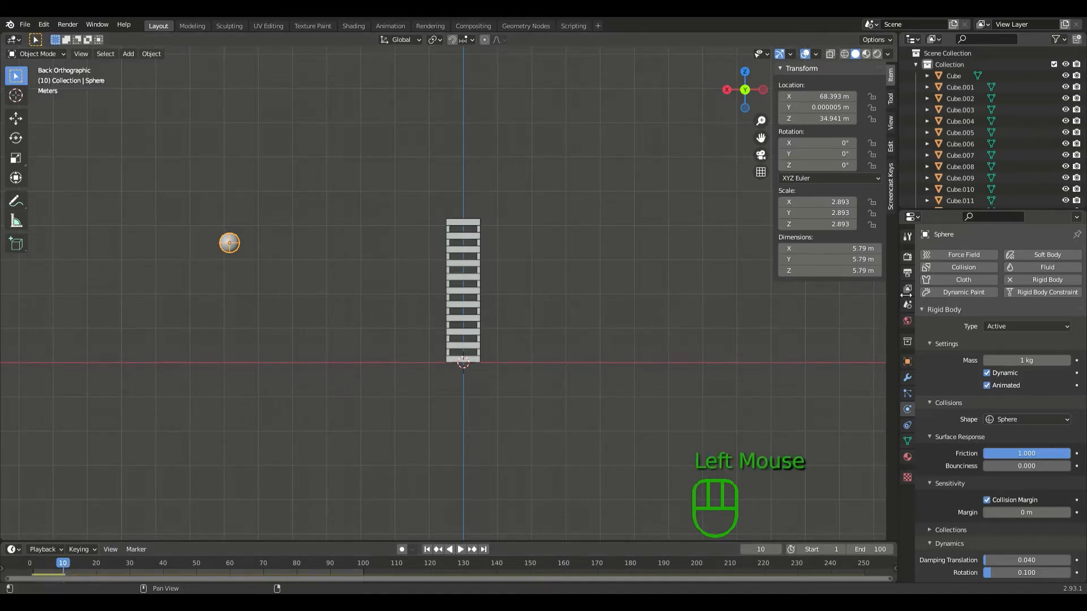
- Set the scene's output frame rate to 30 fps
click(908, 274)
drag(1005, 400, 1003, 448)
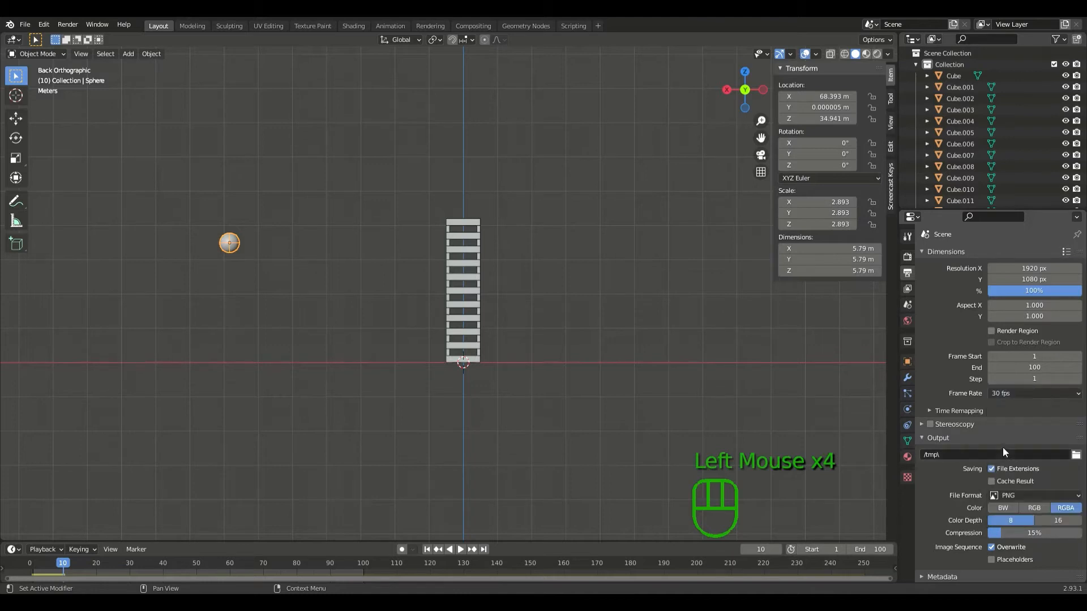
click(908, 362)
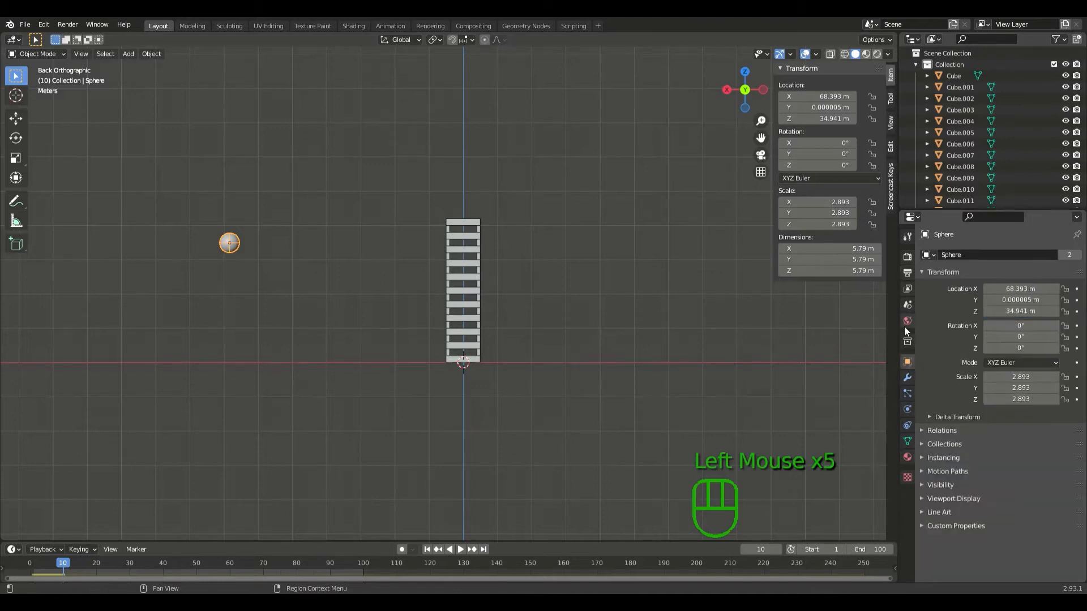
- Keyframe the enabled Animated option of the sphere's rigid body at frame 10
click(907, 411)
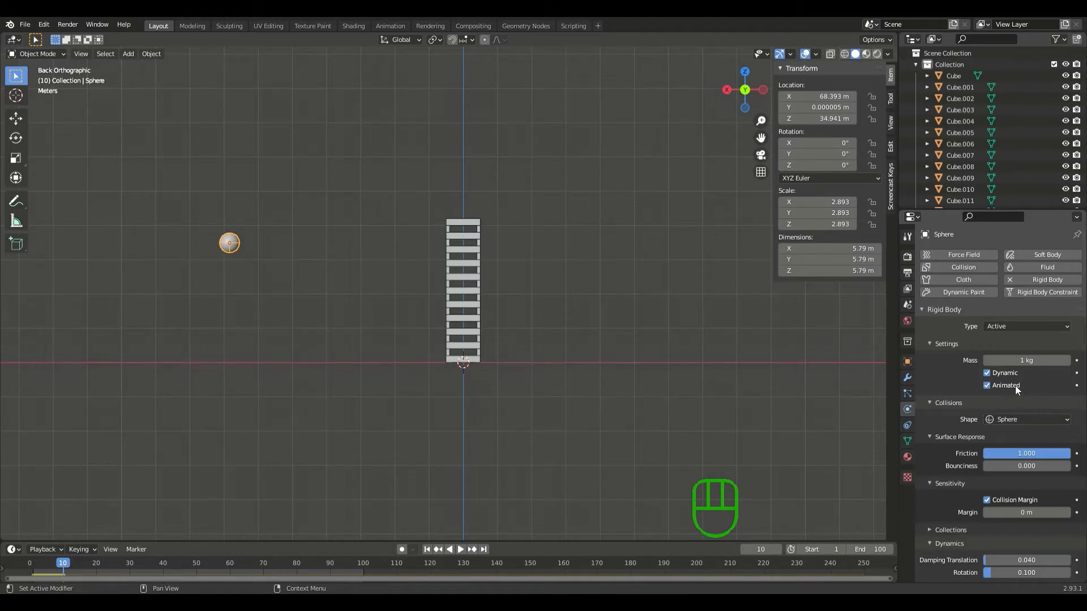
key(i)
key(ctrl+z)
click(1077, 386)
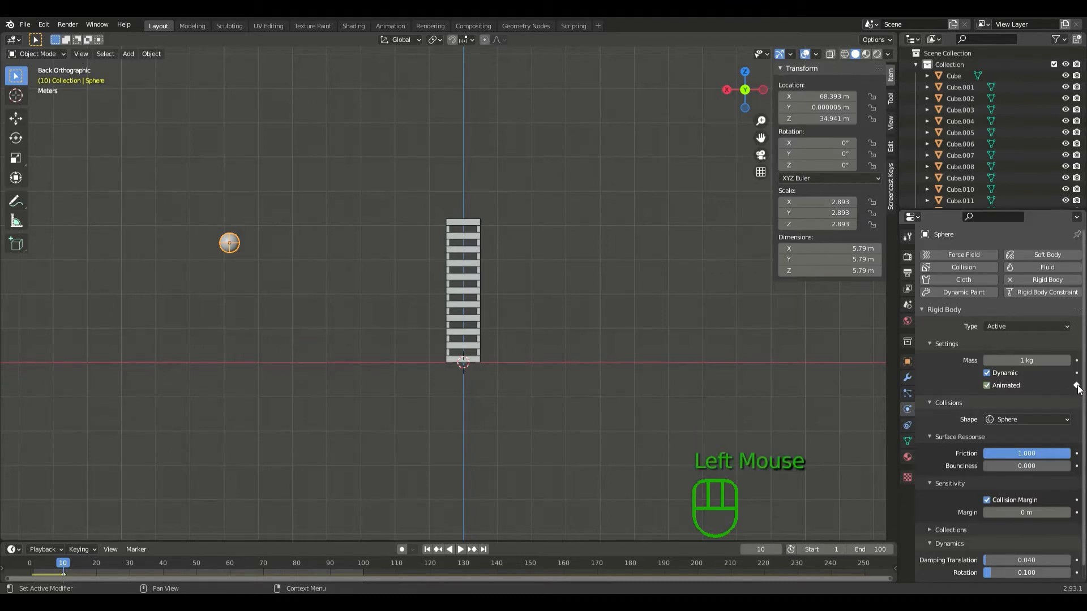
- At frame 15, move the sphere into the tower to about X 0.17 m, Z 13.2 m, and keyframe its enabled Animated option
click(79, 563)
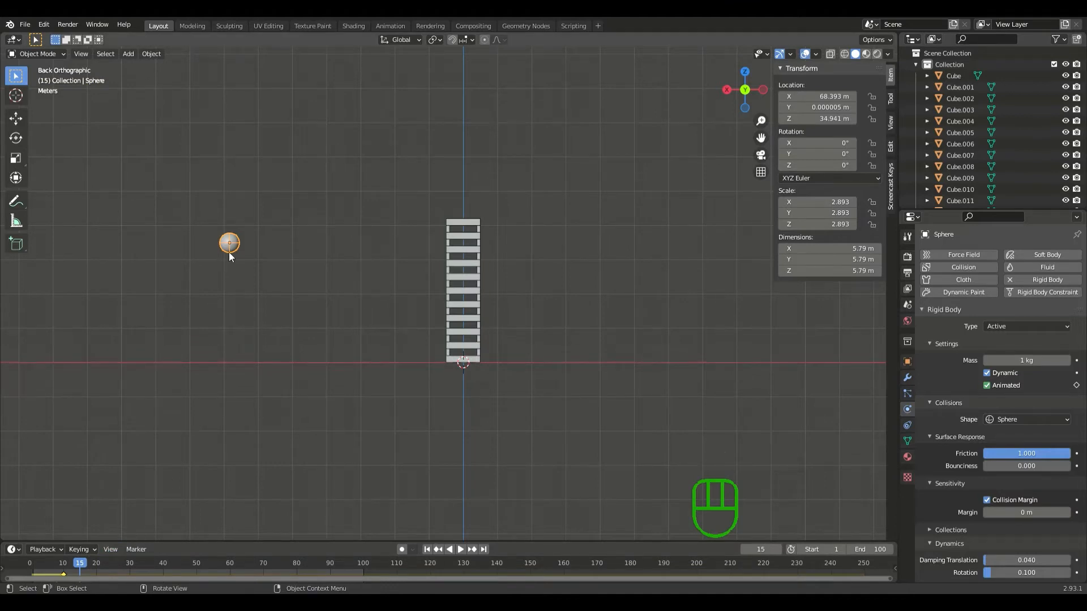
key(g)
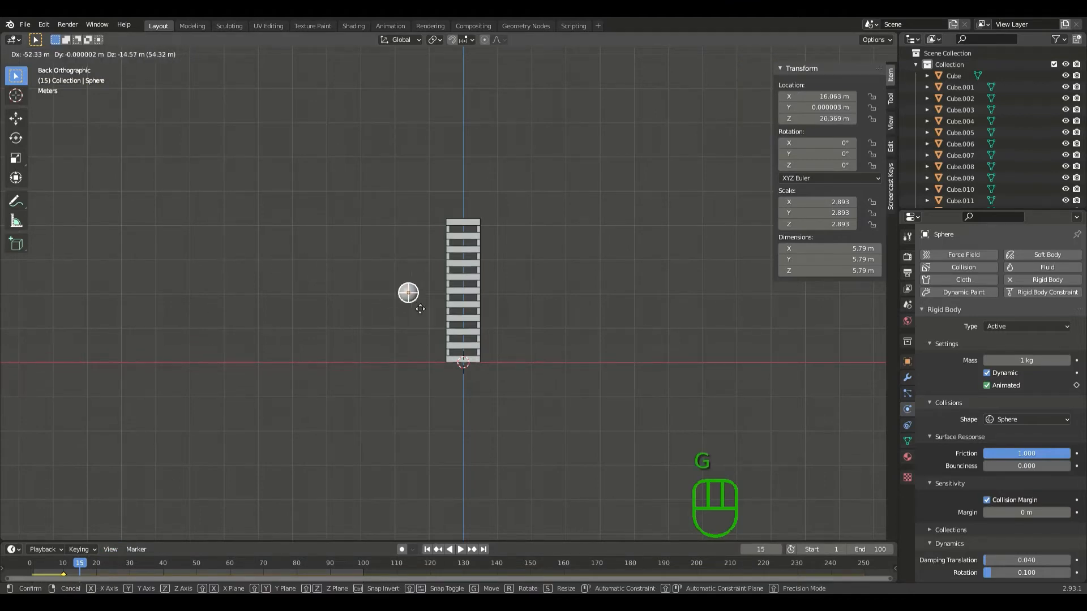
click(463, 328)
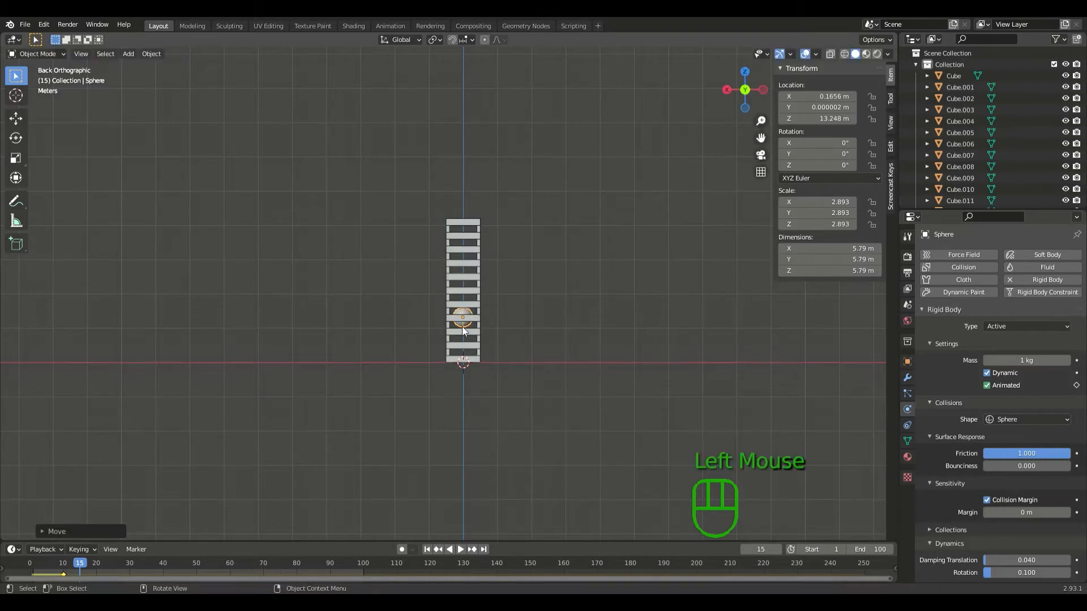
drag(508, 547, 505, 543)
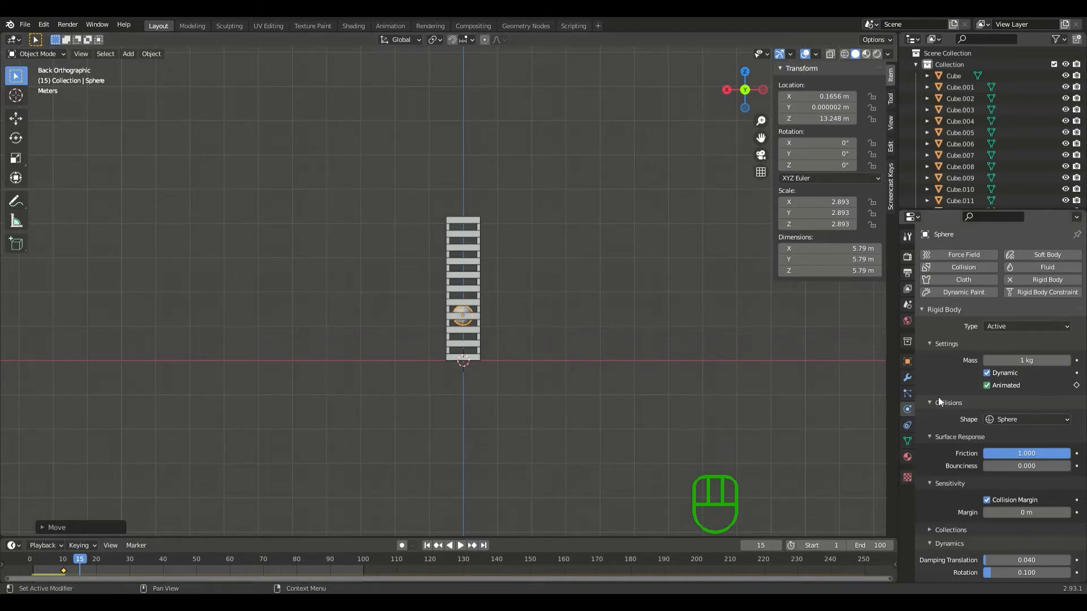
click(1077, 386)
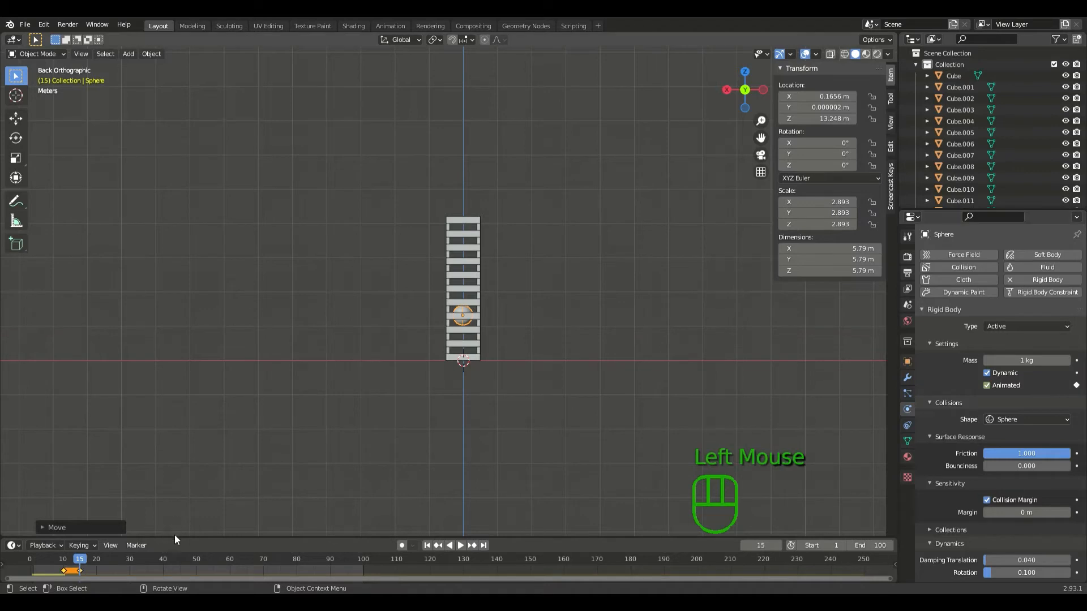
- Enlarge the timeline around the sphere's keyframes and go to frame 10
drag(181, 539, 170, 515)
scroll(53, 549, up, 3)
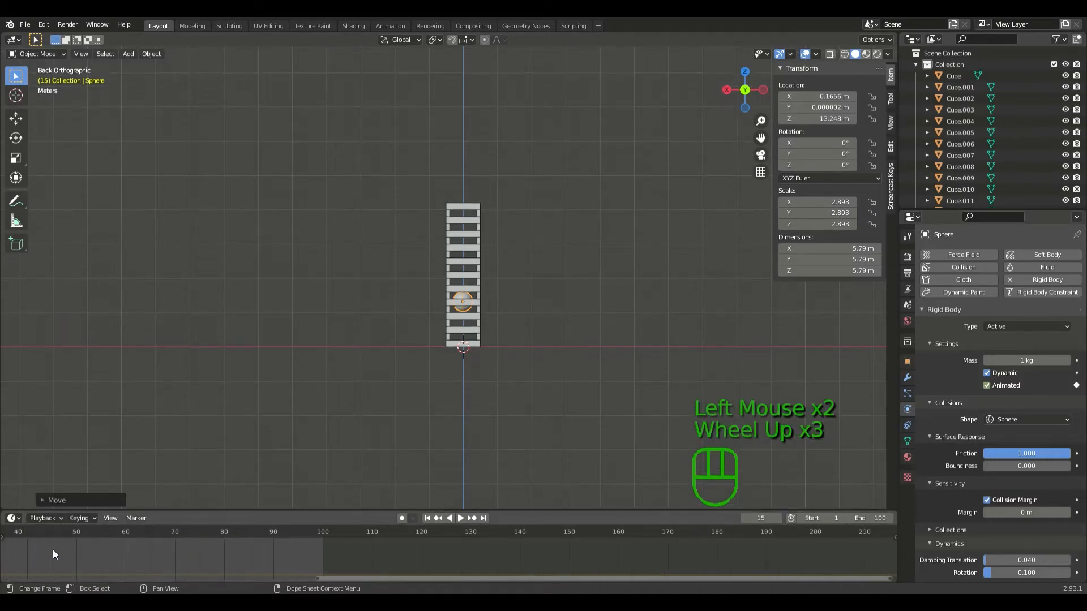
middle_drag(65, 536, 128, 557)
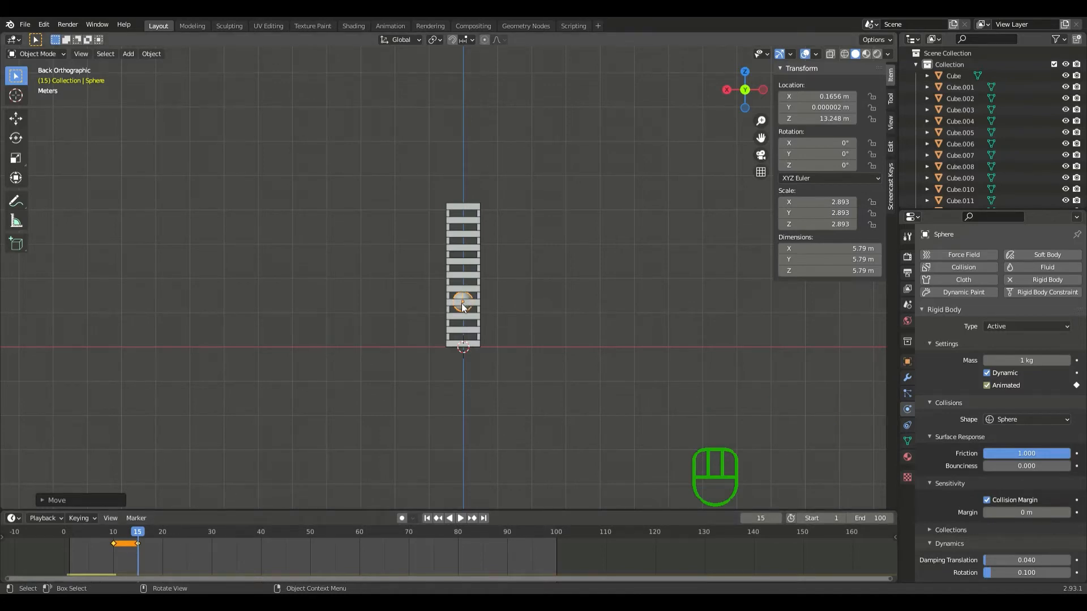
key(Left)
key(Left)
key(Left)
key(Left)
key(Left)
key(Left)
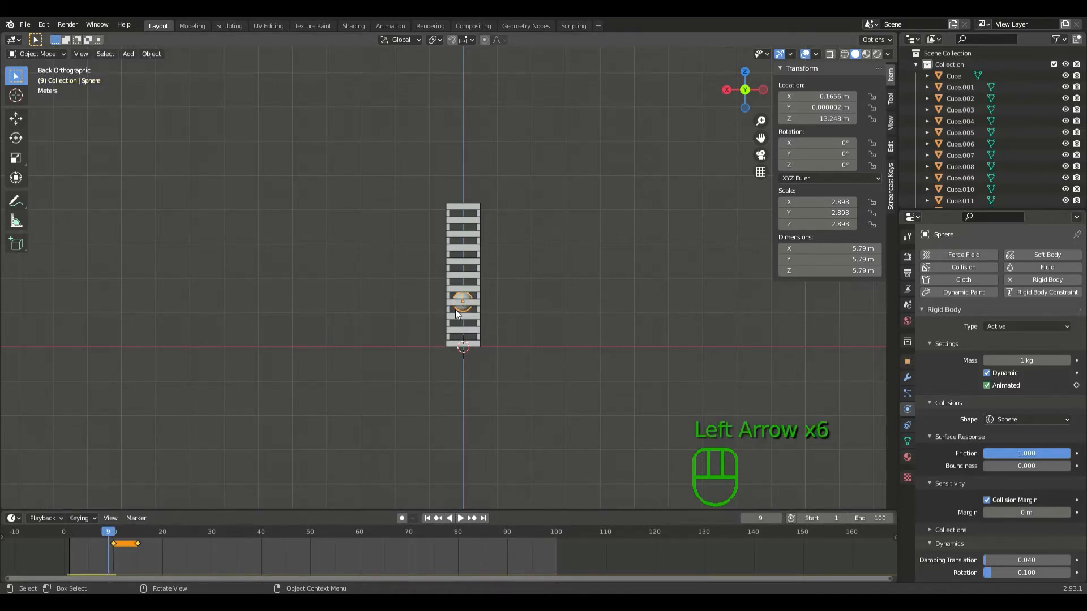
key(Right)
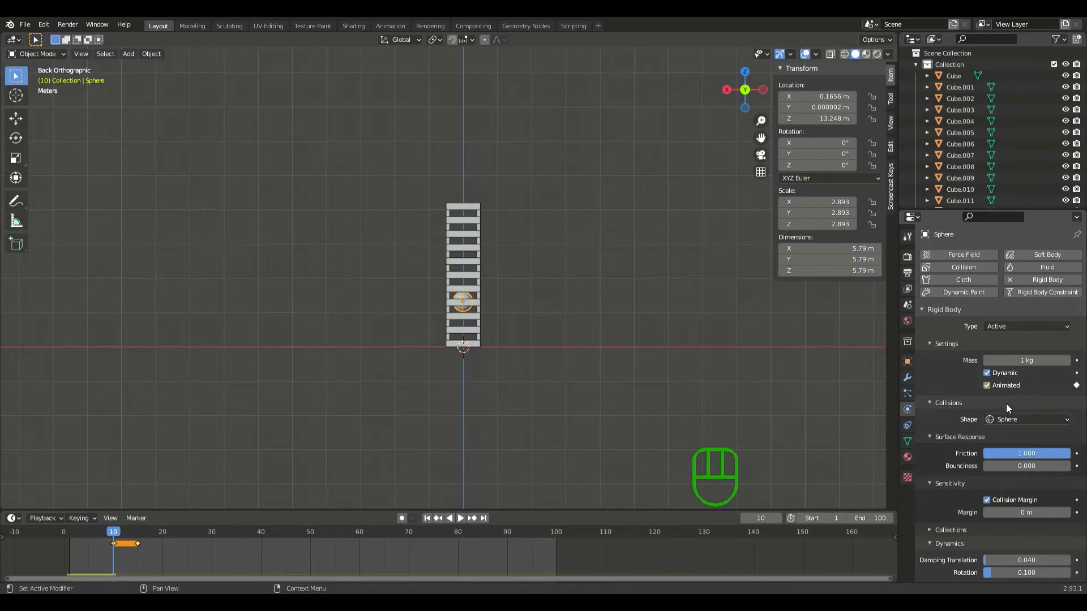
- Move the sphere up and away from the tower to about X 80.15 m, Z 39.91 m, and keyframe its location at frame 10
click(906, 364)
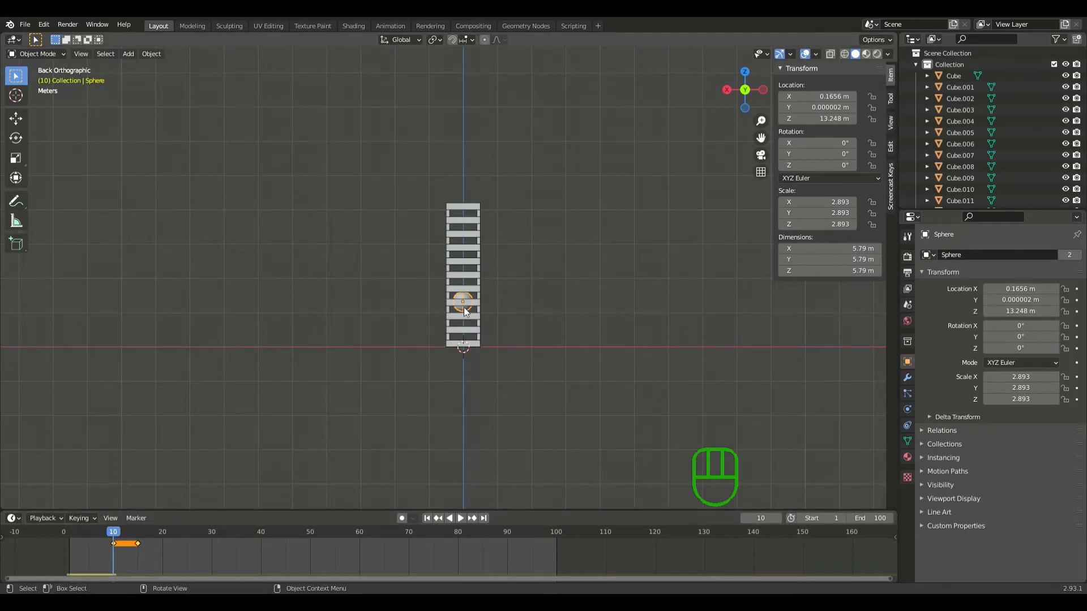
key(g)
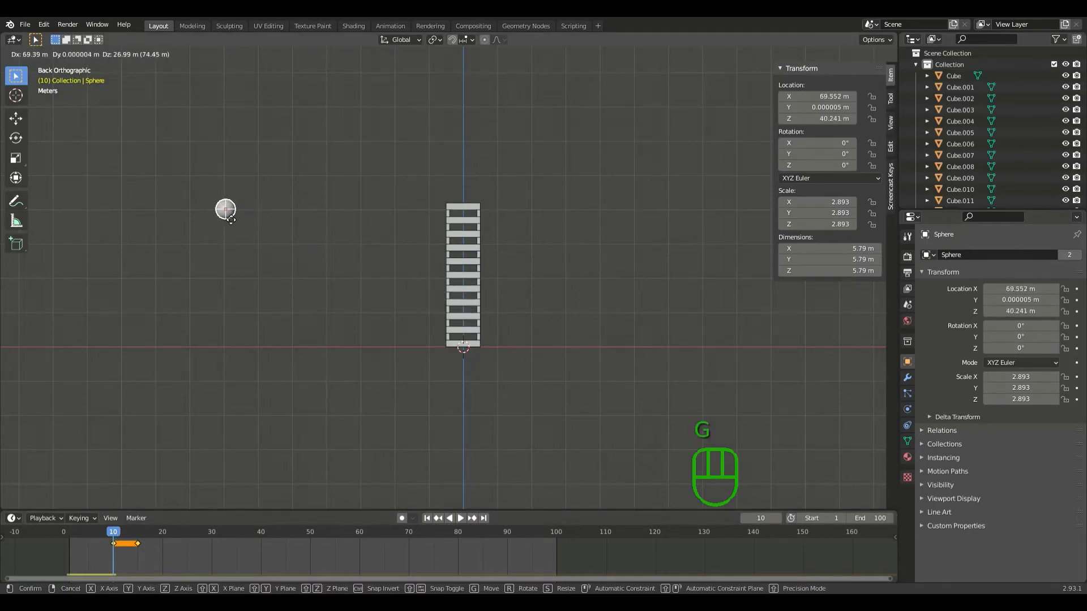
click(225, 215)
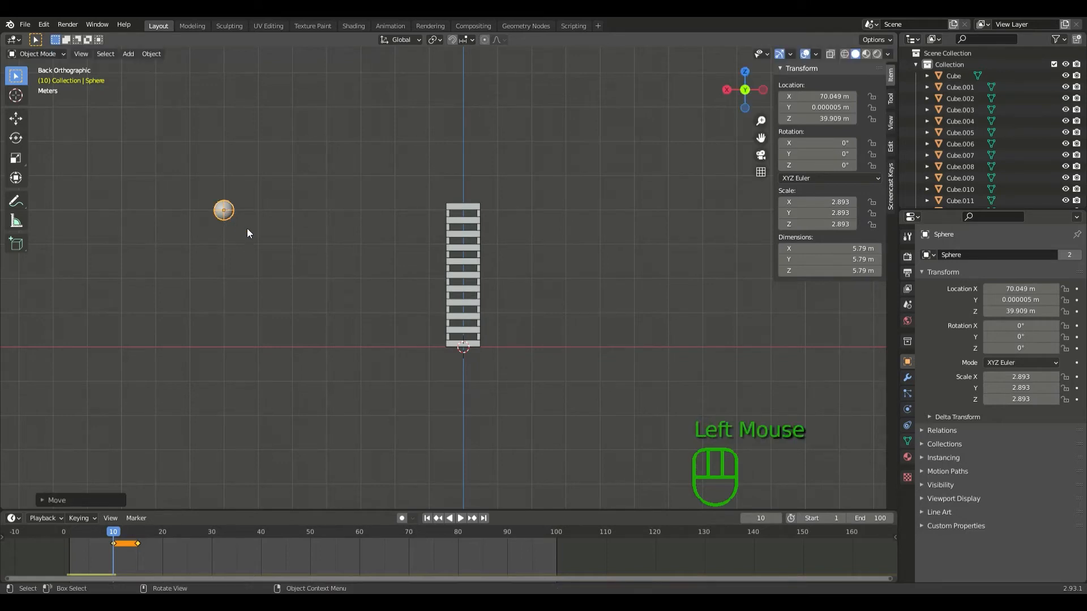
key(g)
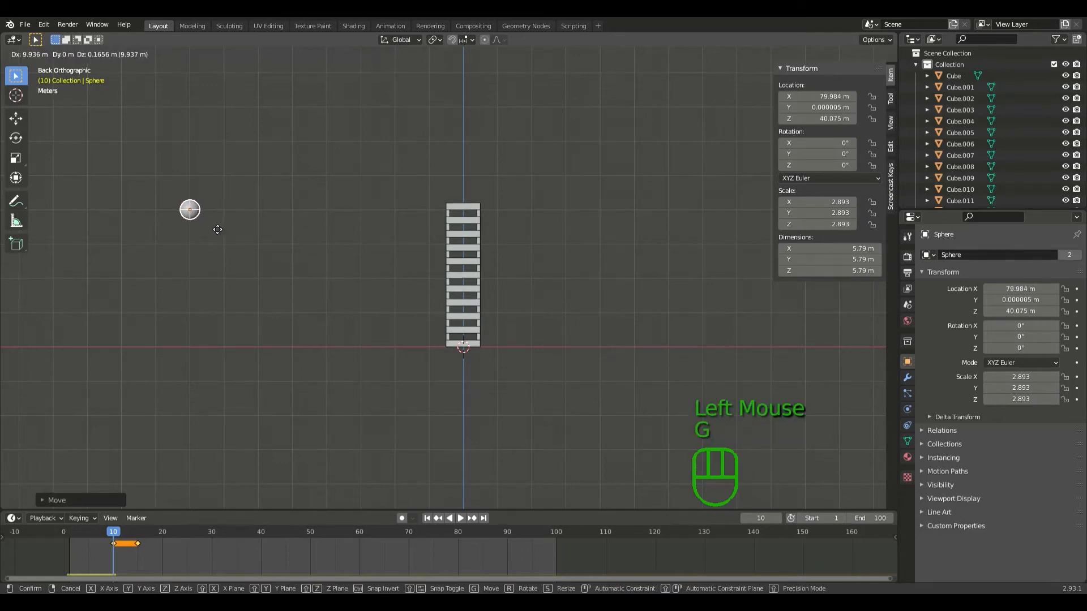
click(215, 229)
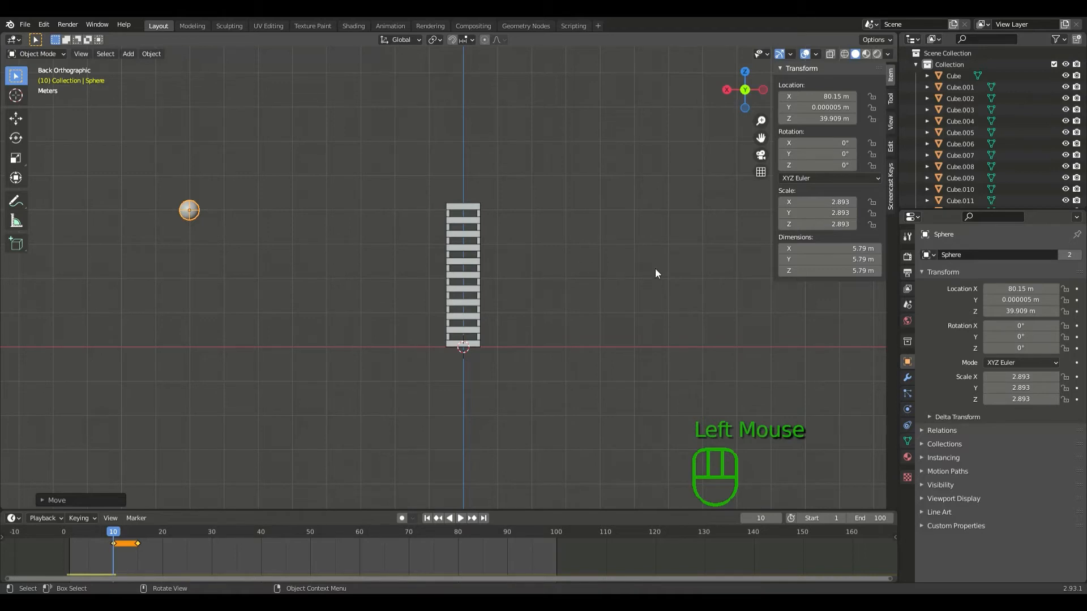
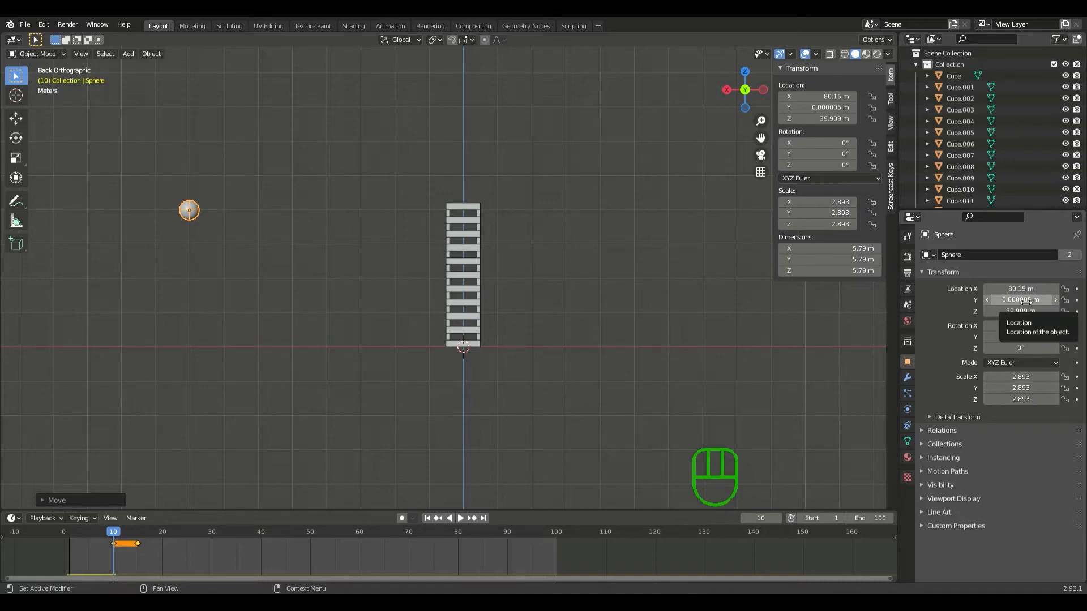
key(i)
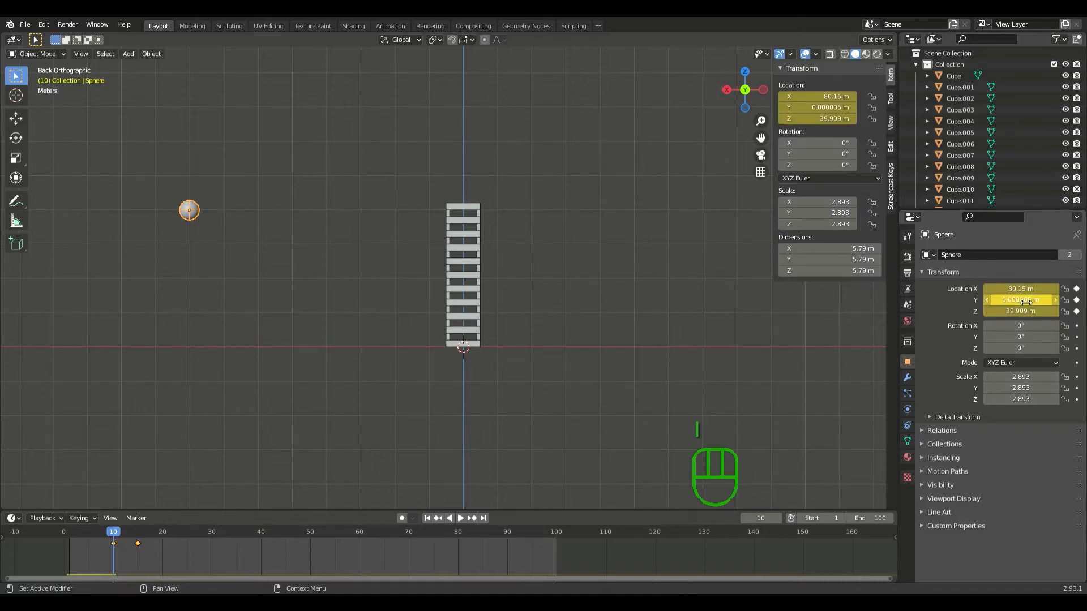
- At frame 15, move the sphere into the tower's lower part, about X 0.17 m, Z 12.92 m, and keyframe its location
click(138, 531)
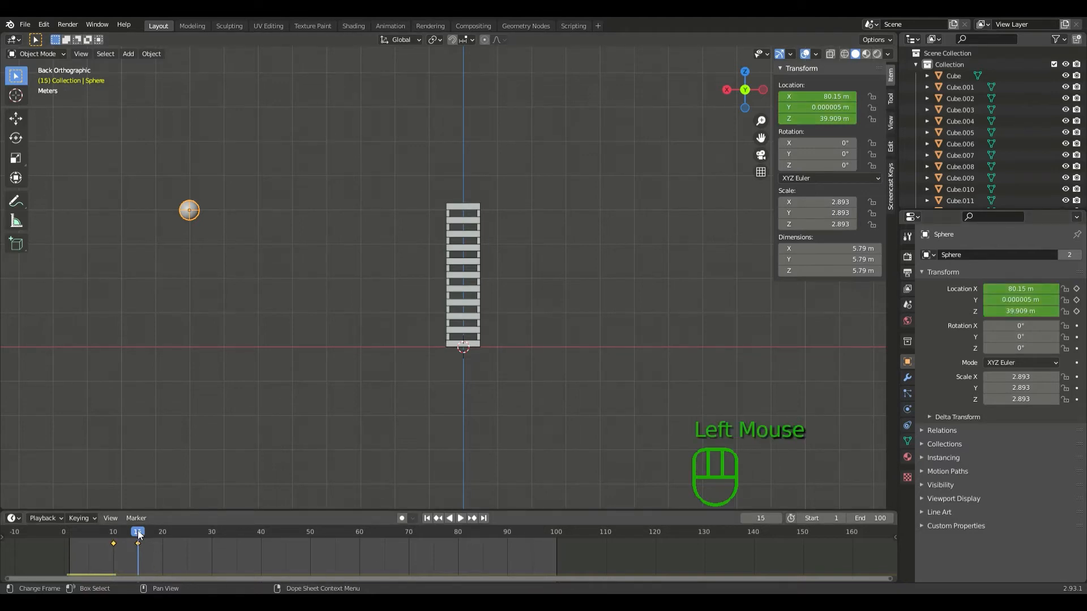
key(g)
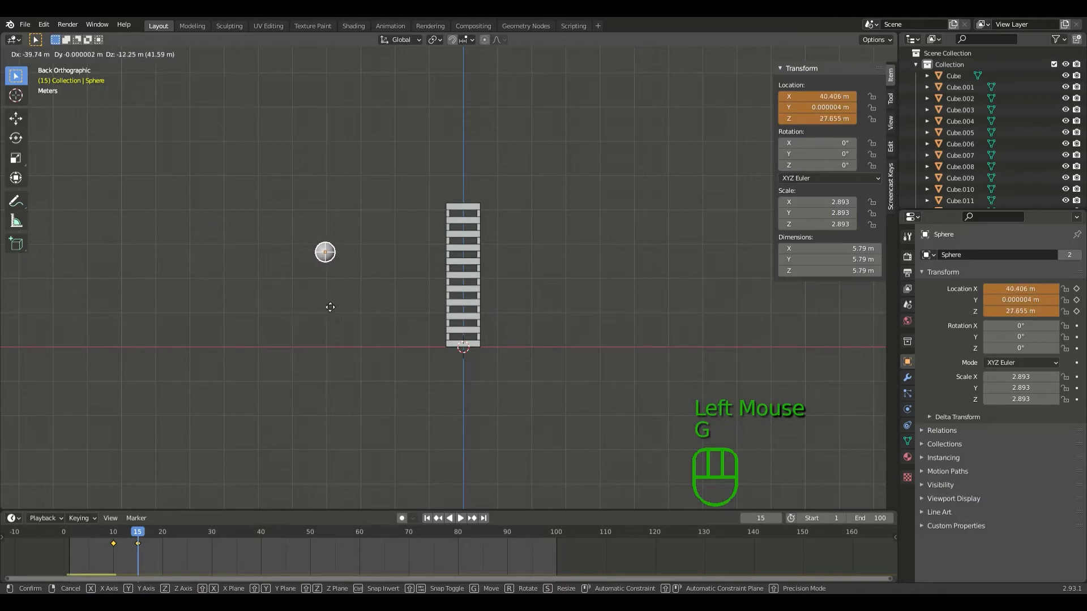
click(460, 355)
key(i)
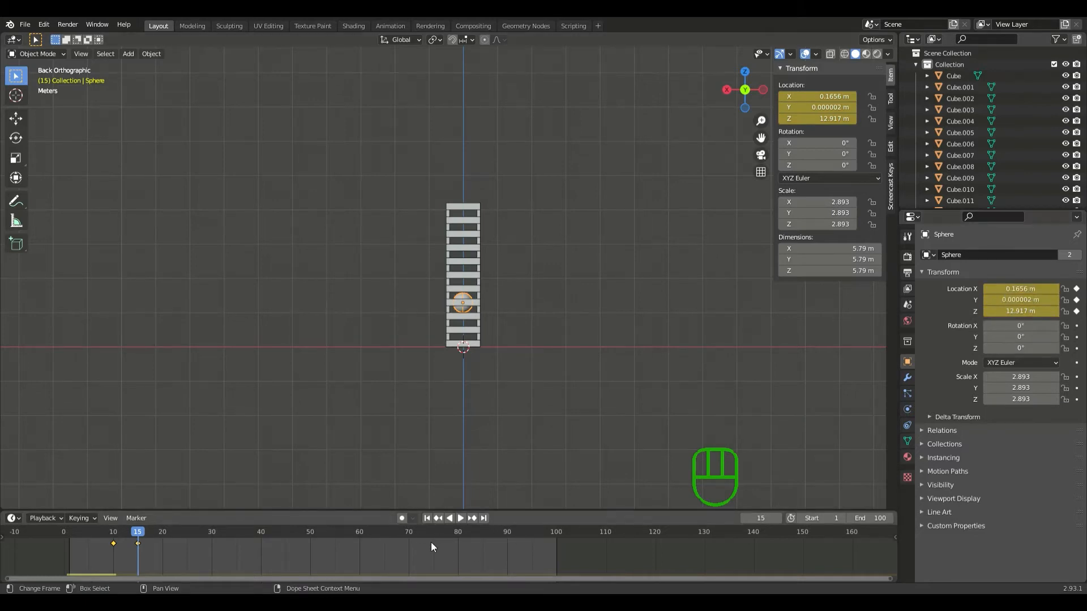
- Step back and forth through the frames around 10 and 15 to examine the sphere's motion toward the tower
key(Left)
key(Left)
key(Left)
key(KP_0)
key(Left)
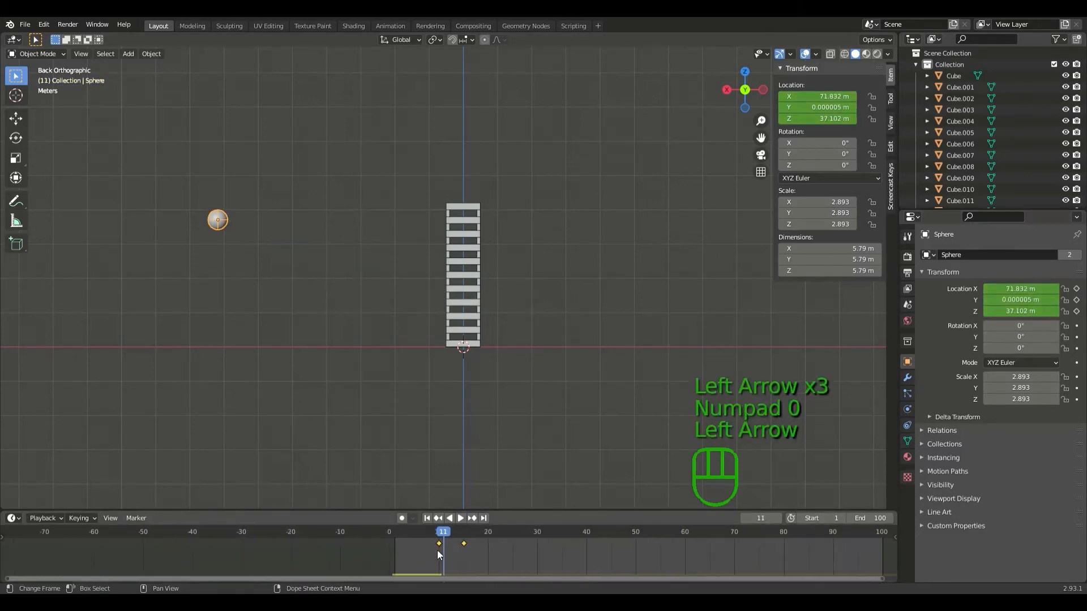
key(Left)
key(Left)
key(KP_0)
key(KP_0)
key(Right)
key(Right)
key(Right)
key(Right)
key(Right)
key(Right)
key(Right)
key(Right)
key(Right)
key(Right)
key(Right)
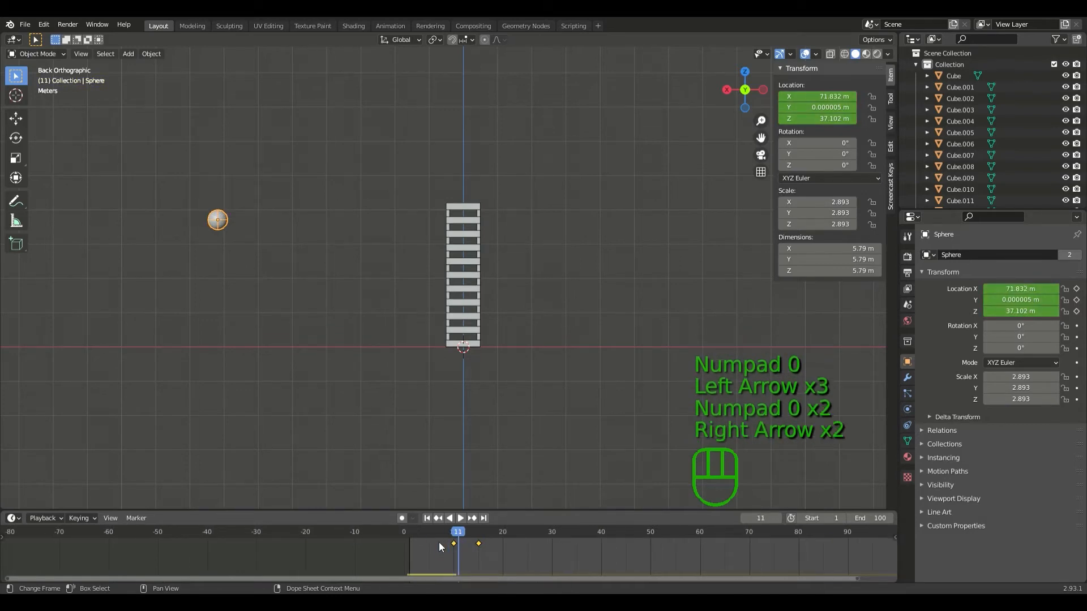
middle_drag(478, 544, 385, 542)
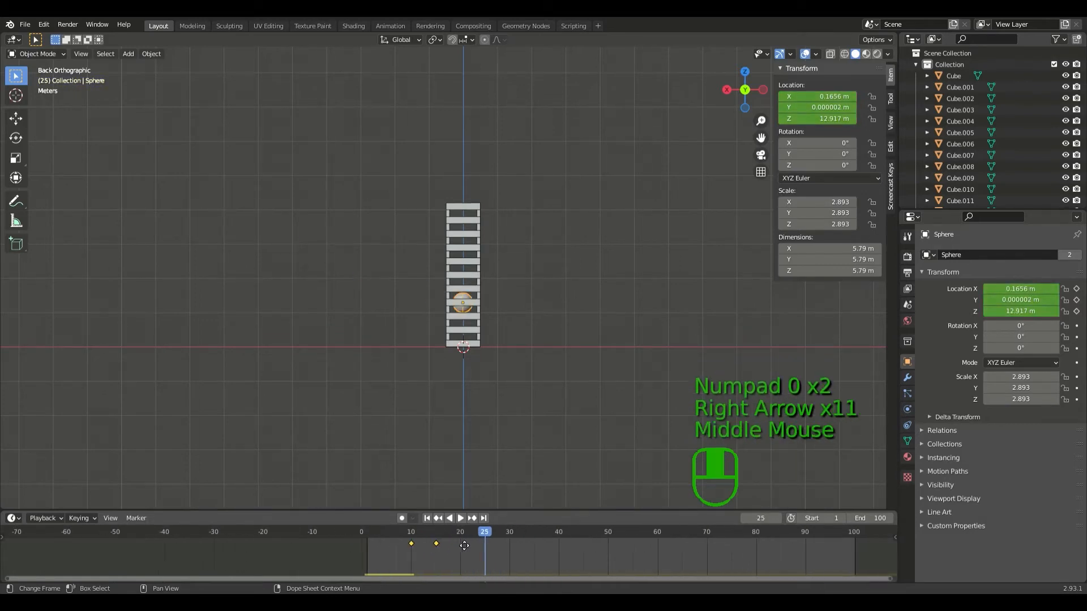
key(Left)
key(Left)
key(Left)
key(Left)
key(Left)
key(Left)
key(Left)
key(Left)
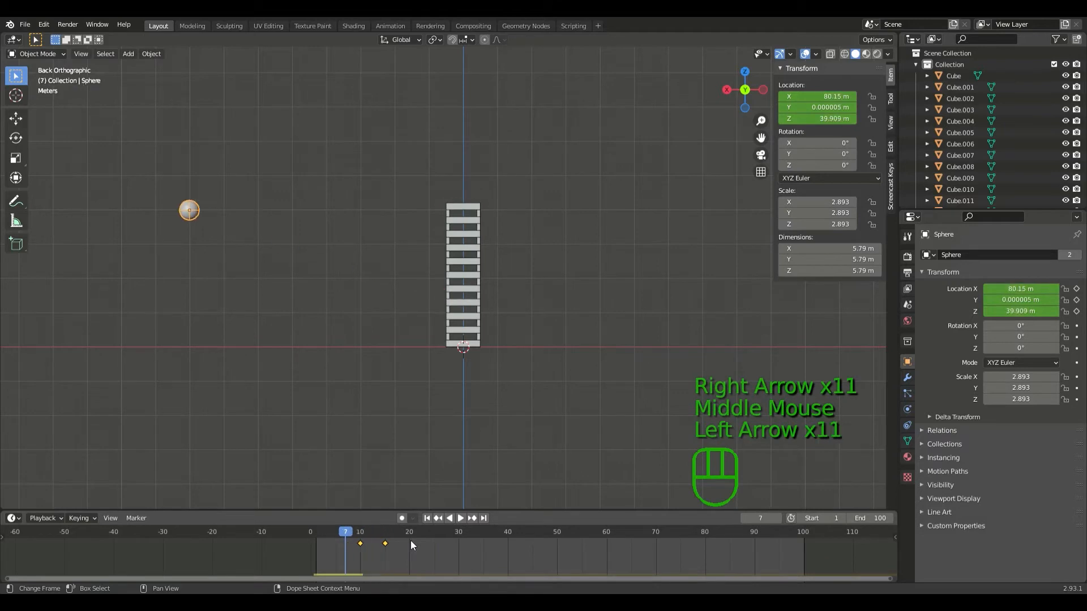
key(Left)
key(Right)
key(Right)
key(Right)
key(Right)
key(Right)
key(Right)
key(Right)
key(Left)
key(Left)
key(Left)
key(Left)
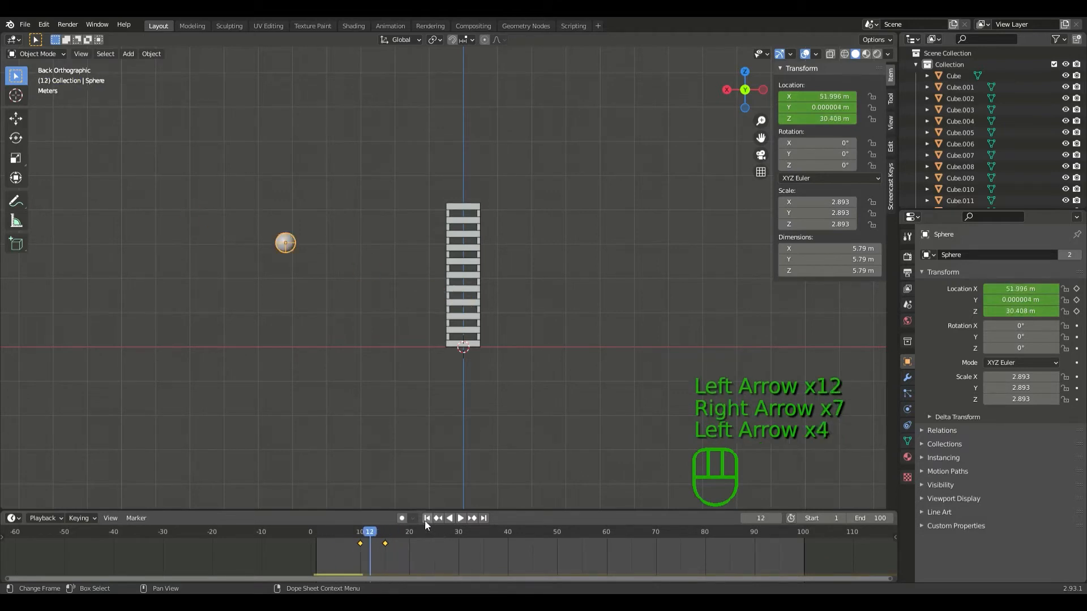
key(Left)
key(Left)
- Play the simulation from the first frame, view the tower's collapse in perspective, and stop playback
click(427, 519)
click(461, 519)
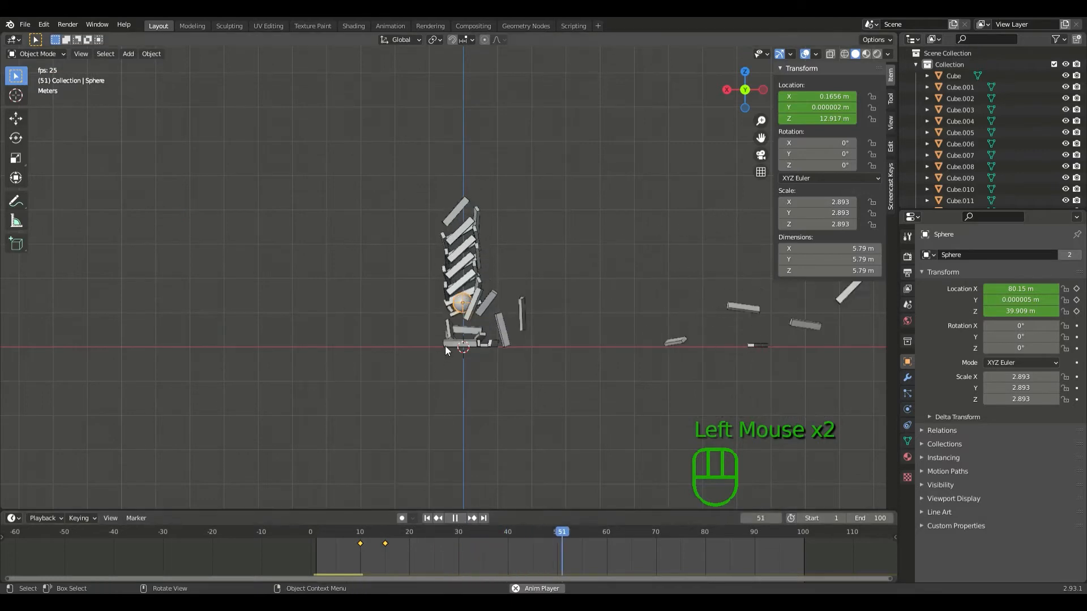
middle_drag(463, 310, 543, 380)
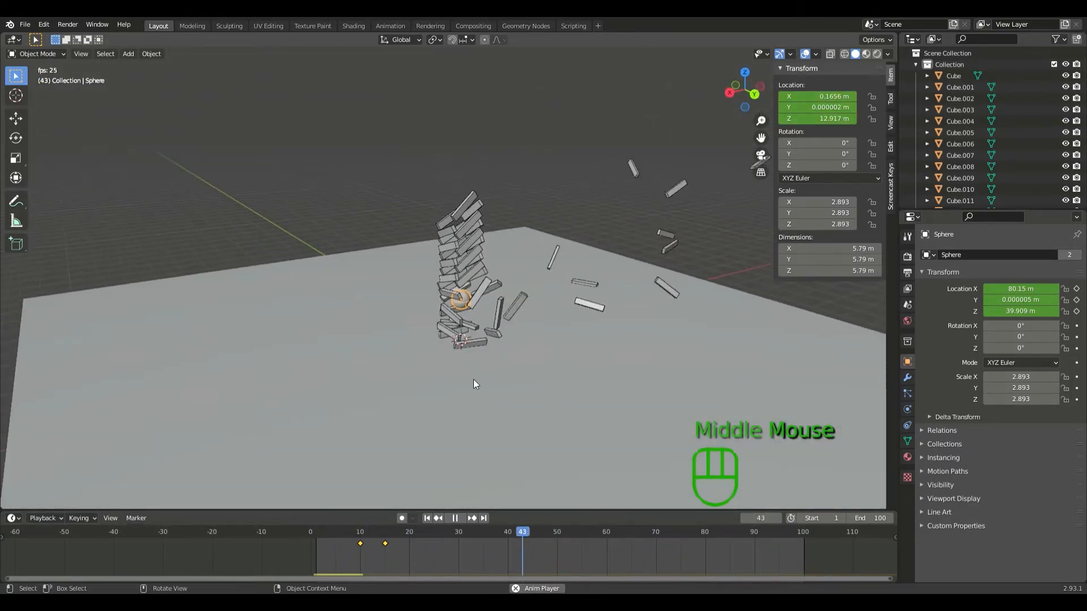
click(454, 519)
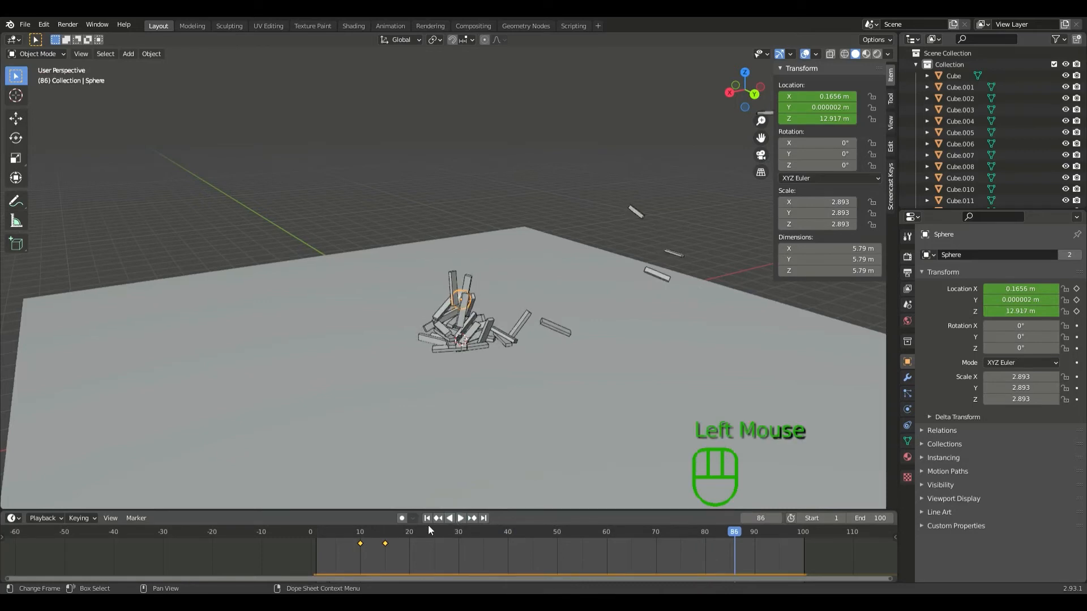
- Check the sphere's approach in back view from frame 10 onward and remove its rigid body Animated keyframe at frame 15
click(428, 520)
click(360, 531)
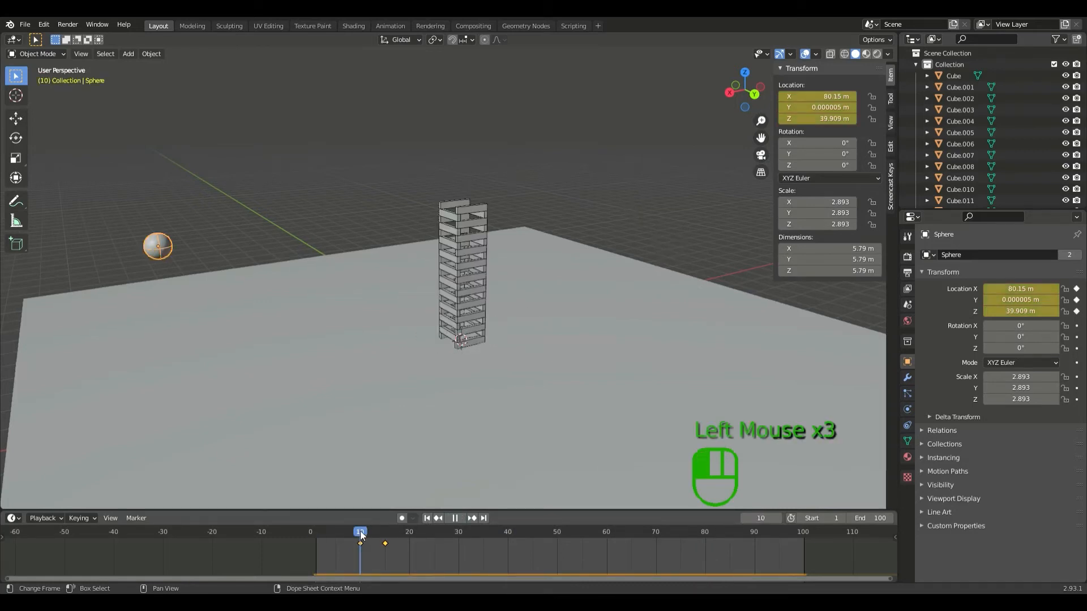
click(754, 97)
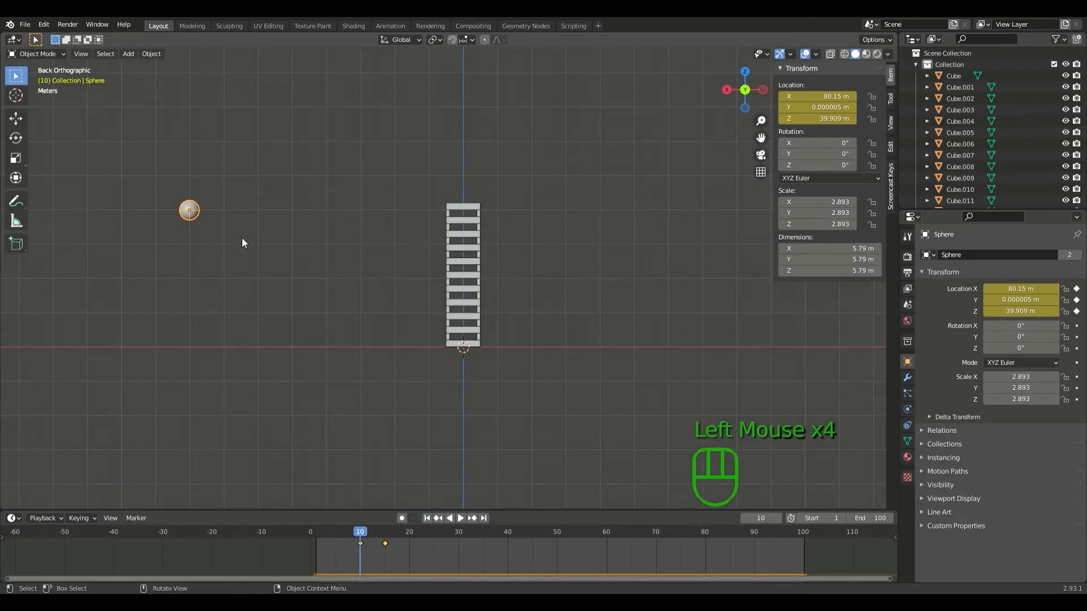
scroll(355, 271, up, 3)
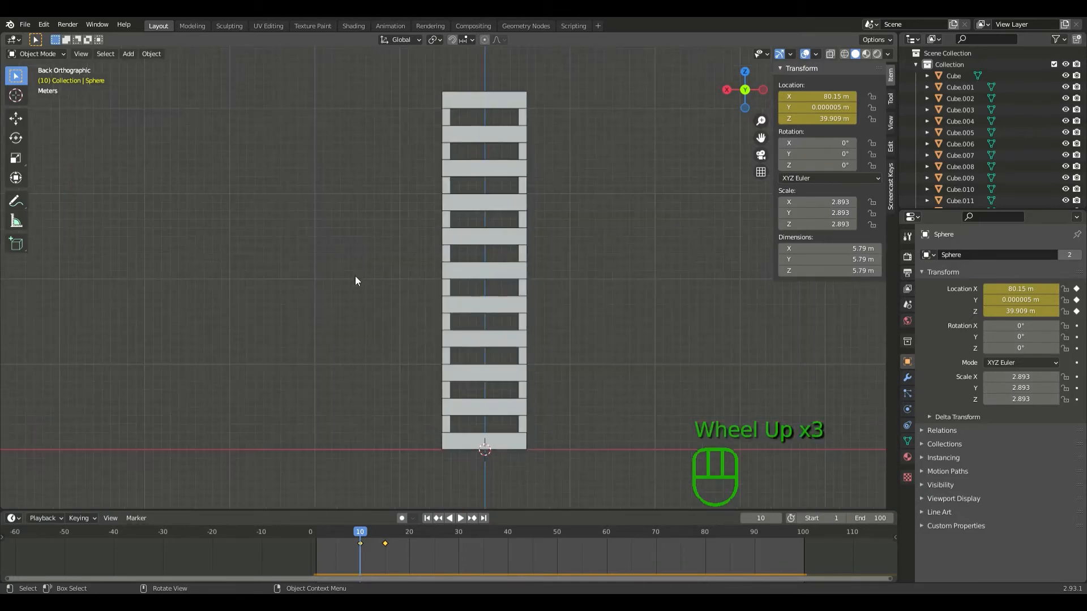
drag(363, 531, 379, 532)
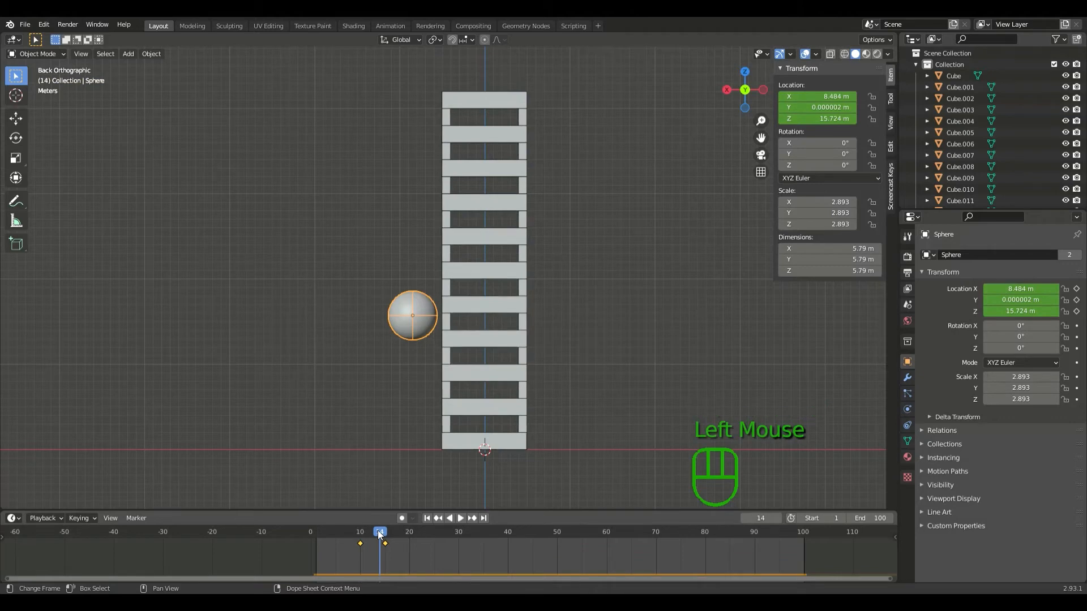
click(907, 409)
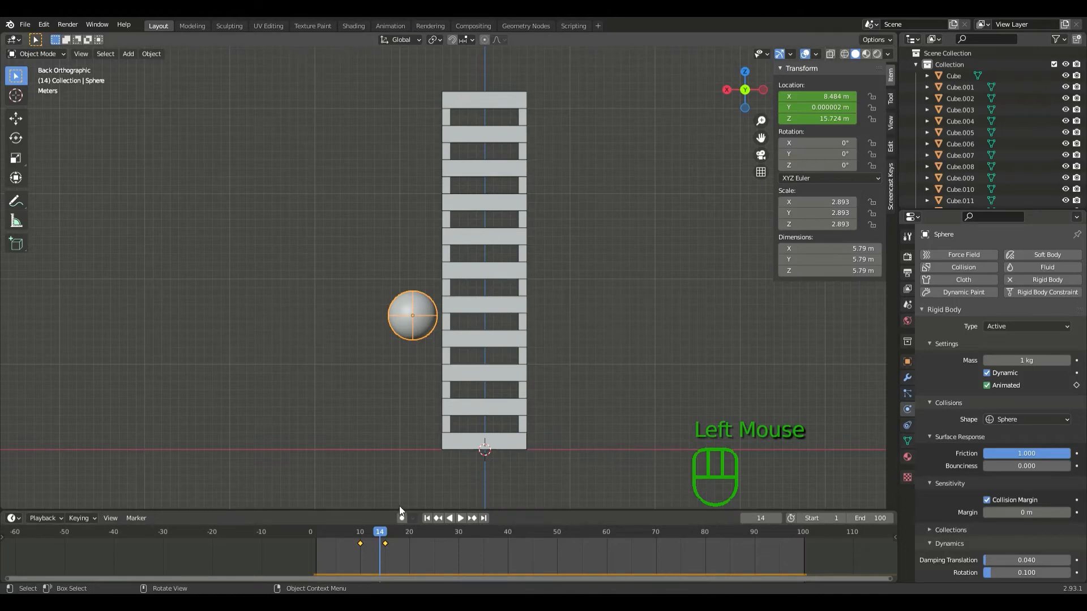
key(Right)
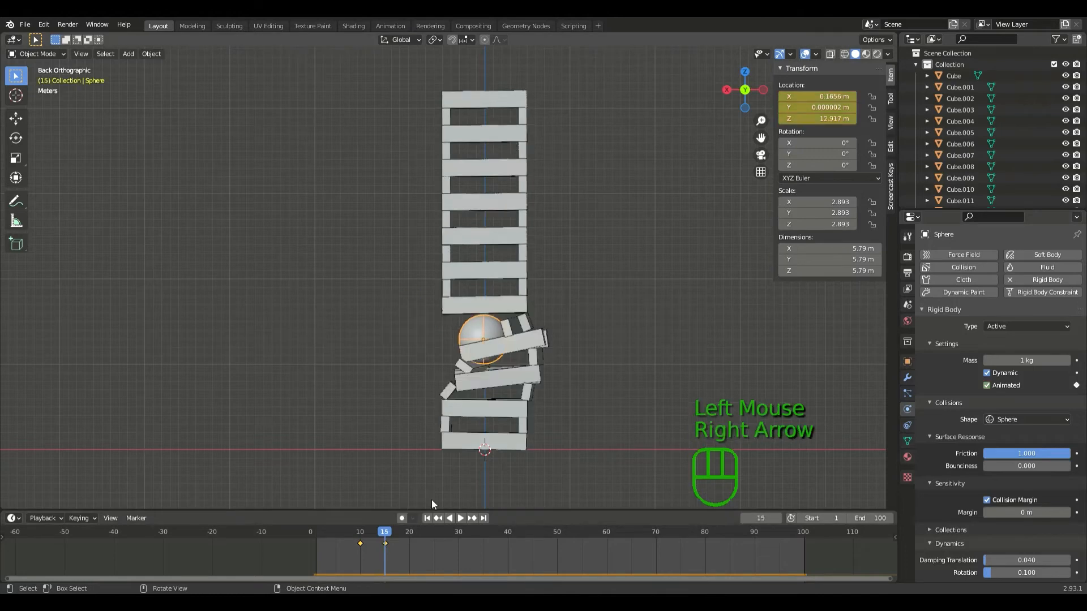
click(1077, 386)
double_click(990, 386)
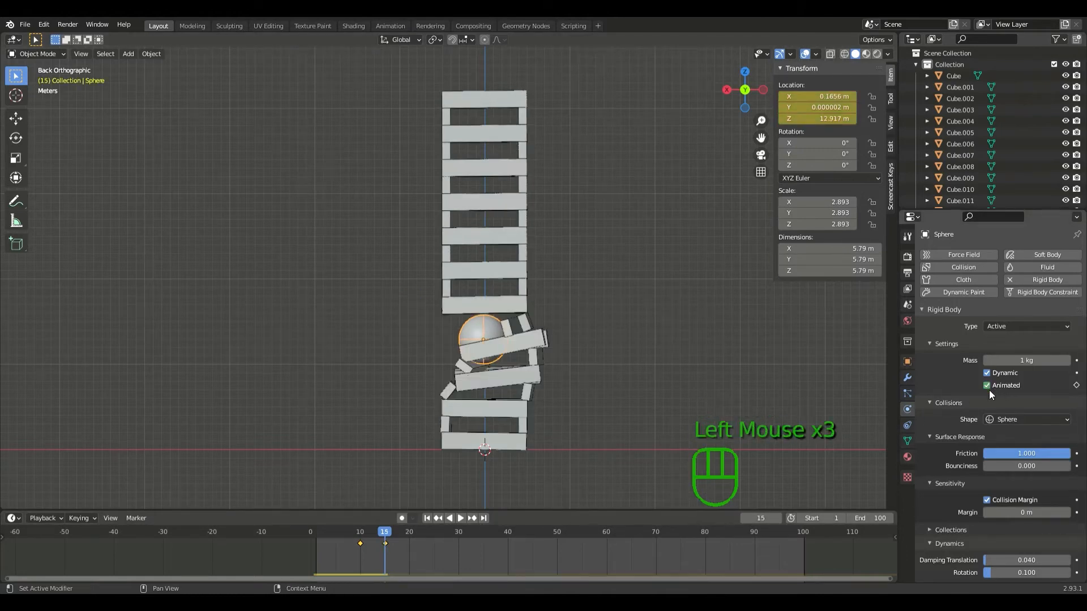
- Keyframe the sphere's rigid body Animated option as enabled at frame 13
key(Left)
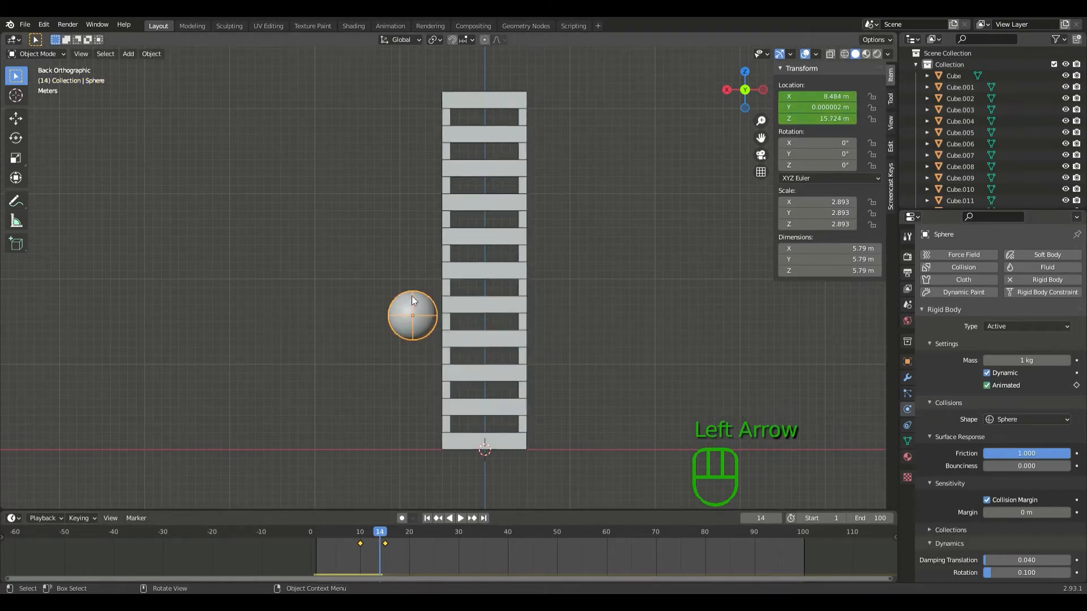
key(Left)
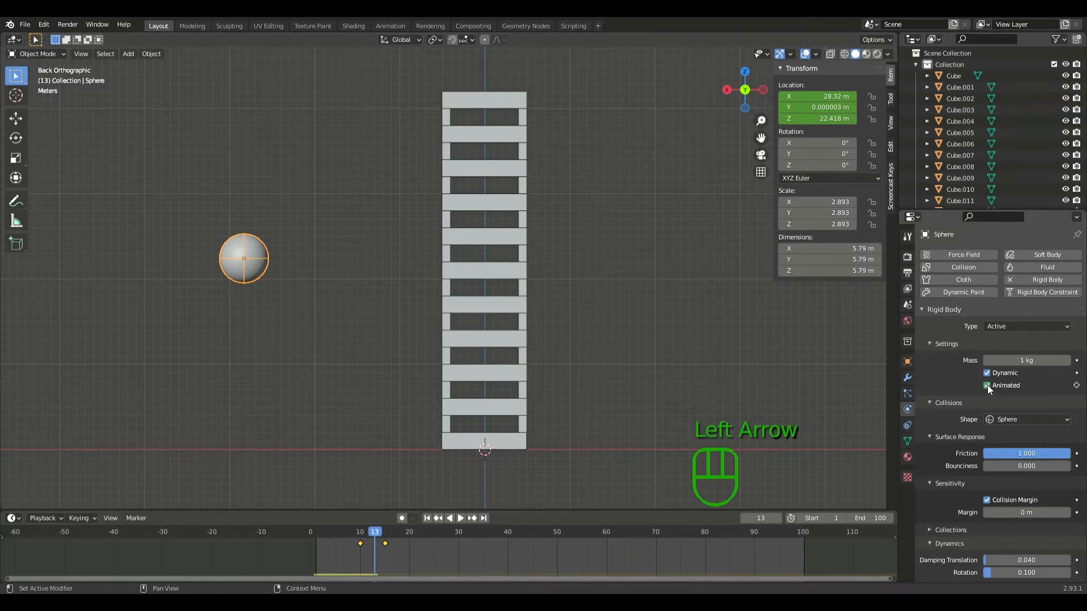
click(1076, 386)
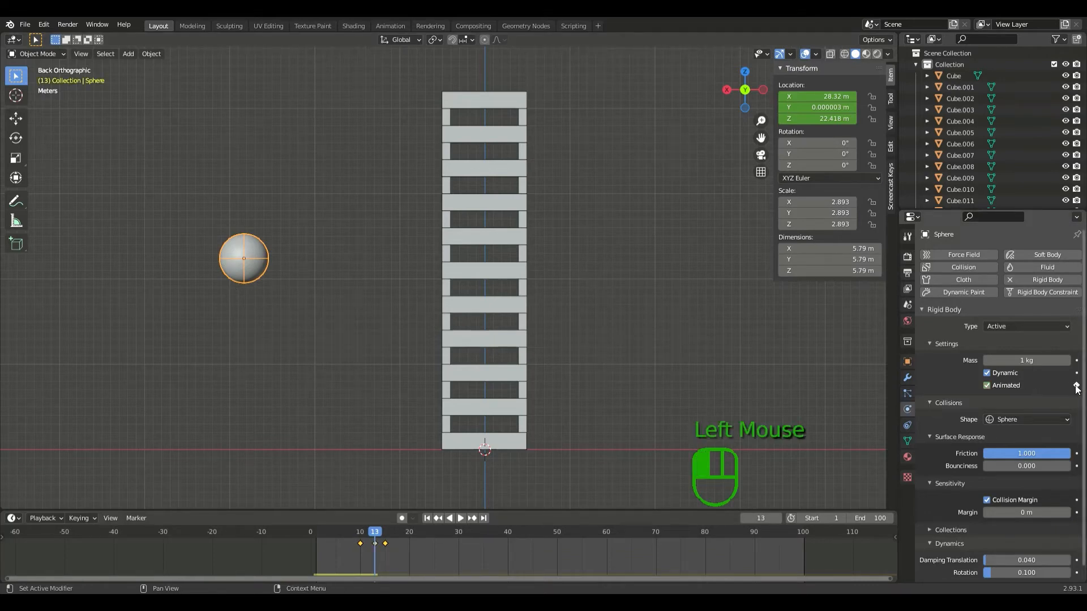
- Disable the sphere's Animated option at frame 14, keyframe it, and advance to frame 15
key(Right)
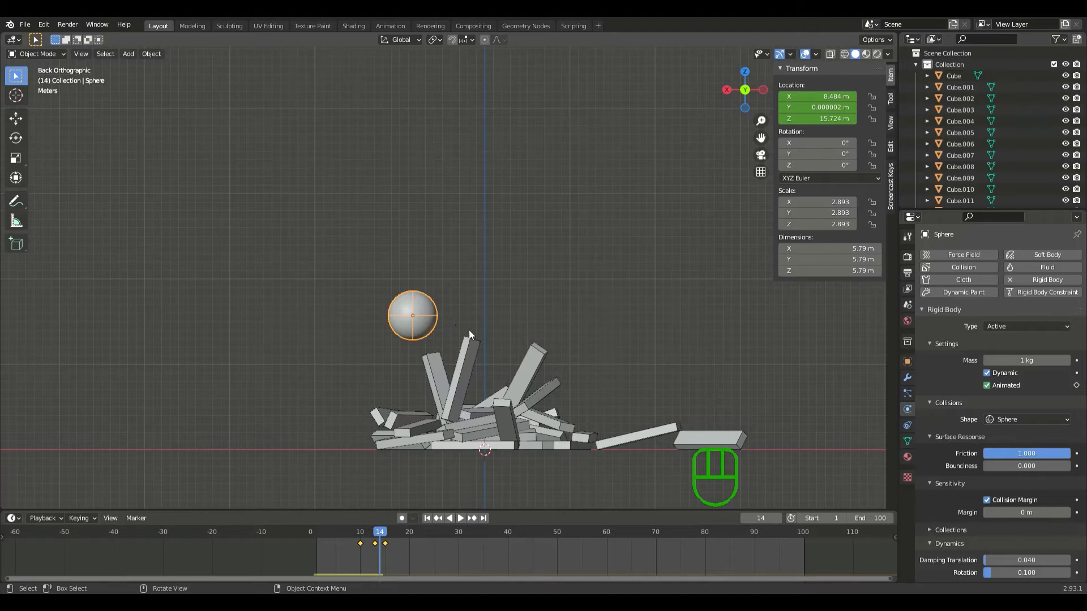
click(987, 387)
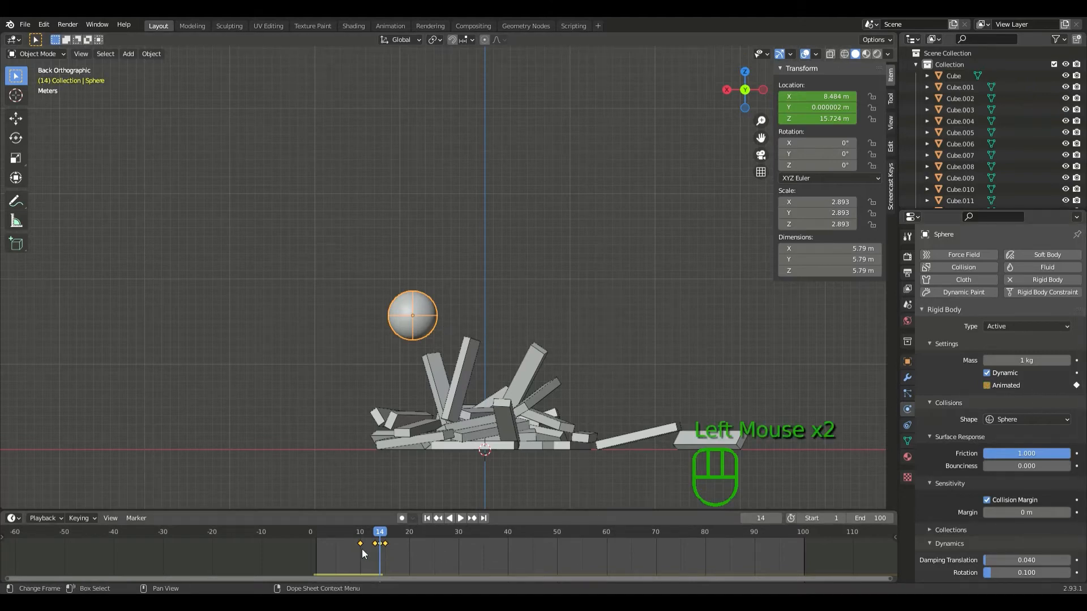
key(Right)
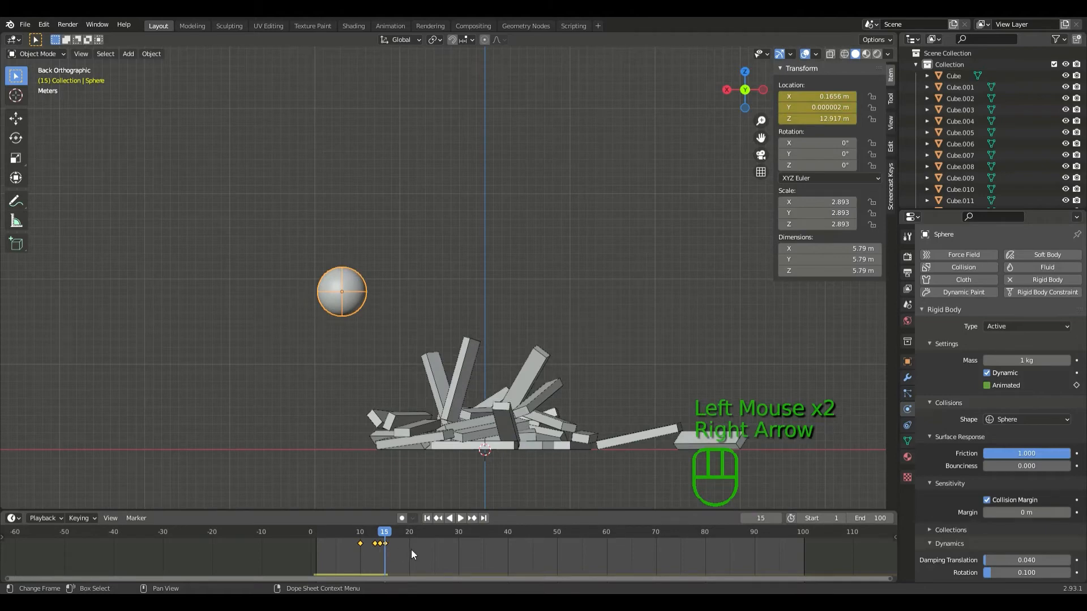
- Step back through the frames before the sphere's release, play the simulation, view the throw in perspective, and stop playback
key(Left)
key(Left)
key(Left)
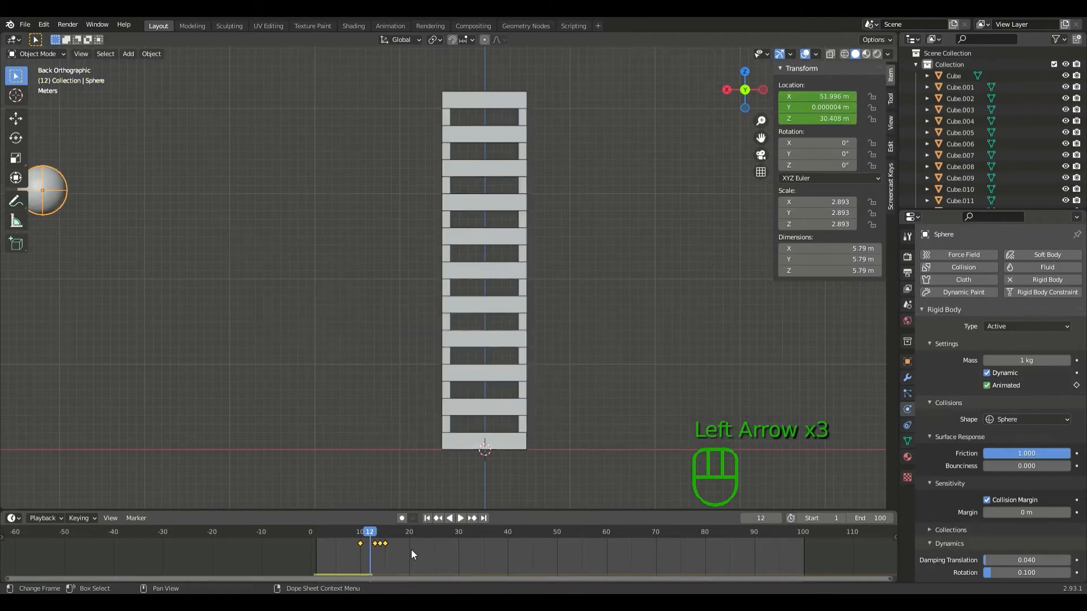
key(Left)
key(Left)
key(Left)
key(Left)
key(Left)
key(Left)
click(461, 519)
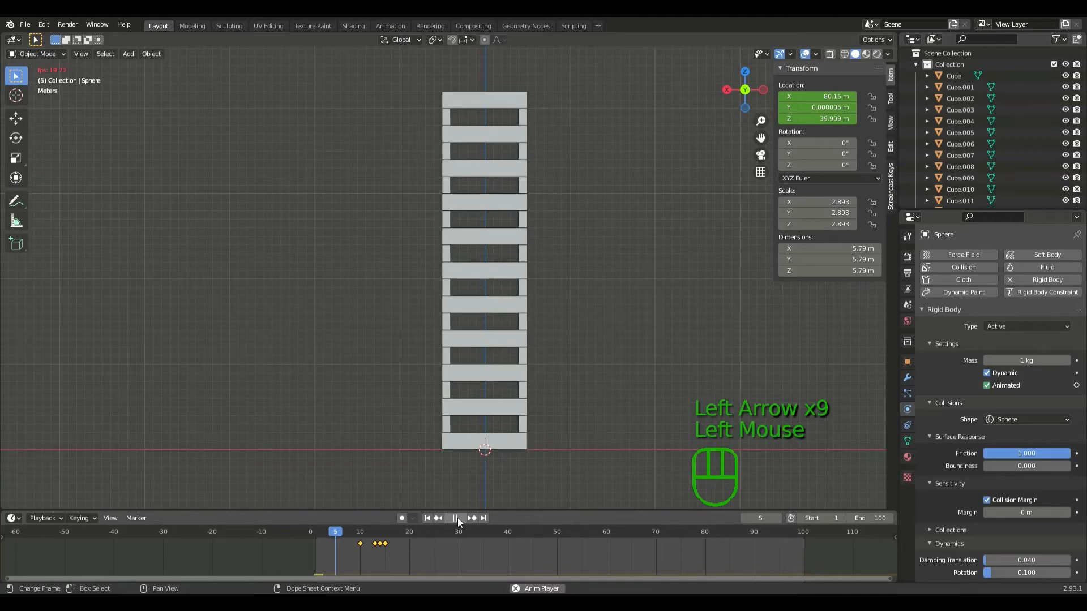
scroll(361, 504, down, 3)
scroll(361, 504, up, 3)
scroll(361, 504, down, 5)
middle_drag(232, 419, 380, 450)
scroll(380, 450, up, 1)
scroll(478, 460, down, 3)
middle_drag(478, 460, 533, 443)
key(space)
- Replay the simulation from the first frame and stop at frame 20, just before the sphere reaches the tower
click(427, 518)
scroll(564, 442, up, 3)
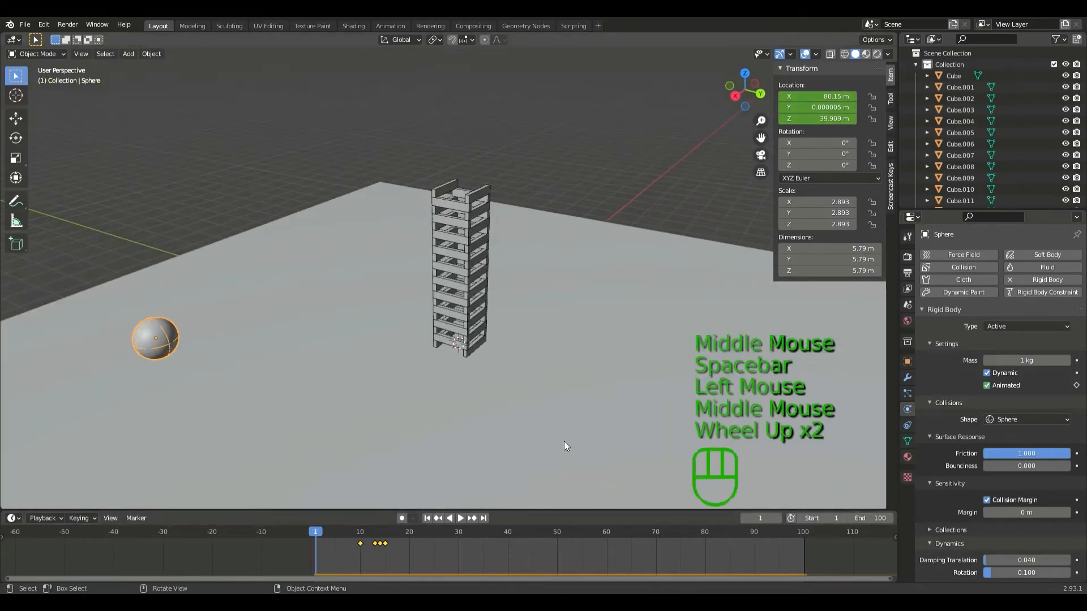
key(space)
key(space)
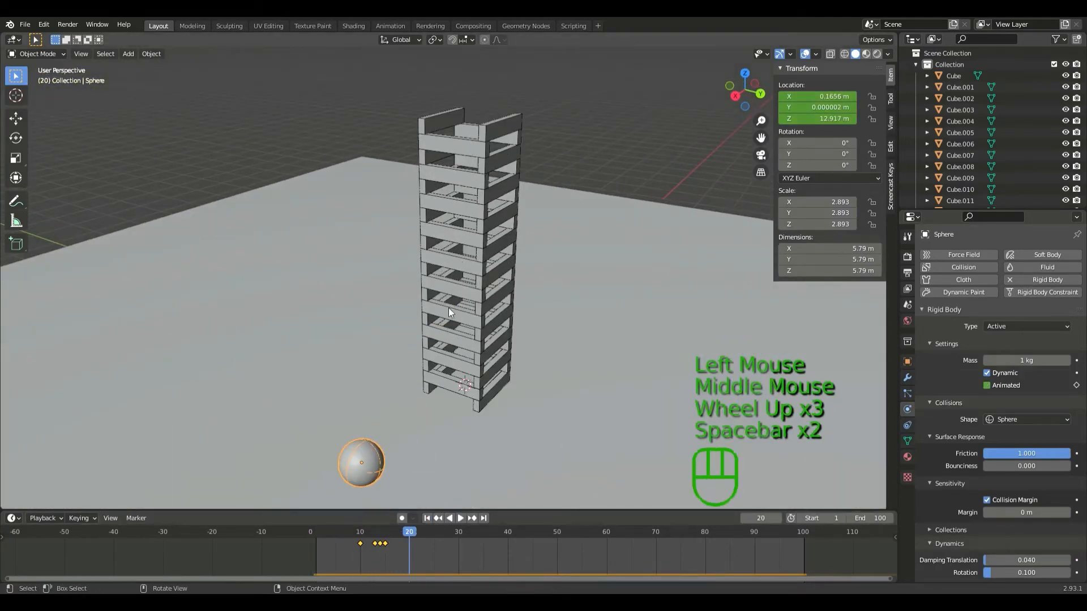
- Set the sphere's rigid body mass to 100000 kg
click(484, 290)
click(348, 461)
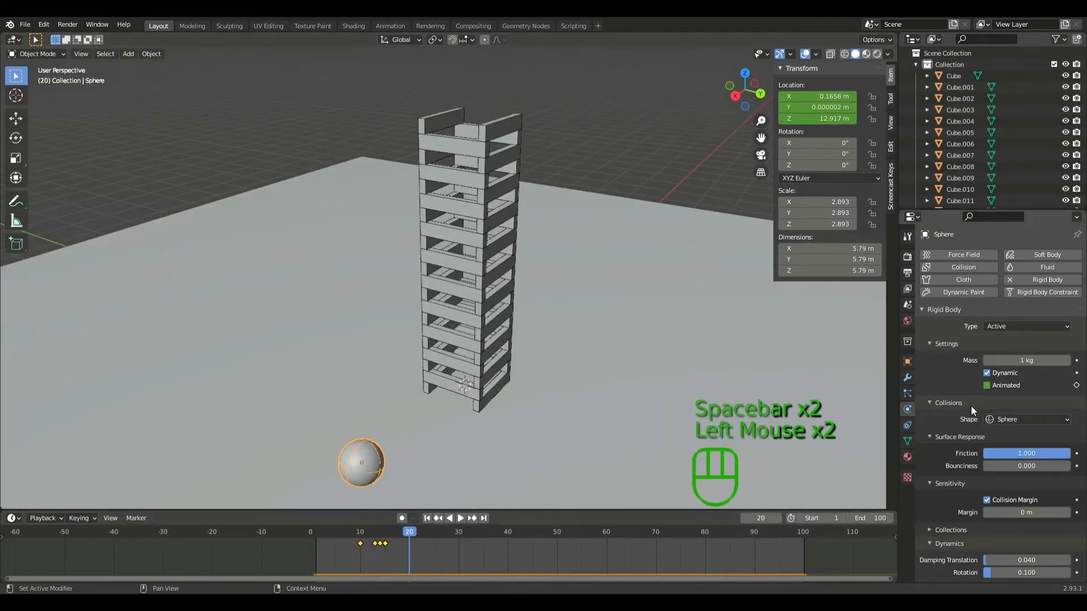
click(1024, 361)
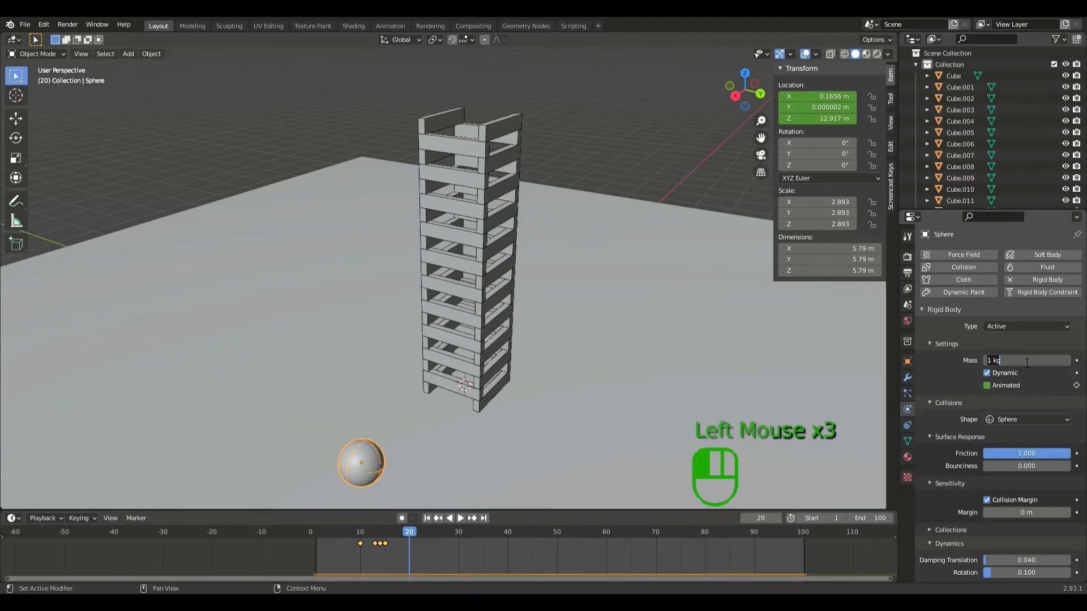
text(00000)
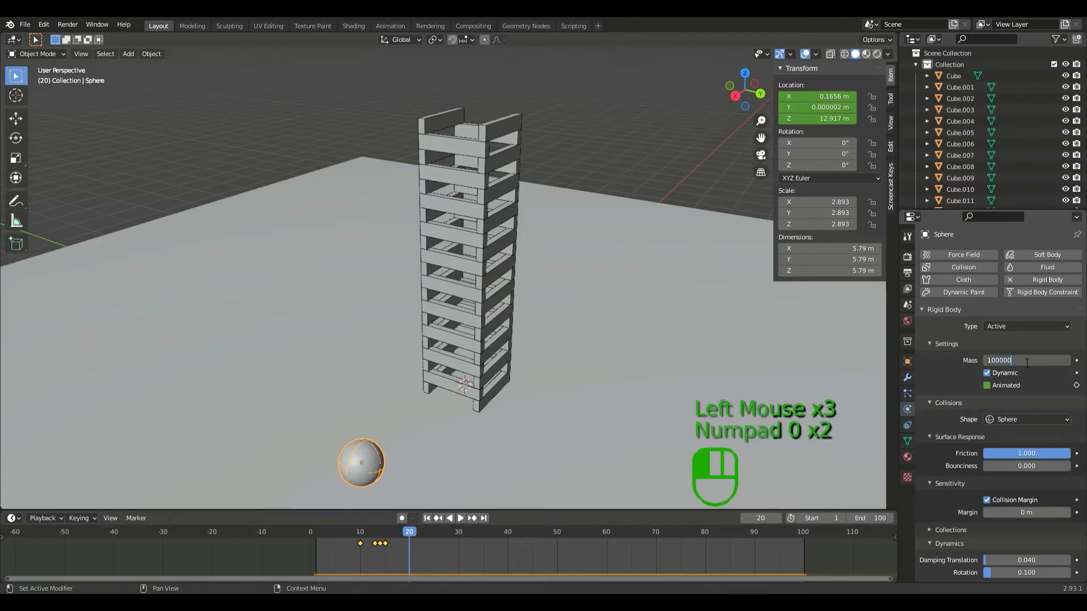
key(Return)
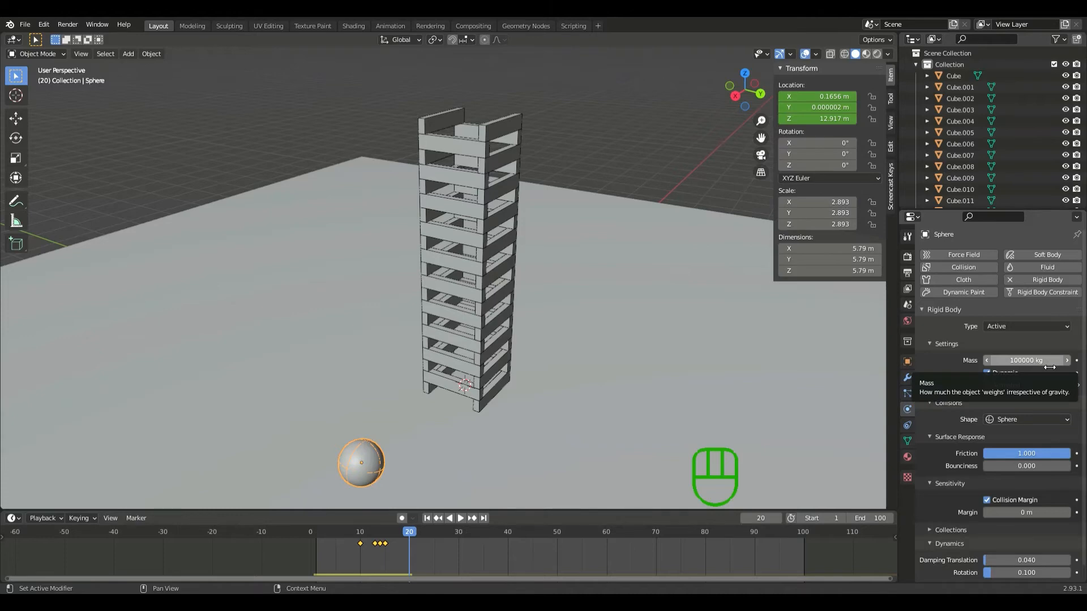
- Play the simulation from the first frame to check the sphere's impact on the tower, and return to frame 1
scroll(817, 243, up, 1)
middle_drag(707, 283, 560, 317)
click(427, 518)
key(space)
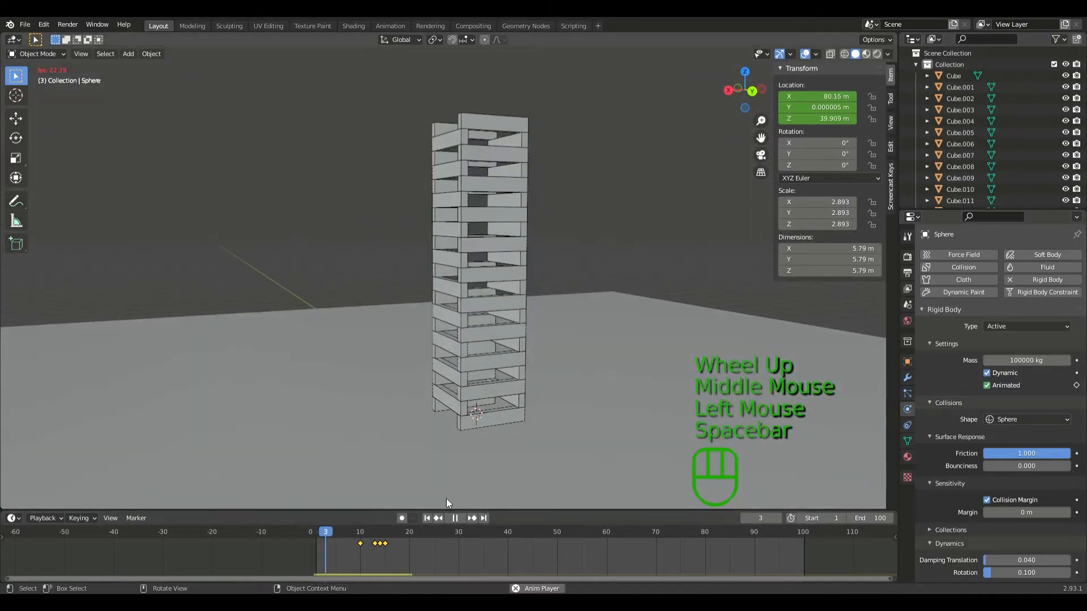
middle_drag(447, 497, 538, 481)
key(space)
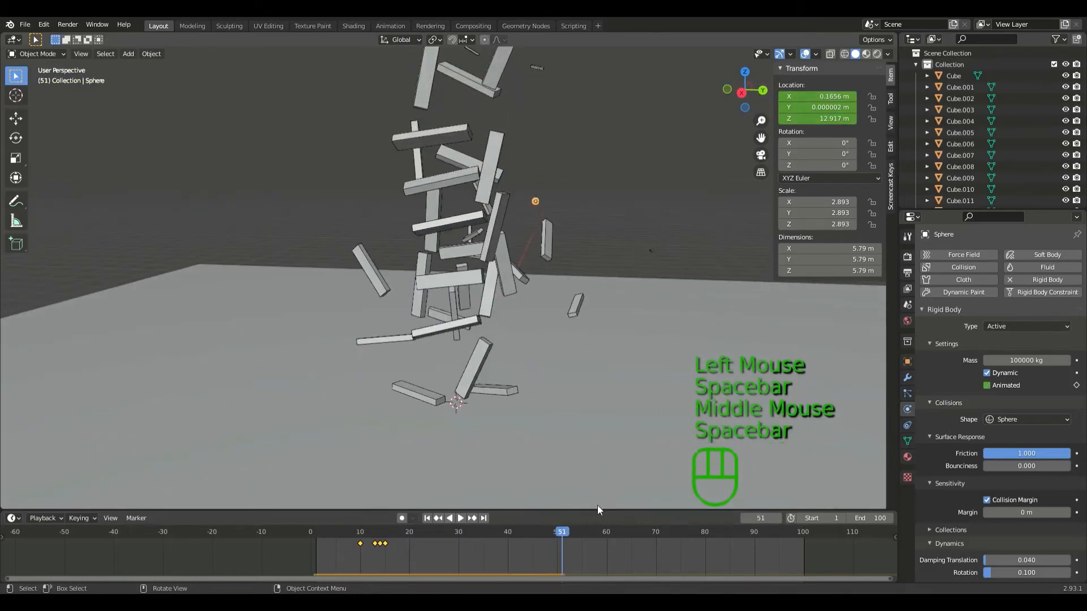
click(428, 518)
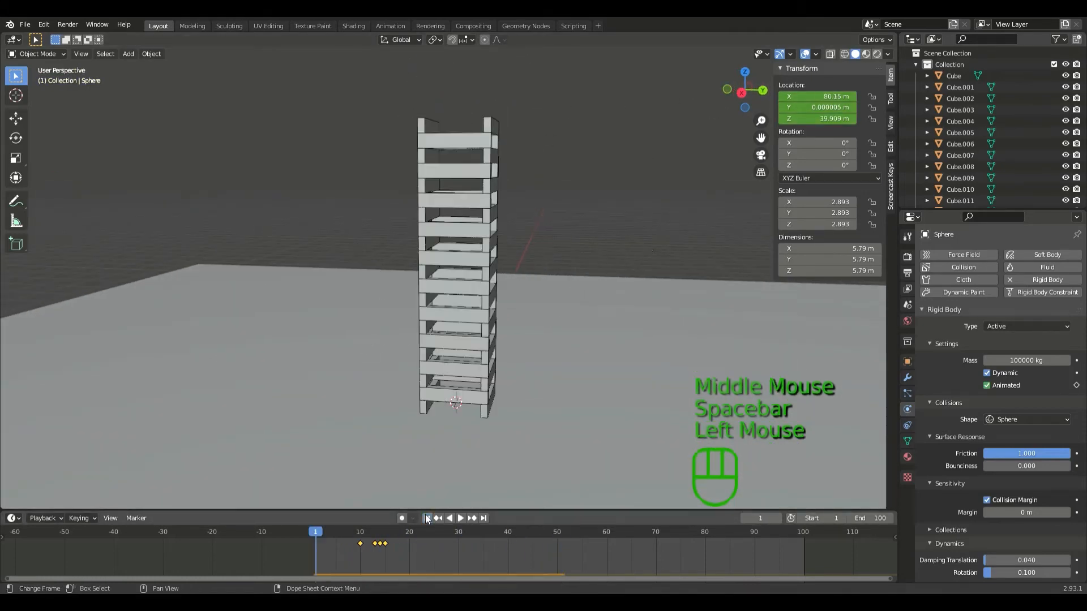
- Set the sphere's rigid body mass to 20000 kg and test the impact by playing the simulation
double_click(1026, 362)
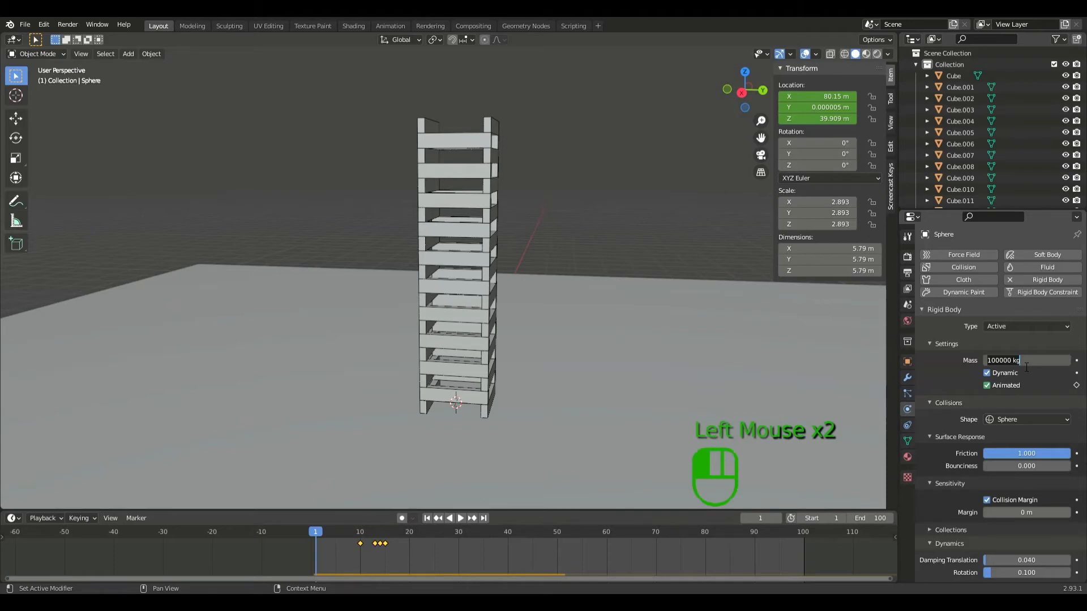
text(20000)
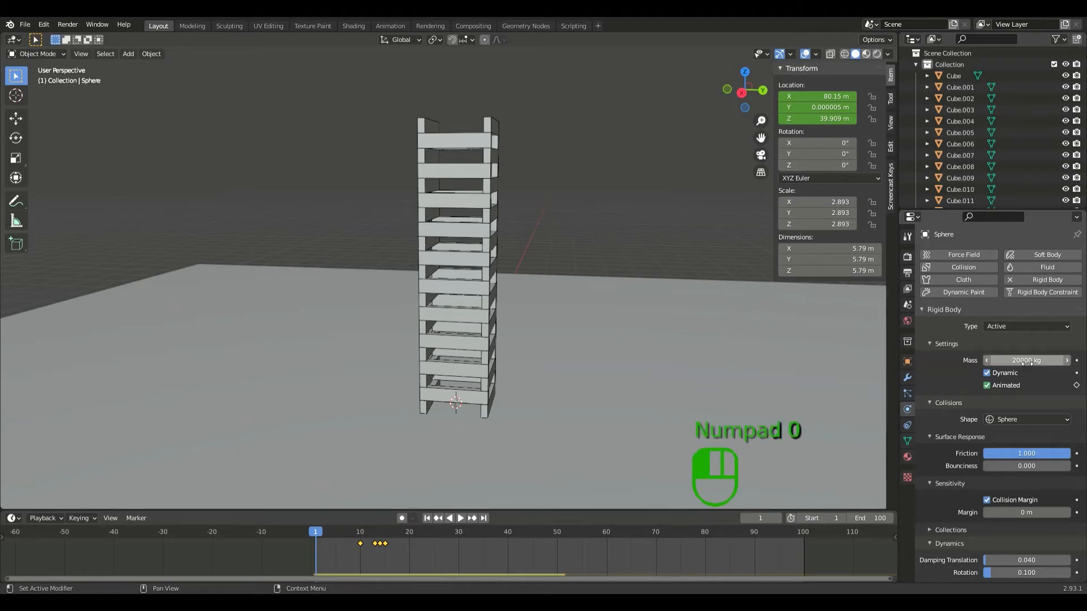
key(space)
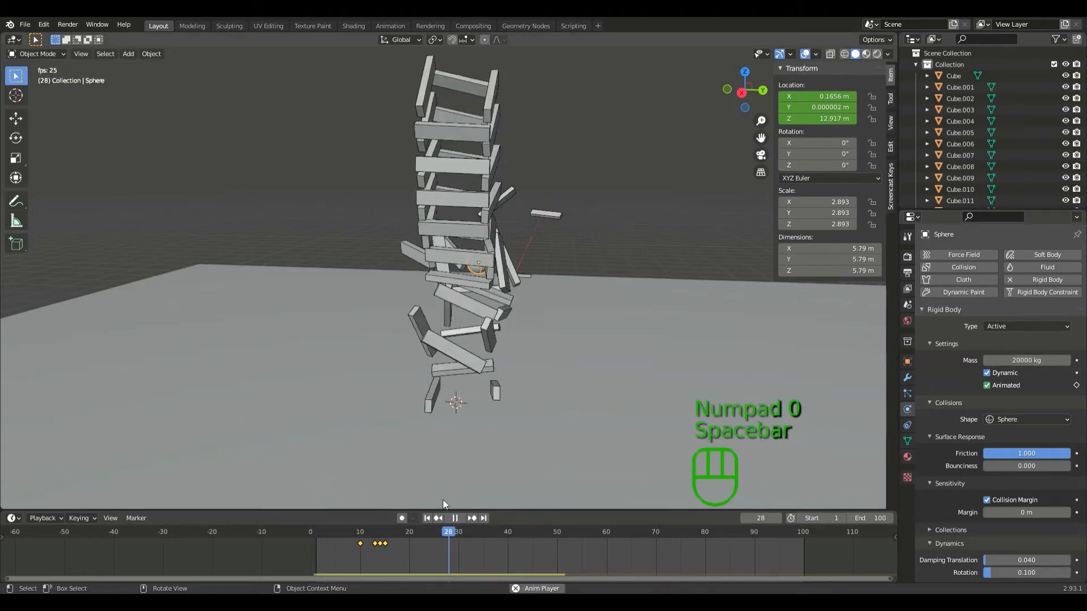
middle_drag(443, 500, 522, 475)
key(space)
- Set the sphere's rigid body mass to 10000 kg and test the impact by playing from the first frame
click(1054, 362)
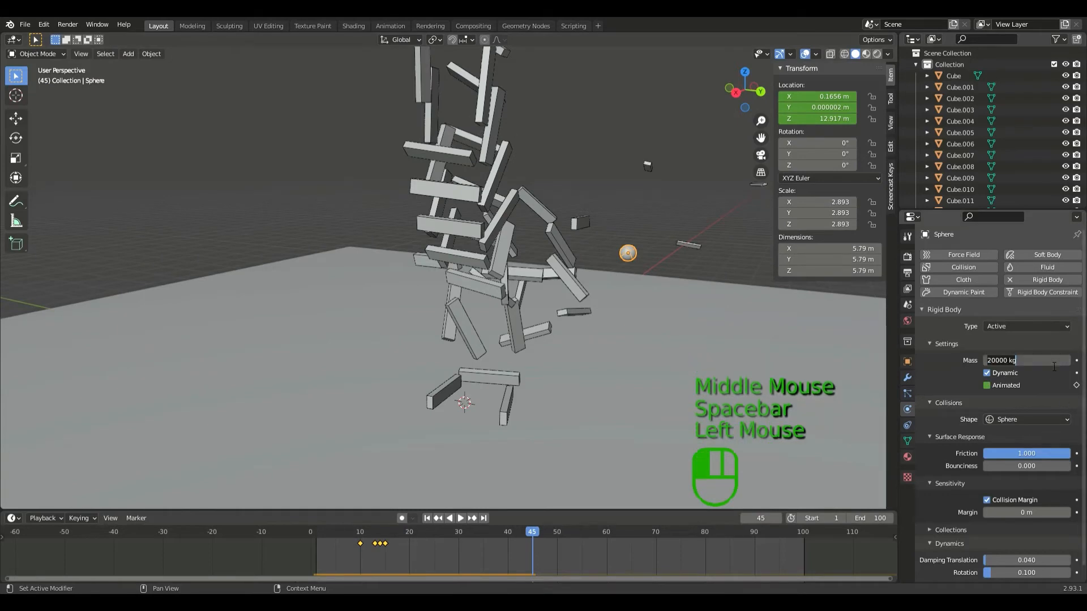
text(10000)
key(Return)
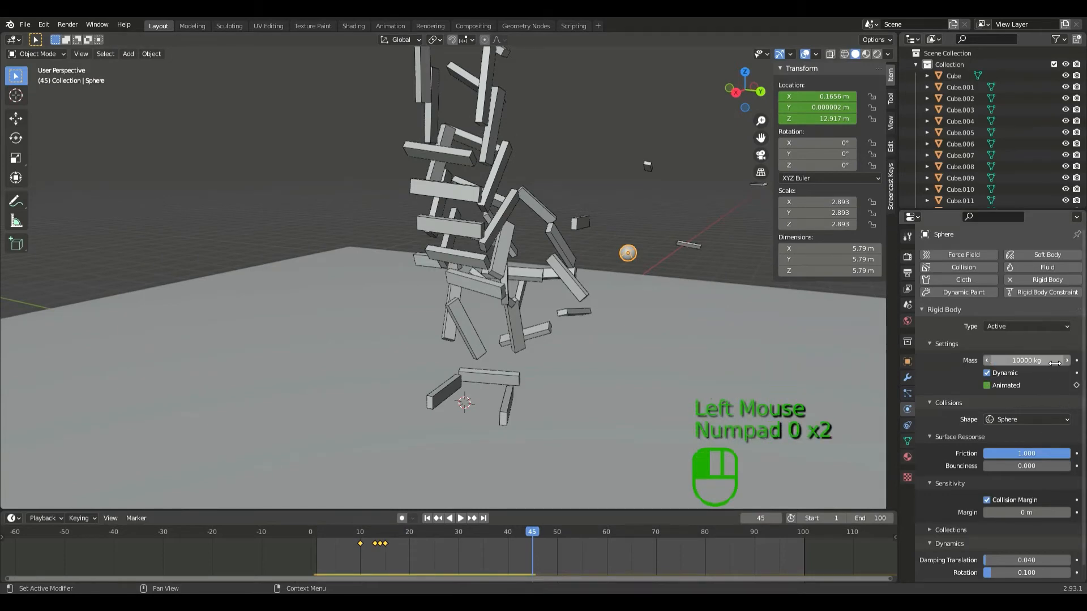
click(426, 519)
key(space)
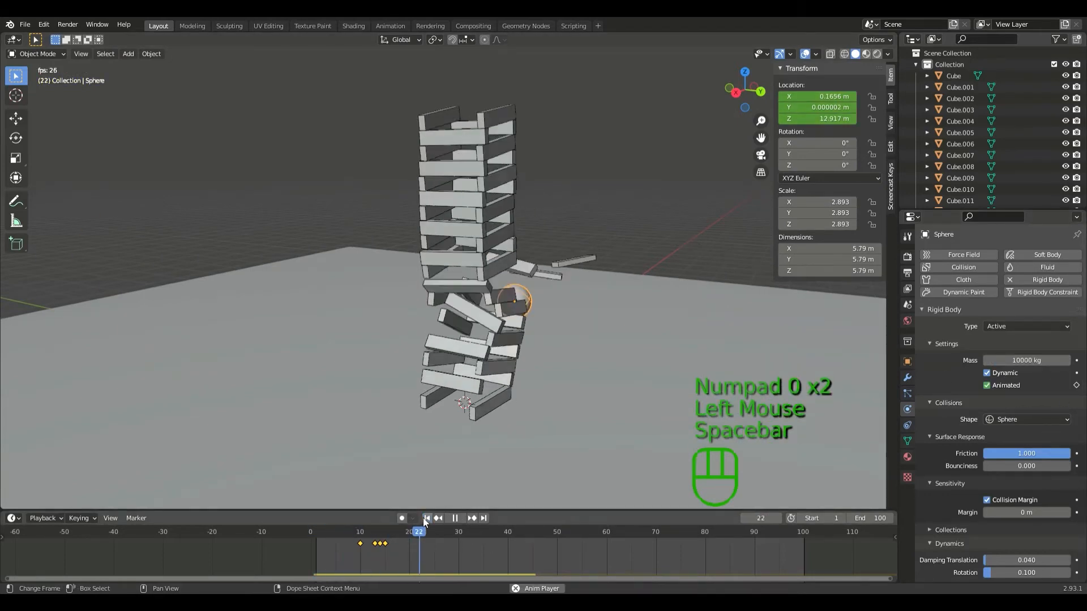
key(space)
- Set the sphere's rigid body mass to 5000 kg and play the collision from the first frame
click(1033, 362)
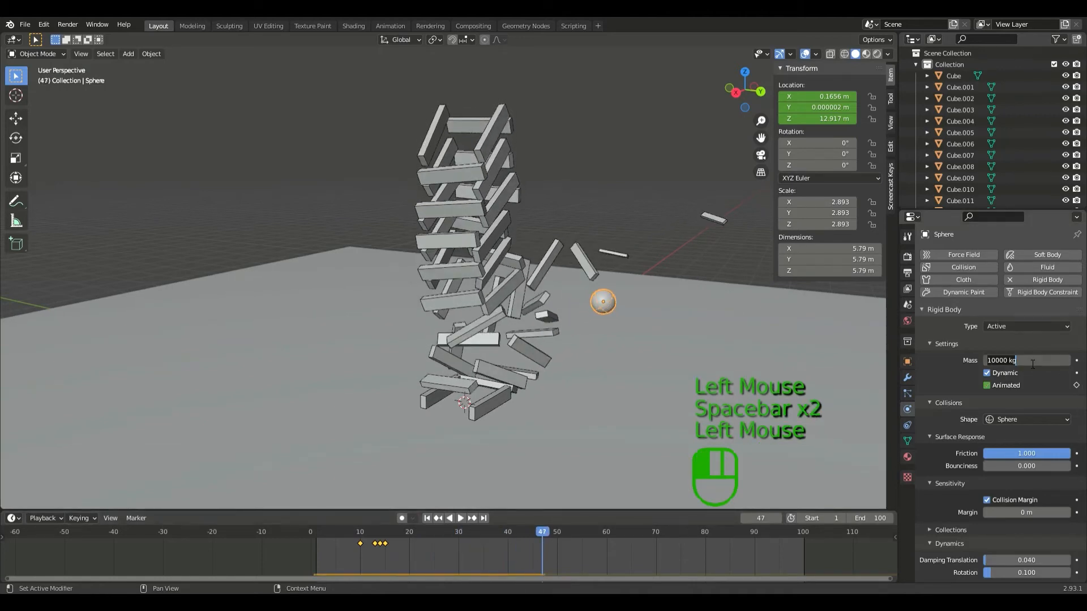
text(5000)
key(Return)
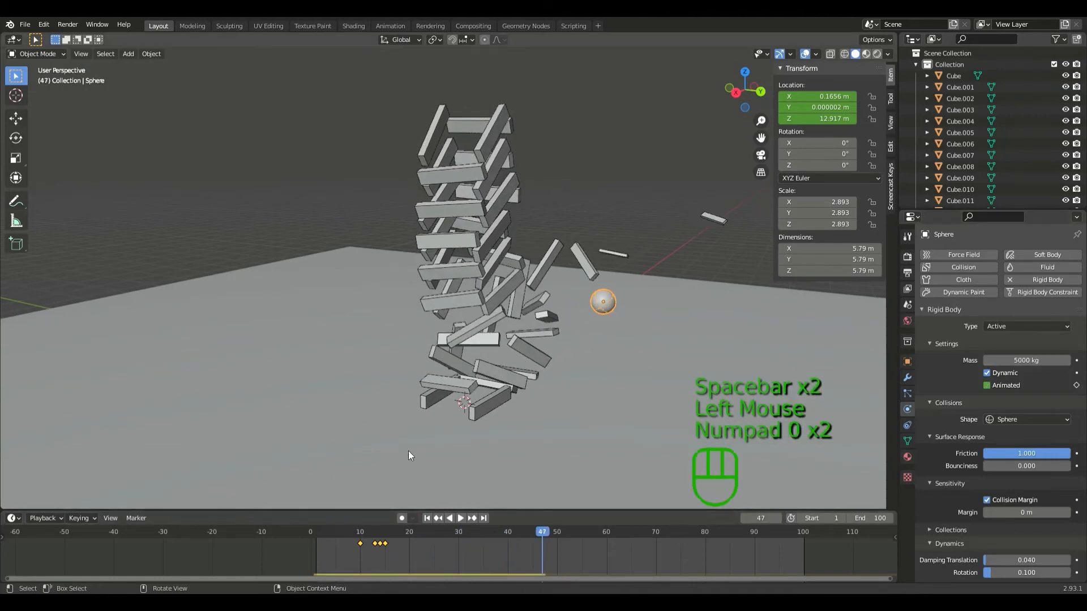
click(427, 519)
click(427, 519)
key(space)
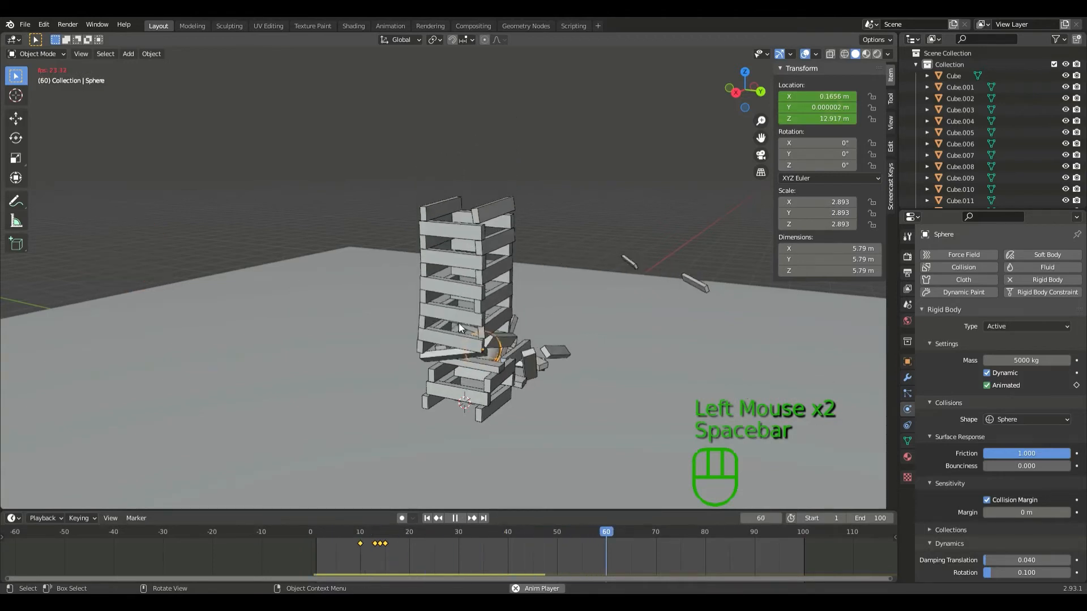
mouse_move(601, 470)
middle_down()
mouse_move(573, 453)
mouse_move(592, 471)
middle_up()
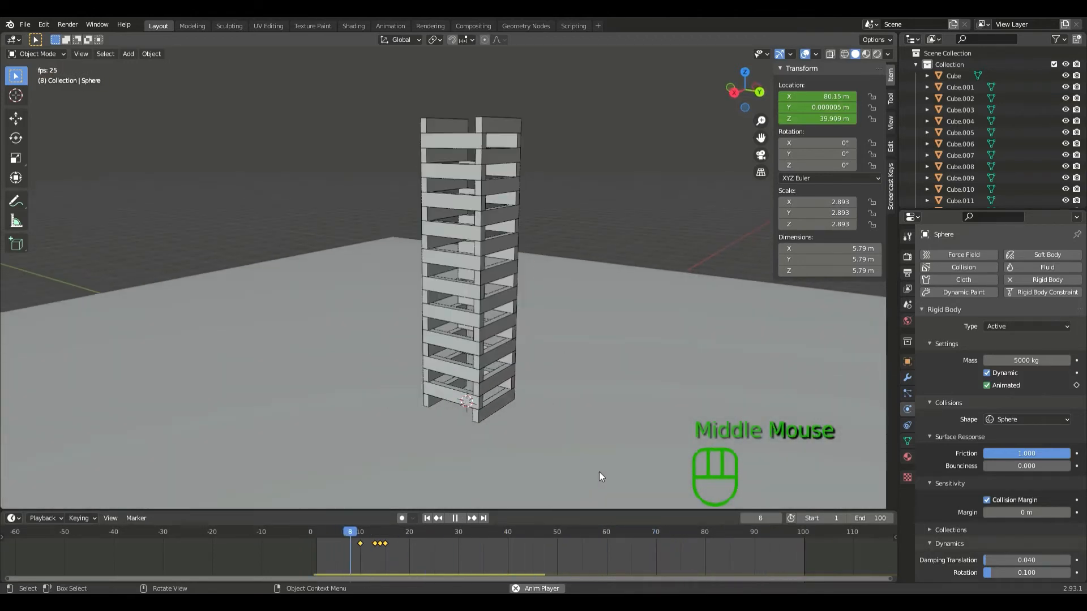
- Set the scene's end frame to 150
click(868, 519)
text(15)
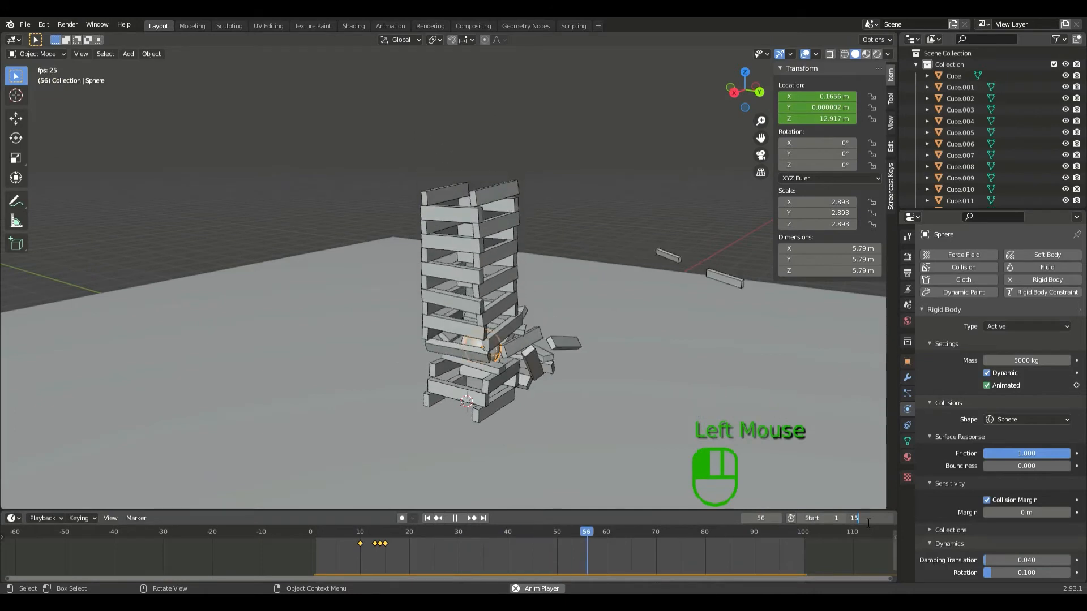
text(0)
key(Return)
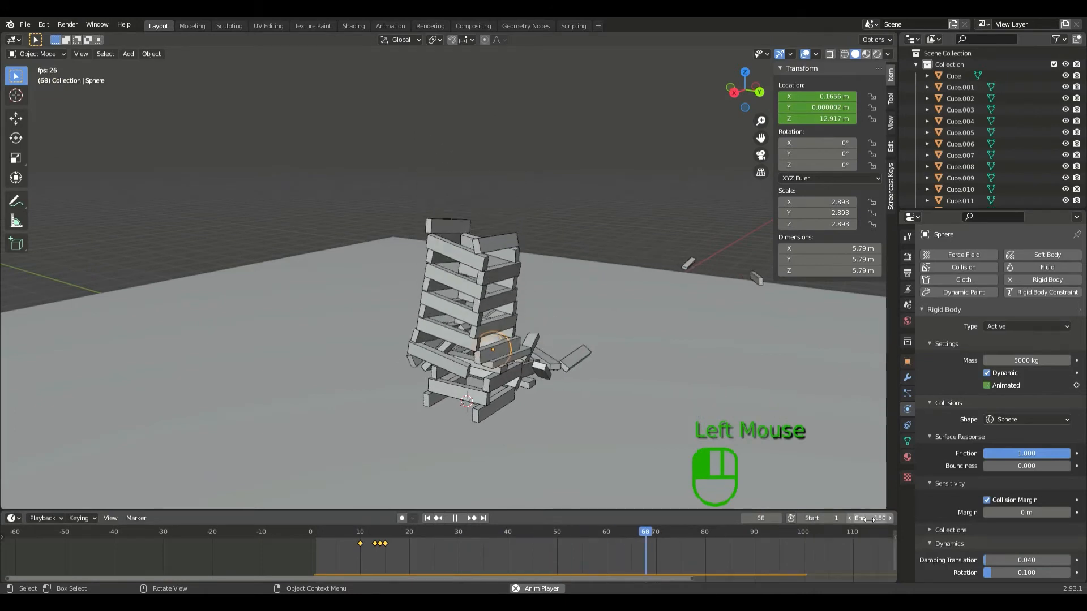
- Set the simulation end of the scene's Rigid Body World cache to frame 150
click(908, 305)
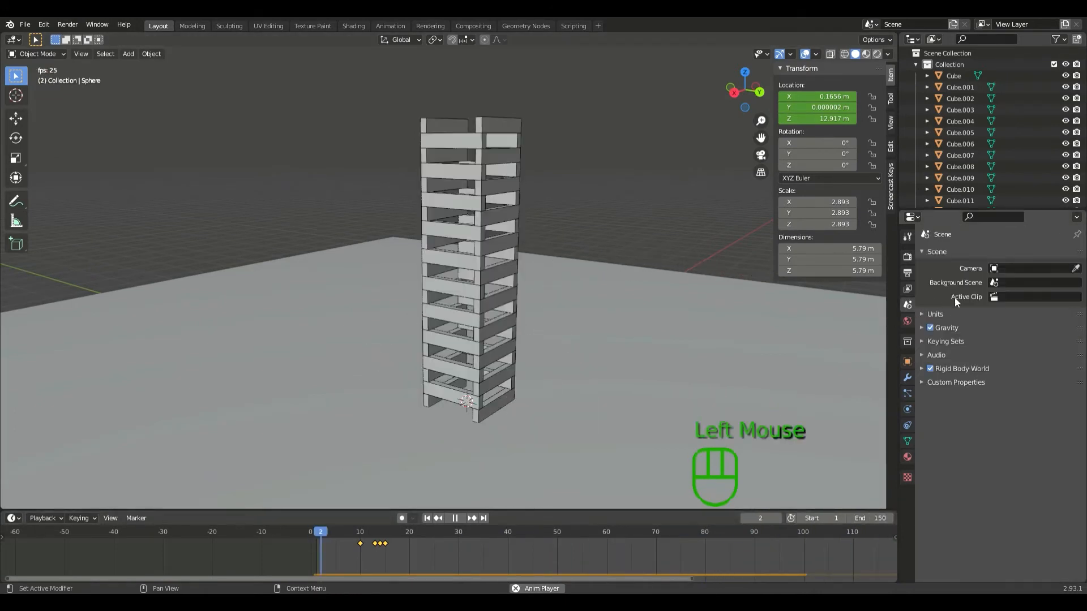
click(964, 369)
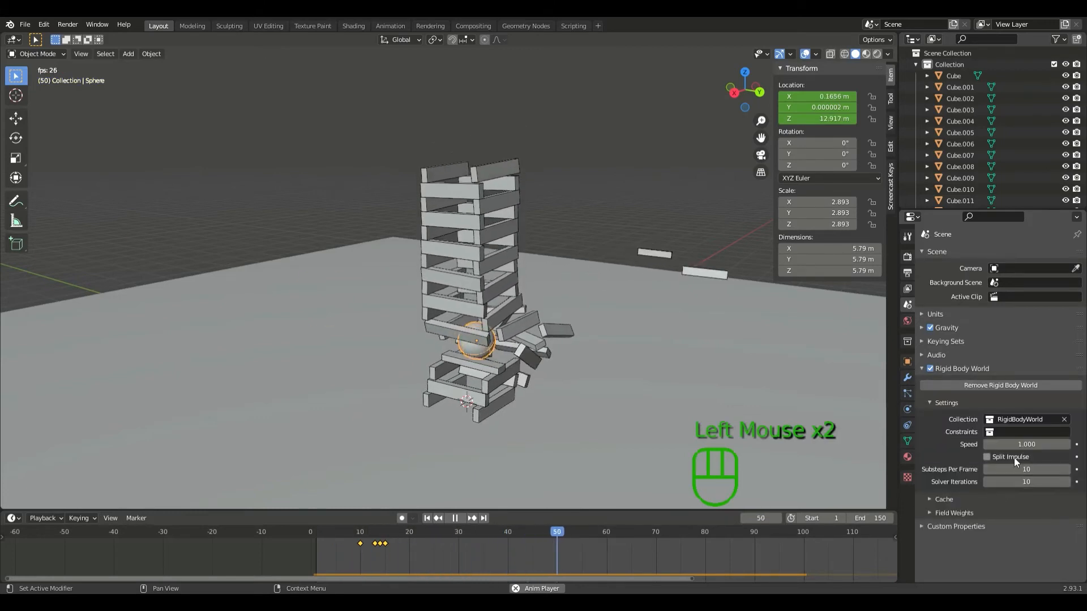
click(949, 501)
scroll(963, 478, down, 3)
click(1020, 485)
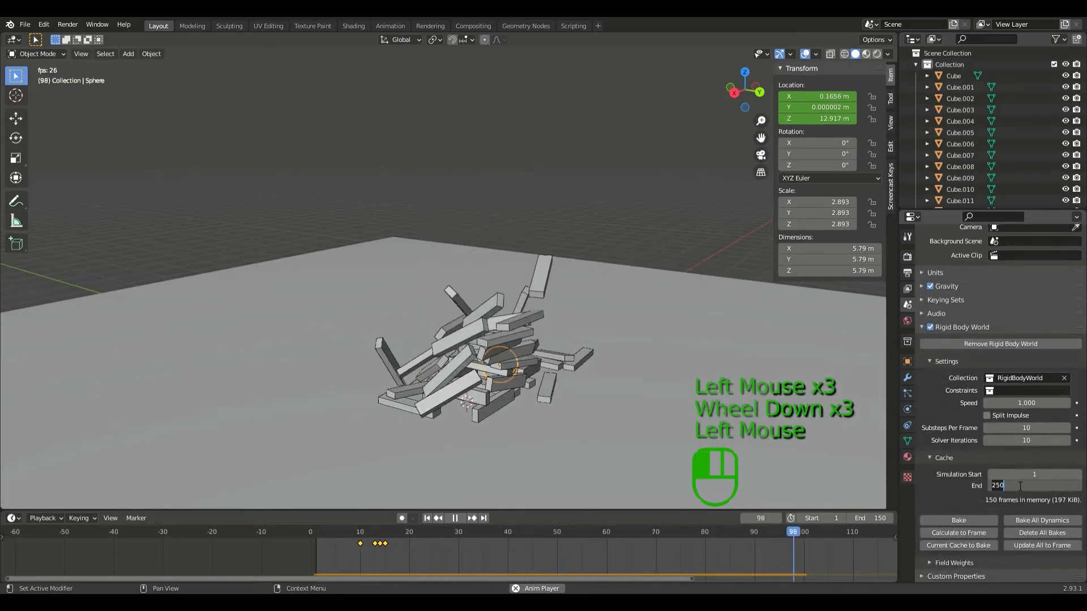
text(05)
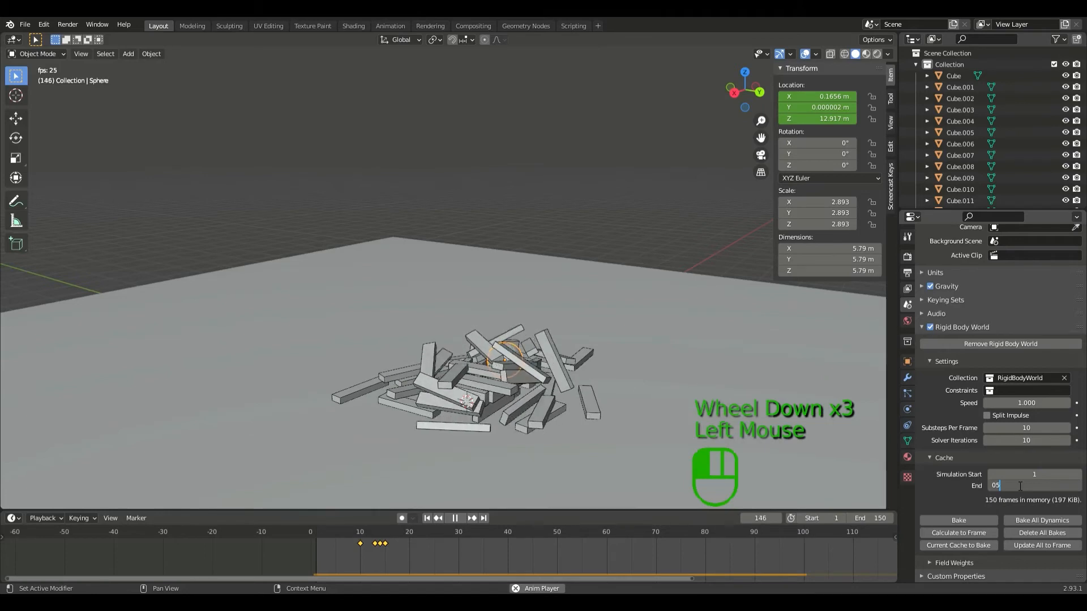
key(BackSpace)
key(BackSpace)
text(125)
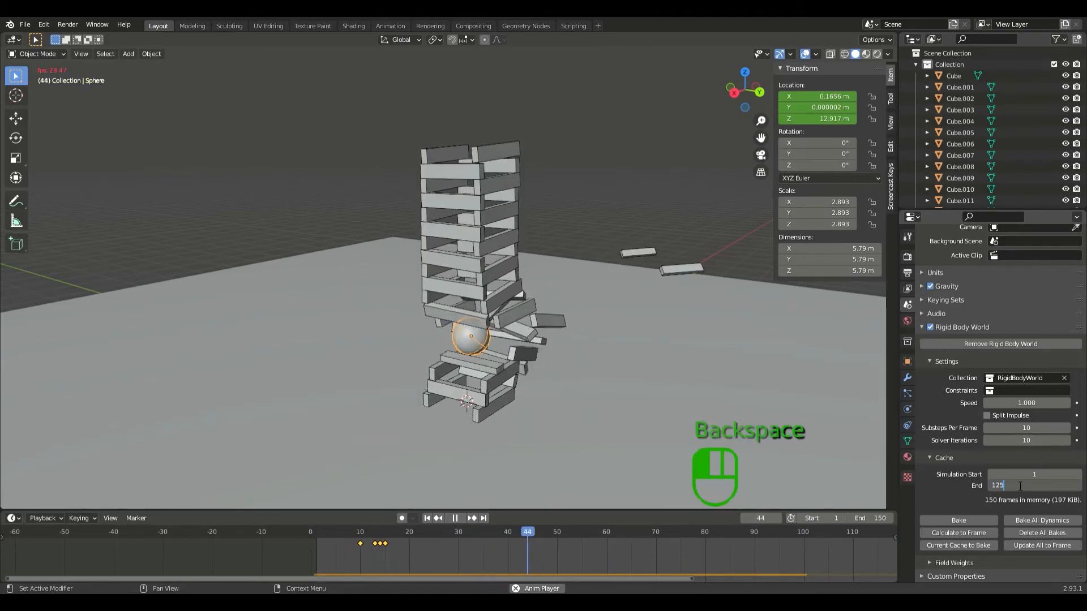
key(BackSpace)
key(BackSpace)
text(50)
key(Return)
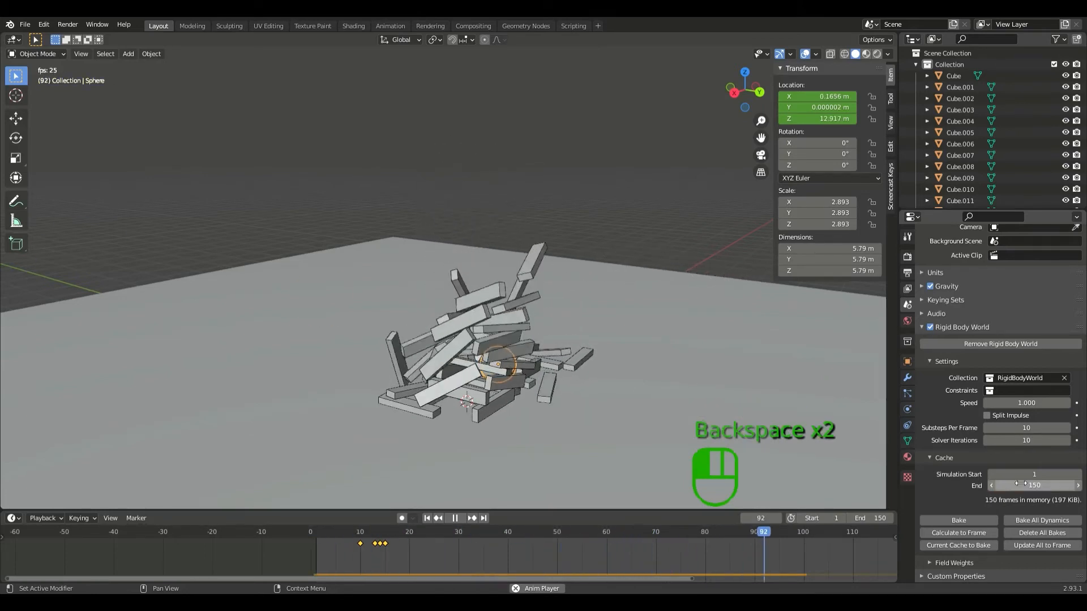
- Watch the extended simulation with the full 150-frame range visible, stop playback, and return to the first frame
scroll(780, 543, down, 2)
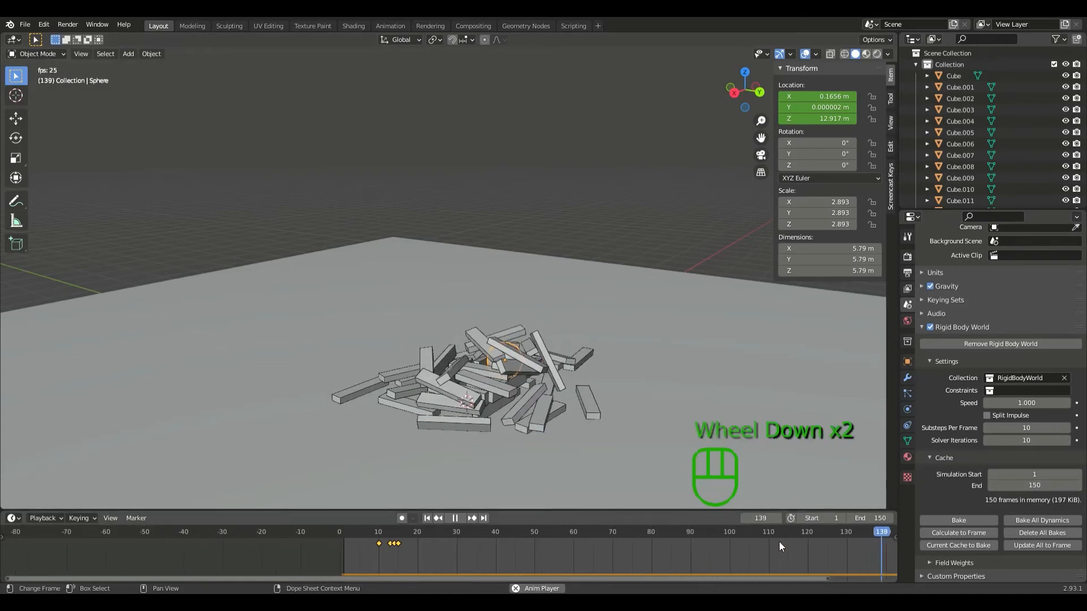
middle_drag(779, 542, 613, 542)
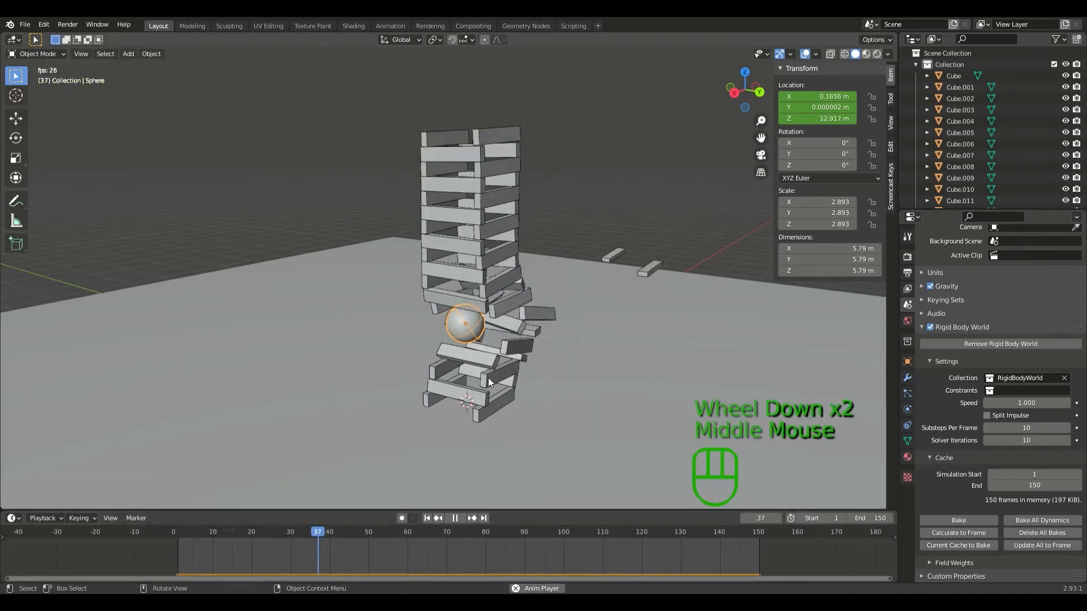
mouse_move(580, 442)
middle_down()
mouse_move(508, 413)
mouse_move(541, 441)
mouse_move(587, 446)
middle_up()
key(space)
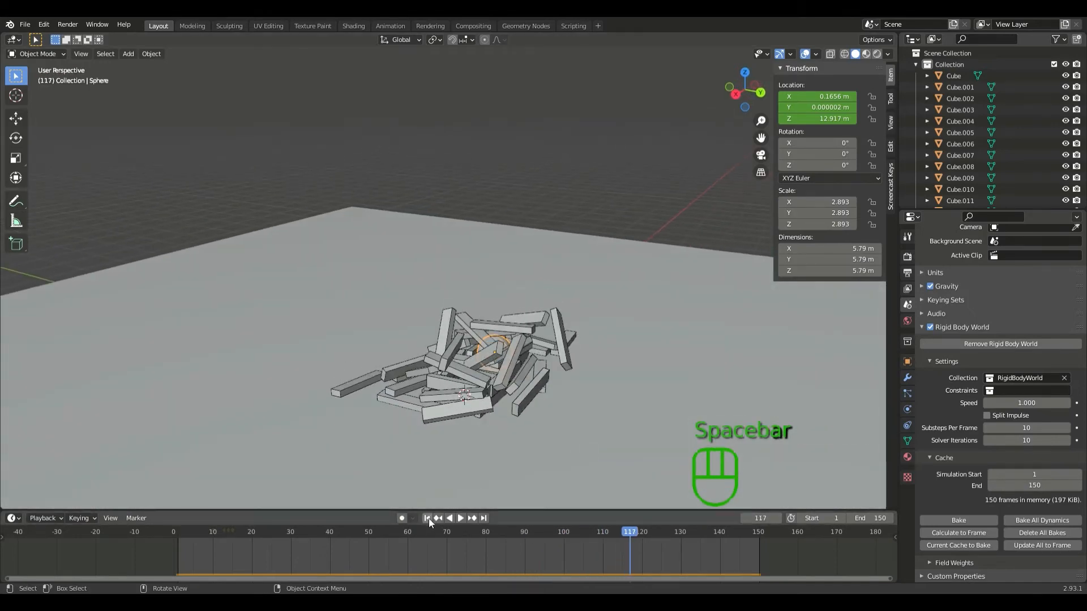
click(428, 518)
- Select the sphere, tower blocks and ground together, and clear the selection
middle_drag(487, 453, 637, 388)
scroll(567, 397, down, 4)
middle_drag(564, 393, 632, 388)
scroll(555, 399, down, 1)
scroll(555, 399, up, 2)
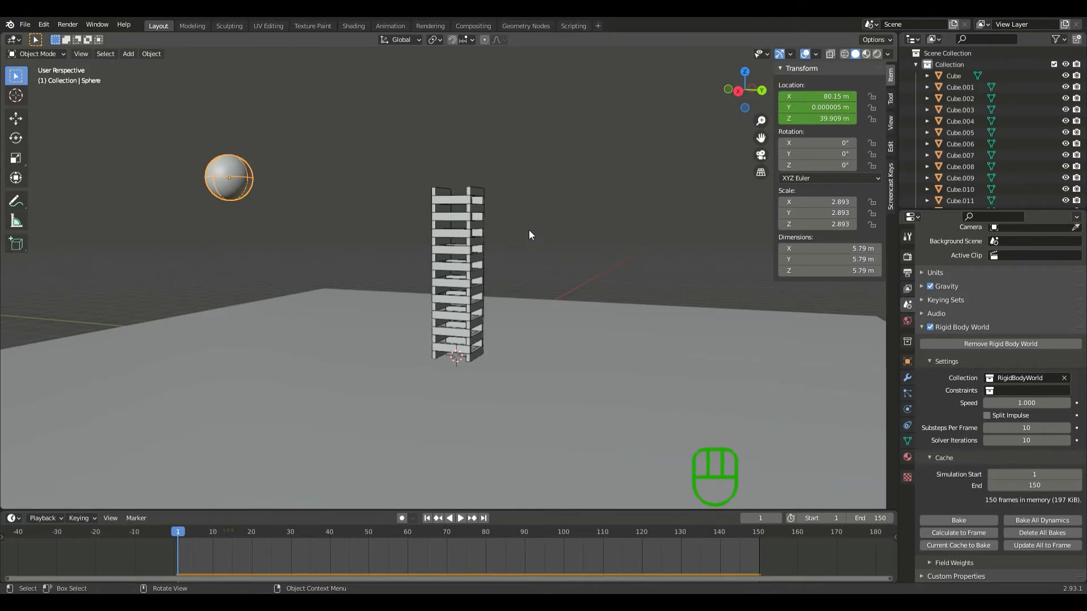
drag(636, 175, 117, 346)
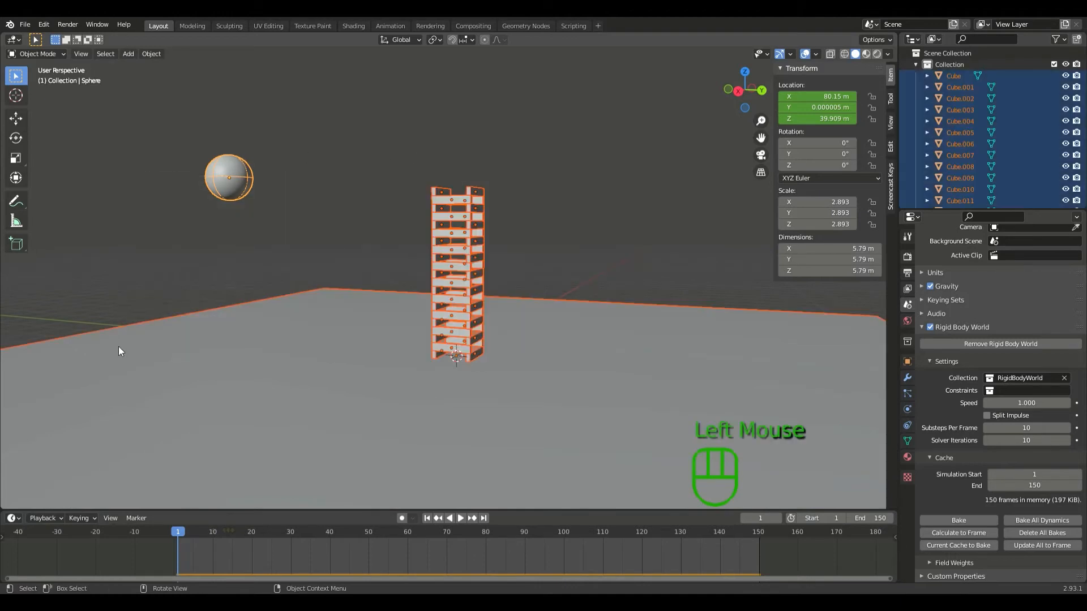
click(120, 284)
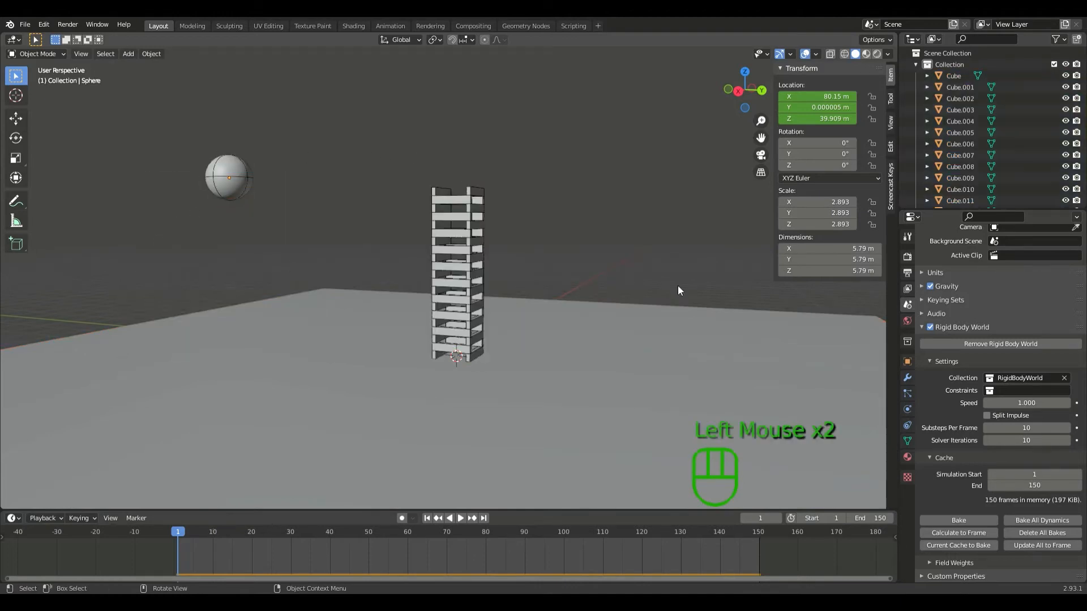
- Show the scene in material preview shading and create a new material on the sphere
click(866, 54)
middle_drag(580, 196, 560, 204)
click(253, 229)
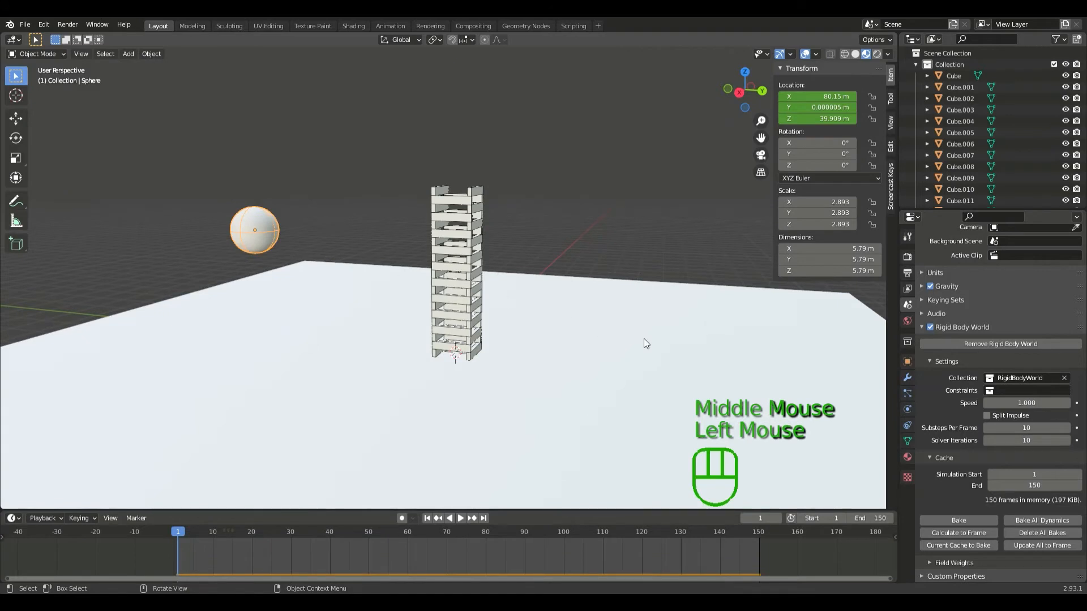
click(907, 457)
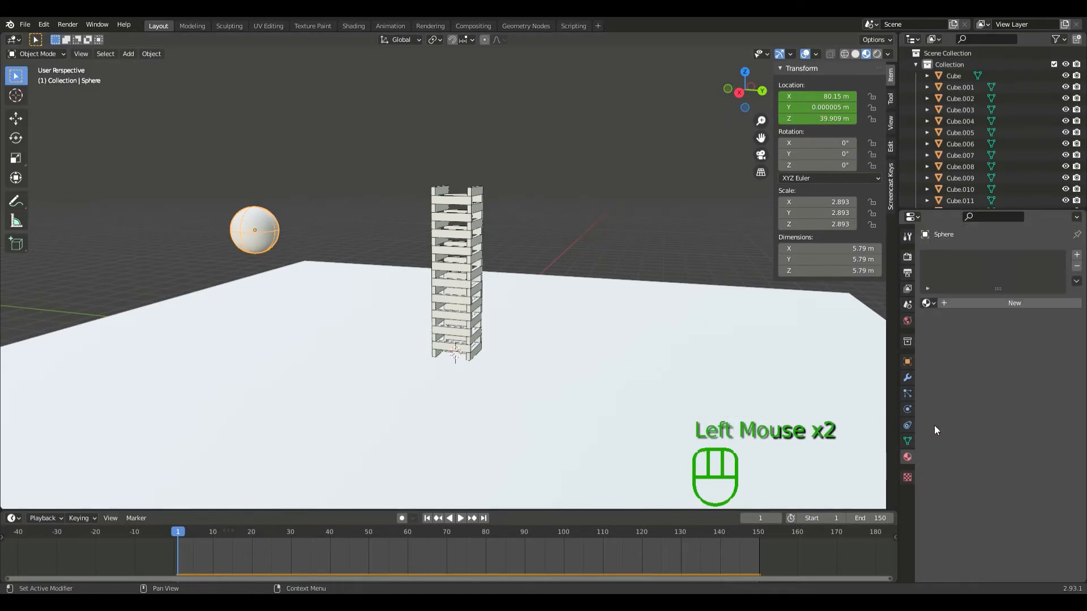
click(977, 304)
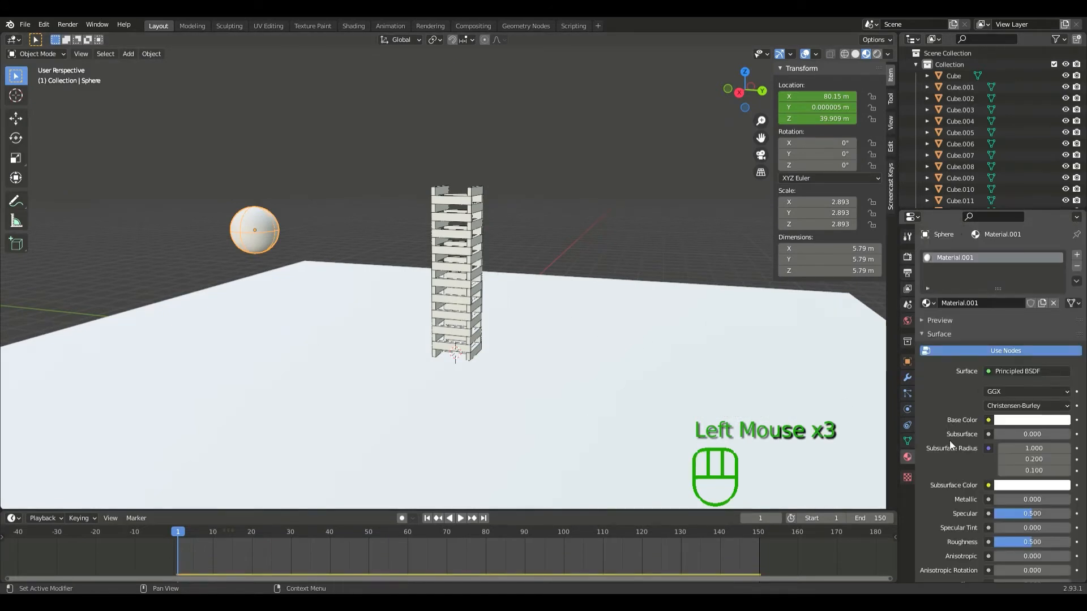
- Set the sphere material's Metallic to 1.000 and its Roughness to 0.390
scroll(951, 439, down, 2)
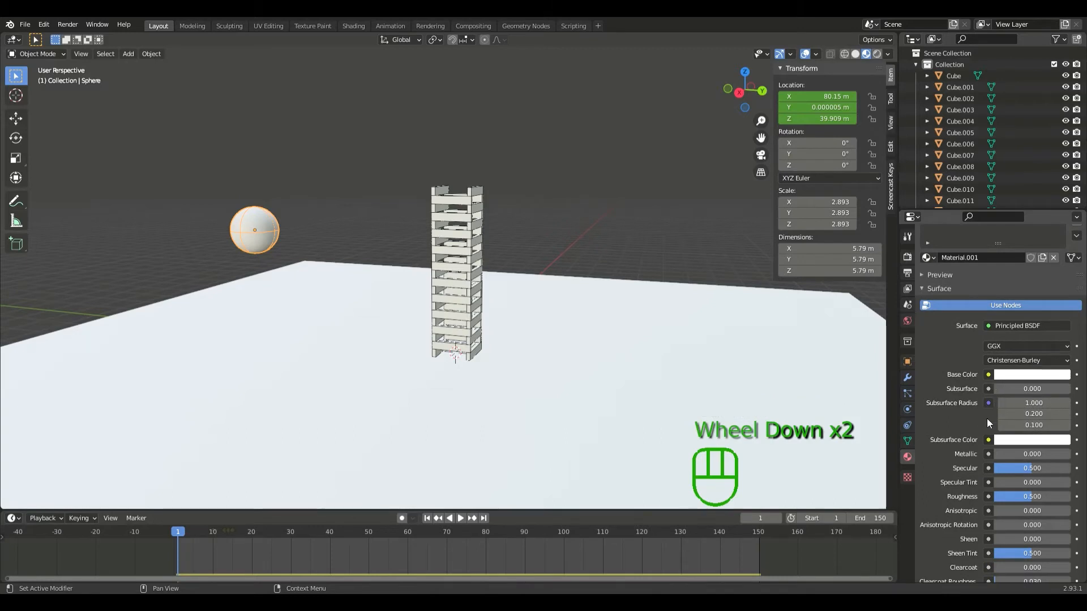
scroll(962, 428, down, 2)
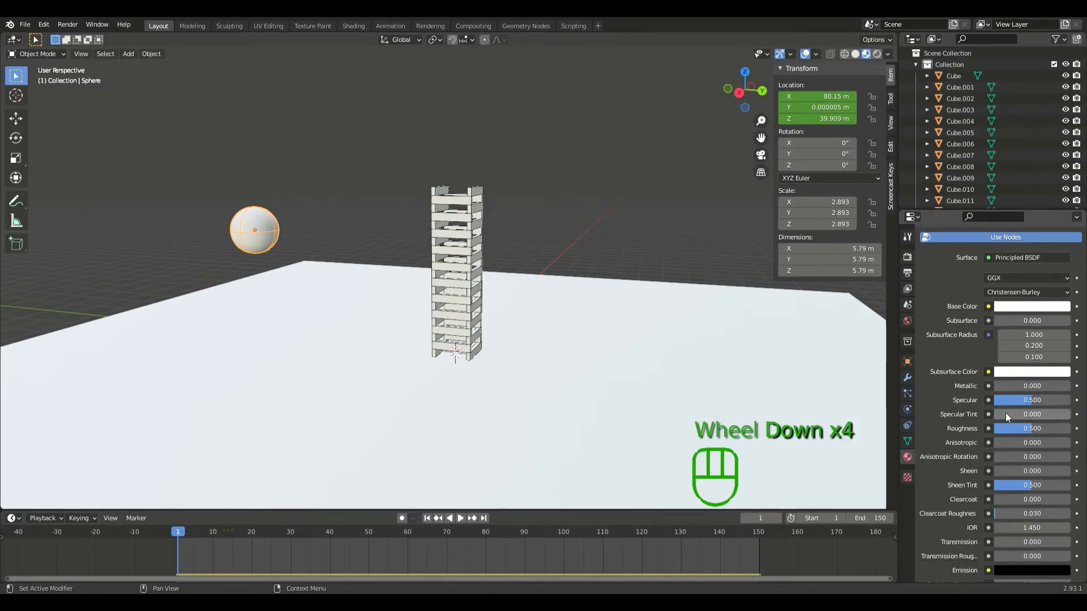
click(1013, 386)
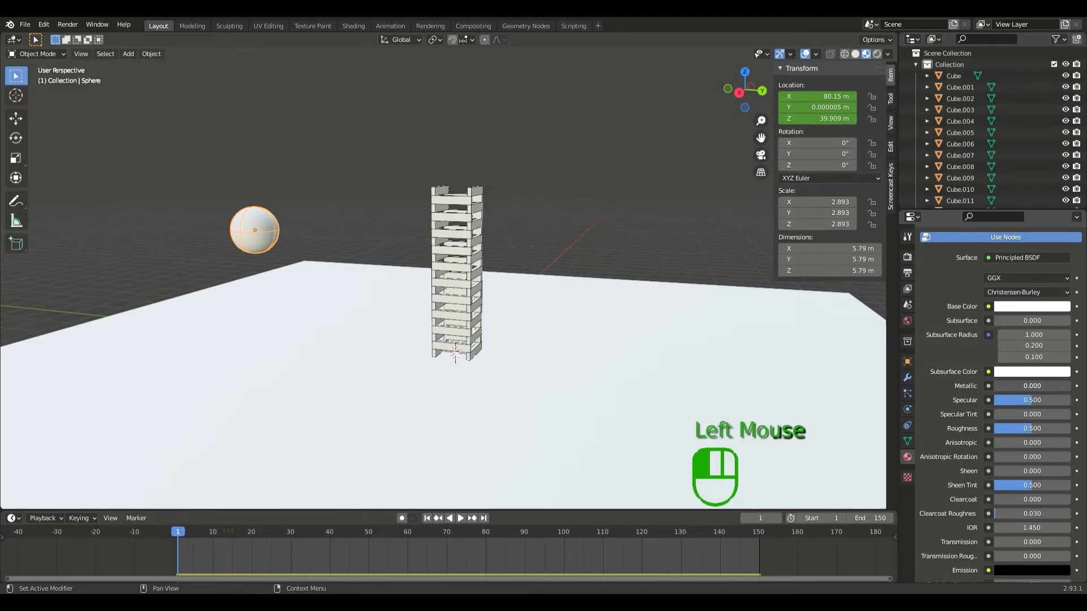
drag(1013, 386, 1069, 386)
middle_drag(226, 228, 348, 240)
scroll(277, 249, up, 1)
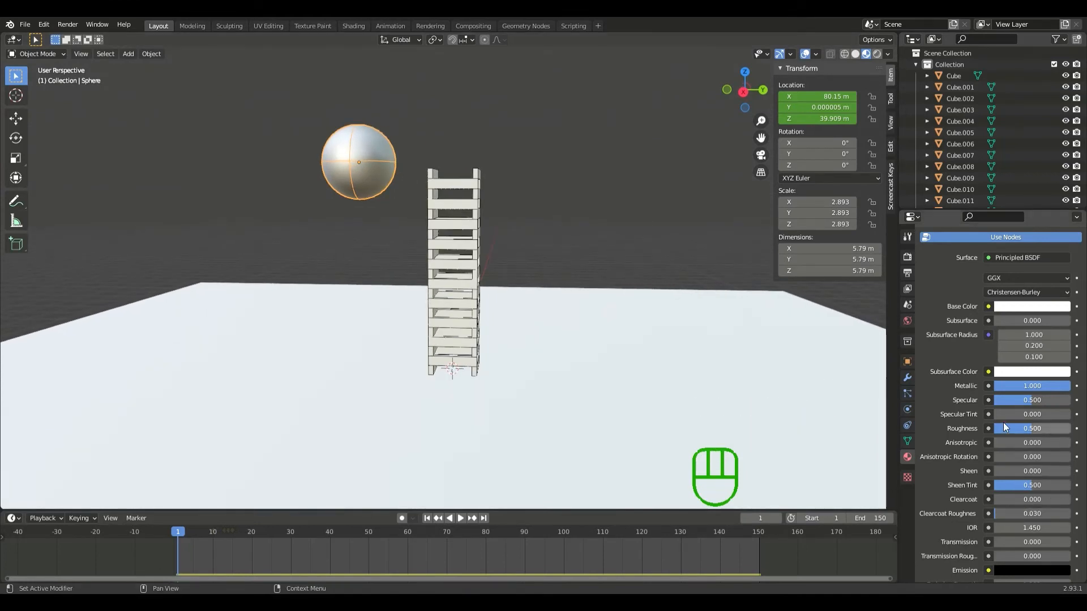
drag(1012, 429, 1054, 433)
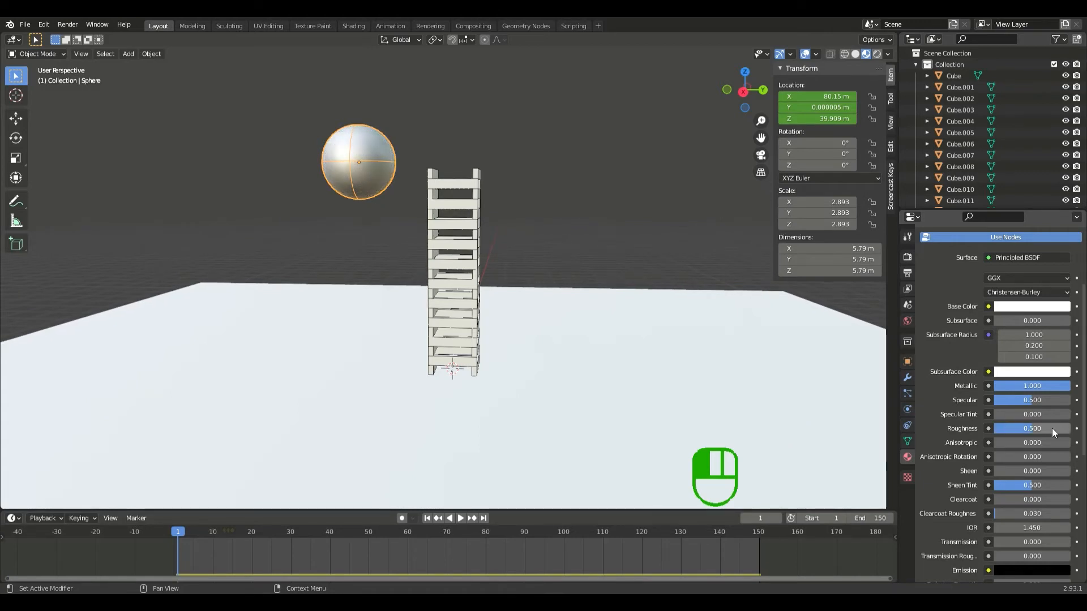
click(1053, 433)
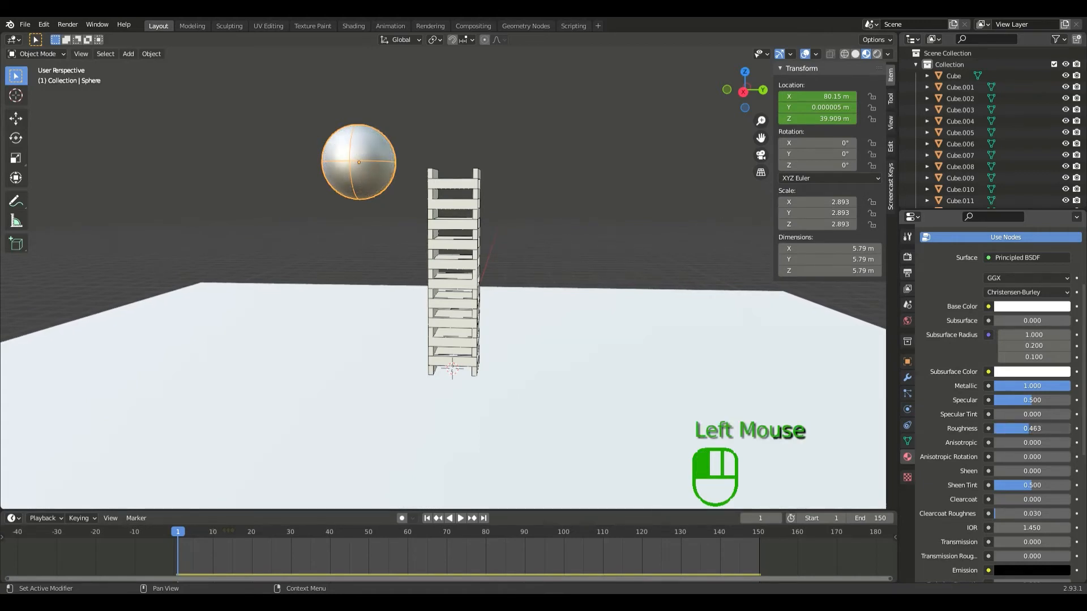
mouse_move(723, 311)
middle_down()
mouse_move(679, 309)
mouse_move(736, 306)
middle_up()
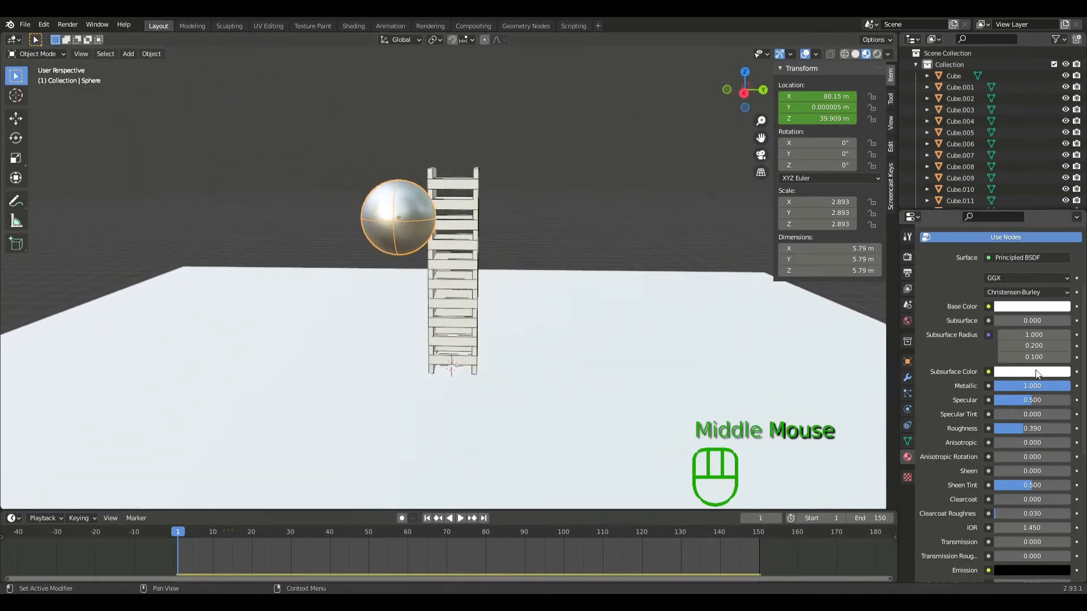
- Try other base colors on the sphere's metallic material and cancel the color change
click(1016, 309)
drag(1019, 190, 975, 183)
right_click(975, 183)
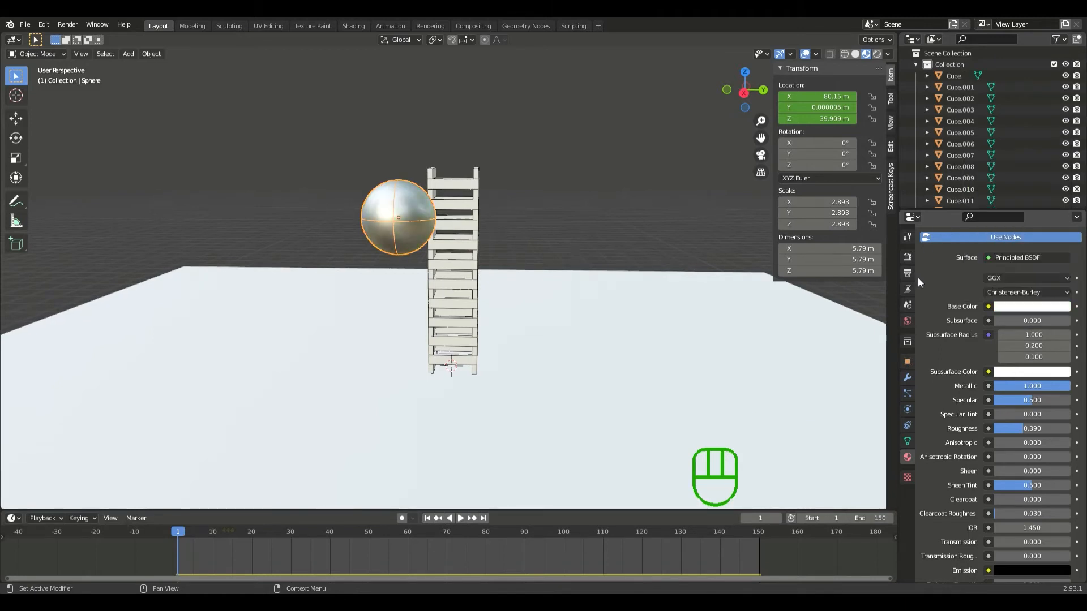
- Switch the sphere material's surface to Emission with strength 5, and try a cyan color before resetting it
scroll(1005, 266, up, 2)
click(1005, 301)
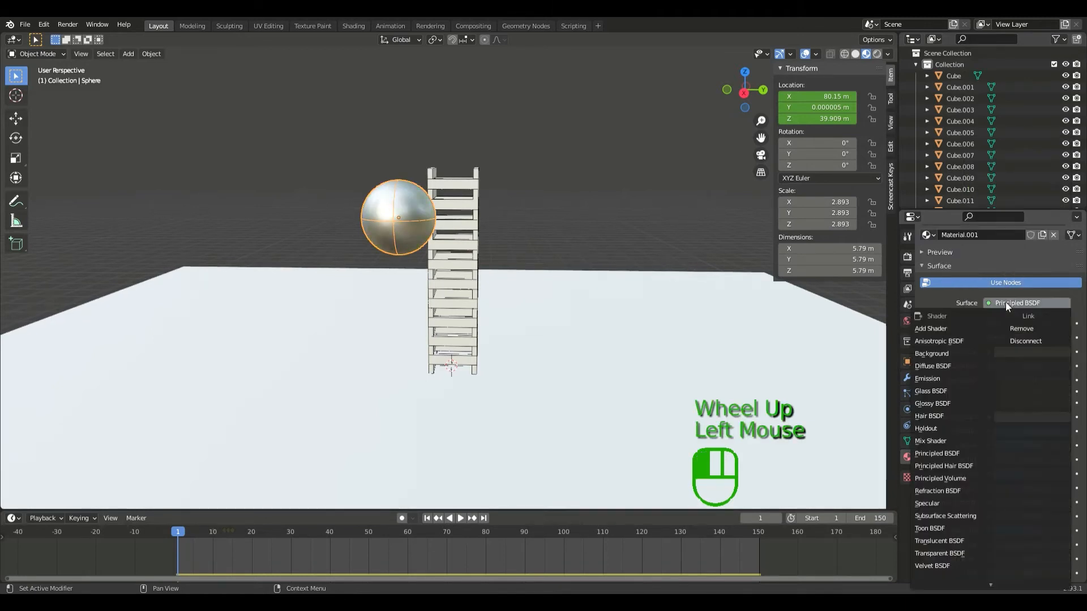
click(943, 378)
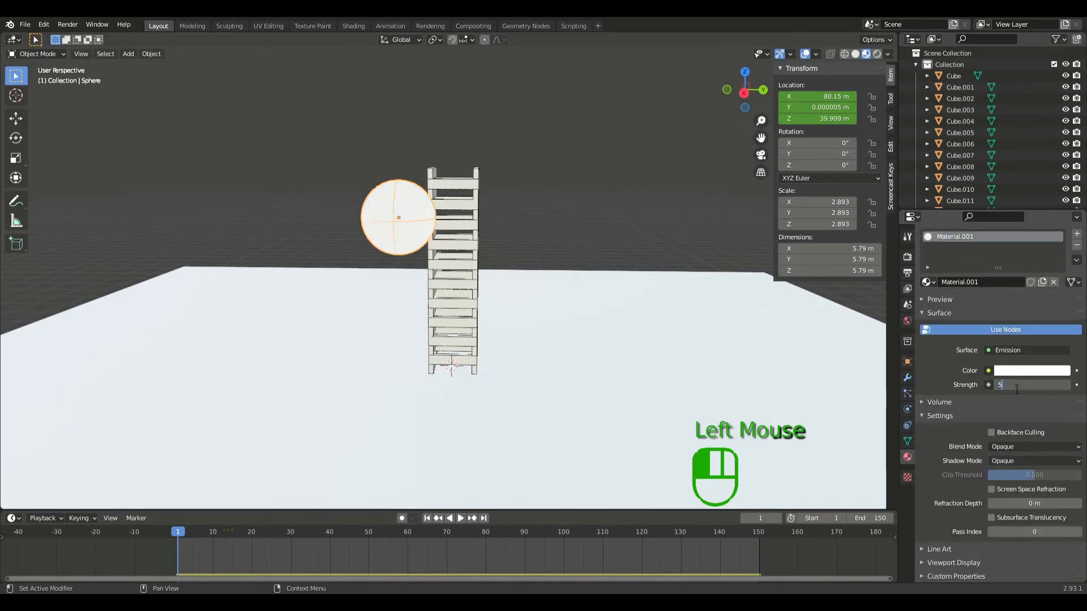
key(Return)
click(1029, 372)
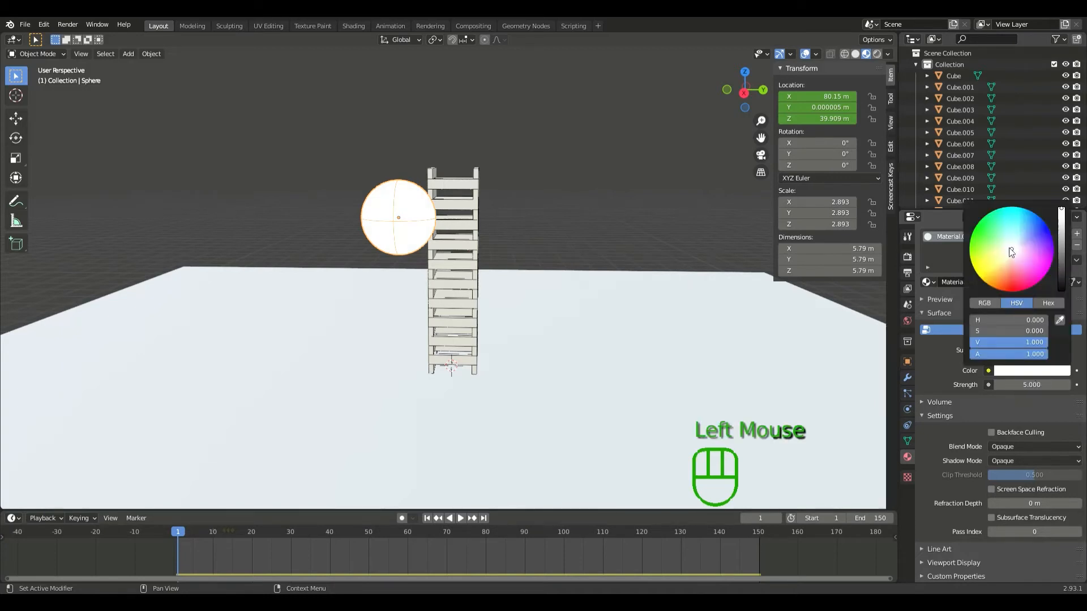
mouse_move(1011, 252)
mouse_down()
mouse_move(977, 223)
mouse_move(972, 265)
mouse_move(999, 289)
mouse_move(1022, 208)
mouse_up()
key(BackSpace)
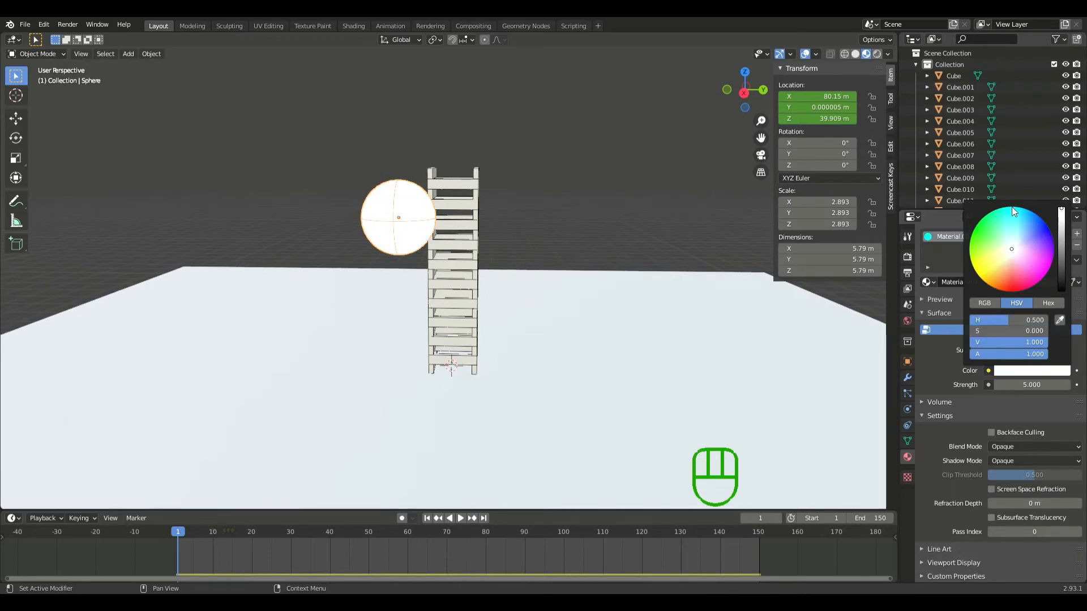
- Switch the sphere material's surface to Diffuse BSDF and try adjusting its roughness
click(1019, 350)
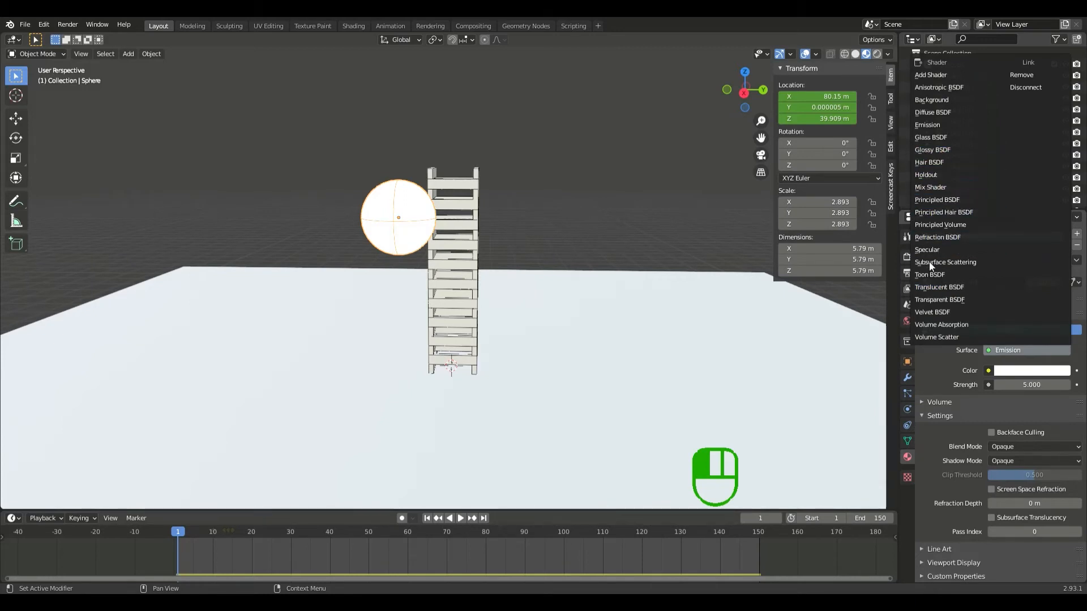
click(934, 116)
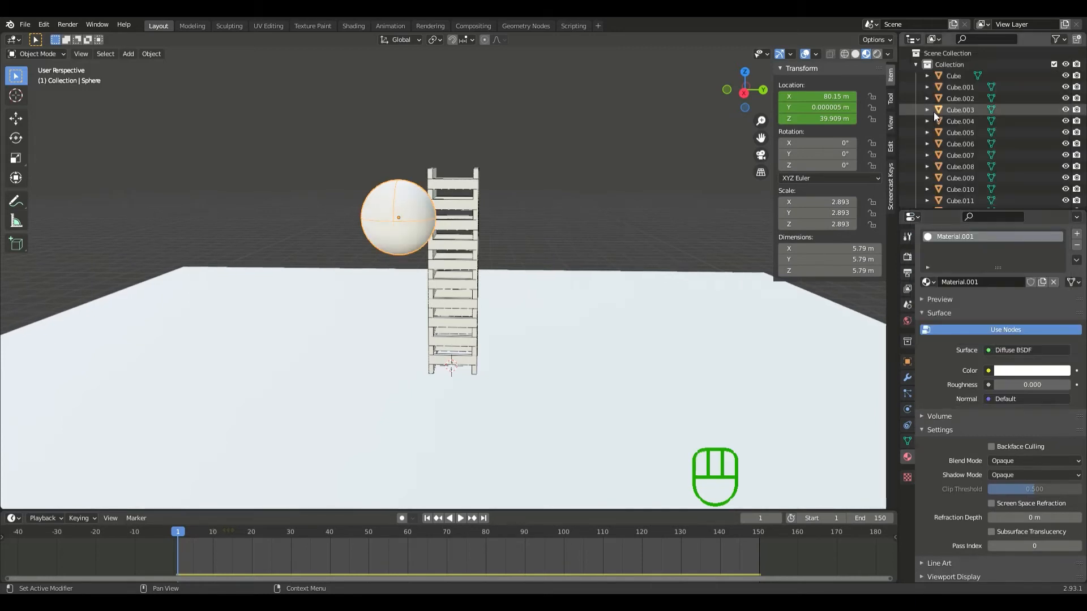
drag(1000, 387, 963, 386)
- Switch the sphere material's surface back to Principled BSDF and look through its settings
click(1029, 350)
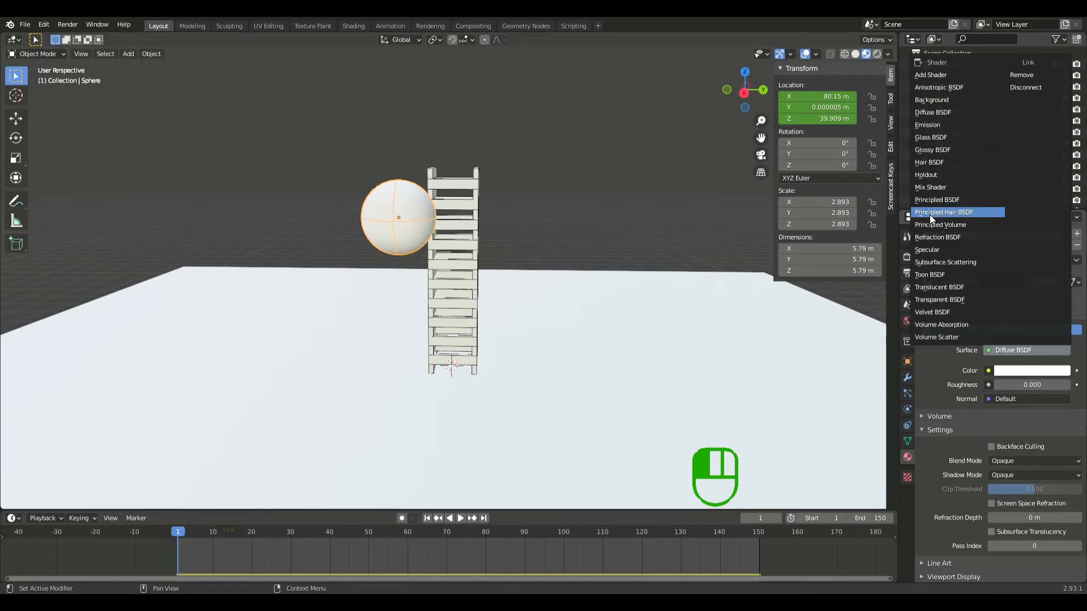
click(932, 200)
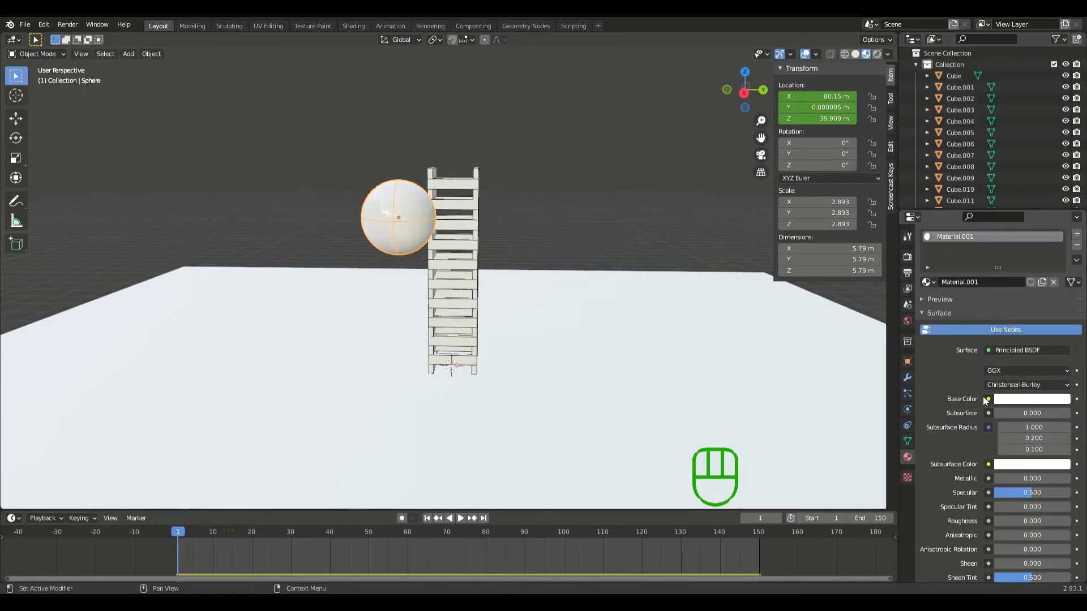
scroll(933, 404, down, 5)
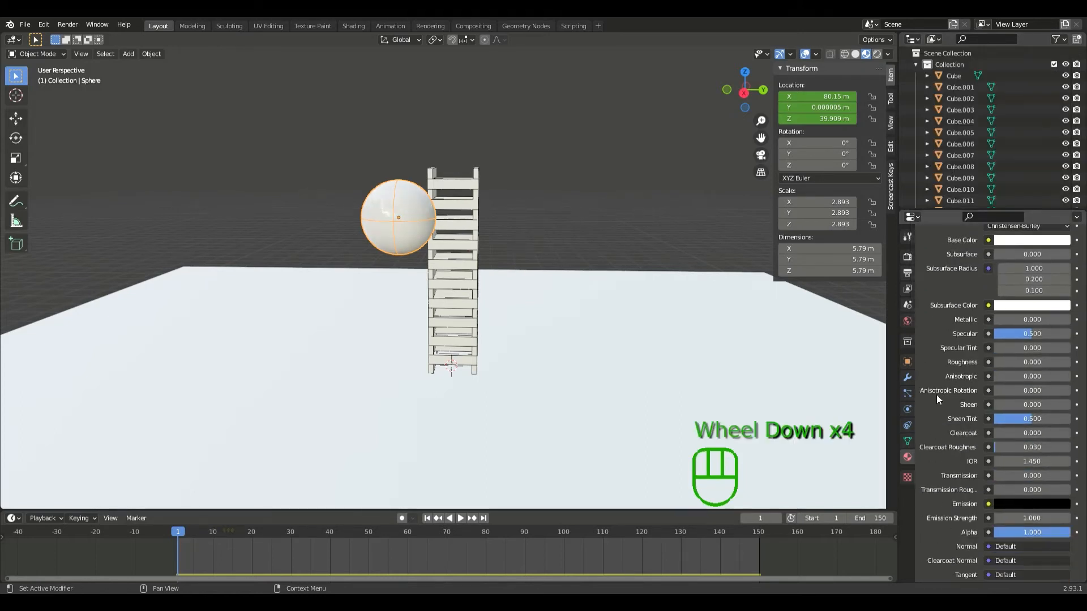
scroll(942, 353, down, 2)
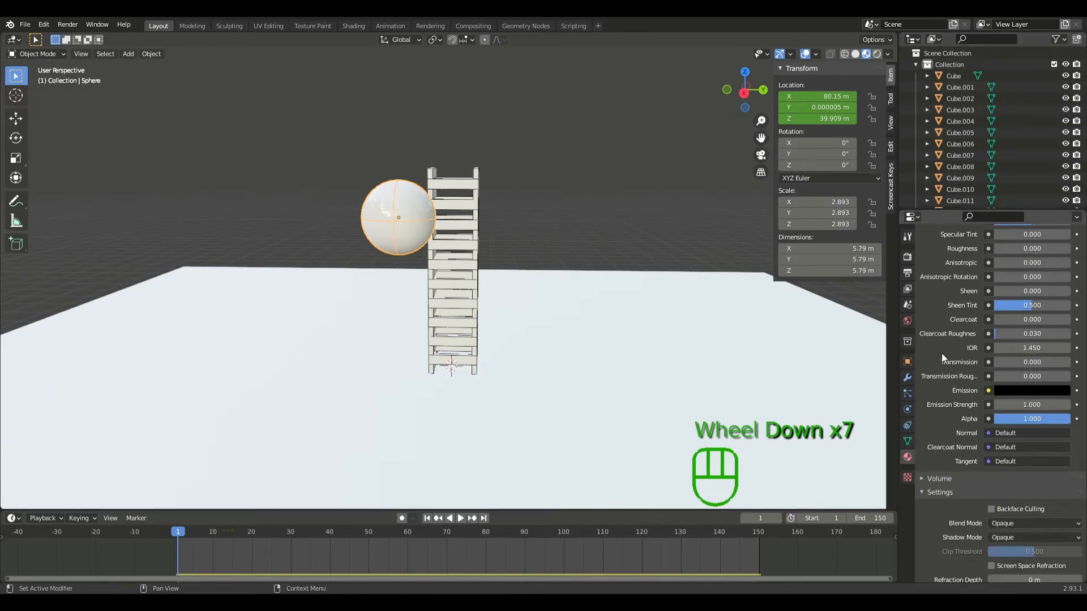
- Examine the sphere up close and try adjusting the Metallic and Roughness of its Principled BSDF material
scroll(950, 389, up, 1)
middle_drag(443, 234, 446, 239)
scroll(441, 235, up, 2)
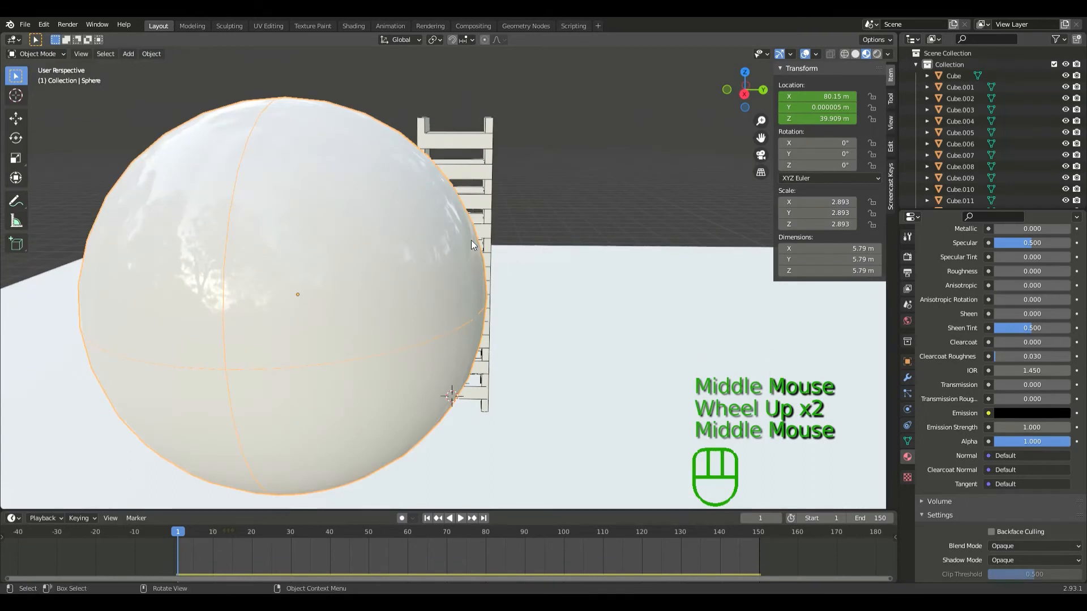
scroll(1030, 273, up, 2)
drag(1030, 342, 1031, 342)
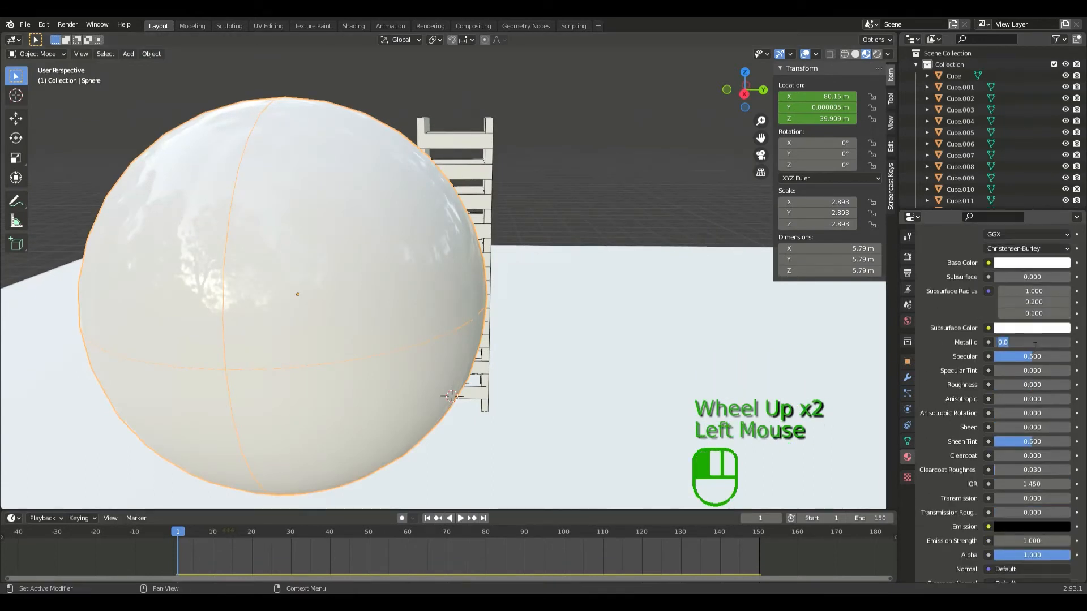
key(Return)
drag(1012, 389, 1012, 389)
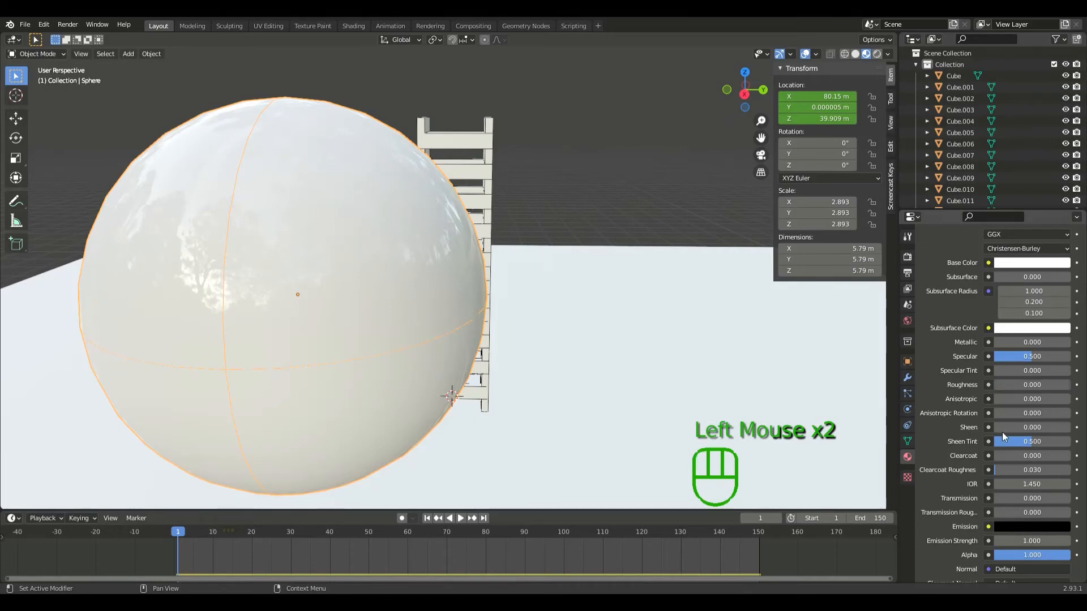
- Set the sphere material's Transmission to 1.000, and try an IOR of 4.850 before cancelling that change
scroll(1017, 452, down, 2)
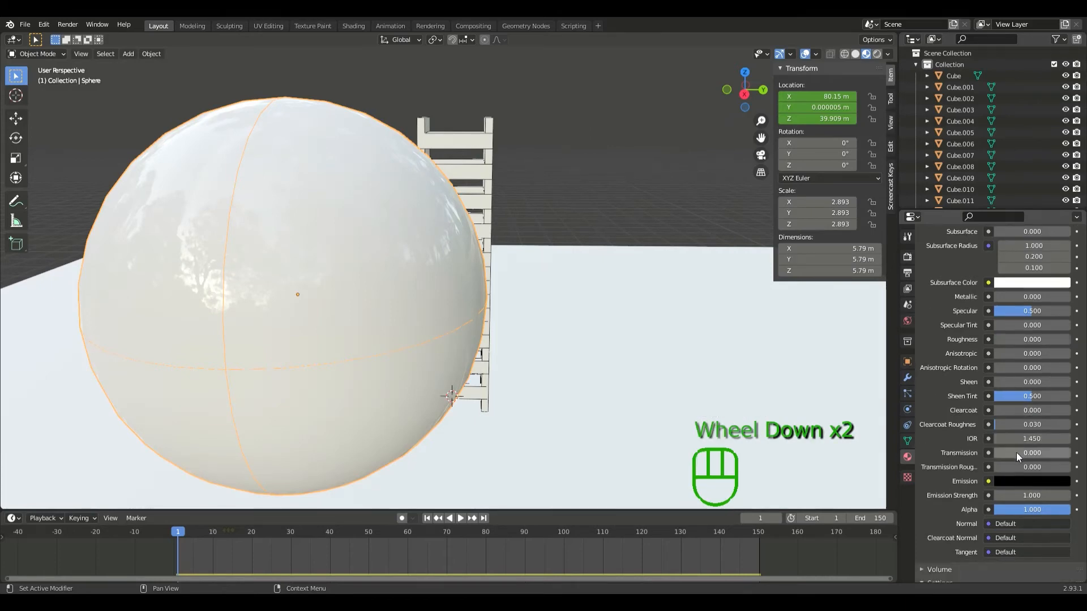
drag(1016, 456, 1074, 456)
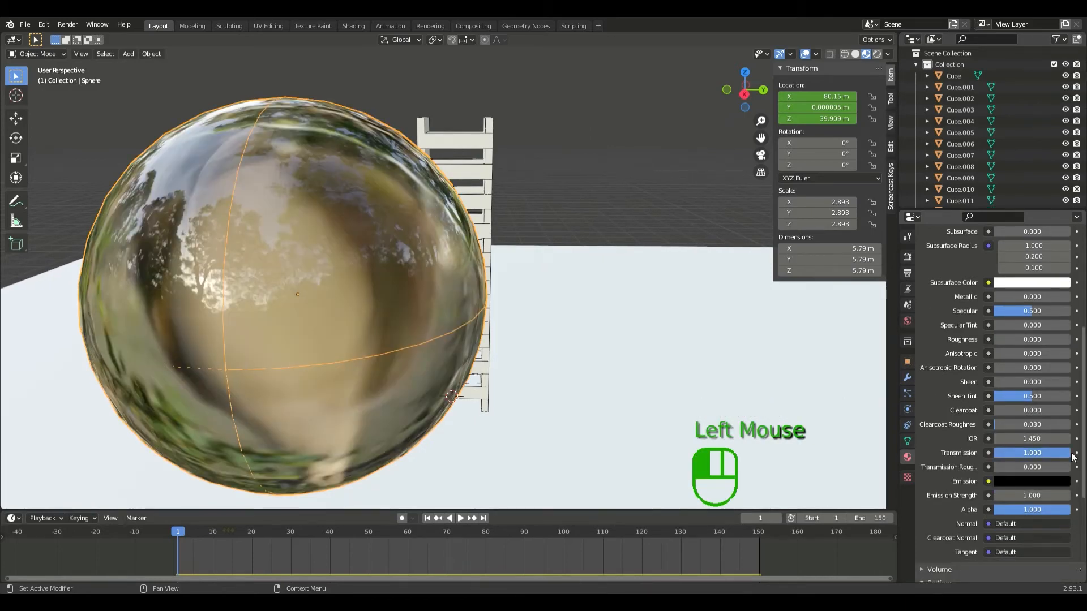
middle_drag(538, 318, 537, 319)
scroll(651, 340, down, 1)
scroll(642, 327, up, 1)
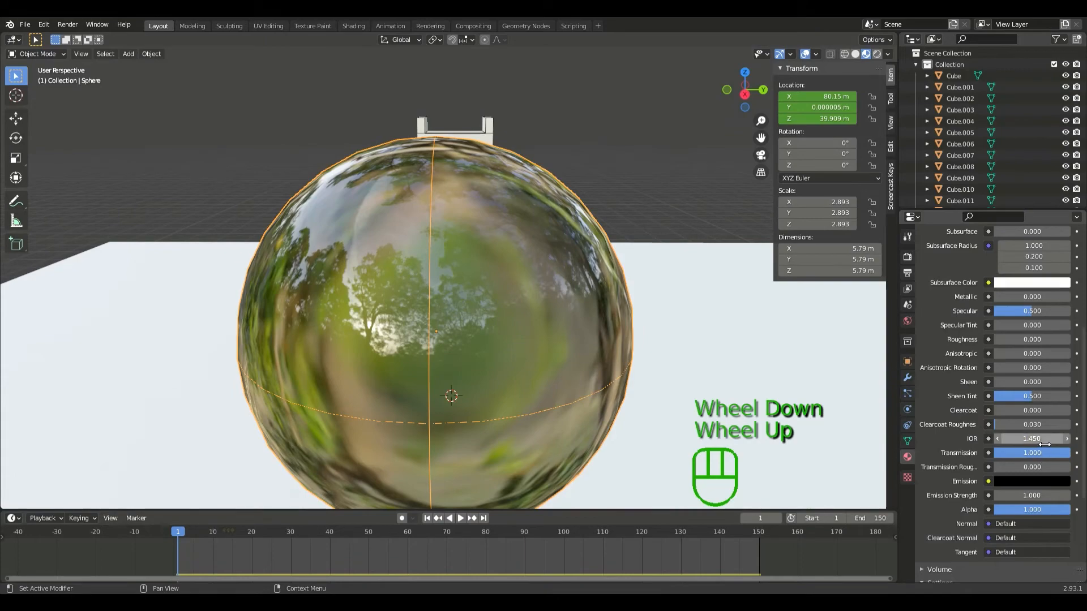
drag(1045, 444, 1070, 444)
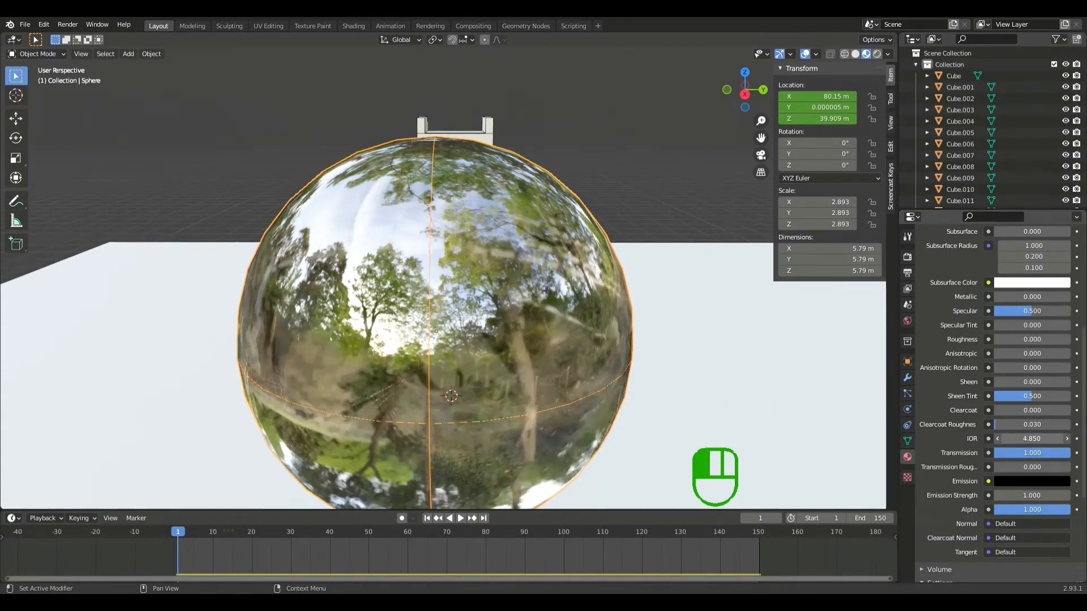
key(Escape)
- Switch the viewport to rendered shading and add a Sun light at the 3D cursor at the tower's base
click(876, 55)
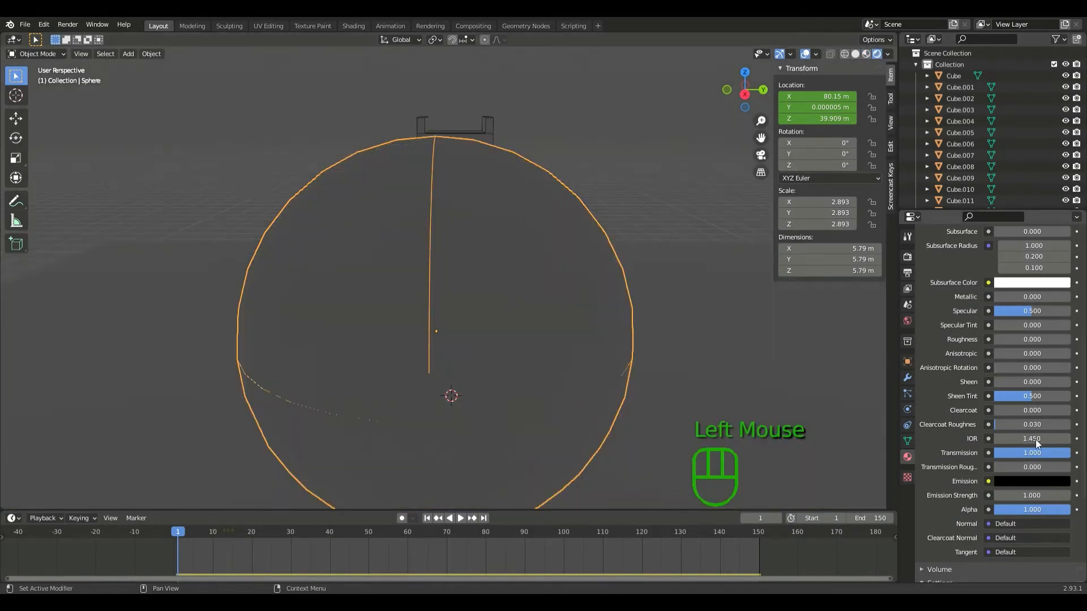
scroll(566, 237, down, 2)
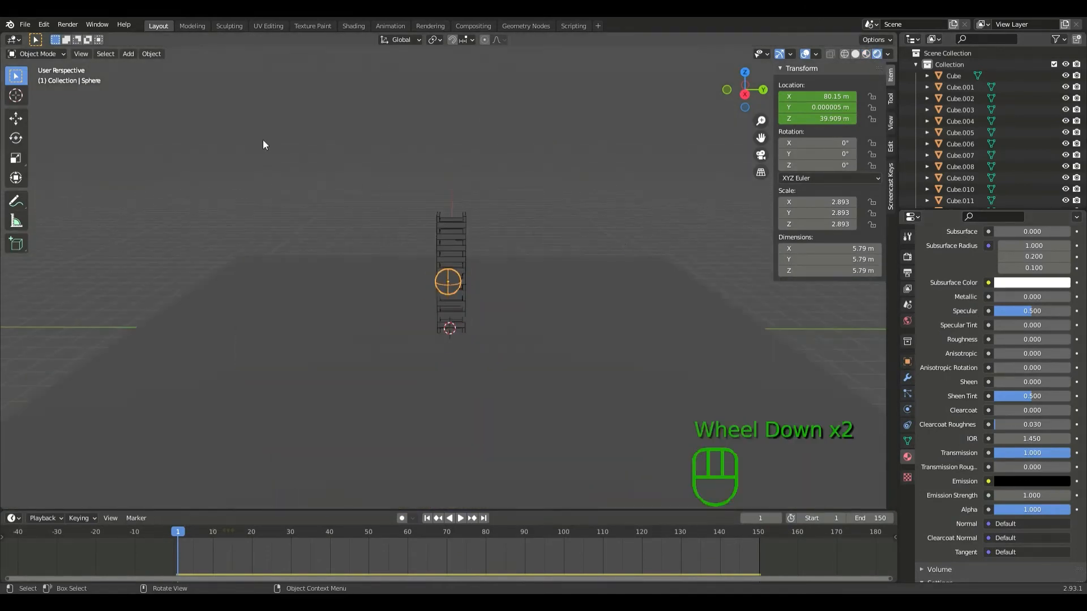
key(shift+s)
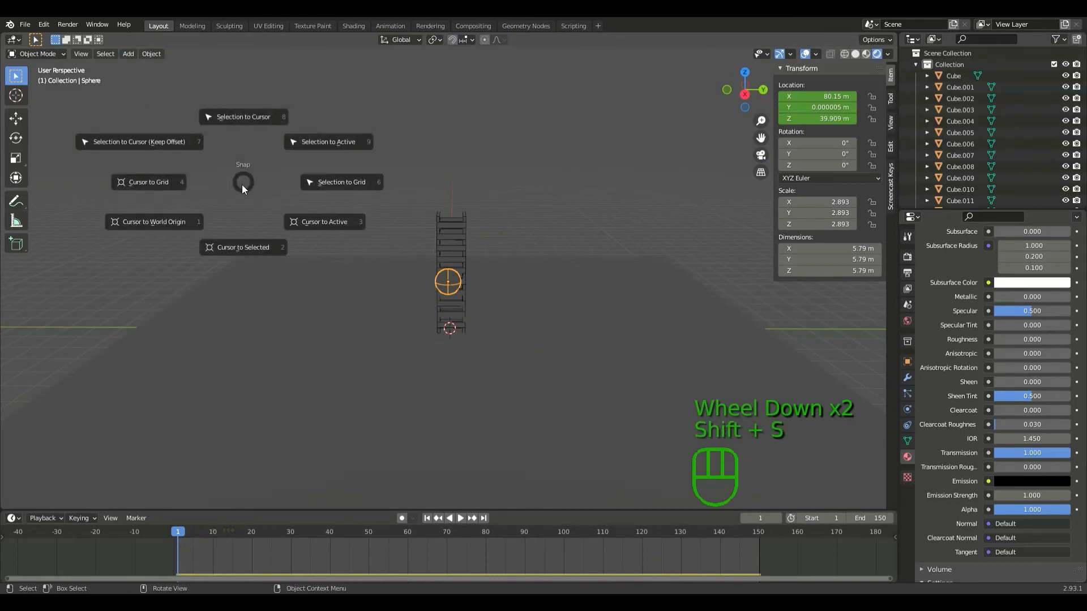
key(shift+a)
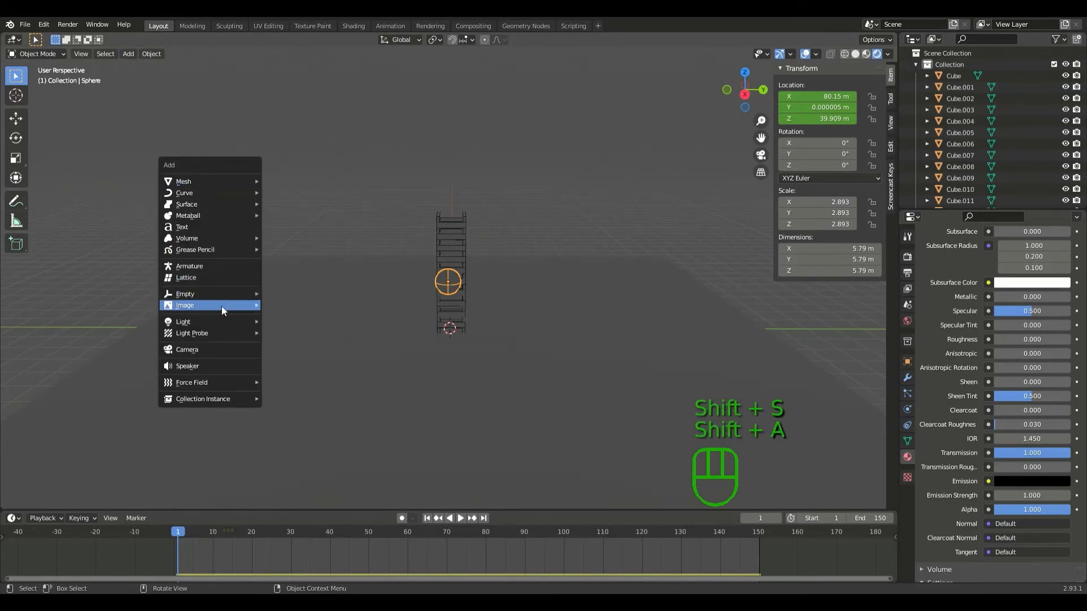
mouse_move(221, 321)
click(289, 334)
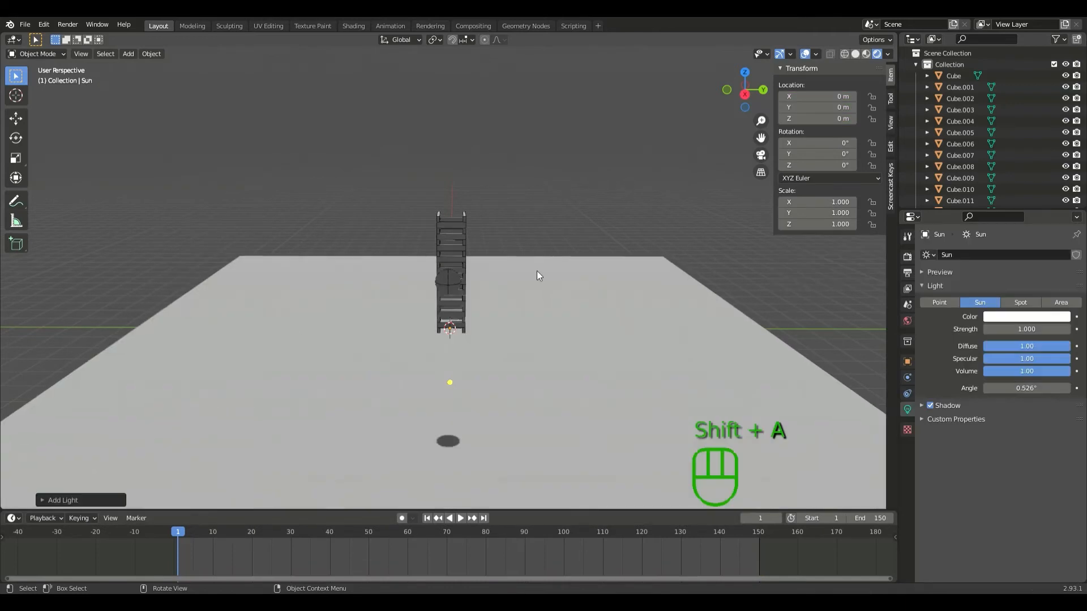
- Select the ground plane beneath the tower
middle_drag(536, 270, 492, 385)
click(505, 392)
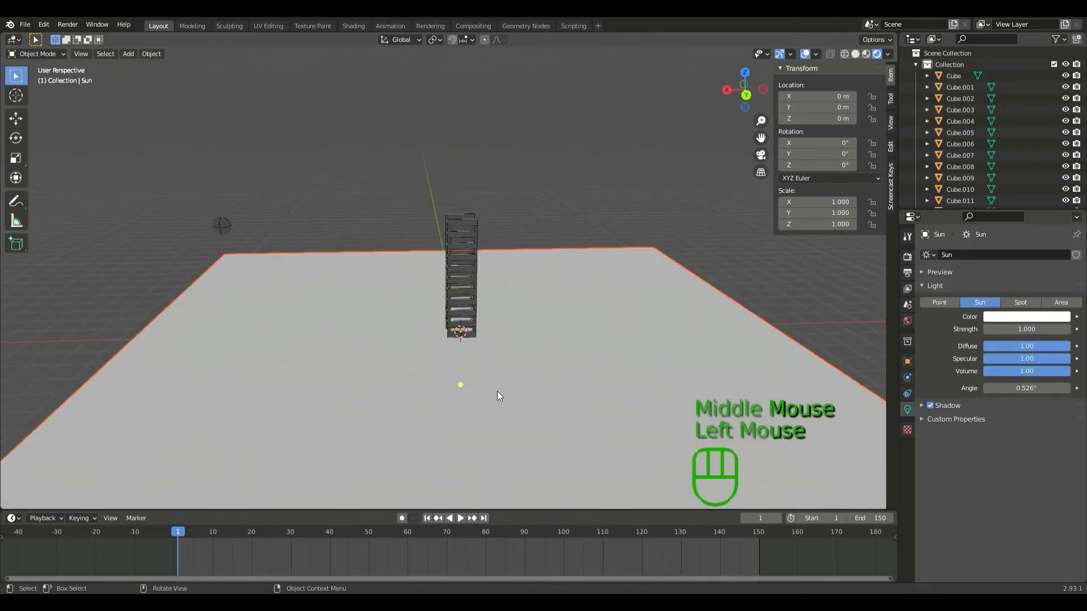
click(461, 395)
click(464, 380)
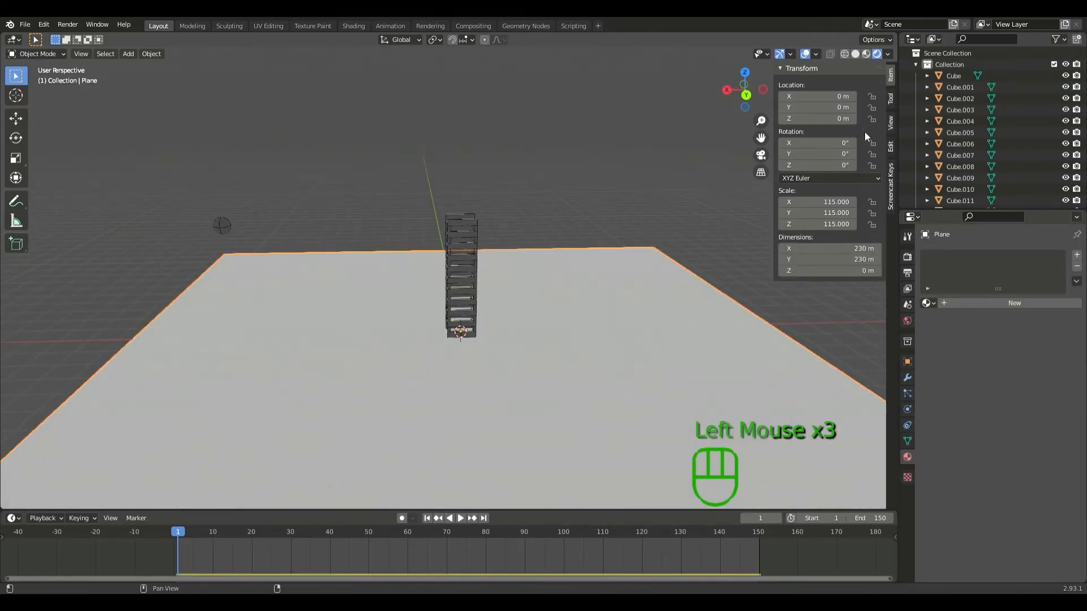
- Collapse the Collection's list of objects in the outliner
click(926, 75)
click(924, 74)
click(915, 65)
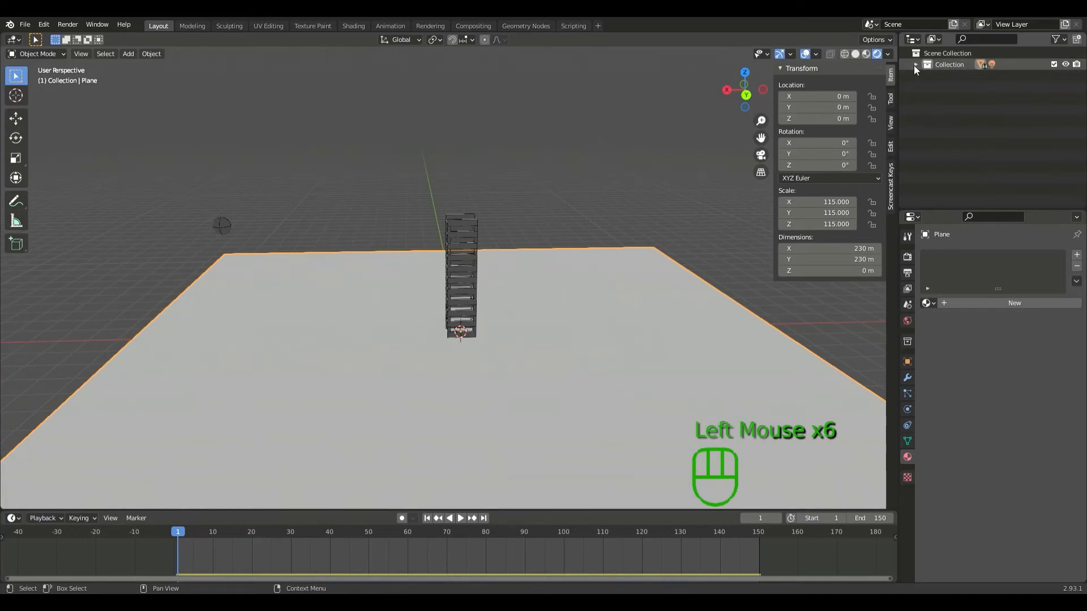
- Select the Sun light at the tower's base and rotate it freely to about 8.34°, 35.3°, 8.99° on X, Y, Z
middle_drag(490, 290, 493, 249)
click(462, 333)
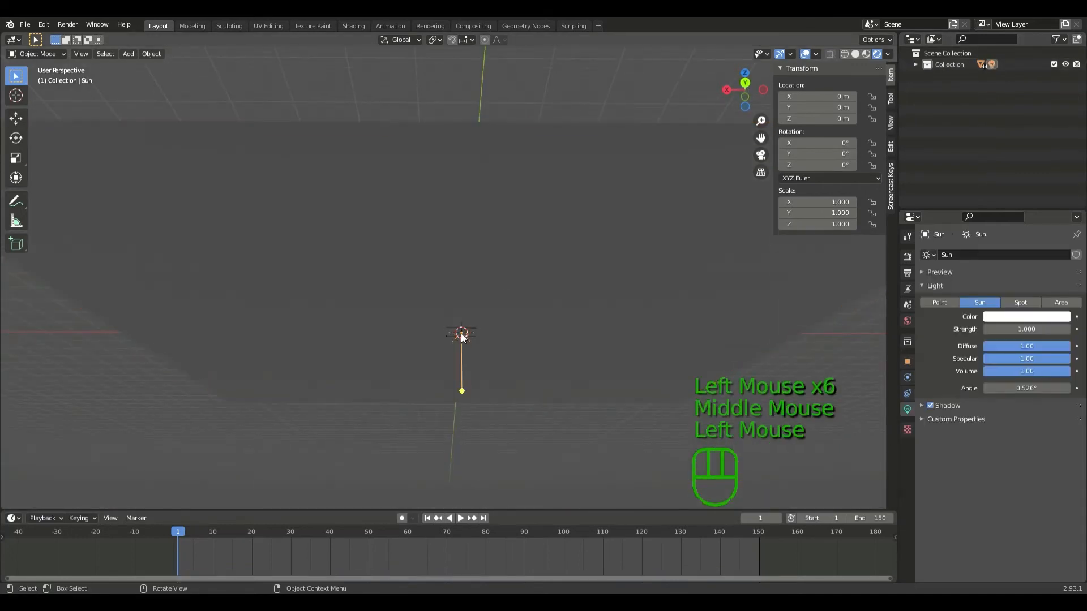
middle_drag(462, 333, 520, 317)
scroll(520, 318, down, 1)
key(r)
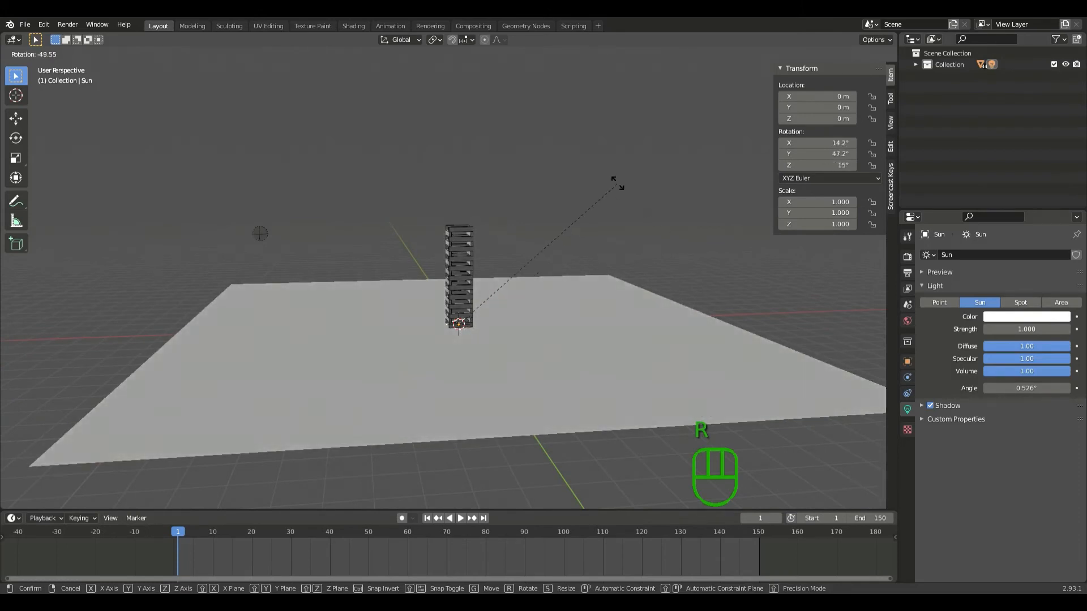
click(630, 231)
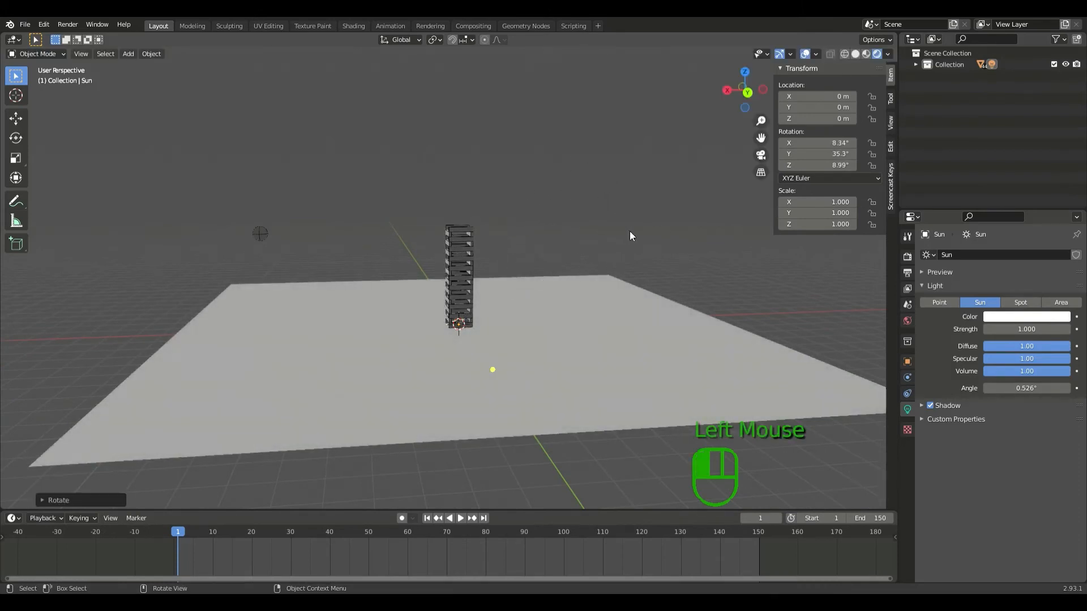
- Set the Sun light's Strength to 10.000 and its Specular to 0.00
double_click(1030, 330)
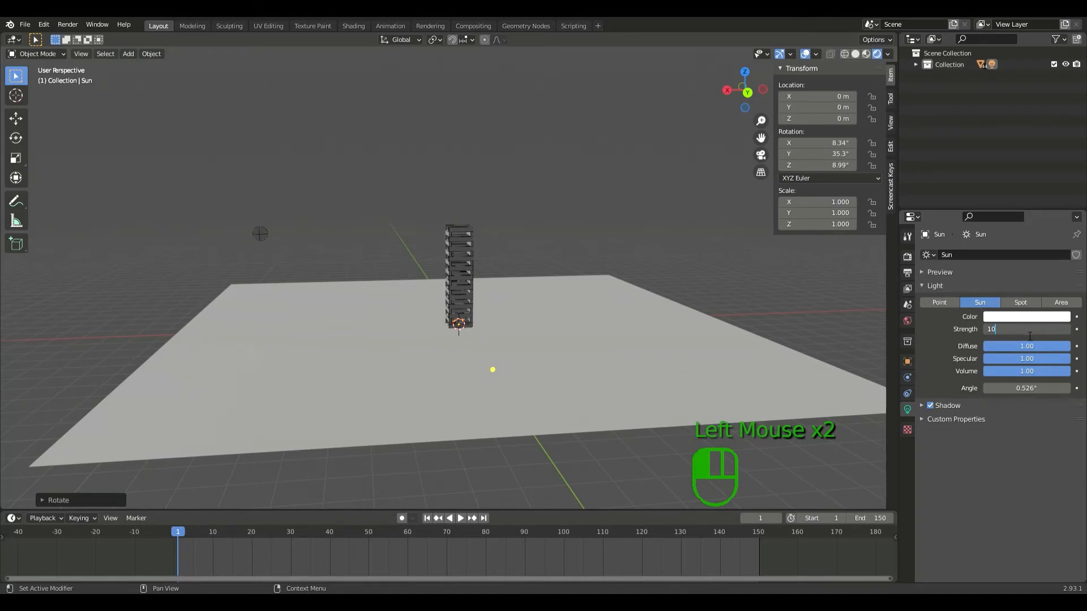
key(Return)
drag(1029, 362, 980, 359)
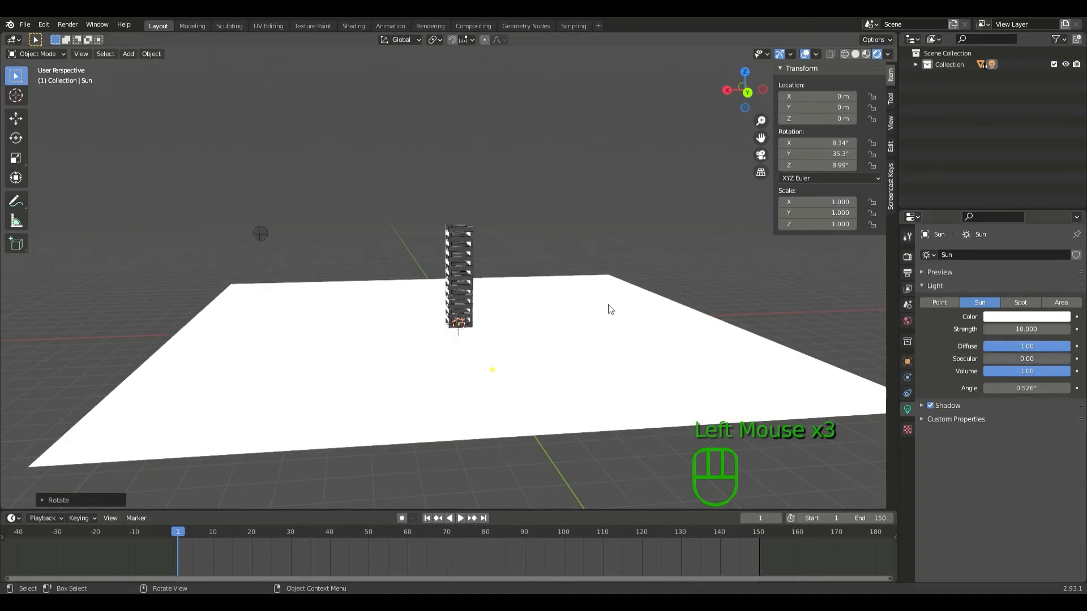
- Select the sphere, try adjusting its material's IOR, and inspect the sphere against the tower
middle_drag(607, 308, 696, 274)
scroll(699, 325, up, 2)
scroll(712, 300, up, 2)
click(493, 195)
middle_drag(493, 194, 676, 194)
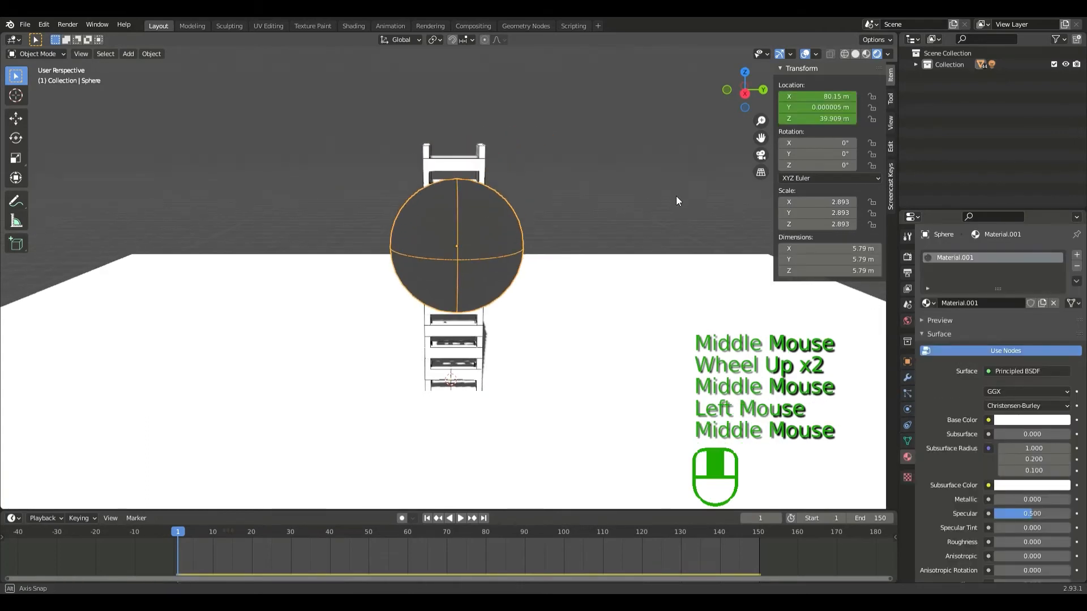
scroll(985, 447, down, 4)
scroll(989, 447, down, 1)
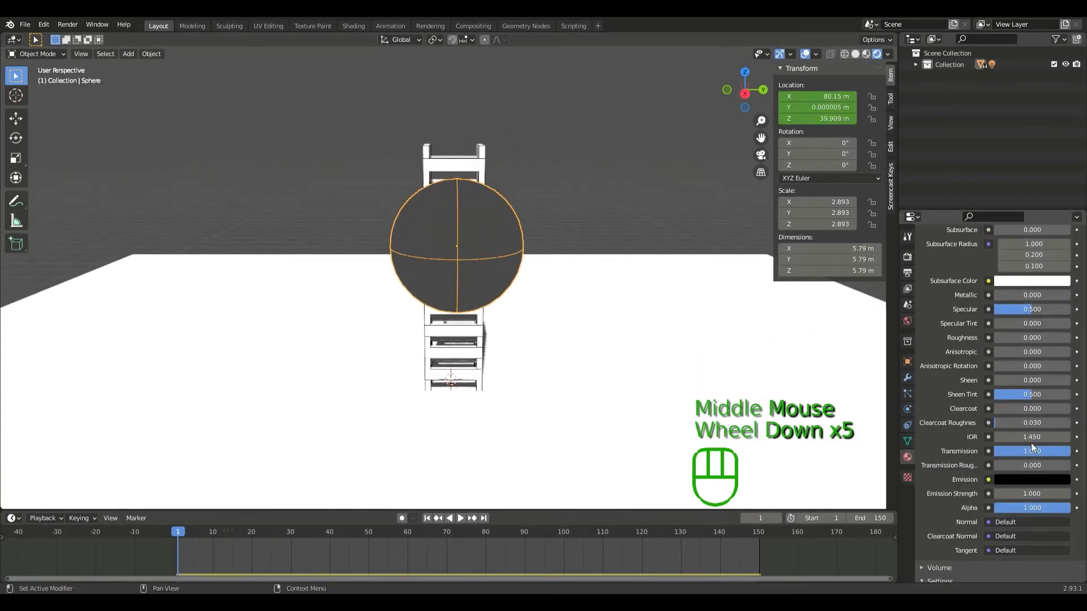
mouse_move(1031, 437)
mouse_down()
mouse_move(1071, 437)
mouse_move(1025, 437)
mouse_up()
middle_drag(638, 321, 514, 323)
scroll(583, 311, down, 1)
scroll(487, 317, down, 1)
middle_drag(405, 301, 615, 264)
scroll(549, 274, up, 2)
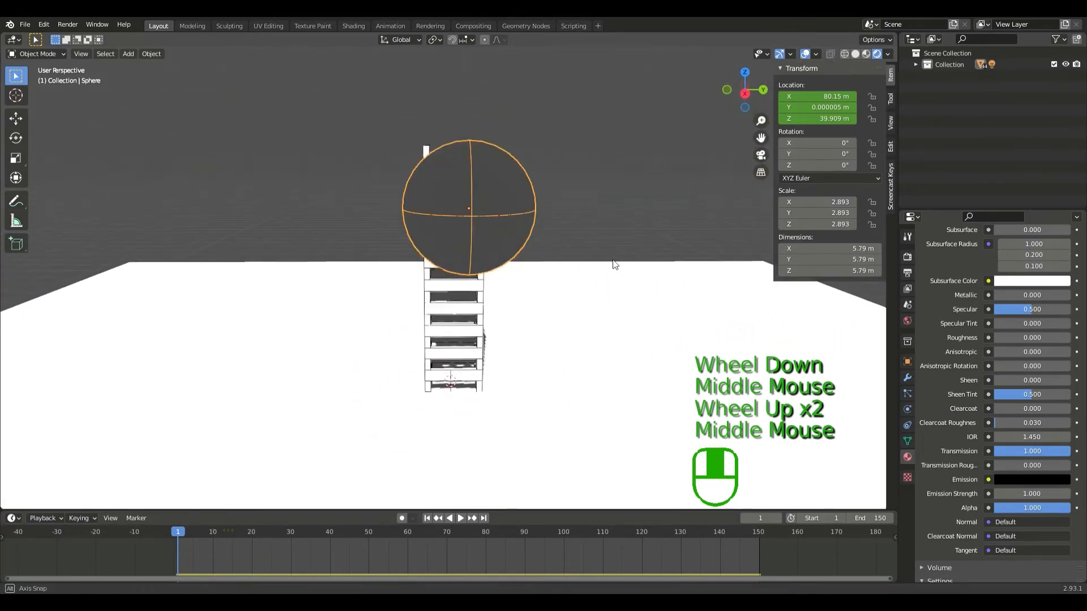
- Set the sphere material's Sheen Tint to 0.000, try another IOR, and review the remaining Principled BSDF settings
click(1018, 469)
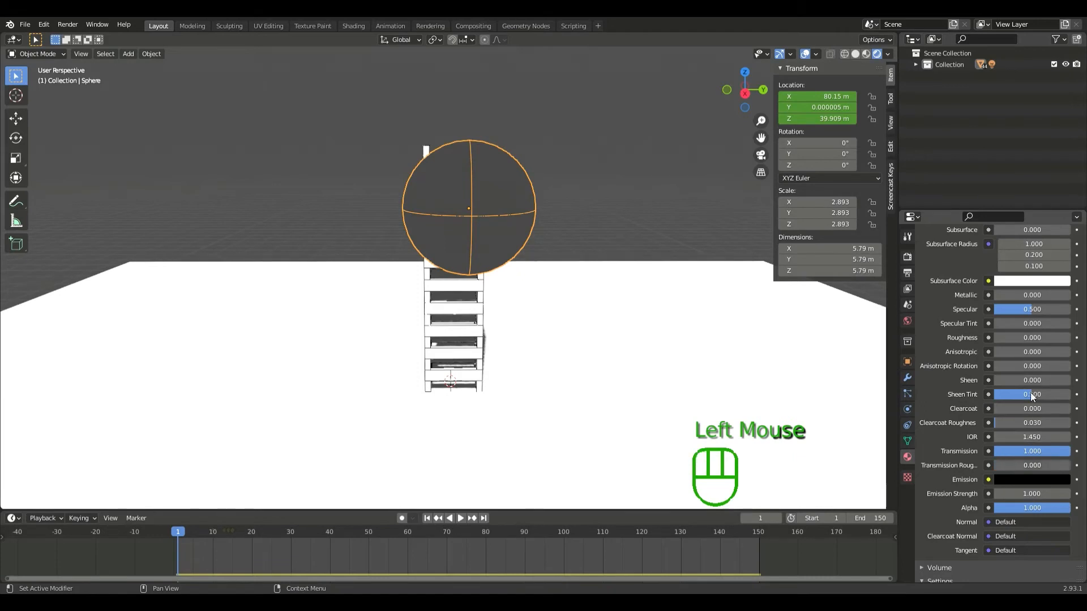
drag(1037, 398, 994, 398)
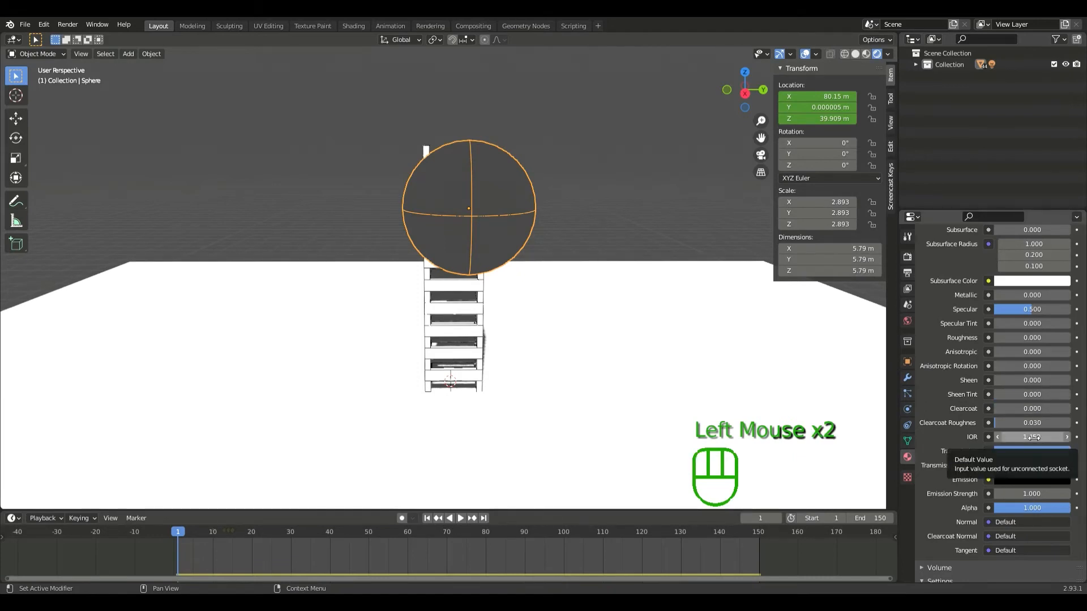
drag(1031, 437, 1070, 437)
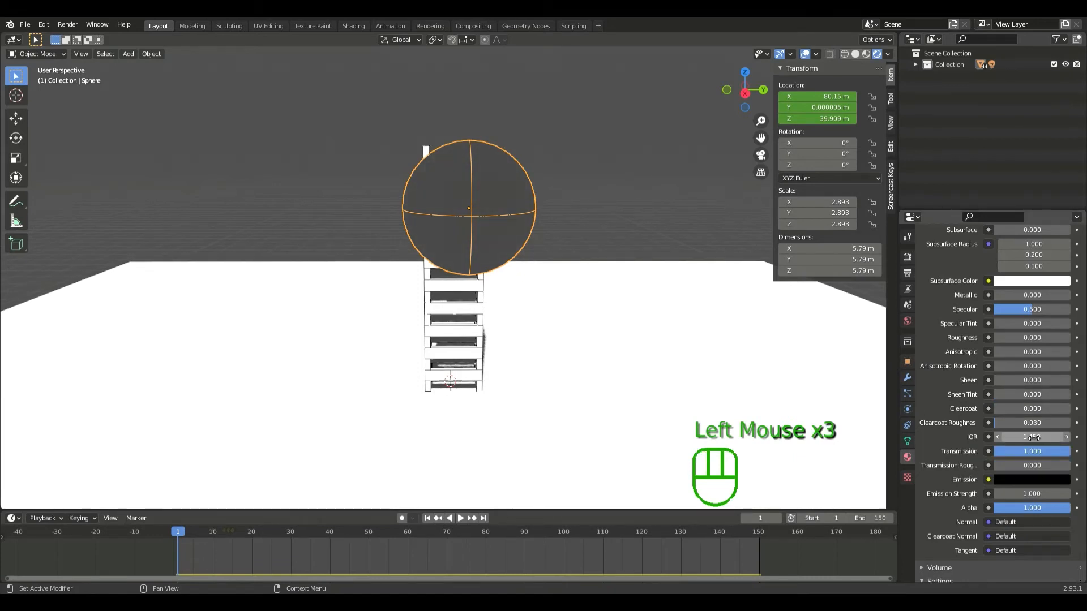
scroll(1021, 381, up, 4)
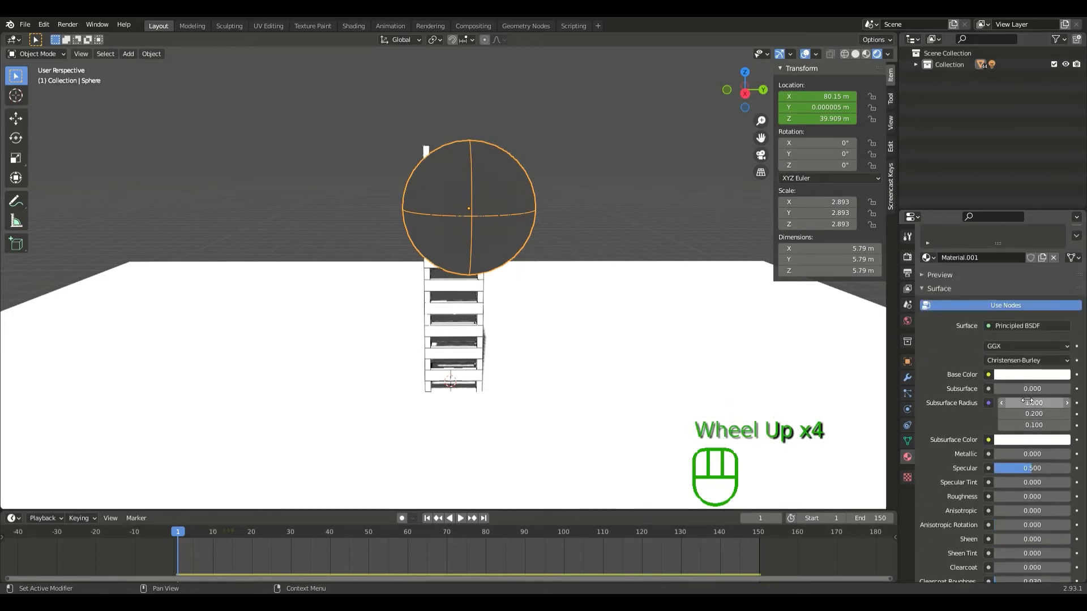
scroll(1019, 401, down, 2)
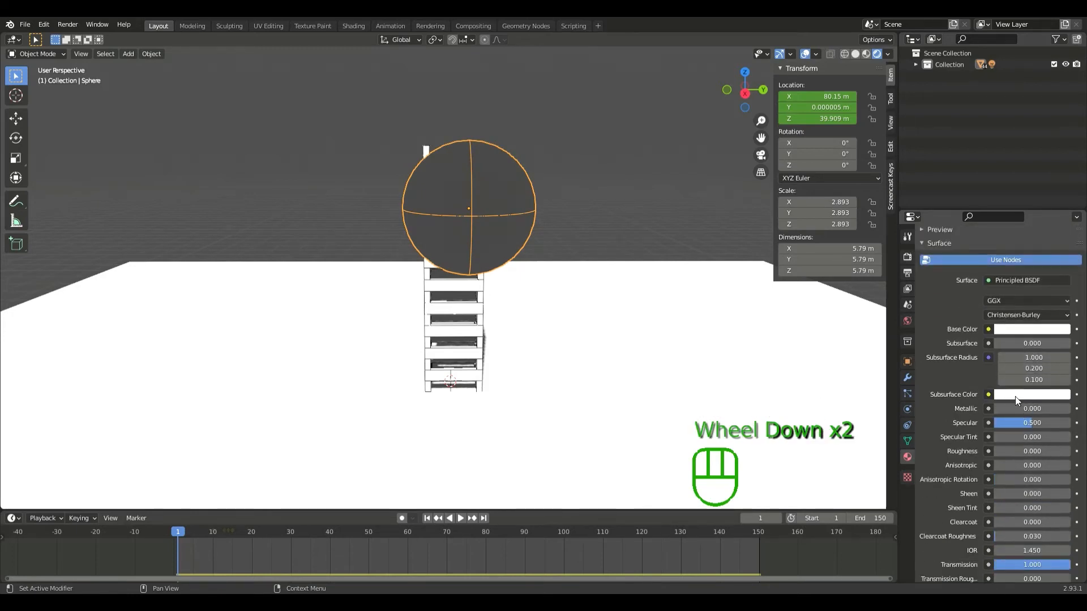
scroll(1025, 442, down, 1)
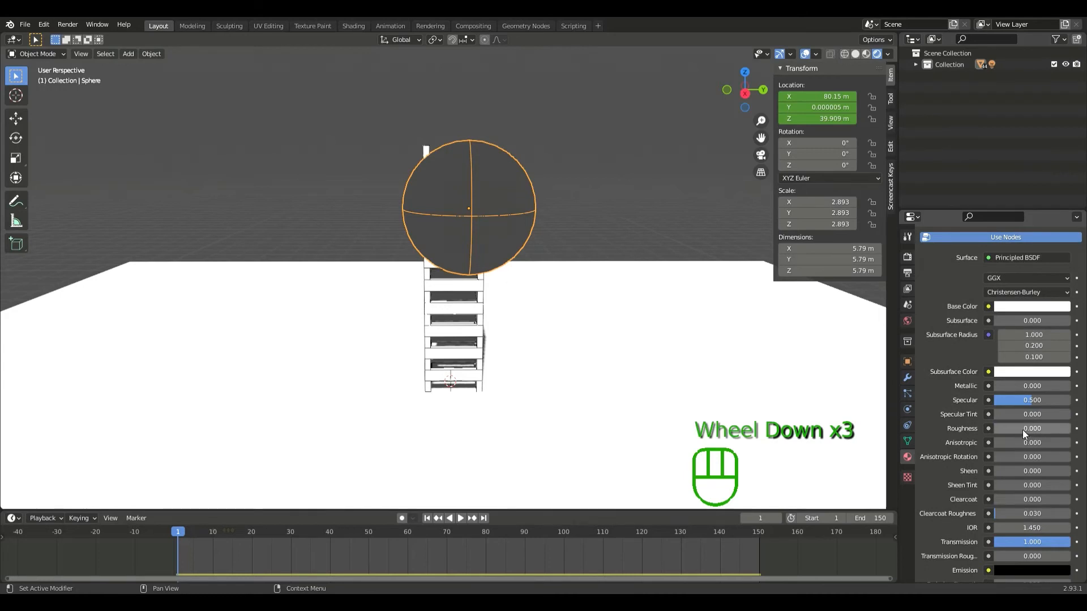
scroll(975, 496, down, 2)
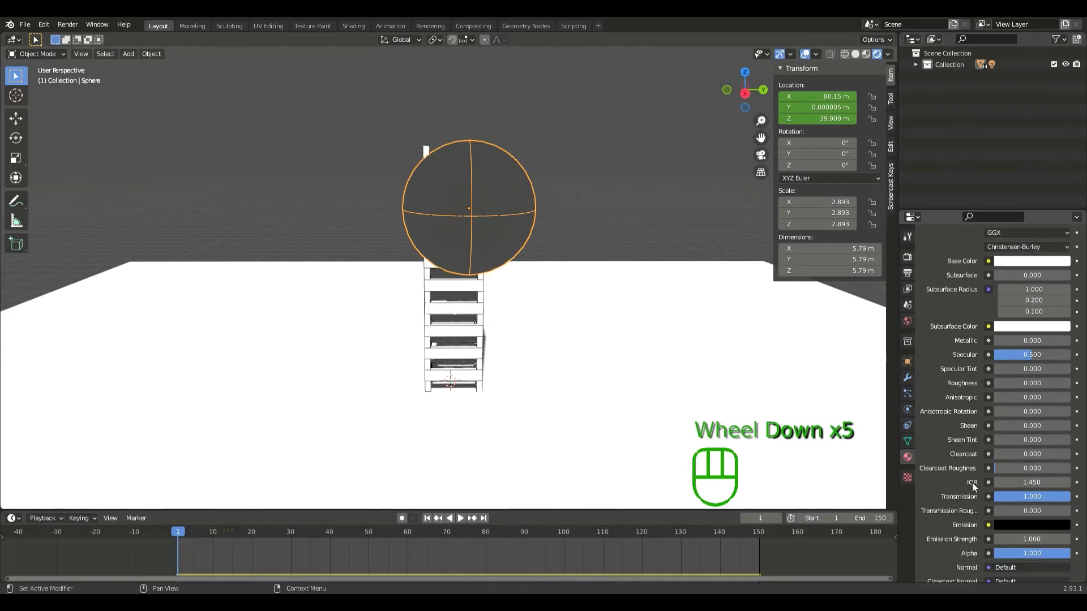
scroll(966, 482, down, 2)
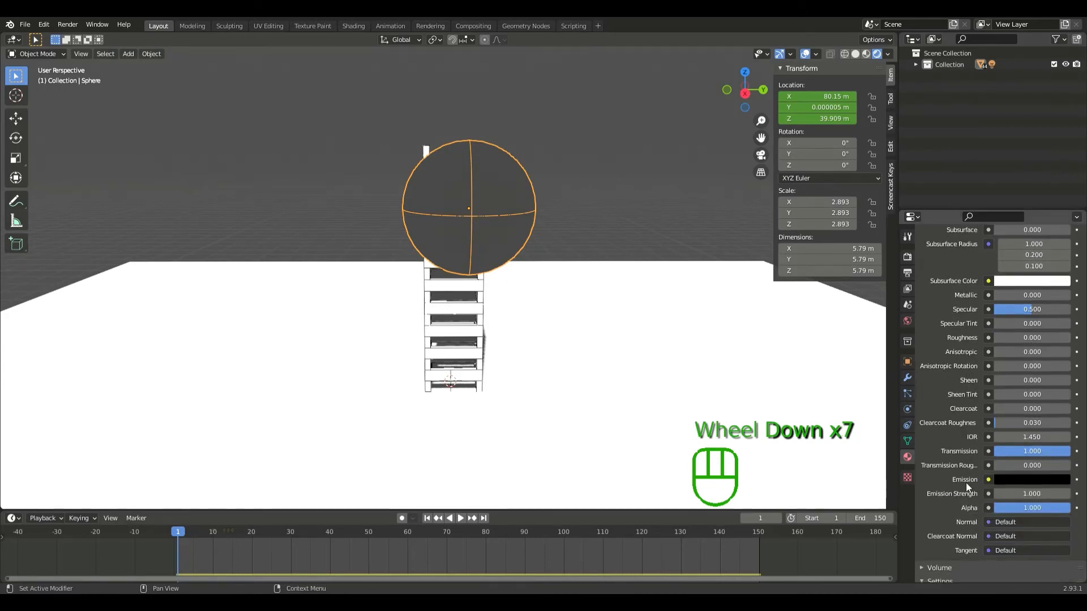
- Enable Screen Space Reflections with Refraction for the Eevee render engine
click(908, 278)
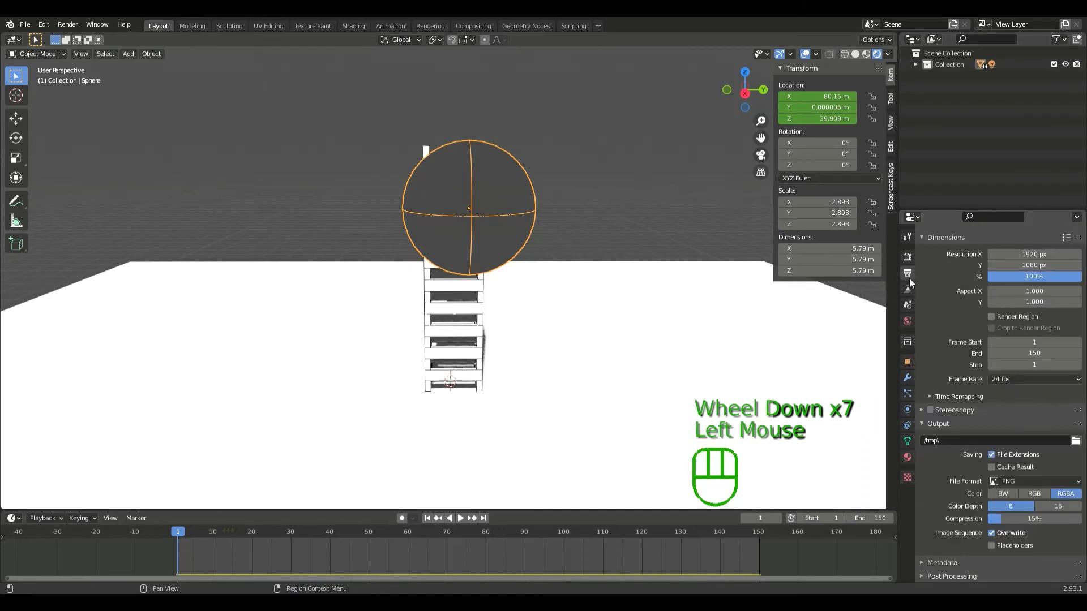
click(908, 290)
click(909, 256)
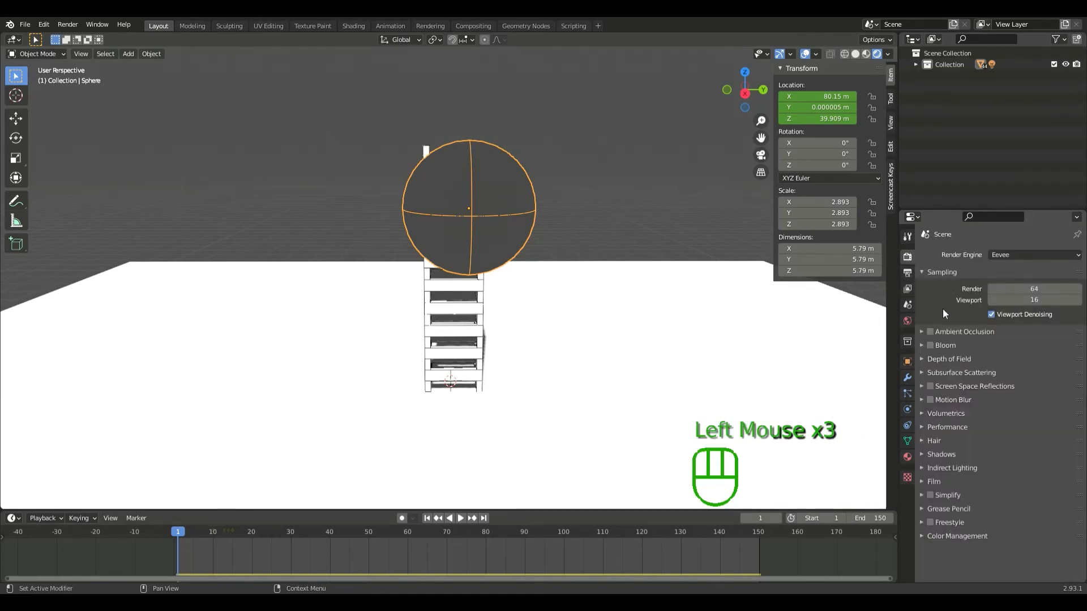
click(929, 387)
click(922, 387)
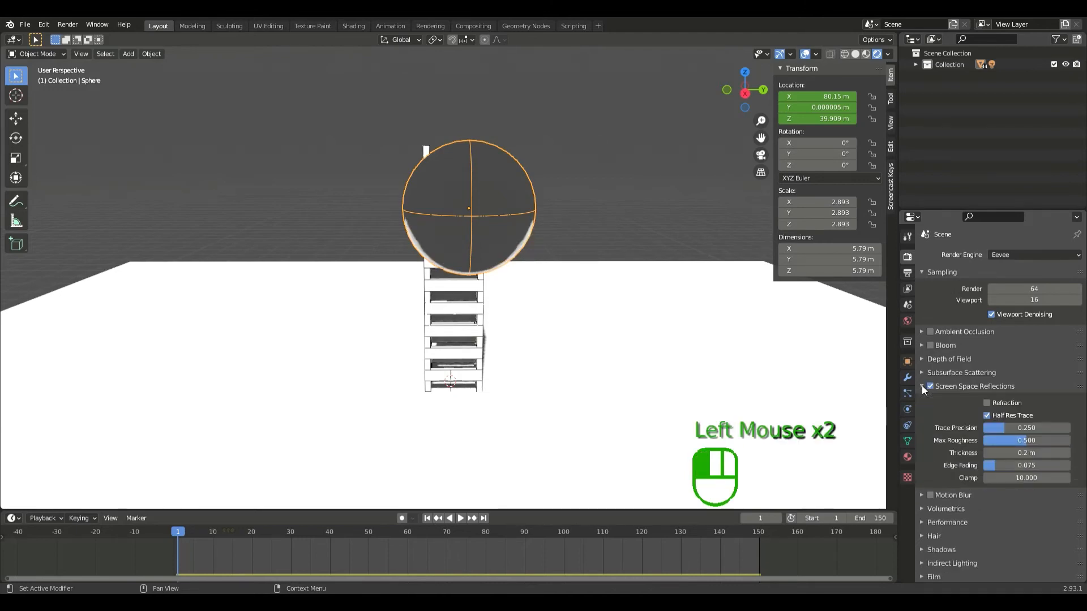
click(987, 403)
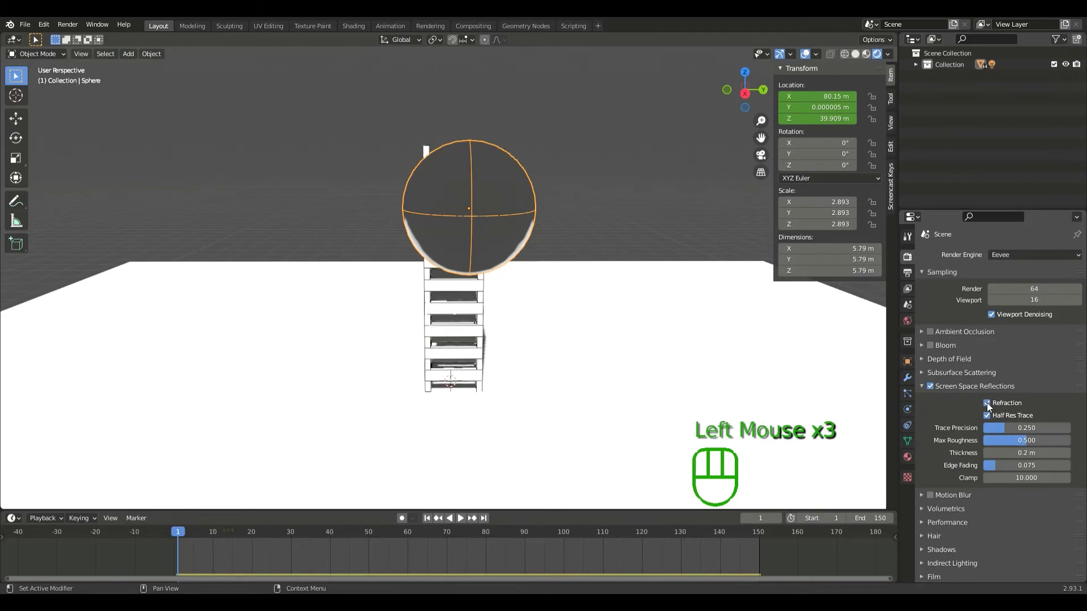
click(922, 386)
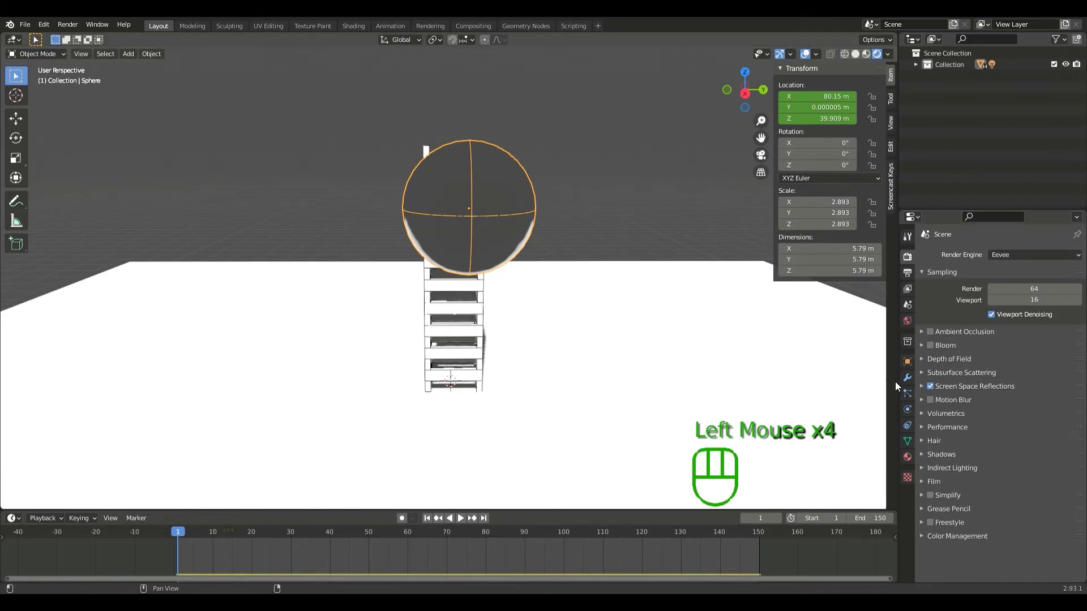
- Inspect the sphere's reflections up close and set its material's IOR to 0.000
click(908, 457)
scroll(528, 229, up, 2)
middle_drag(529, 229, 544, 219)
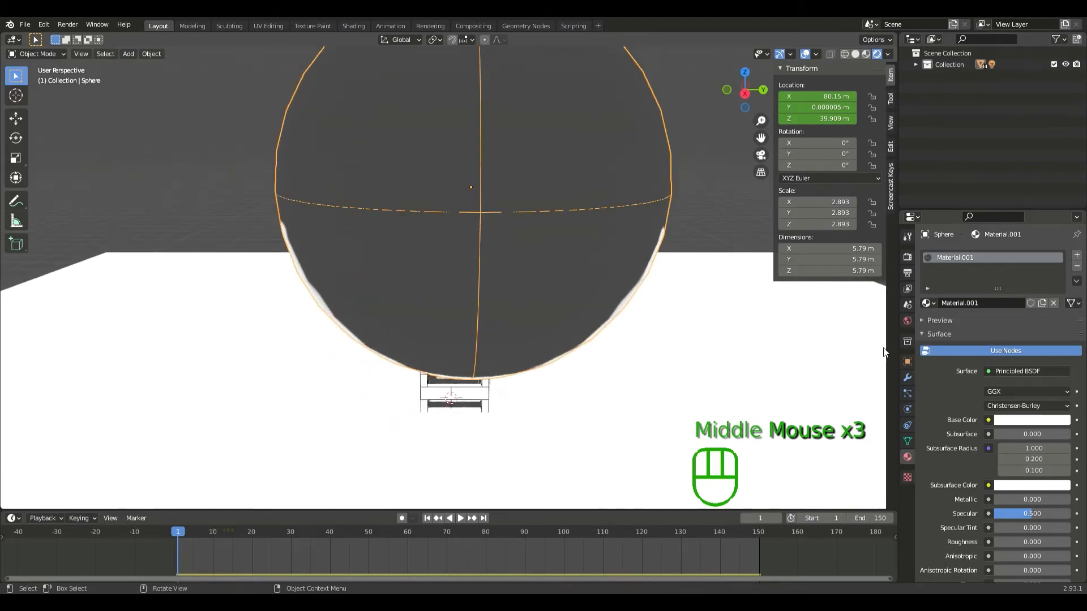
scroll(623, 274, down, 1)
middle_drag(623, 274, 623, 274)
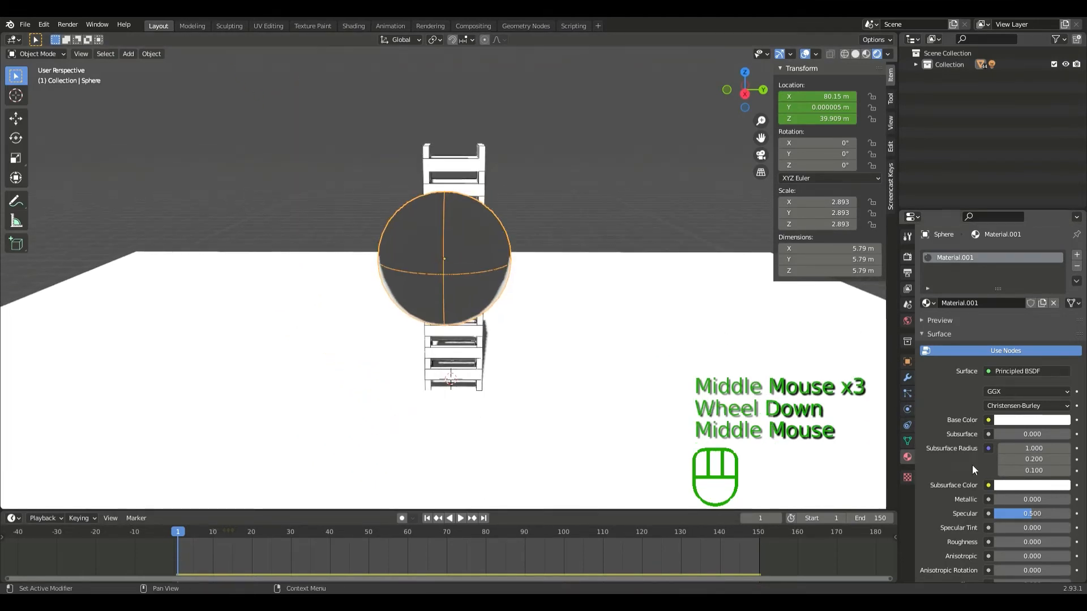
scroll(1014, 496, down, 3)
scroll(1014, 497, down, 1)
mouse_move(1024, 439)
mouse_down()
mouse_move(1046, 439)
mouse_move(1037, 437)
mouse_up()
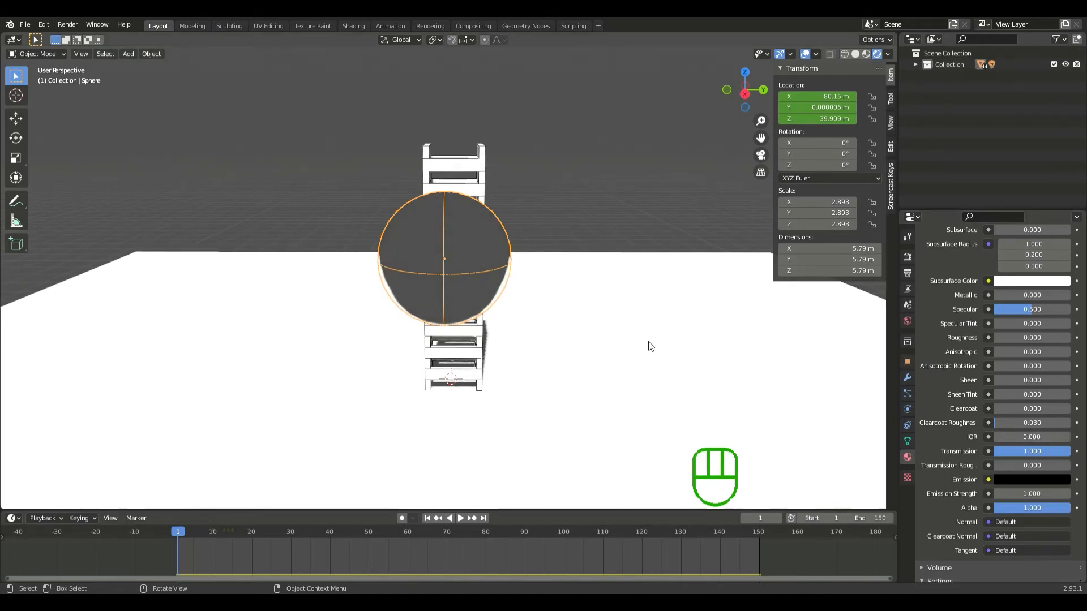
- Give the world background an Environment Texture using the music_hall_02_16k.hdr image
middle_drag(648, 344, 736, 334)
scroll(651, 347, up, 2)
scroll(651, 347, down, 2)
click(908, 319)
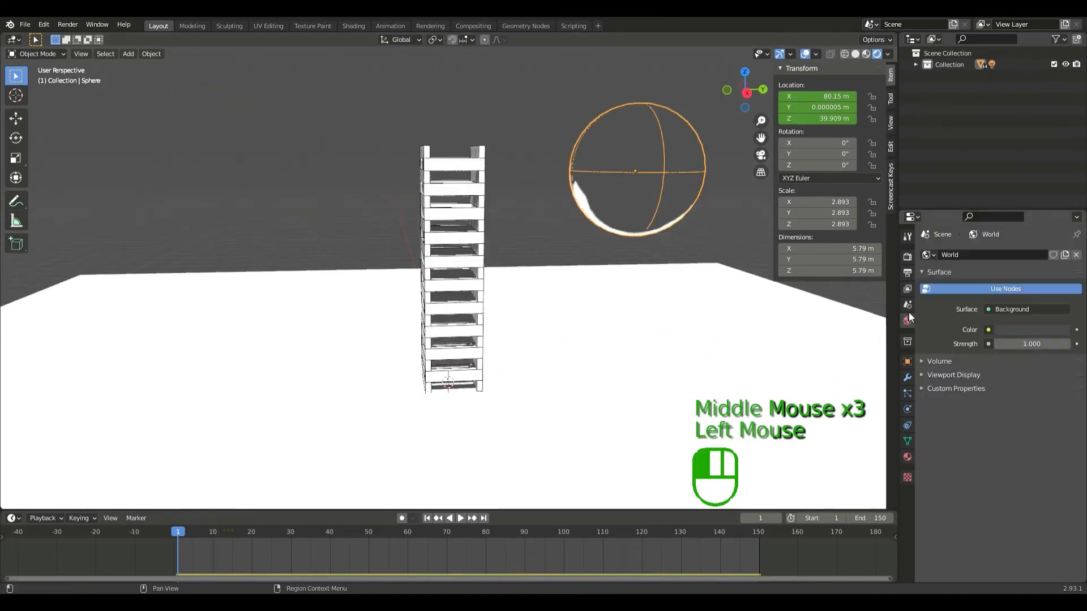
click(988, 329)
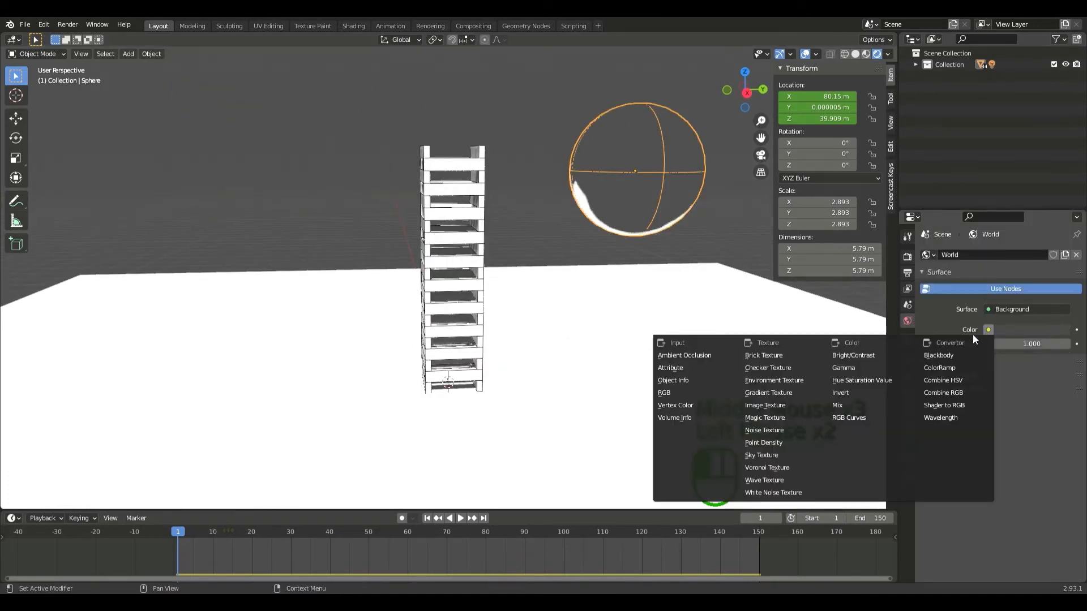
click(775, 380)
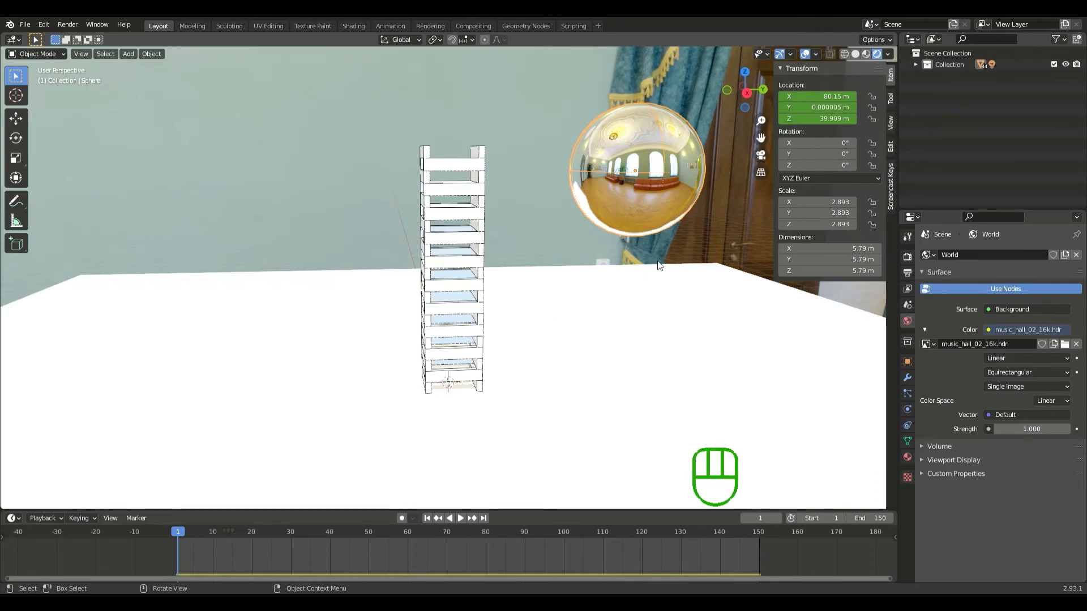
- Delete the Sun light beneath the tower
middle_drag(659, 265, 512, 257)
scroll(470, 244, down, 2)
middle_drag(429, 234, 458, 213)
scroll(458, 213, down, 1)
click(482, 358)
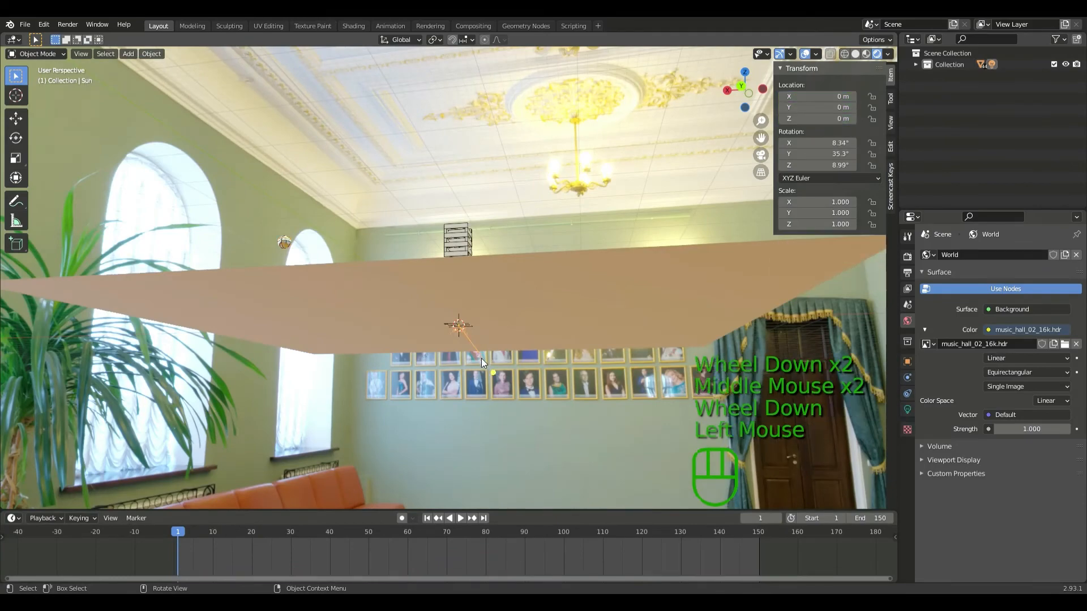
key(x)
click(481, 359)
- Select the sphere up close and try adjusting its material's IOR under the environment lighting
middle_drag(478, 341, 565, 304)
scroll(644, 279, up, 2)
scroll(601, 286, up, 1)
scroll(601, 285, up, 1)
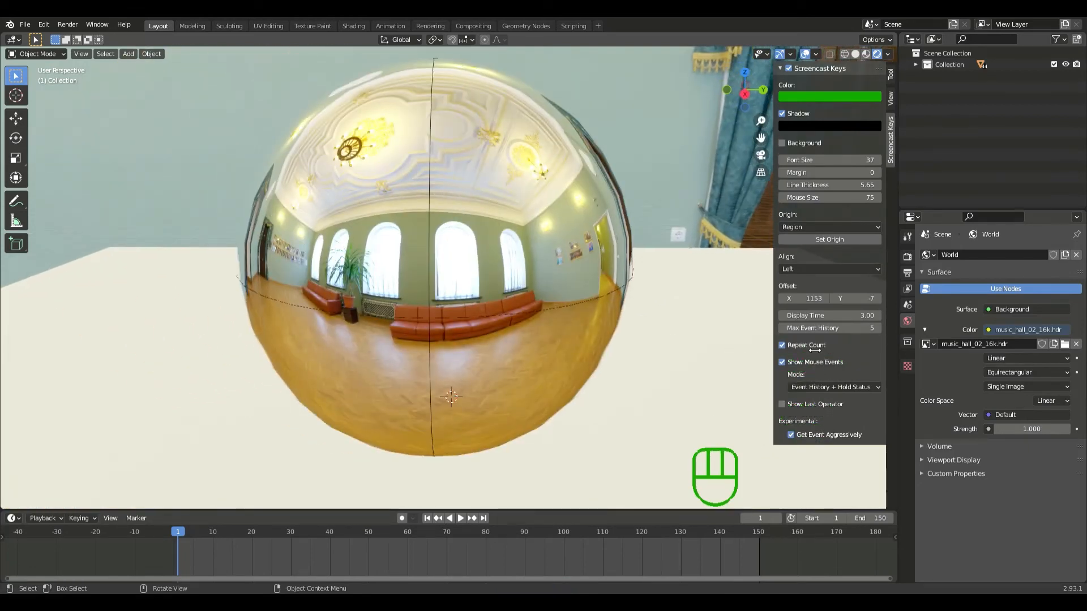
click(588, 295)
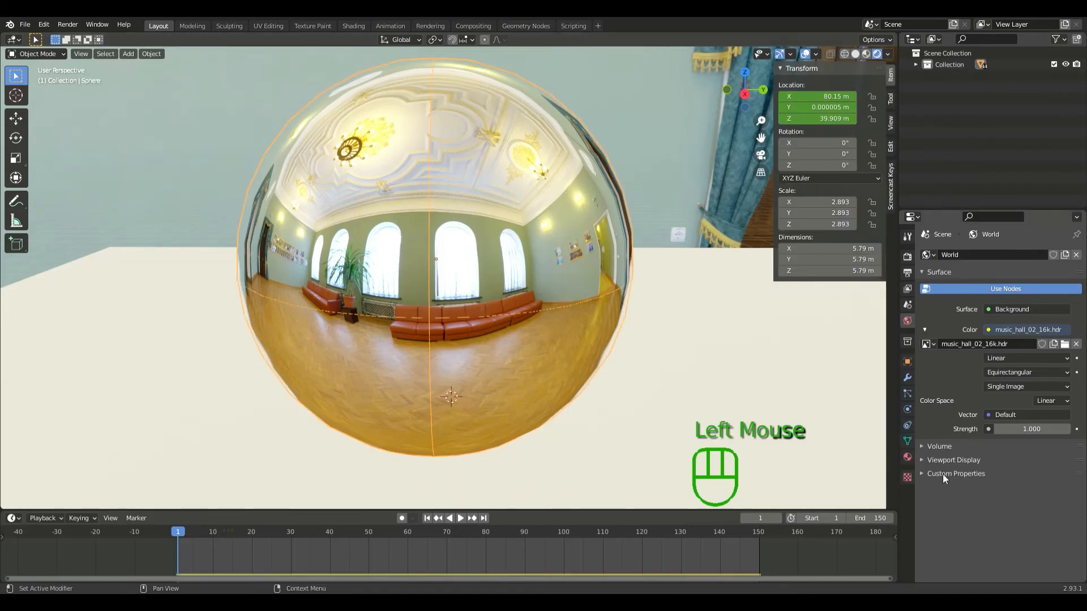
click(906, 458)
scroll(981, 477, down, 5)
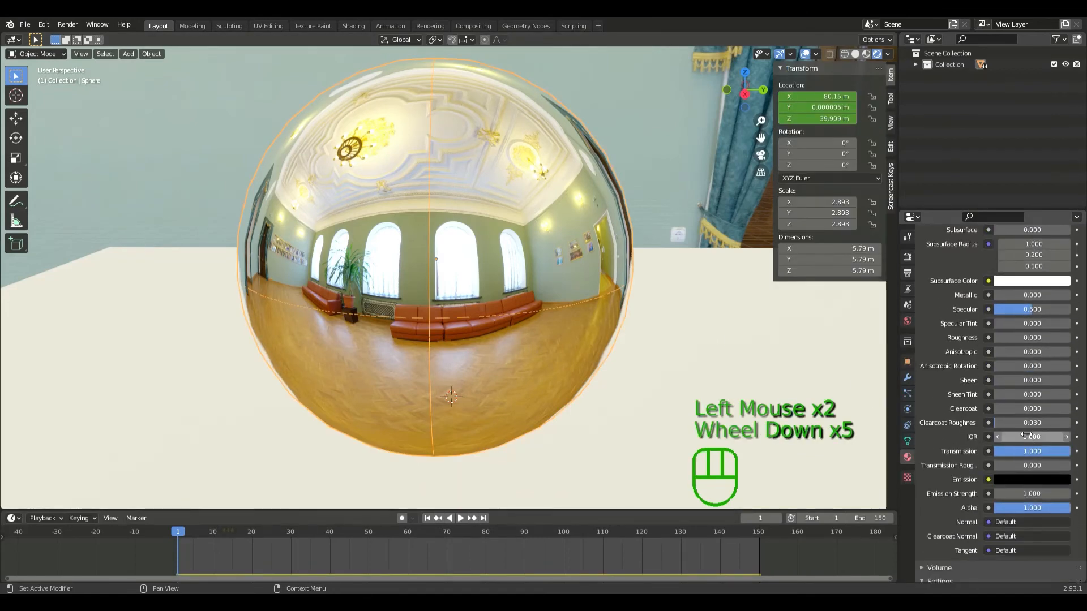
drag(1026, 435, 996, 435)
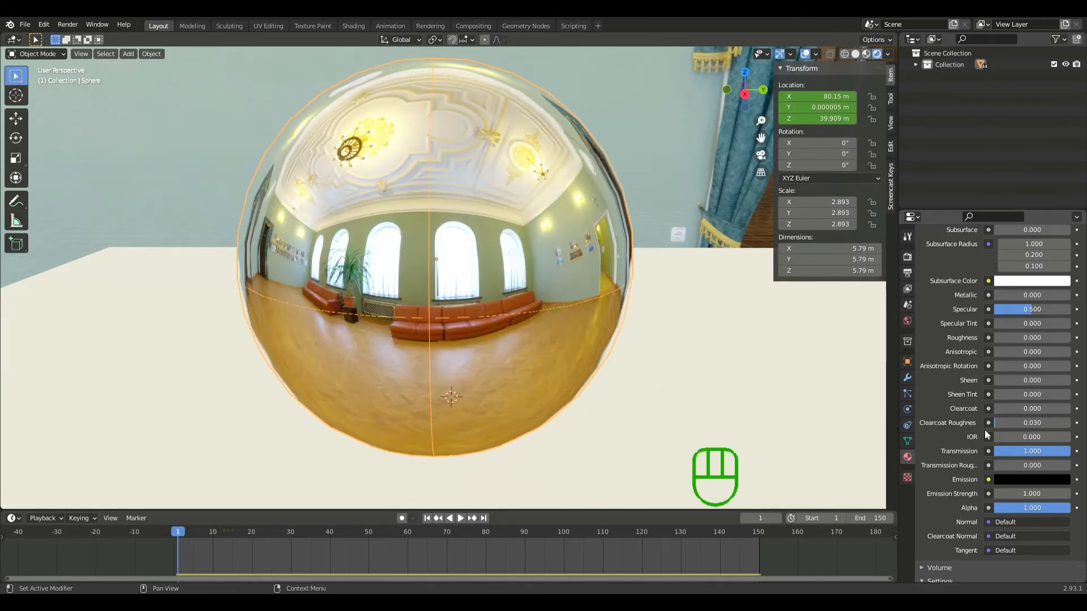
- Bring the whole tower into view and scrub the animation to frame 14 to check the collapse
scroll(736, 344, down, 1)
middle_drag(735, 344, 472, 334)
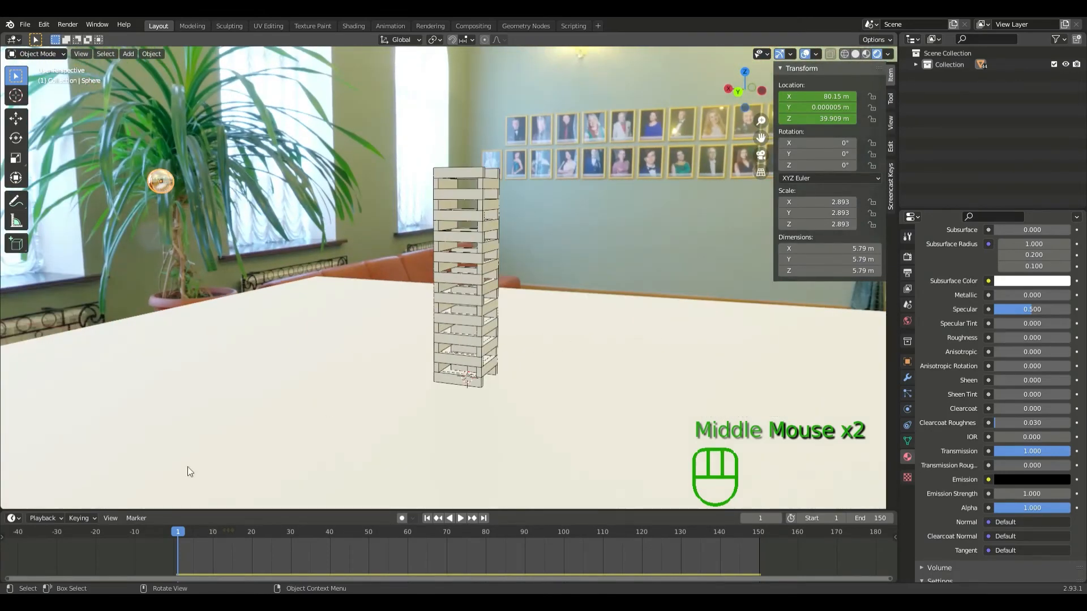
drag(219, 532, 230, 536)
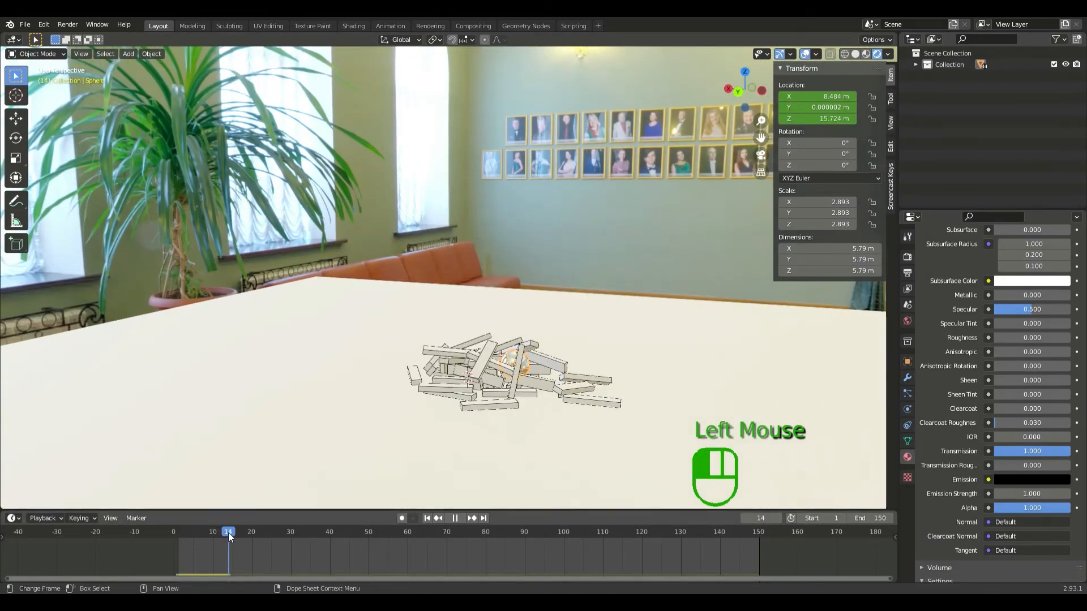
- Examine the fallen blocks around the sphere up close, and scrub the animation back to its start
scroll(528, 451, up, 2)
middle_drag(583, 439, 535, 424)
click(538, 422)
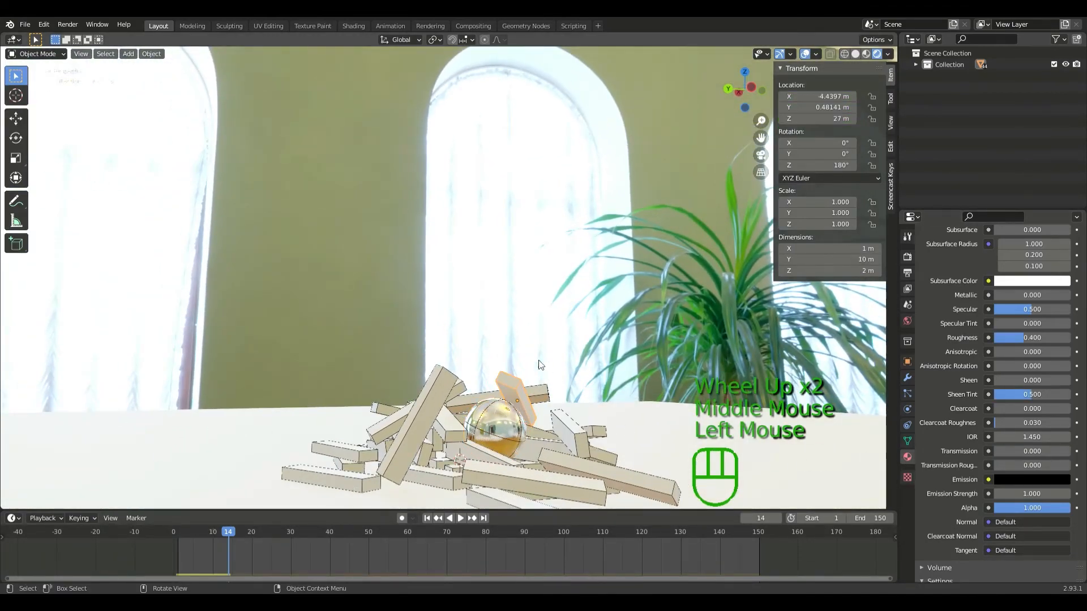
middle_drag(579, 347, 800, 354)
scroll(799, 354, down, 2)
click(229, 535)
drag(229, 537, 182, 530)
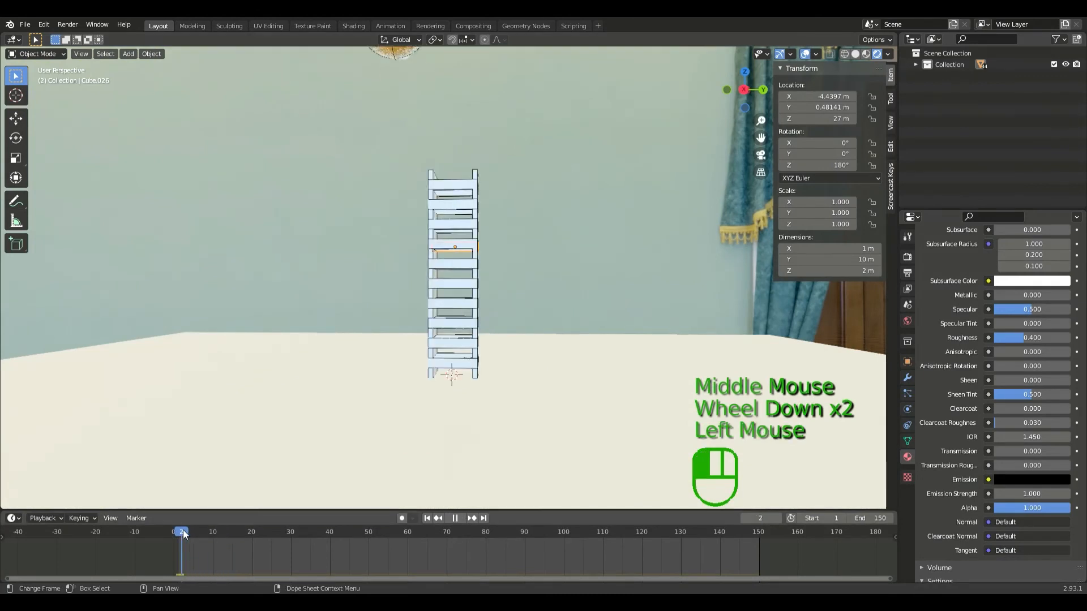
- Try to select all of the tower's blocks to reach their material settings
middle_drag(267, 466, 275, 455)
drag(426, 371, 503, 119)
scroll(528, 118, down, 2)
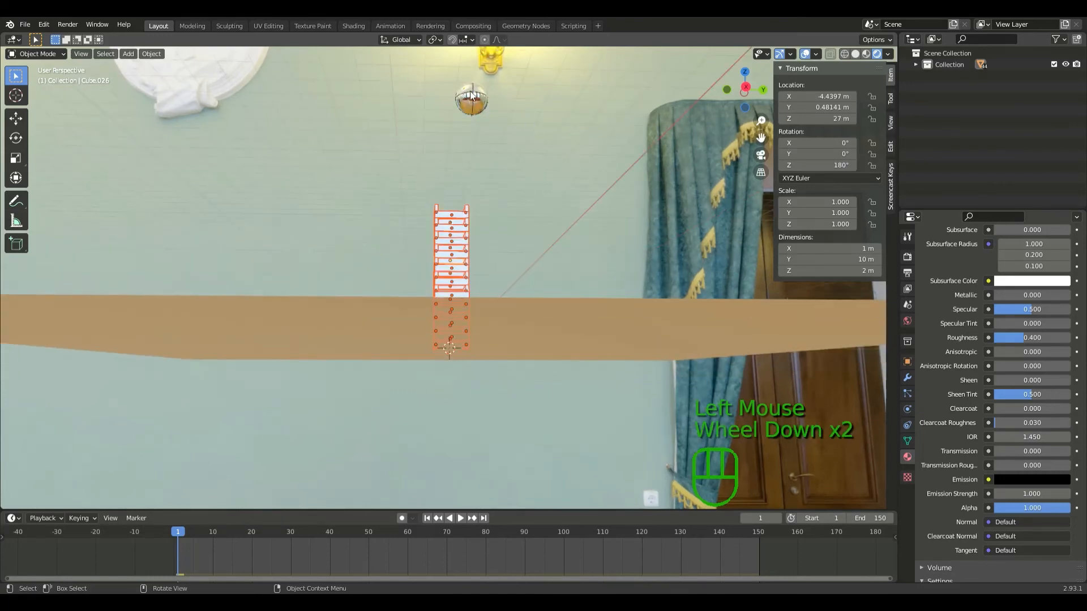
click(473, 98)
middle_drag(506, 86, 527, 113)
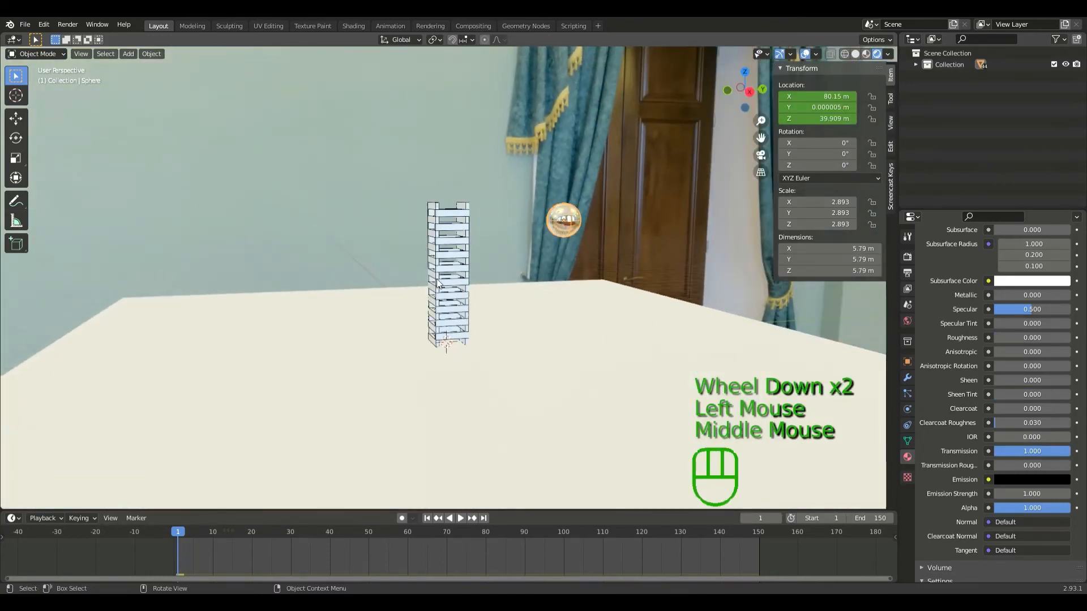
scroll(437, 279, up, 2)
middle_drag(488, 334, 482, 300)
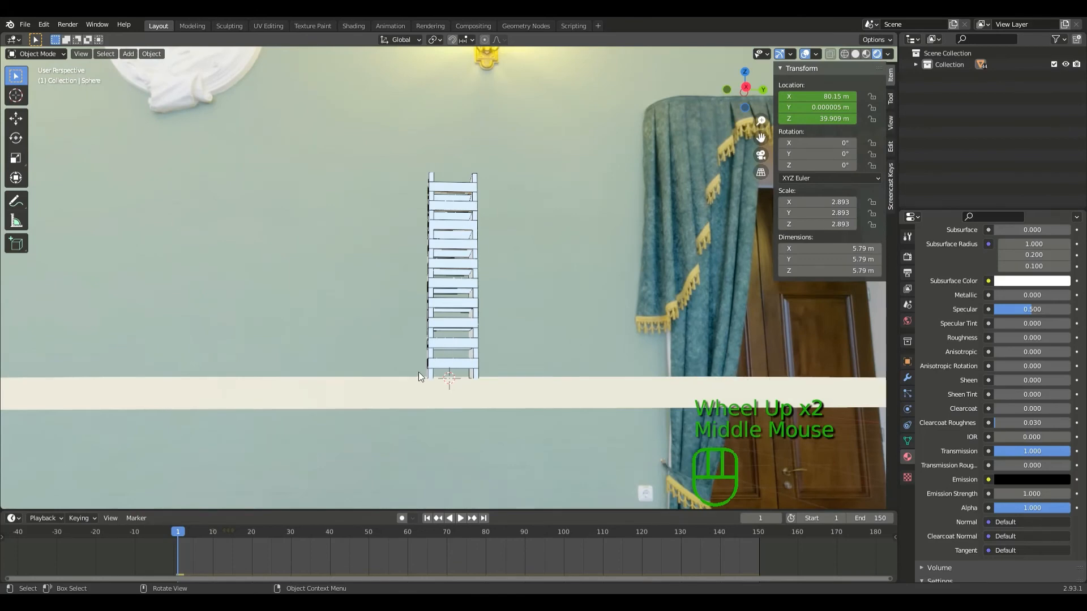
drag(423, 371, 535, 111)
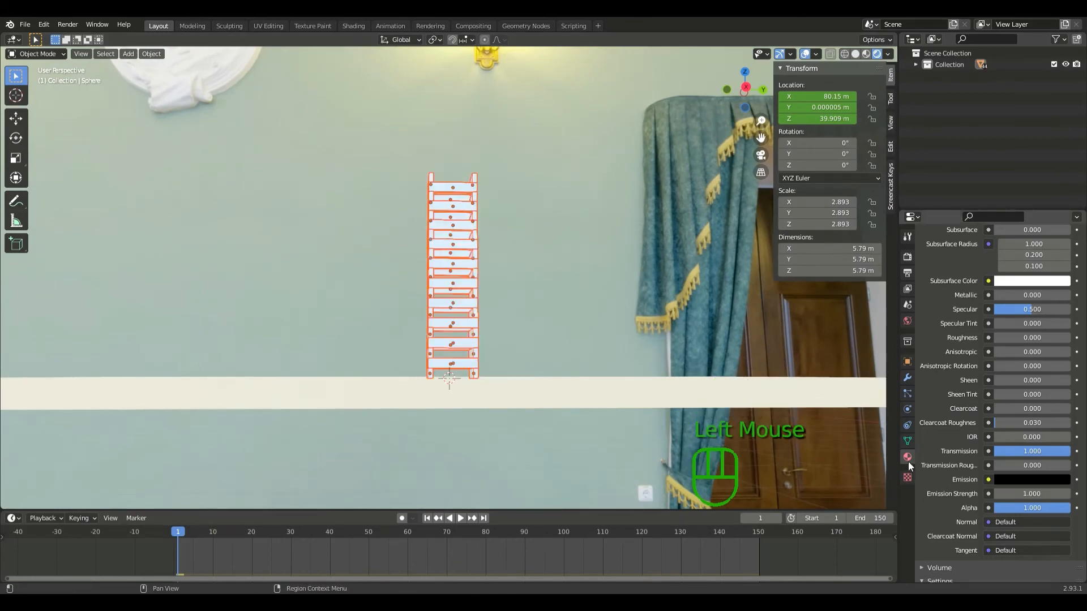
scroll(964, 420, up, 5)
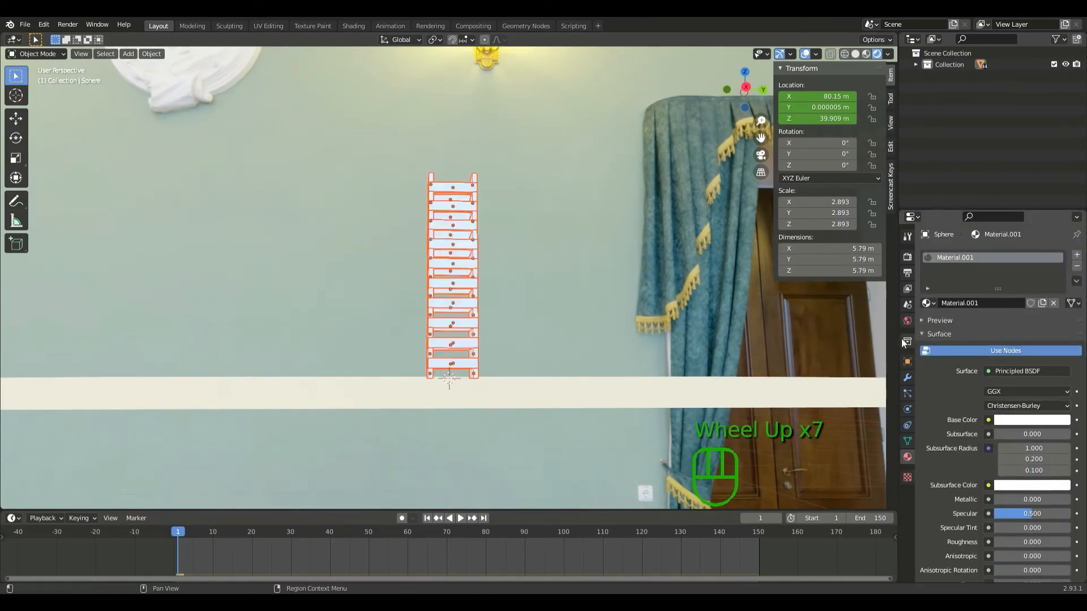
click(907, 363)
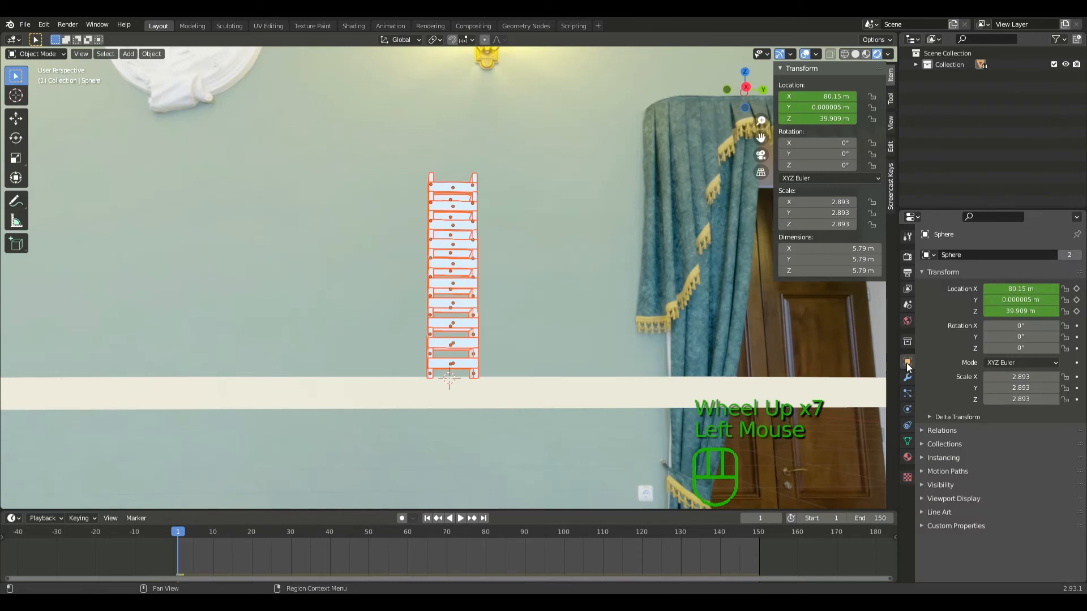
- Select all tower blocks with a block active and set their material's base color to dark yellow-brown, hue 0.135 and saturation 1.000
click(442, 209)
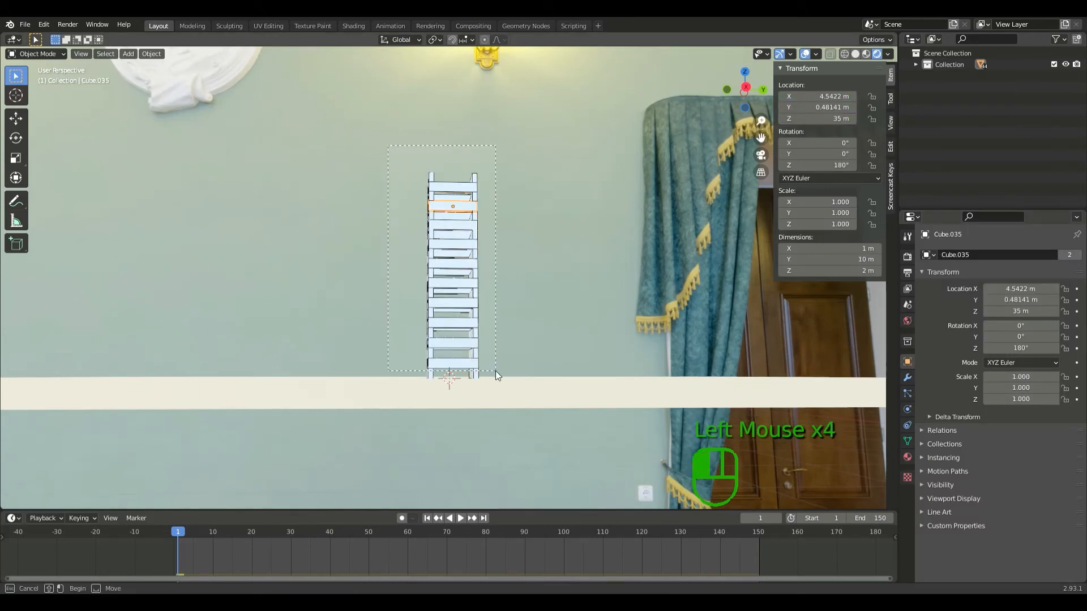
drag(495, 372, 495, 371)
click(910, 460)
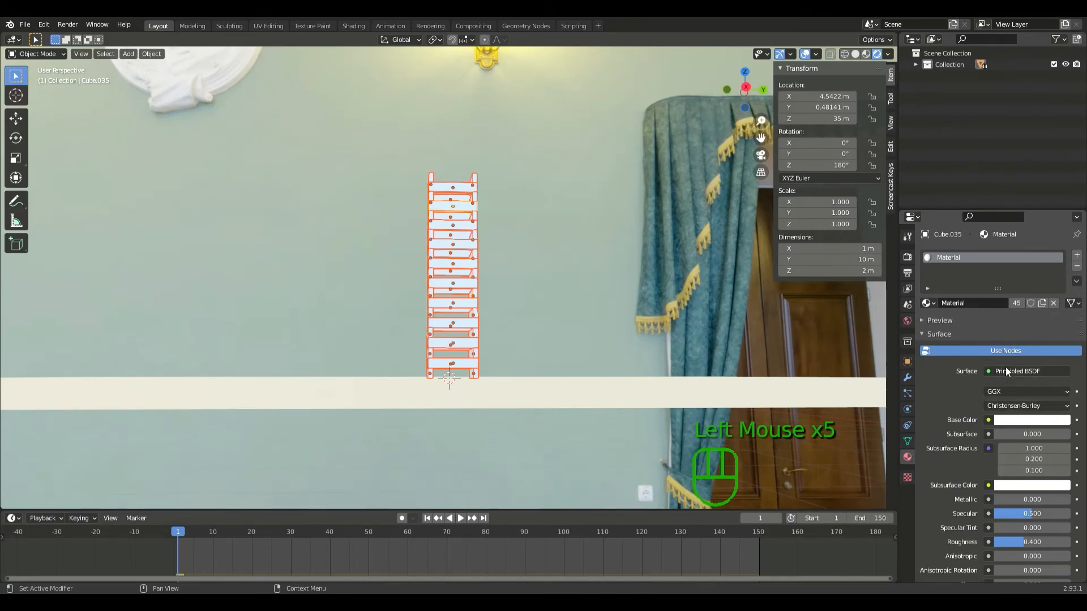
scroll(1006, 368, down, 6)
scroll(954, 401, down, 2)
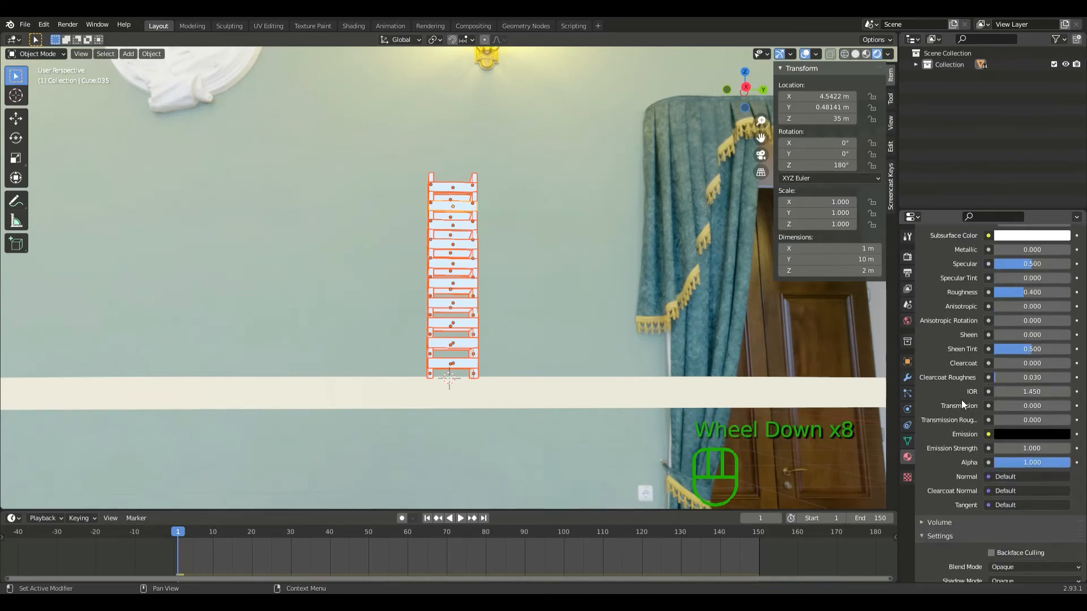
scroll(962, 400, up, 4)
click(1039, 330)
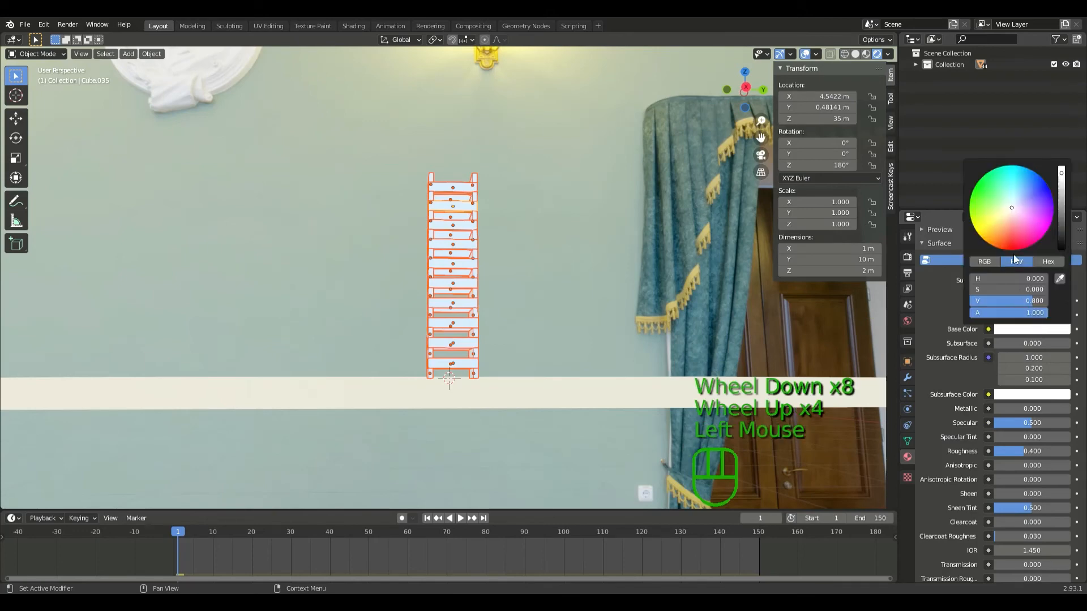
drag(1008, 205, 977, 232)
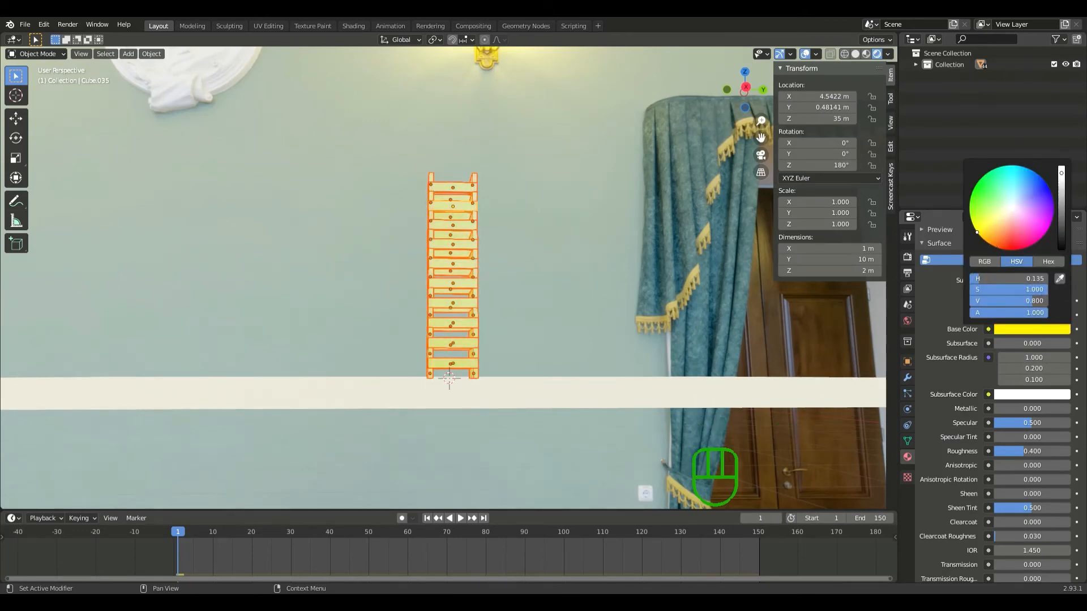
drag(1063, 176, 1062, 227)
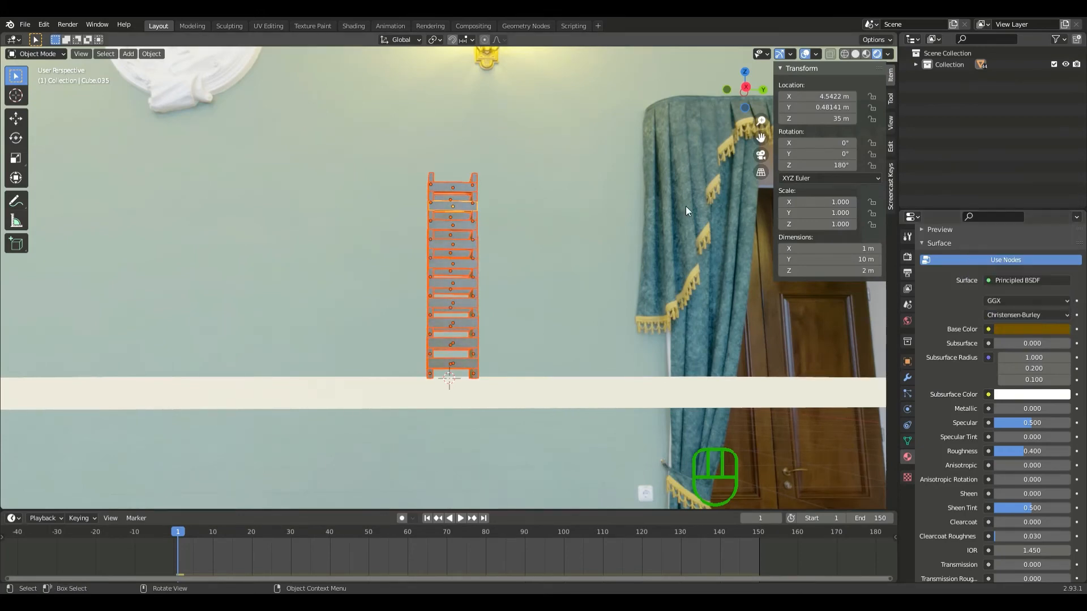
- Deselect the blocks and examine the tower's new color and the room reflections on the sphere from several distances
middle_drag(685, 206, 491, 232)
scroll(487, 235, up, 4)
scroll(484, 239, up, 3)
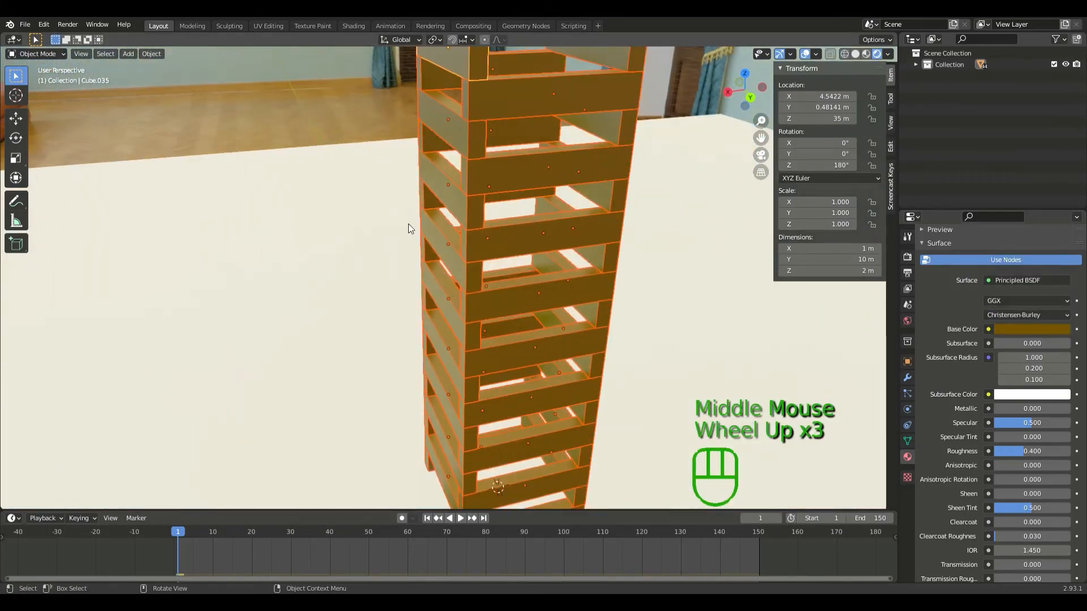
click(309, 99)
scroll(400, 226, up, 1)
scroll(400, 225, down, 4)
middle_drag(400, 225, 527, 246)
scroll(385, 232, down, 1)
scroll(532, 235, up, 1)
scroll(534, 236, up, 2)
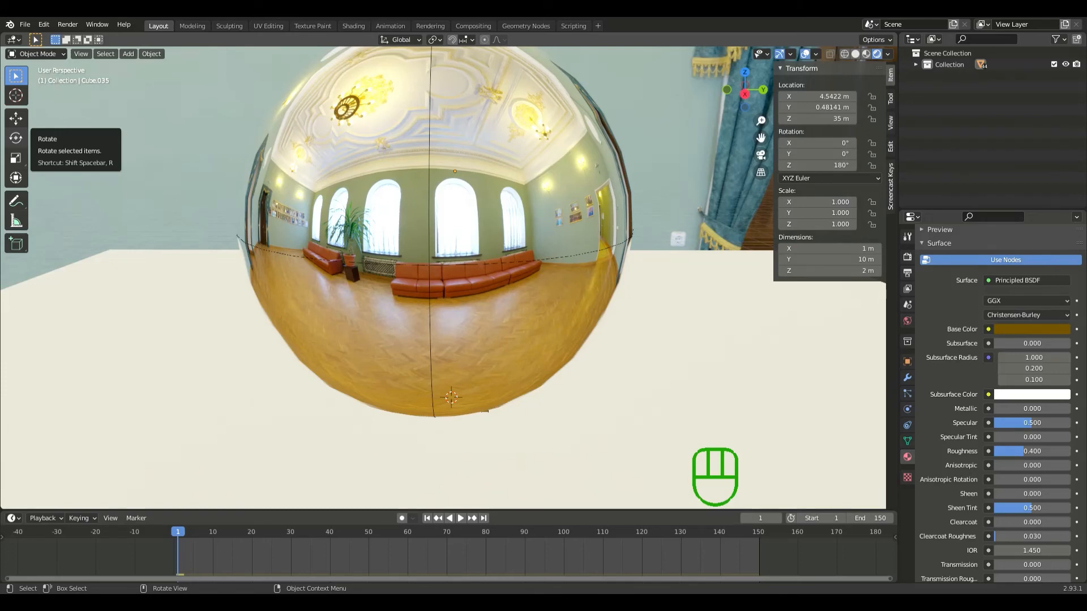
middle_drag(398, 165, 691, 134)
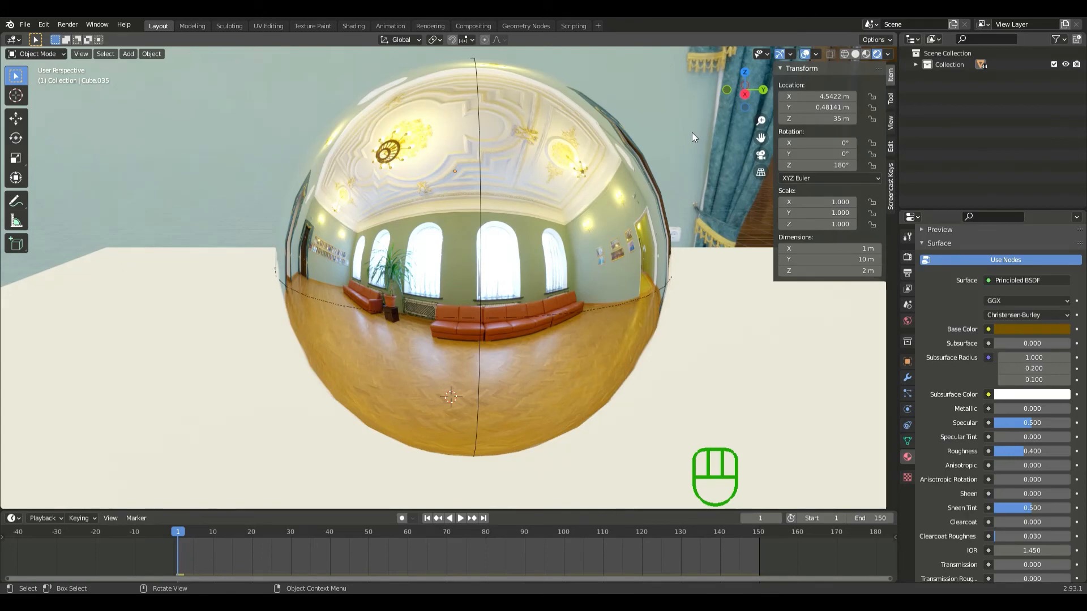
scroll(692, 132, up, 1)
scroll(648, 128, down, 3)
scroll(648, 128, up, 3)
scroll(648, 128, down, 2)
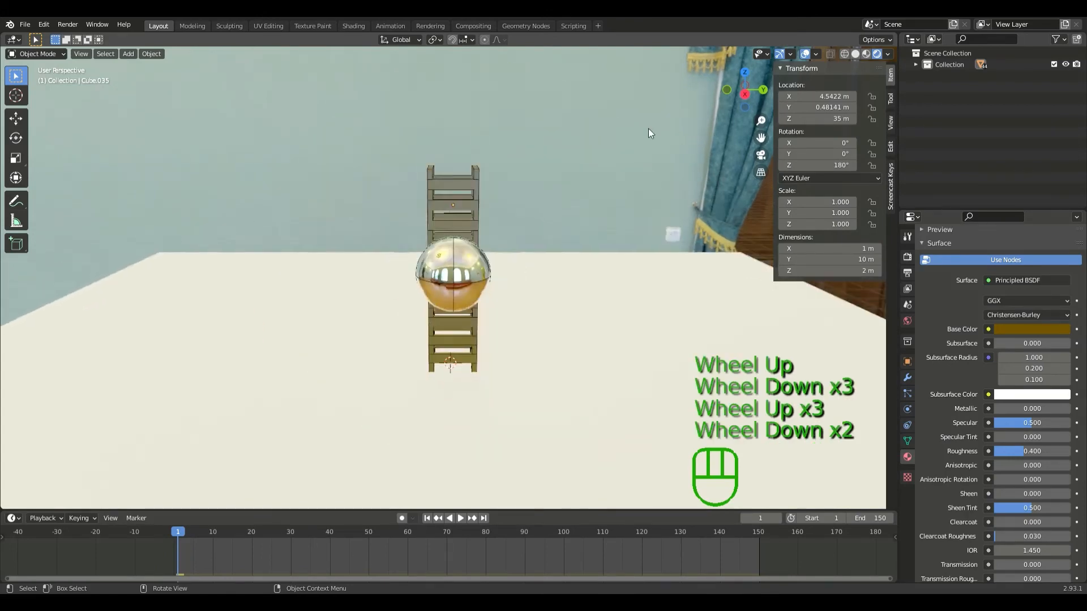
- Select the sphere and set its material's Metallic to 1.000, Transmission to 0.000 and Roughness to 0.368
middle_drag(648, 128, 610, 133)
scroll(610, 133, down, 1)
click(197, 292)
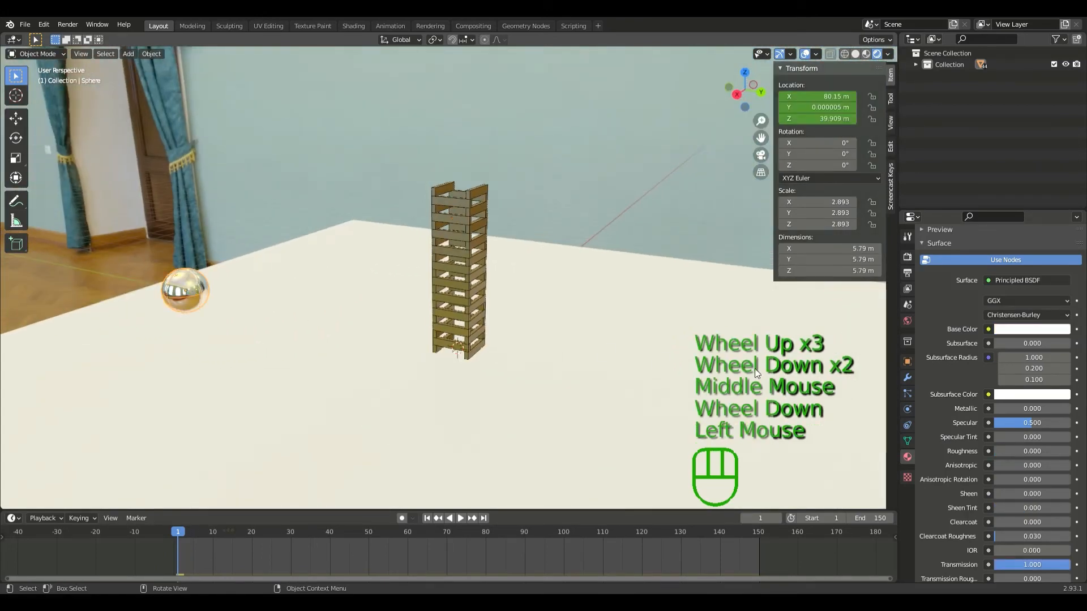
drag(1009, 412, 1072, 421)
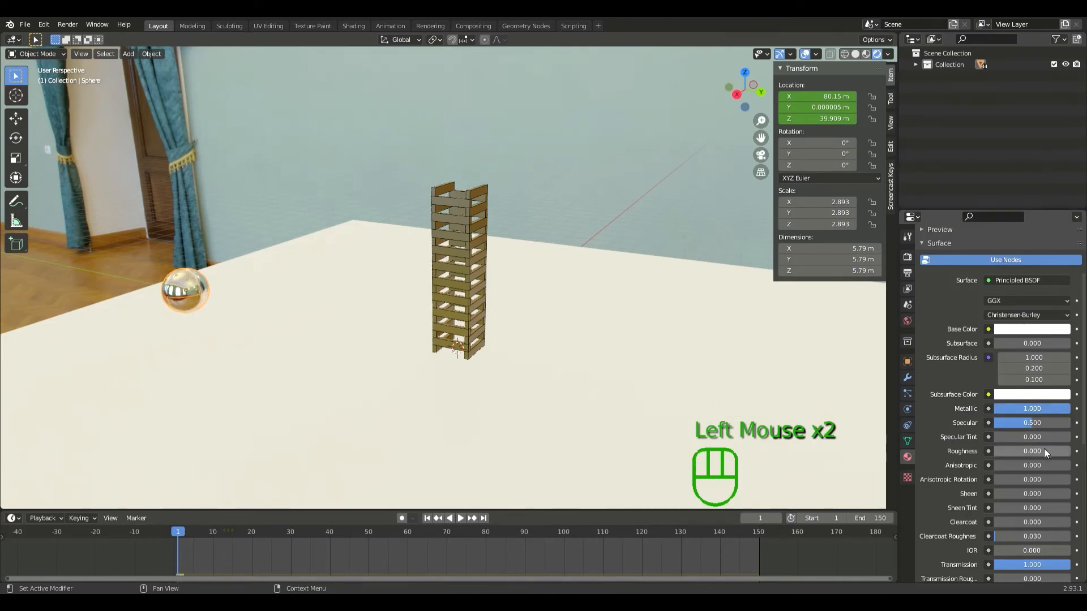
drag(1069, 565, 997, 564)
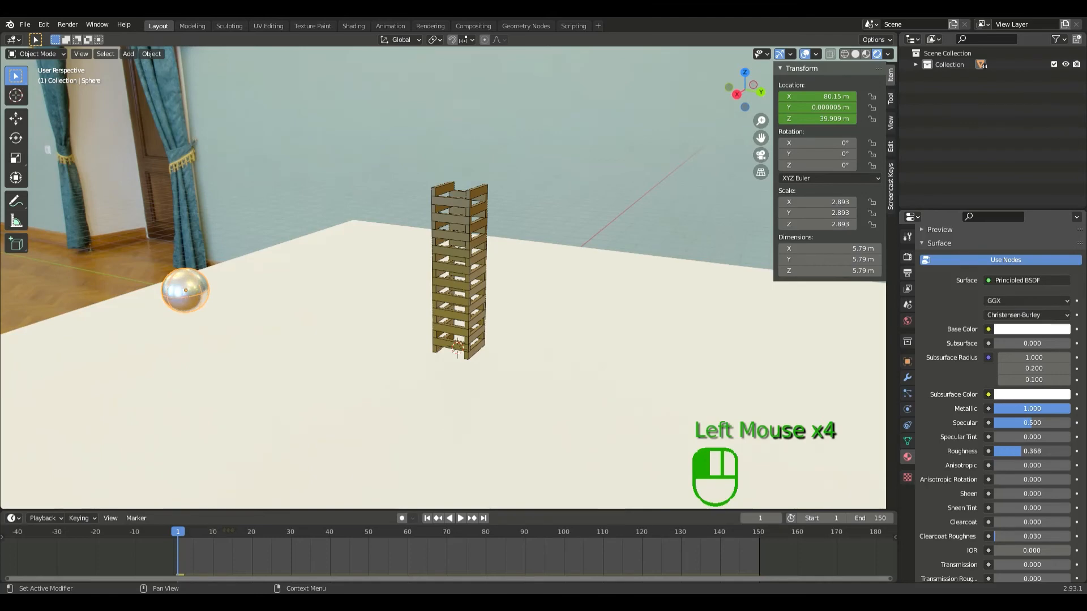
- Play the animation to check the sphere's impact with the new materials, and return to frame 1
middle_drag(465, 445, 398, 426)
scroll(399, 426, down, 2)
middle_drag(454, 406, 545, 340)
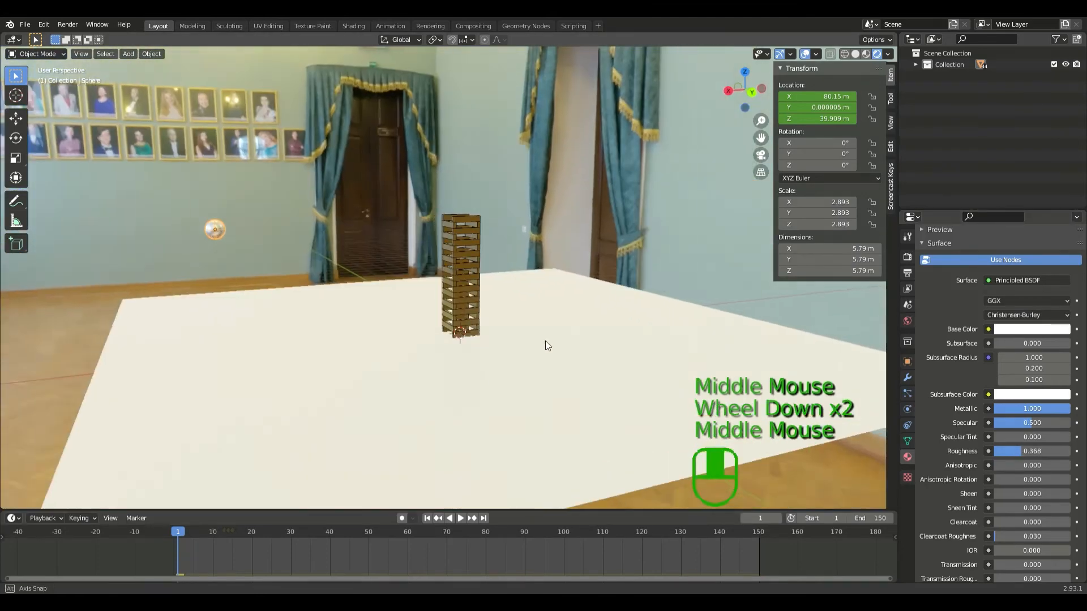
click(564, 267)
middle_drag(556, 288, 566, 318)
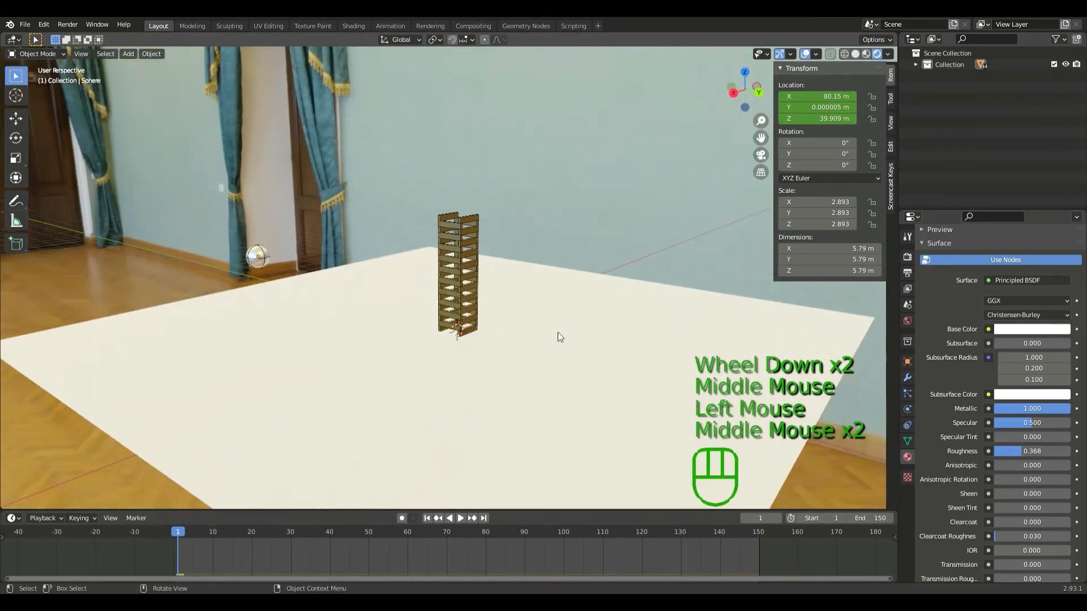
key(space)
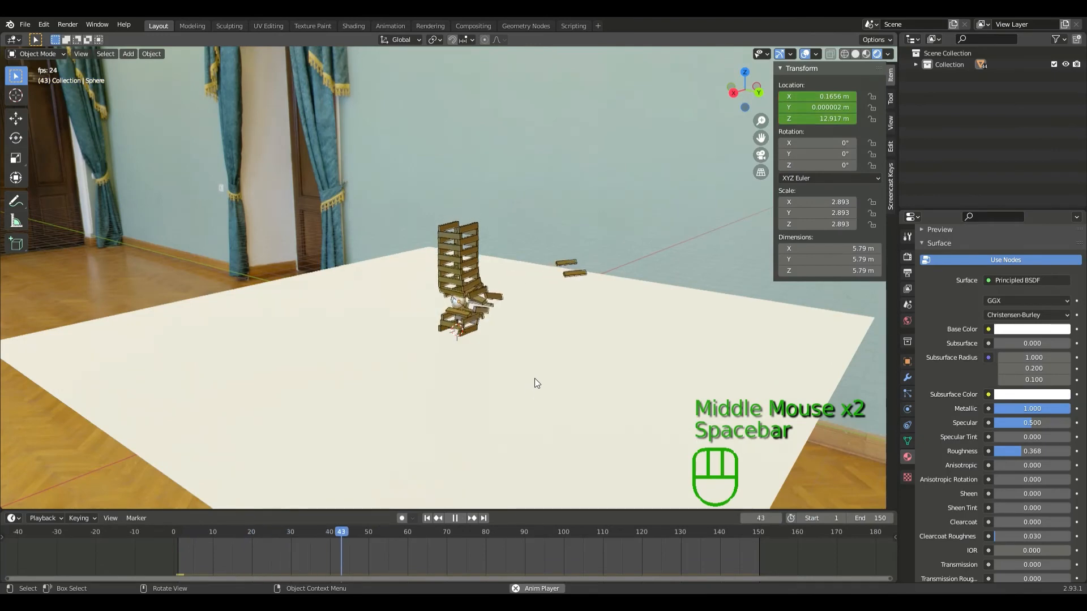
scroll(535, 377, up, 3)
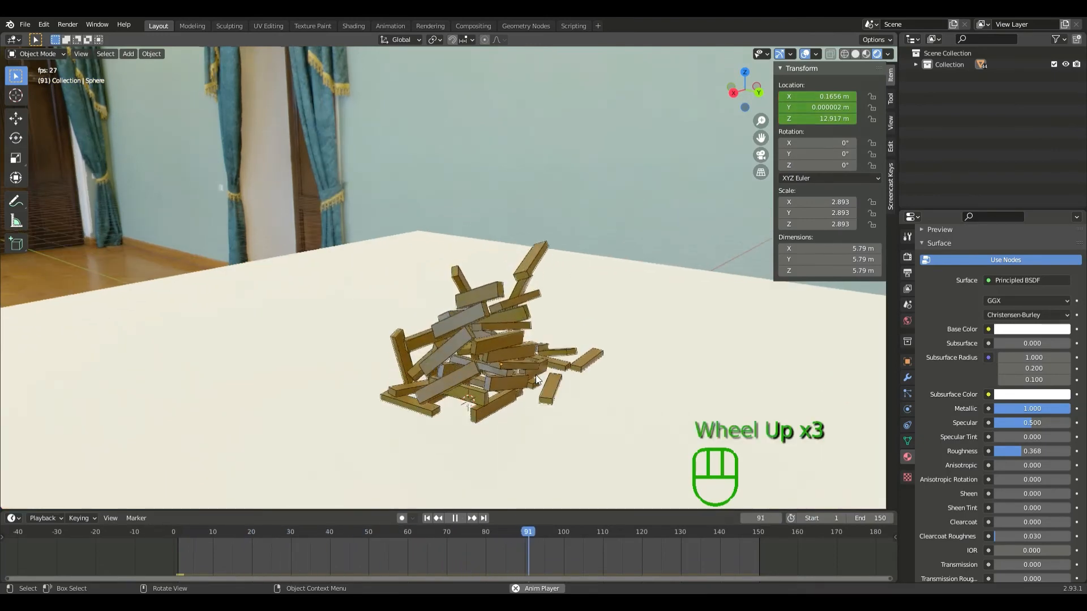
key(space)
click(427, 518)
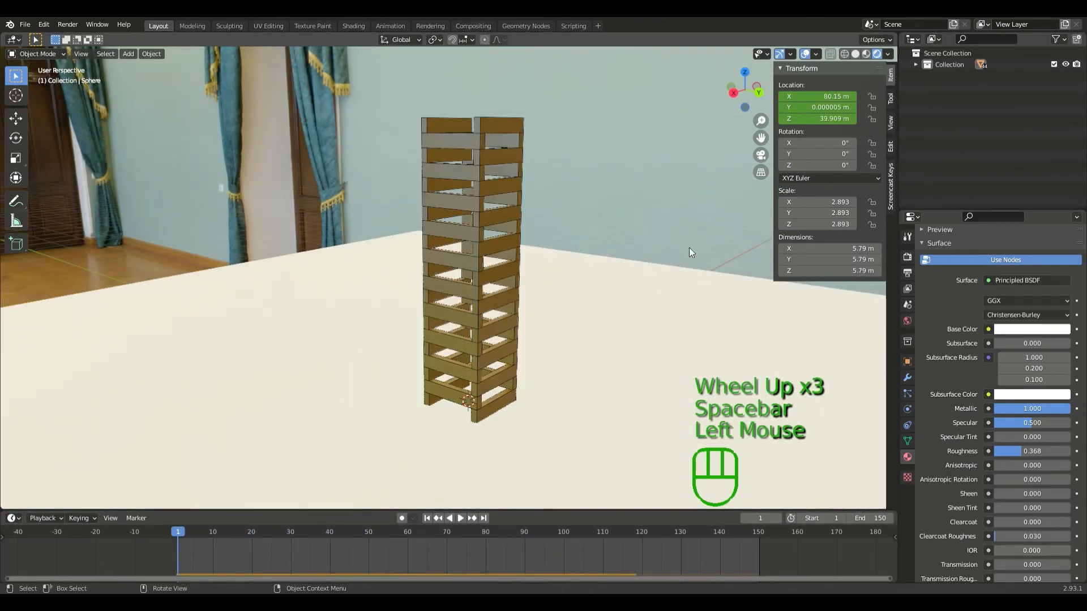
- Try a Rigid Body World speed of 5.000, play the collapse, and return to frame 1
mouse_move(691, 252)
middle_down()
mouse_move(653, 282)
mouse_move(722, 272)
mouse_move(700, 253)
middle_up()
scroll(561, 225, down, 1)
scroll(561, 225, up, 1)
scroll(560, 225, down, 1)
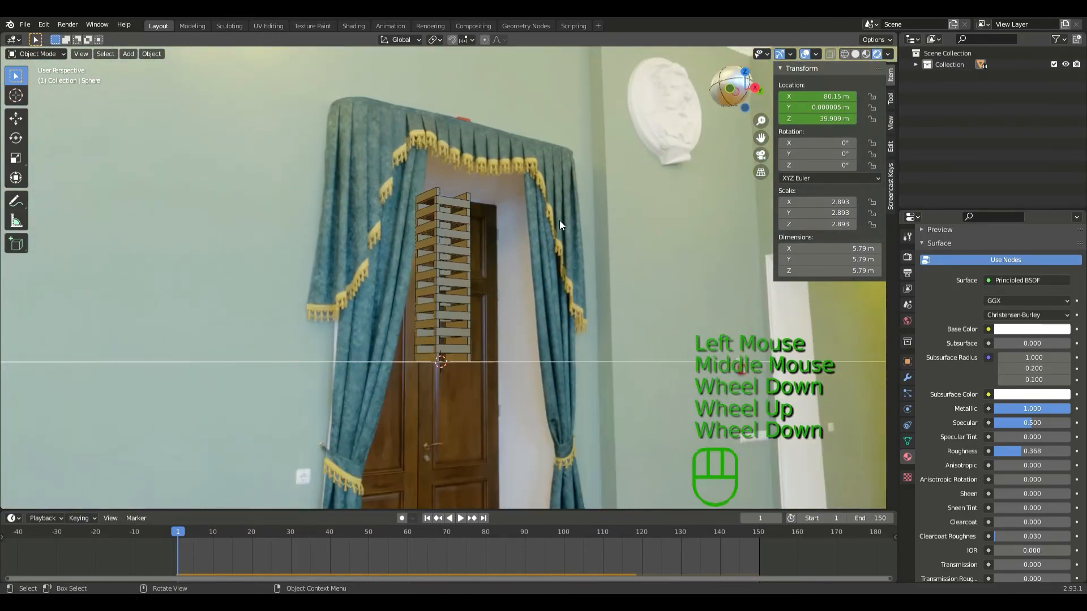
middle_drag(559, 225, 565, 277)
scroll(570, 291, up, 1)
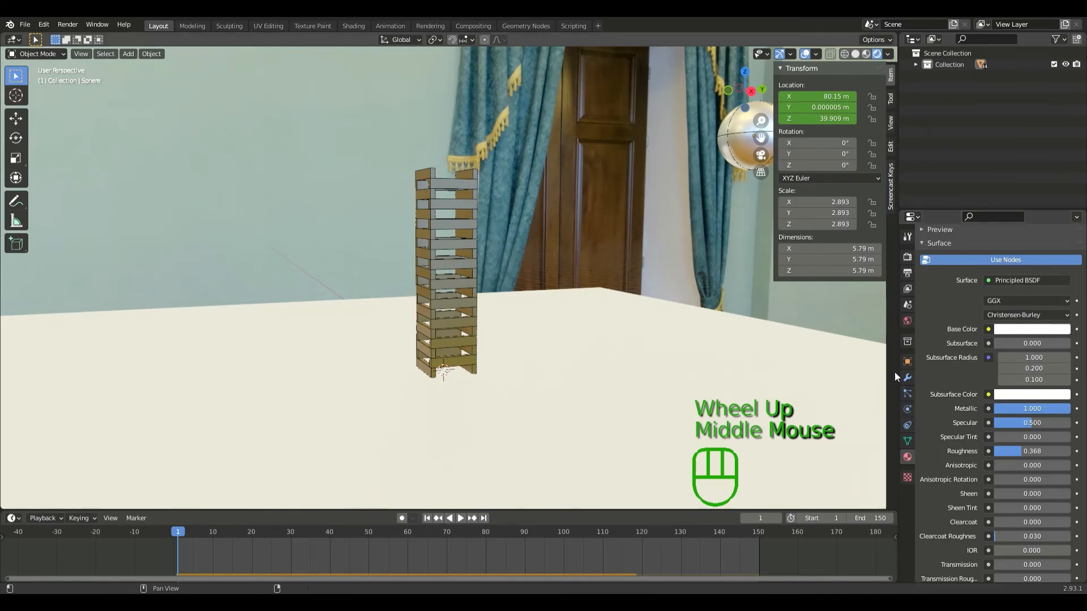
click(909, 304)
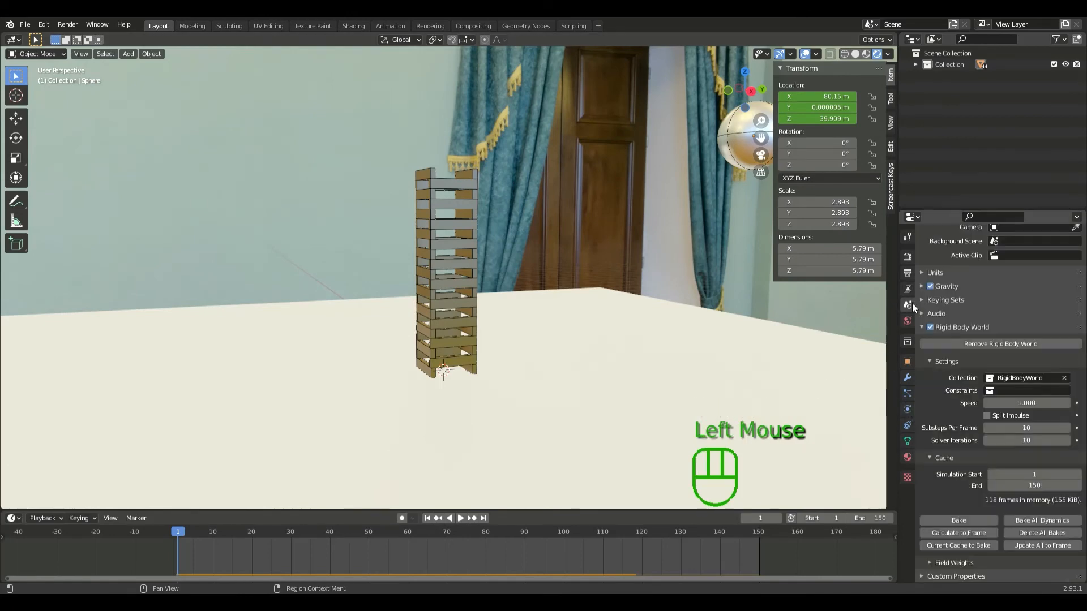
double_click(1021, 404)
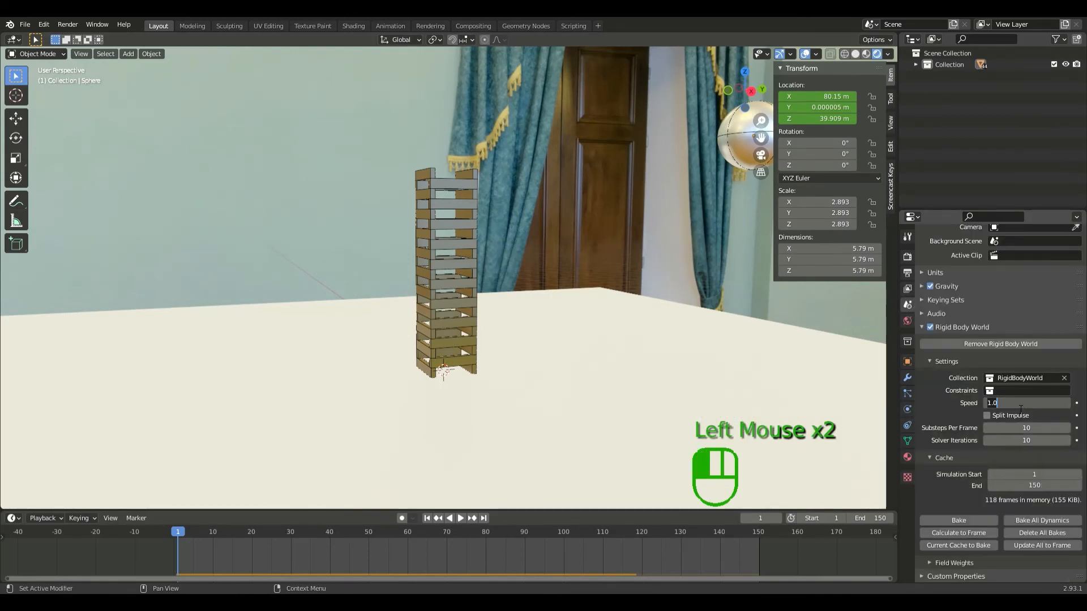
key(space)
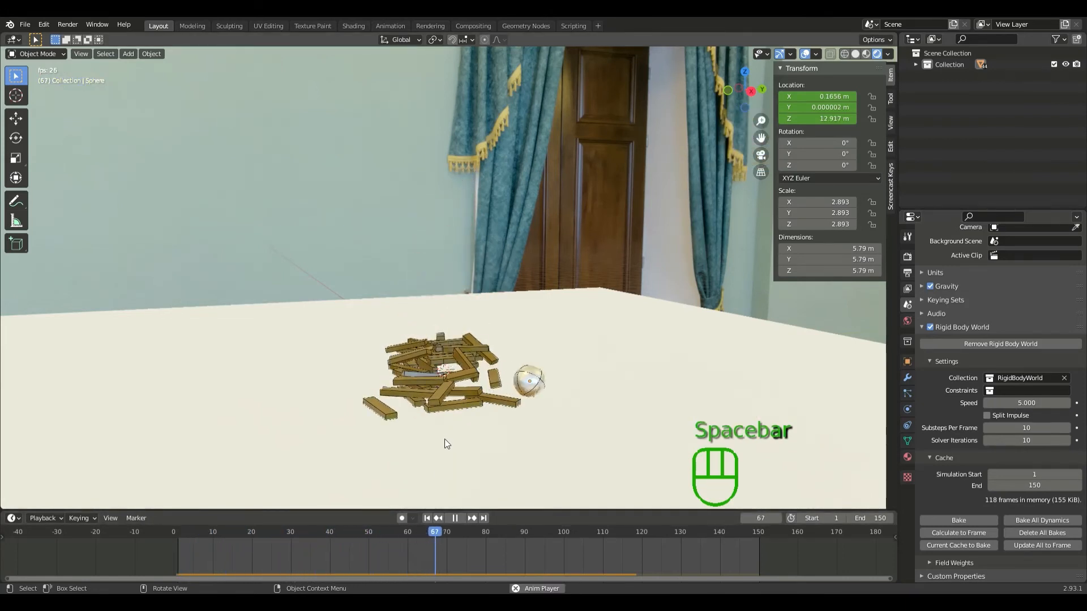
key(space)
click(427, 519)
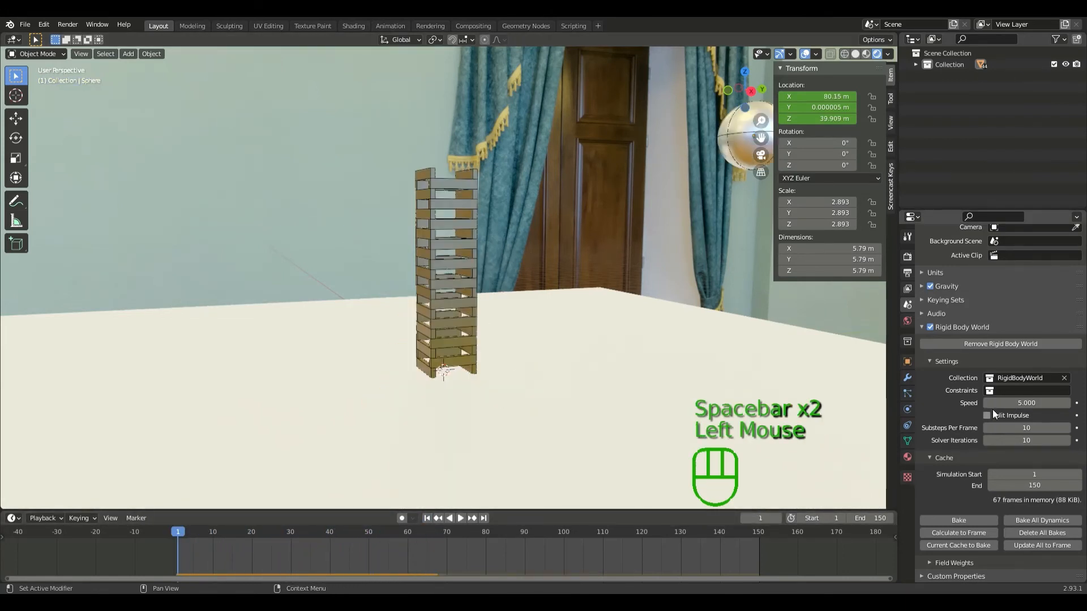
- Set the Rigid Body World speed to 2.500 and play the collapse to check it
double_click(1019, 403)
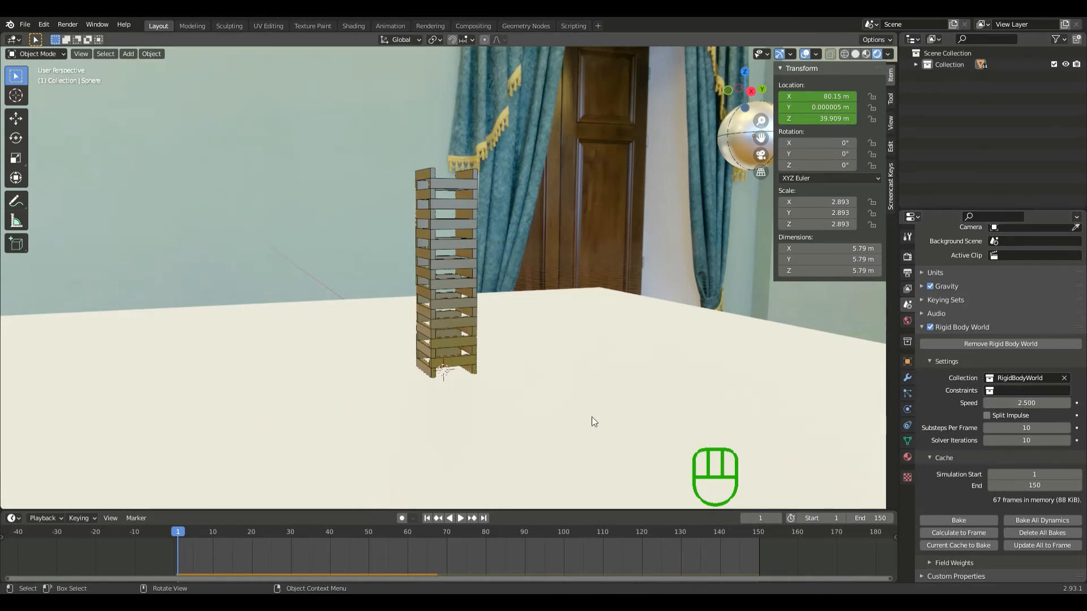
key(space)
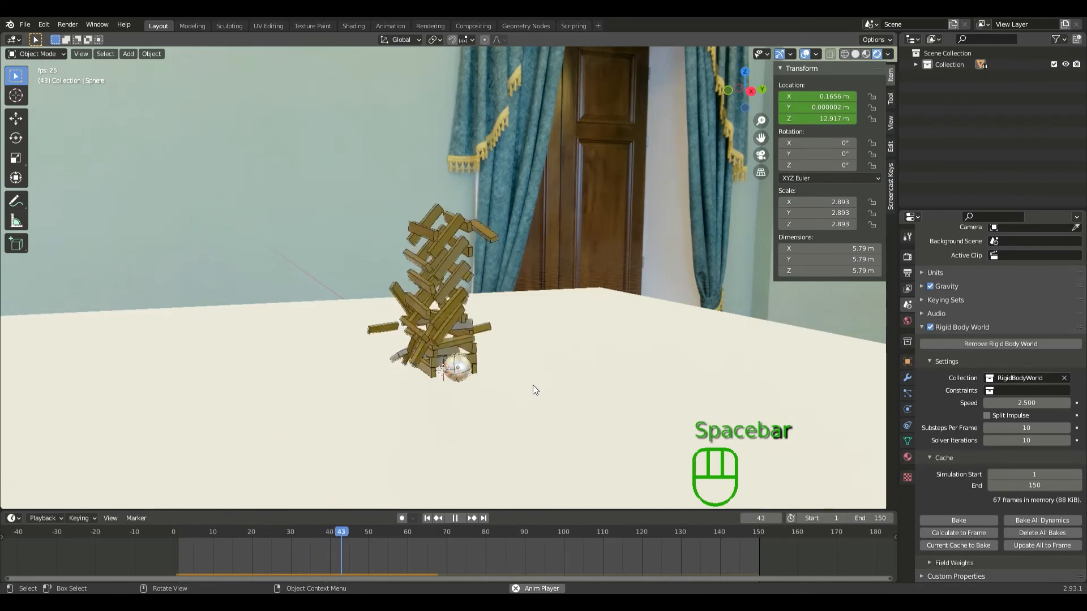
key(space)
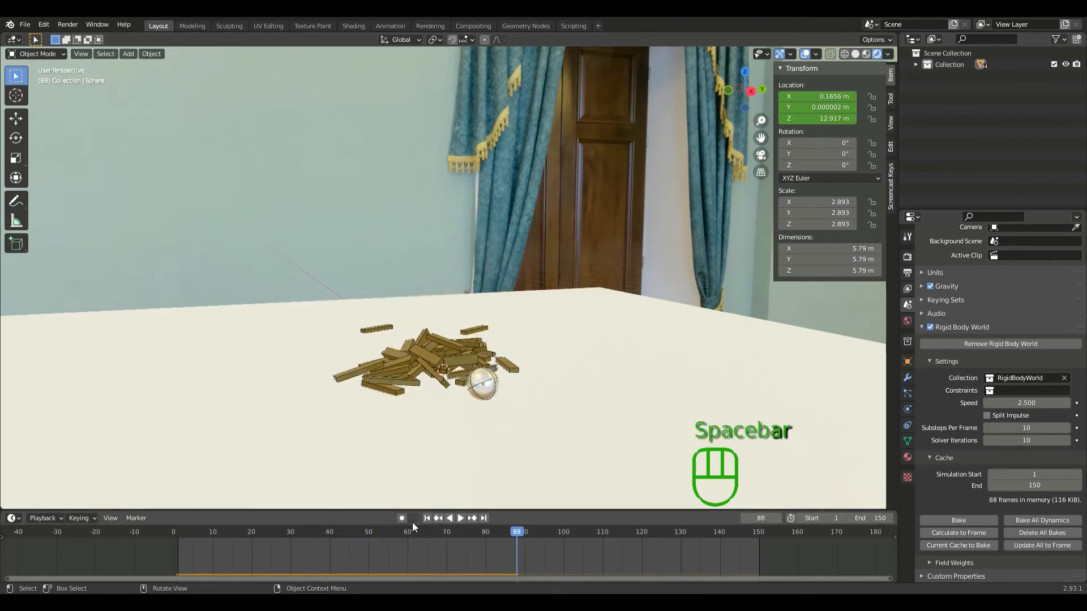
- Replay the tower collapse from frame 1 to judge how many frames the animation needs
click(427, 518)
key(space)
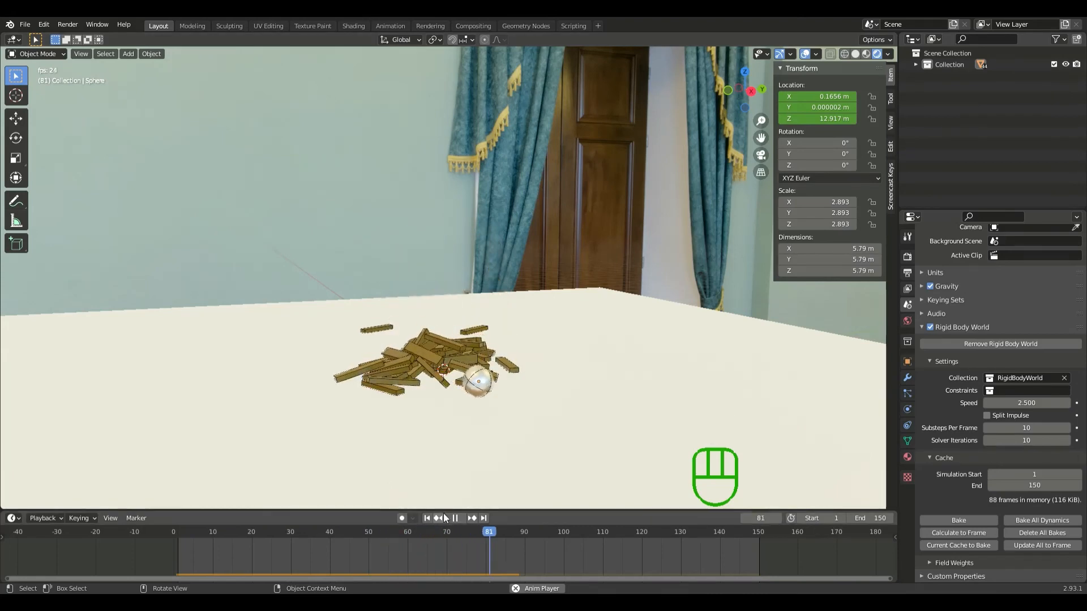
key(space)
click(428, 518)
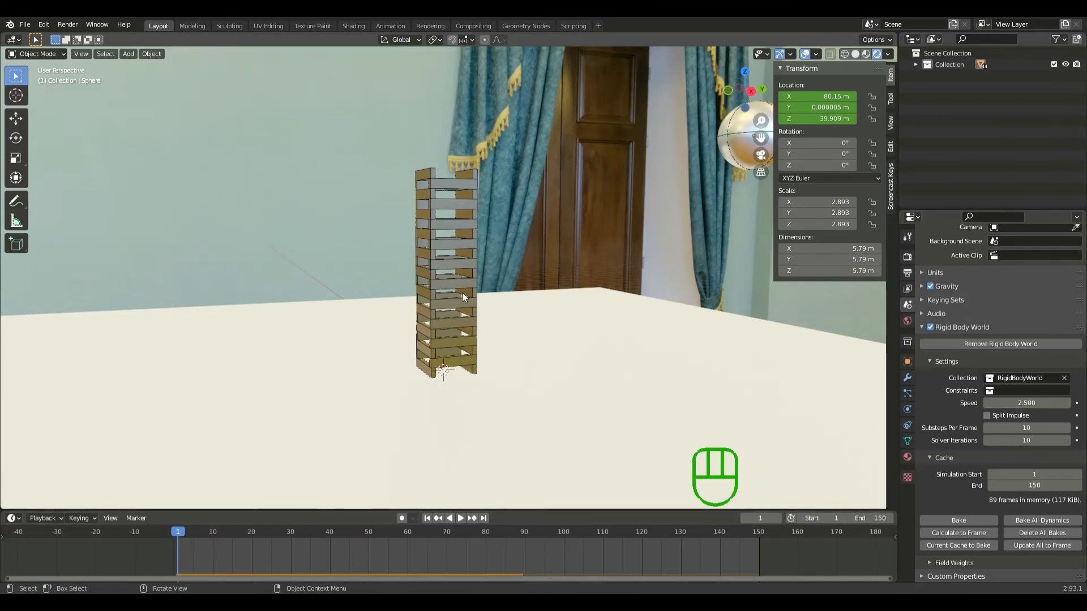
key(space)
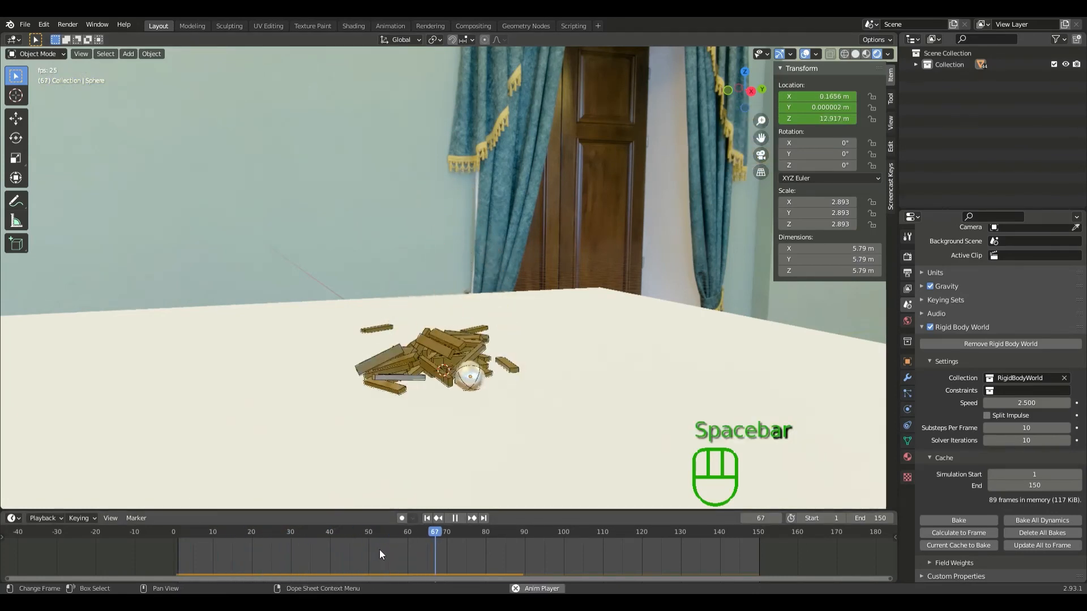
key(space)
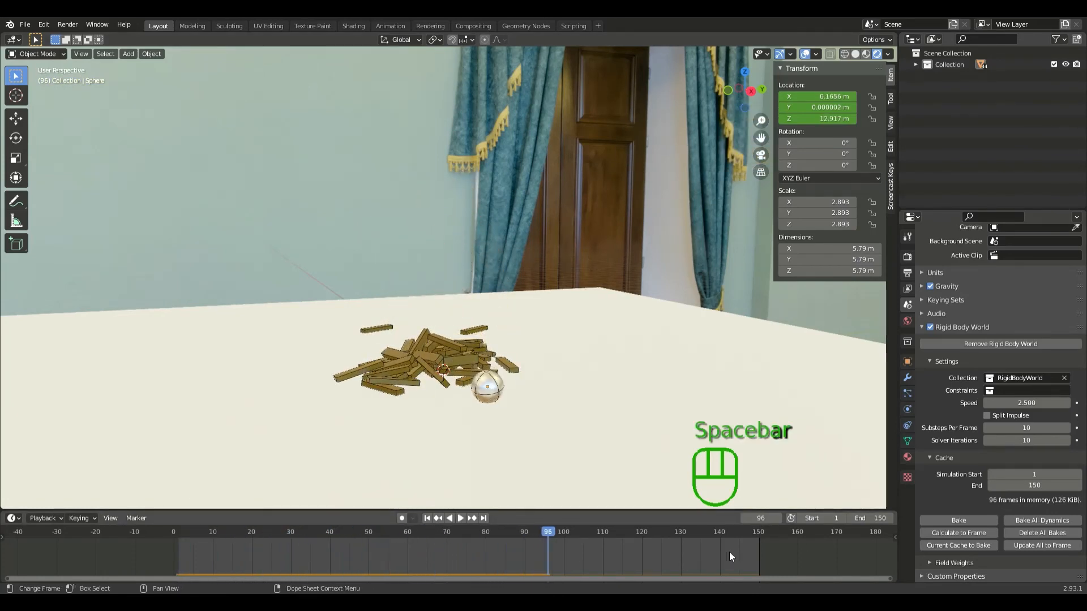
- Set both the scene's end frame and the rigid body cache's simulation end to 100
click(866, 519)
text(100)
key(Return)
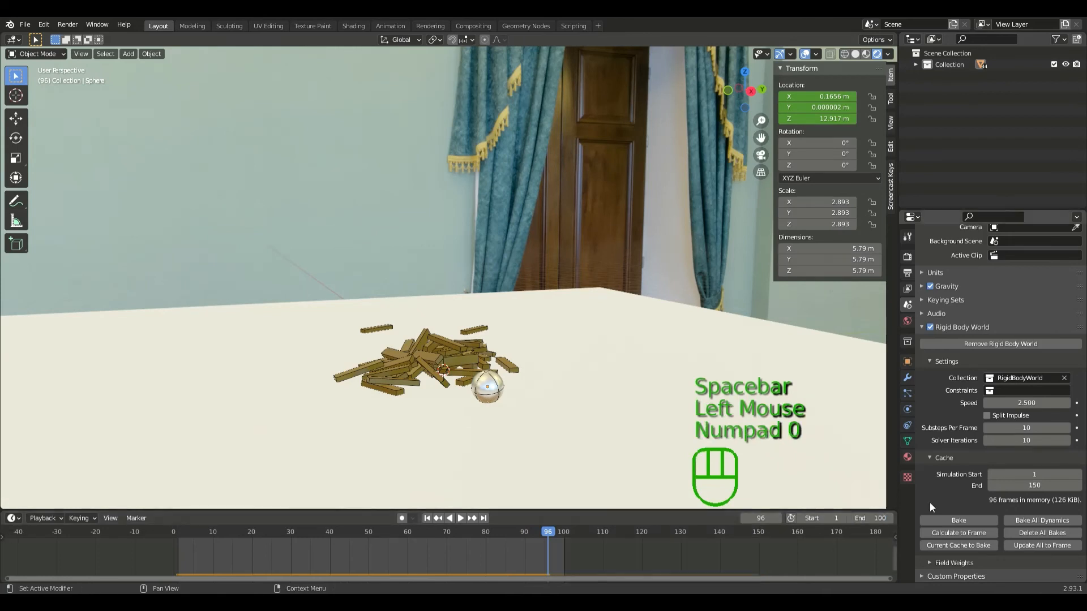
click(1015, 485)
text(100)
key(Return)
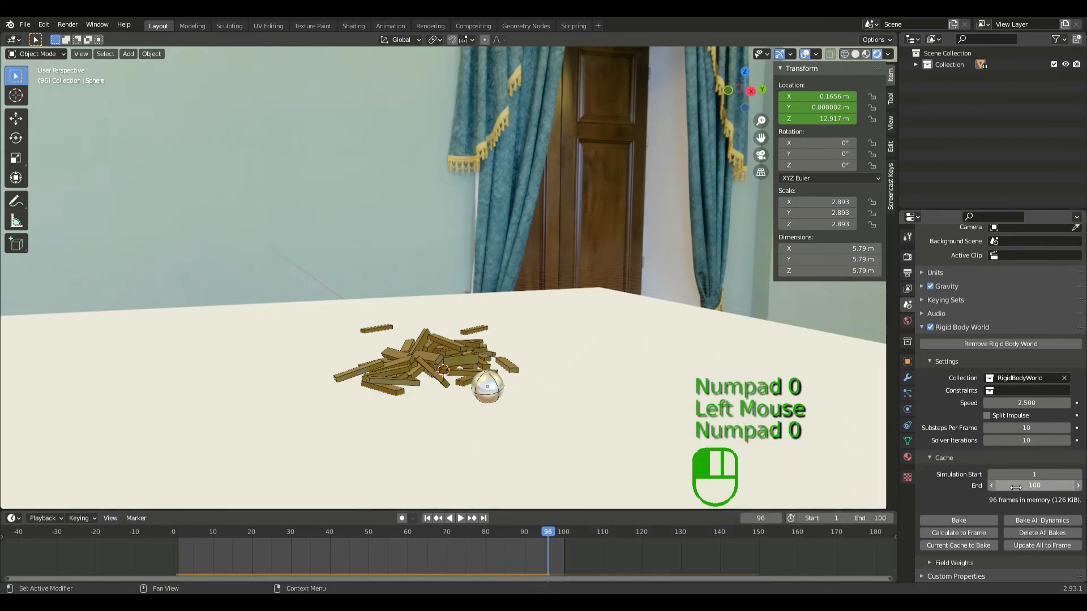
- Play the shortened animation to check it and return to frame 1
key(space)
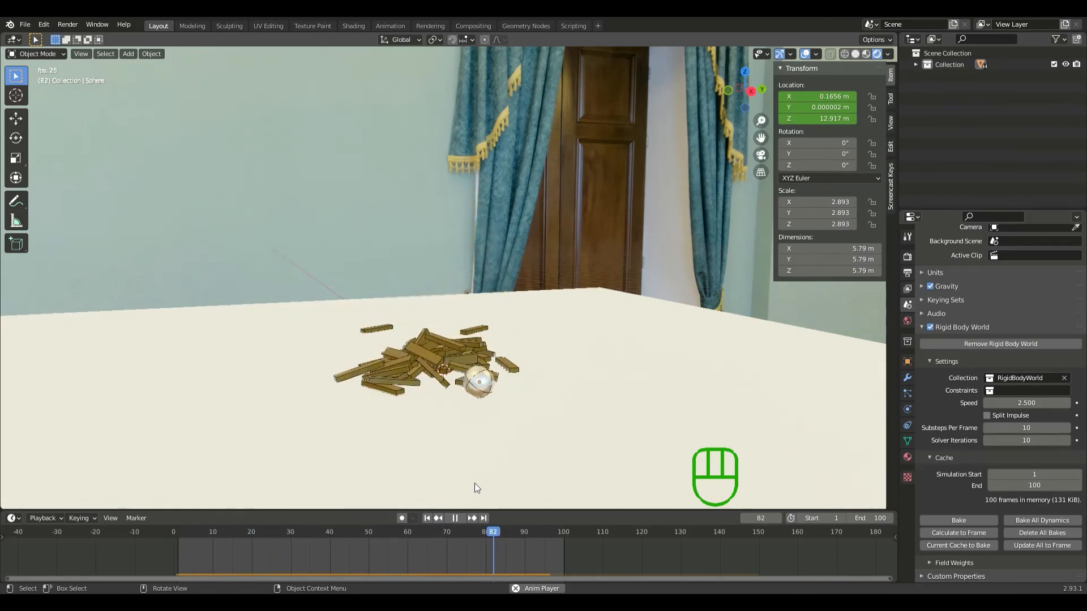
key(space)
click(427, 518)
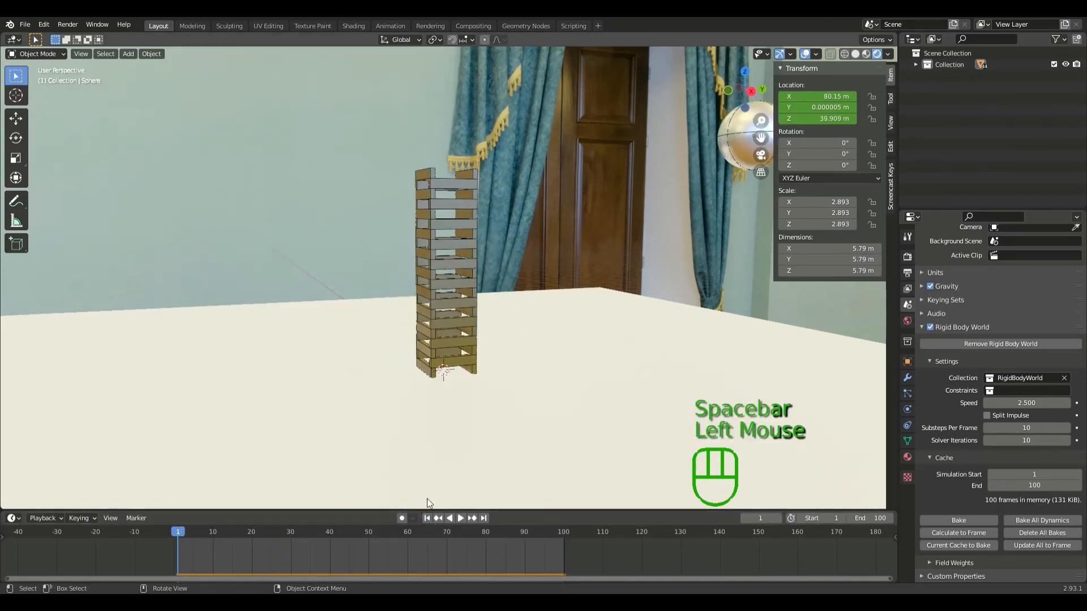
middle_drag(427, 498, 554, 295)
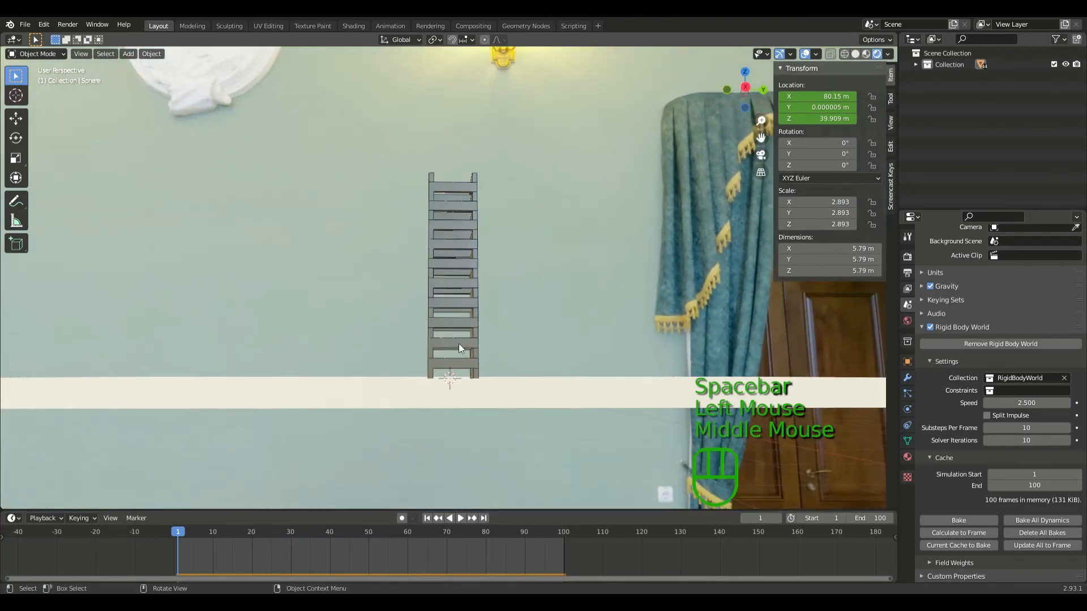
drag(424, 372, 486, 159)
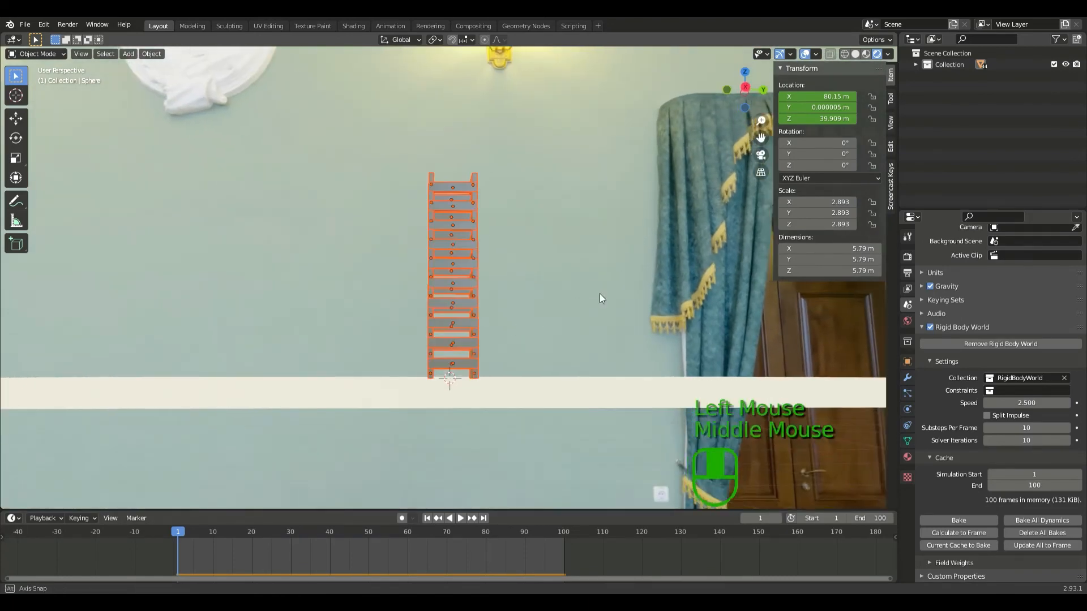
middle_drag(600, 293, 803, 394)
click(908, 457)
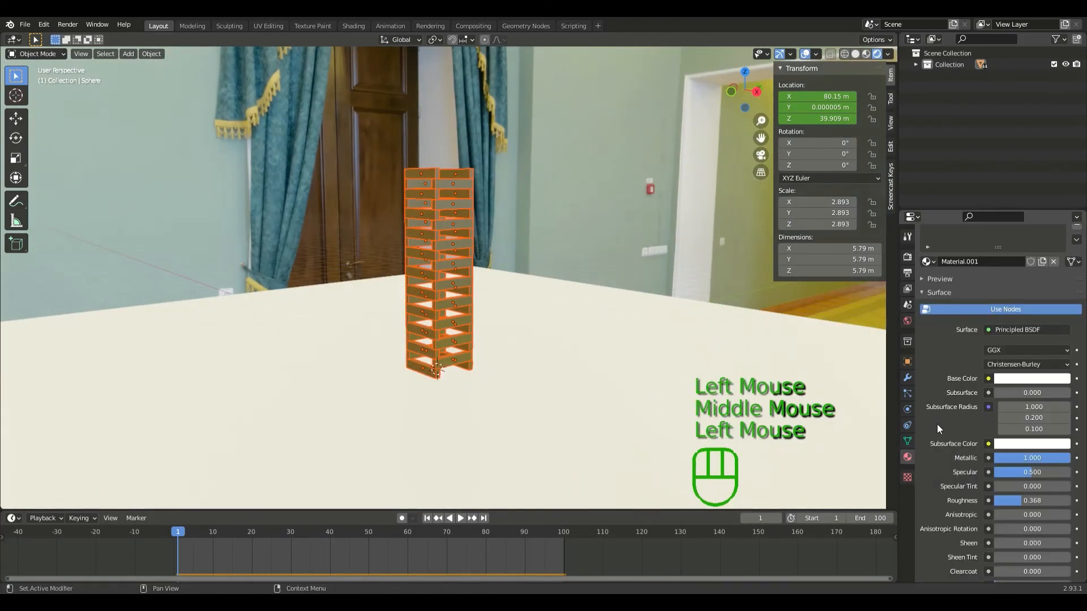
click(1000, 382)
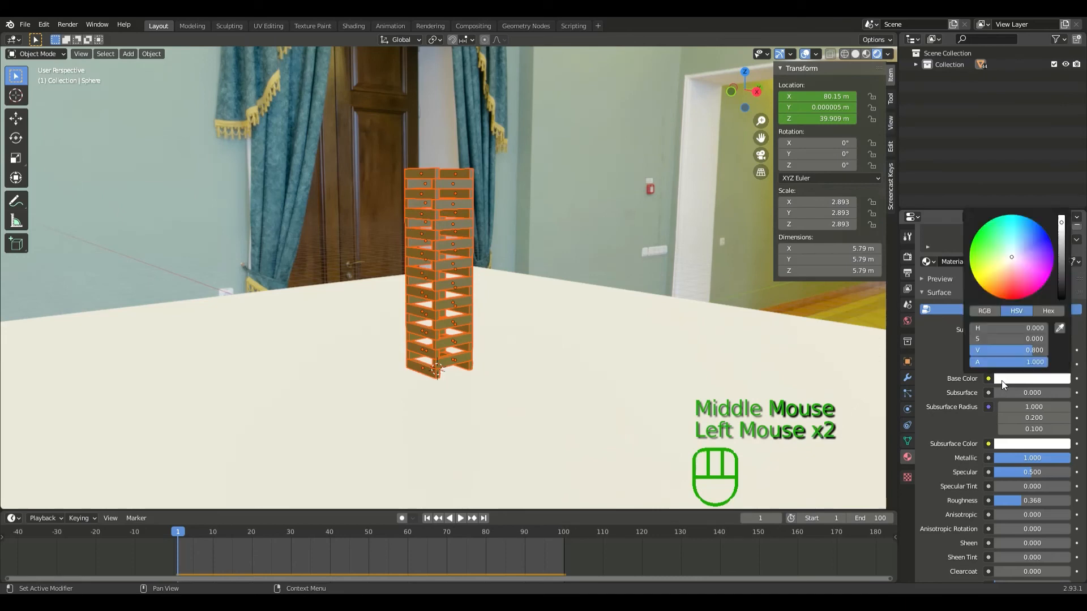
- Select a block near the tower's top and change the Base Color of the blocks' shared material to a light wood tan
click(447, 185)
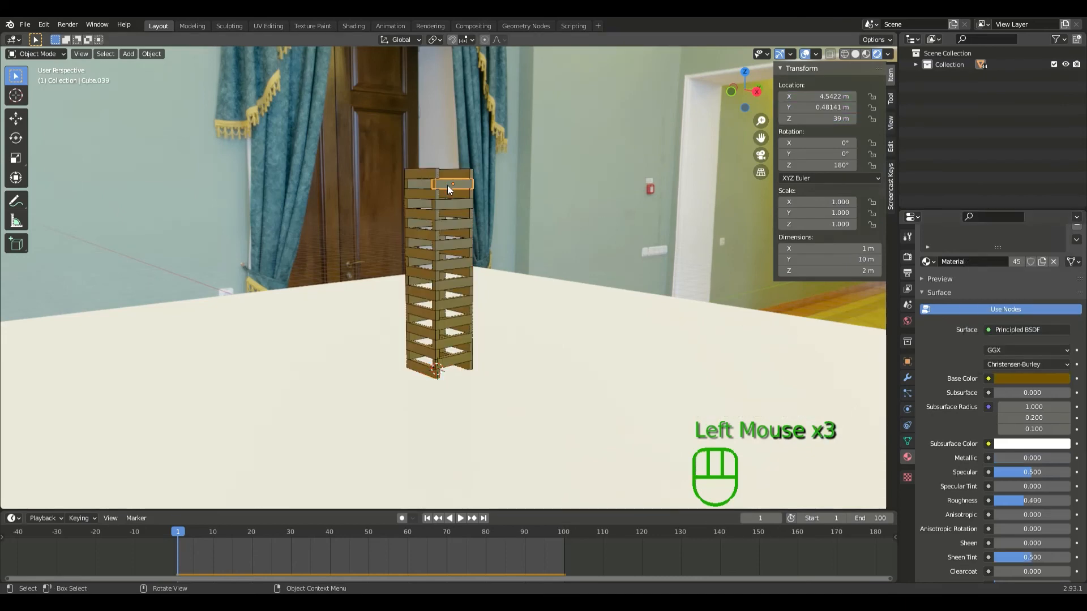
click(1016, 377)
drag(1063, 262, 1061, 235)
drag(983, 287, 982, 287)
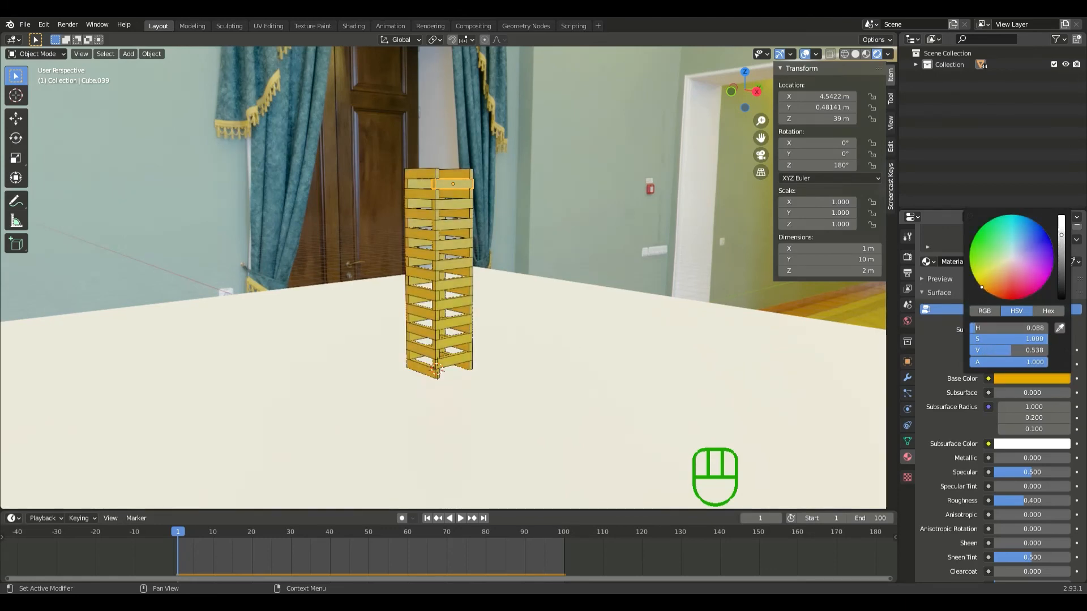
click(1052, 313)
click(1016, 311)
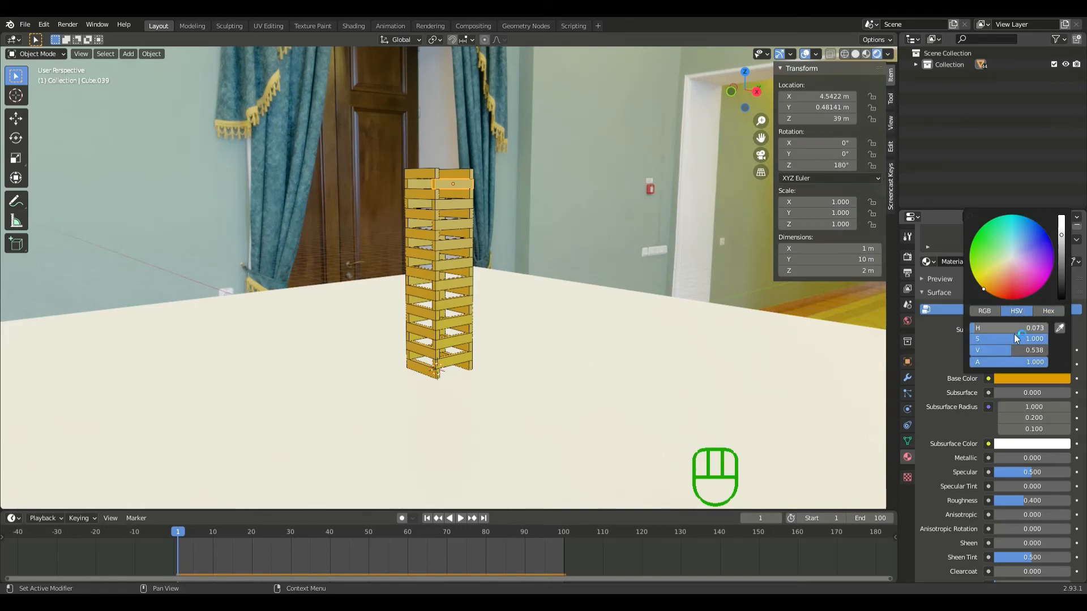
mouse_move(1014, 328)
mouse_down()
mouse_move(1037, 328)
mouse_move(994, 328)
mouse_move(1032, 339)
mouse_up()
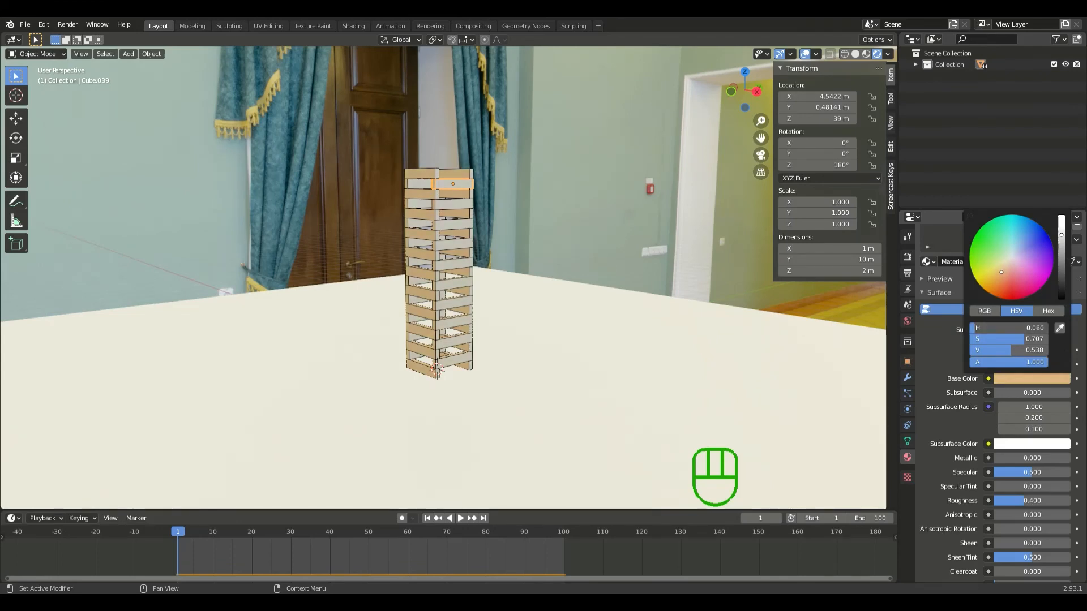
drag(986, 349, 1011, 350)
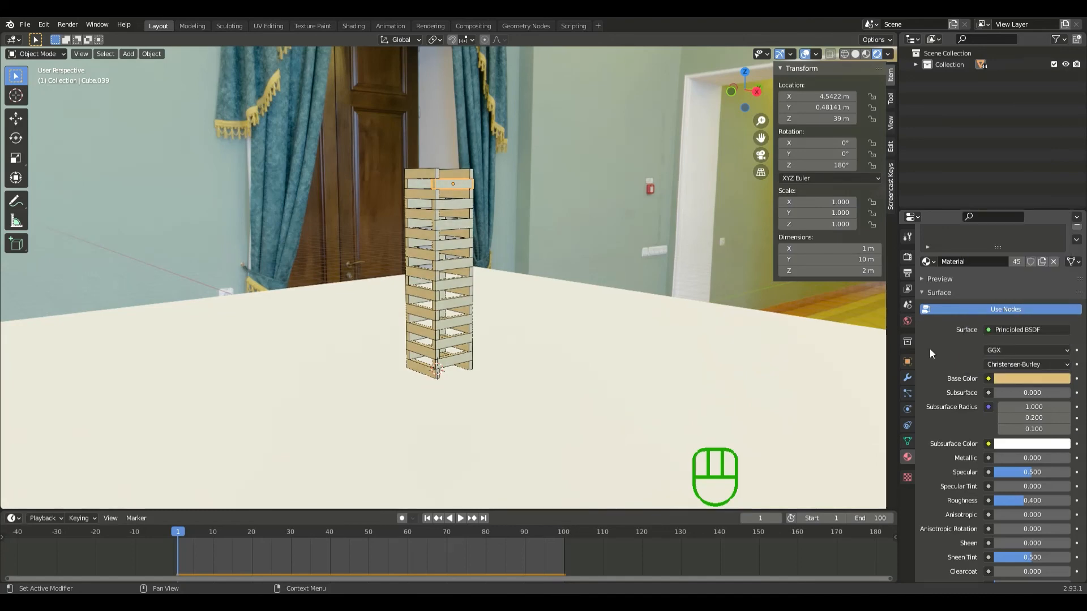
- Add a camera to the scene
middle_drag(651, 294, 626, 260)
click(567, 265)
scroll(566, 277, down, 2)
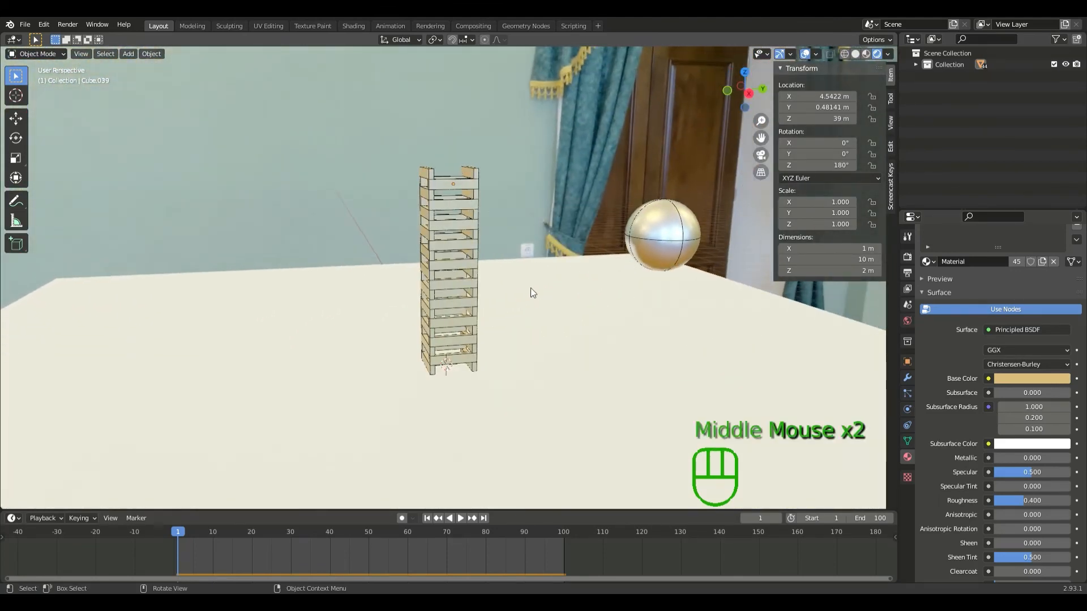
mouse_move(531, 287)
middle_down()
mouse_move(487, 296)
mouse_move(544, 294)
middle_up()
scroll(522, 294, down, 3)
scroll(545, 294, down, 1)
scroll(545, 294, up, 2)
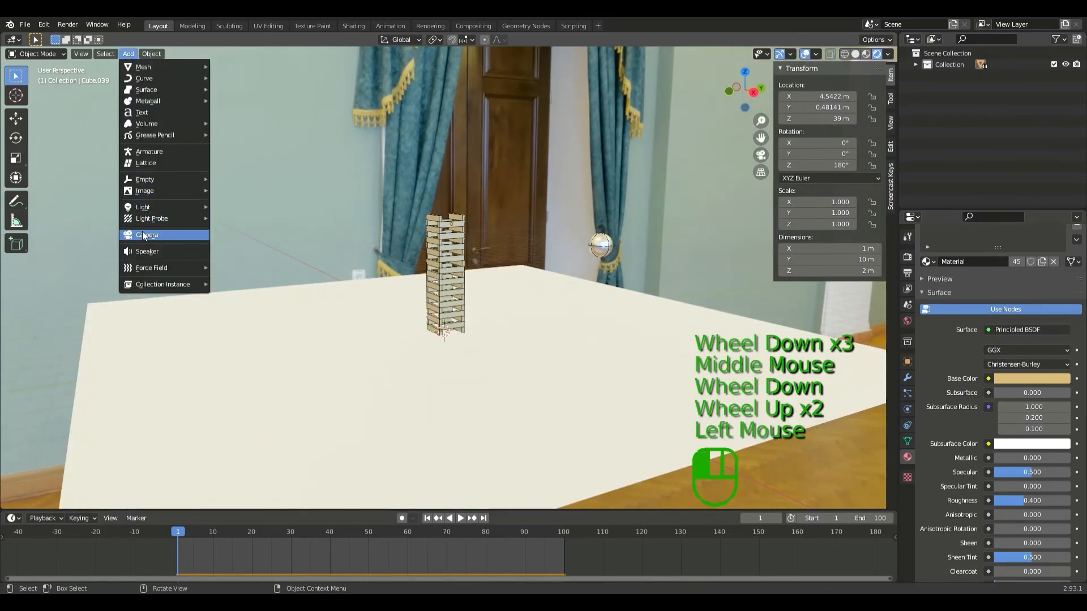
click(141, 233)
- Preview the collapse from a low view facing the tower, and align the new camera to that view at frame 1
middle_drag(510, 338, 498, 362)
scroll(450, 304, up, 2)
key(space)
scroll(481, 274, up, 2)
key(space)
click(427, 518)
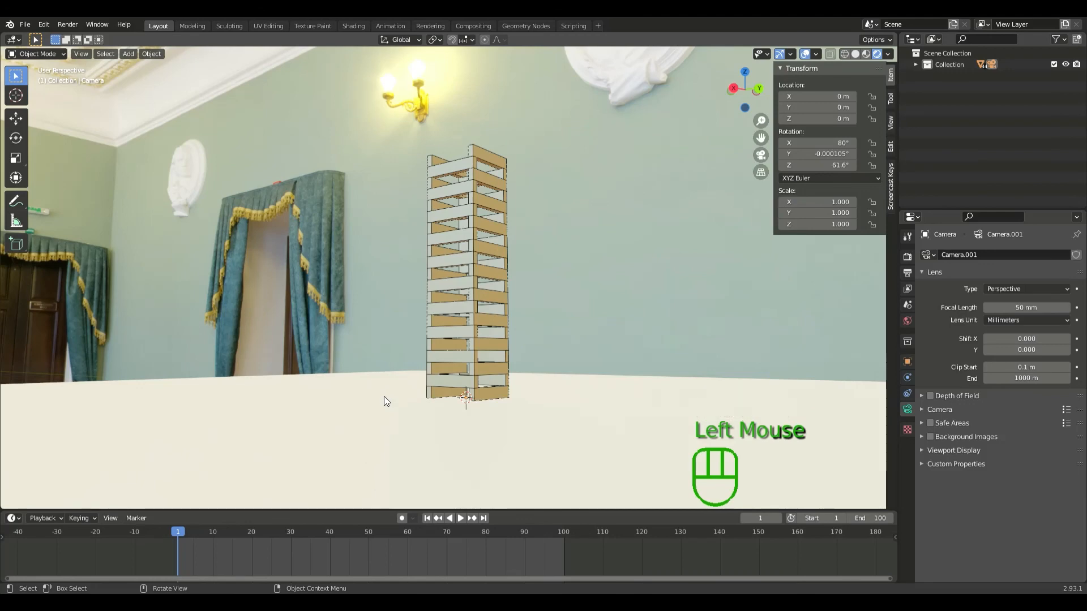
key(ctrl+alt+KP_0)
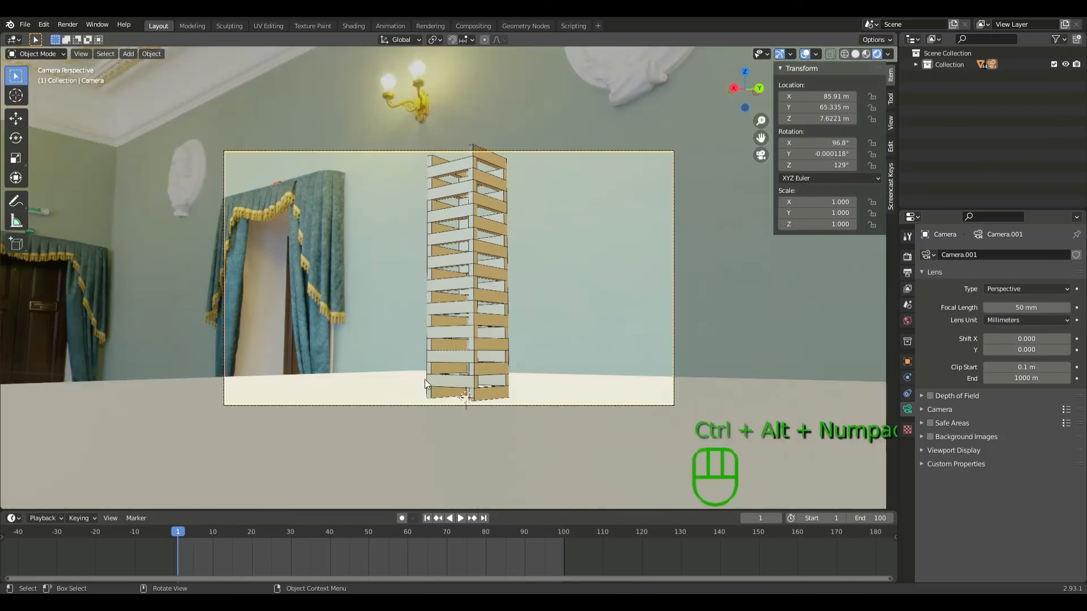
- Lock the camera to the view, pull it back slightly so the whole tower fits the frame, and unlock it
click(890, 125)
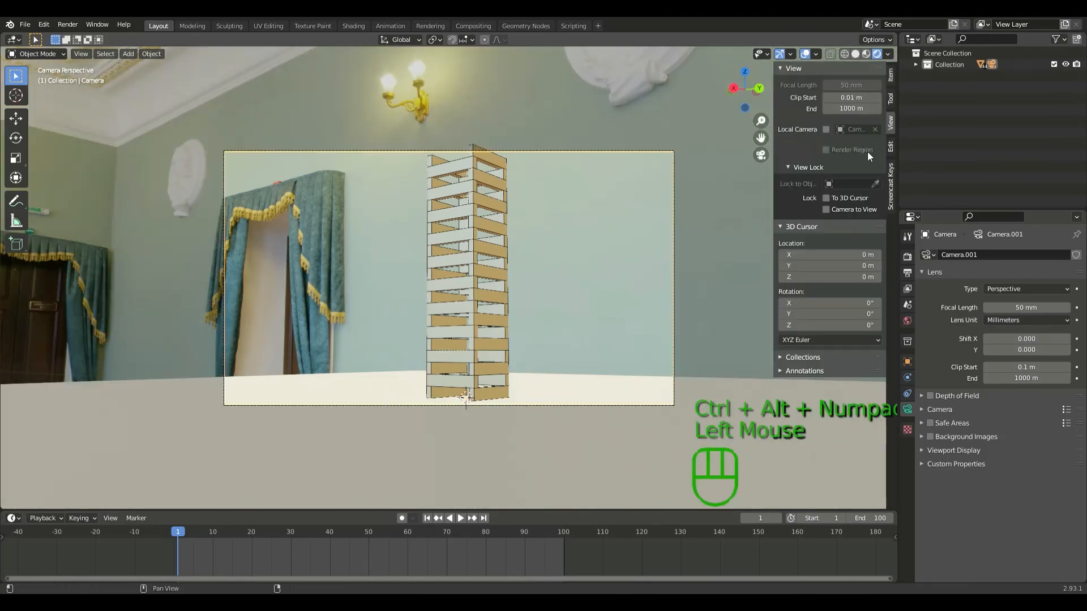
click(825, 210)
scroll(512, 343, down, 1)
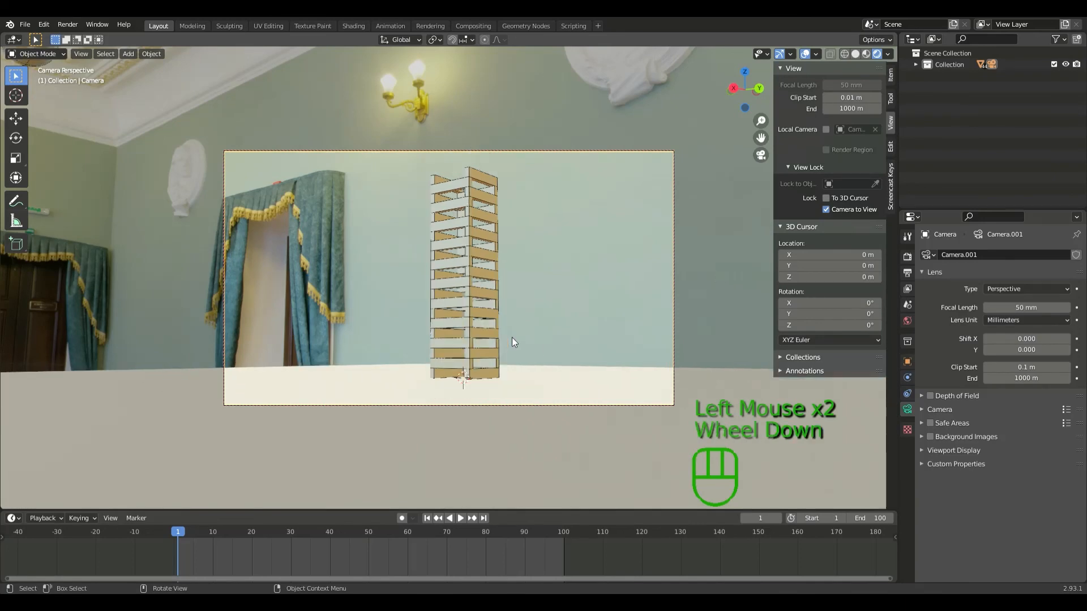
click(826, 211)
- Play the collapse through the camera to check the framing, and return to frame 1
middle_drag(487, 240, 559, 229)
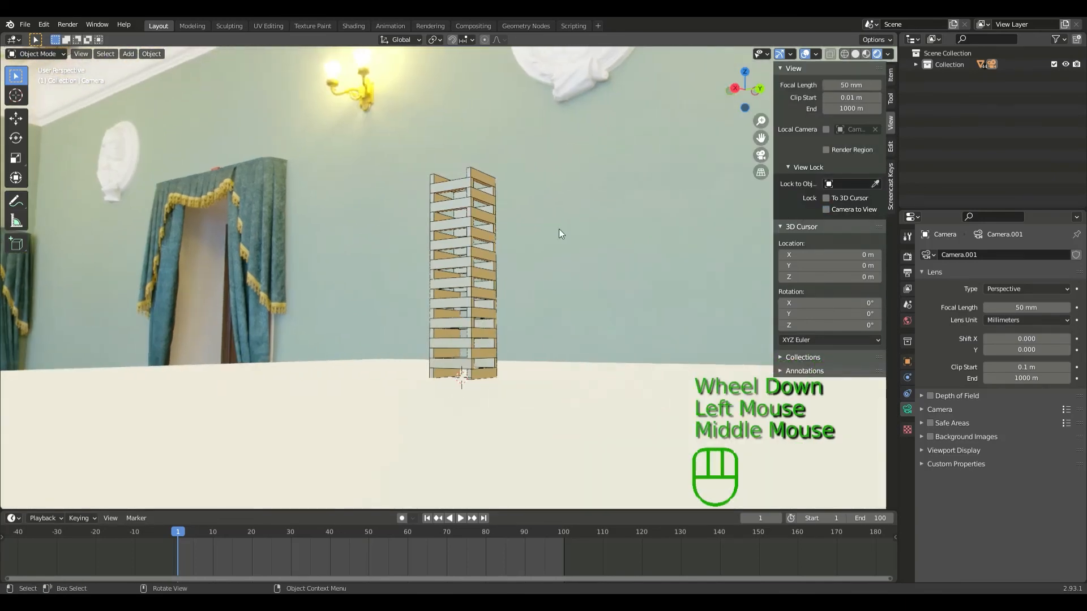
click(761, 151)
key(space)
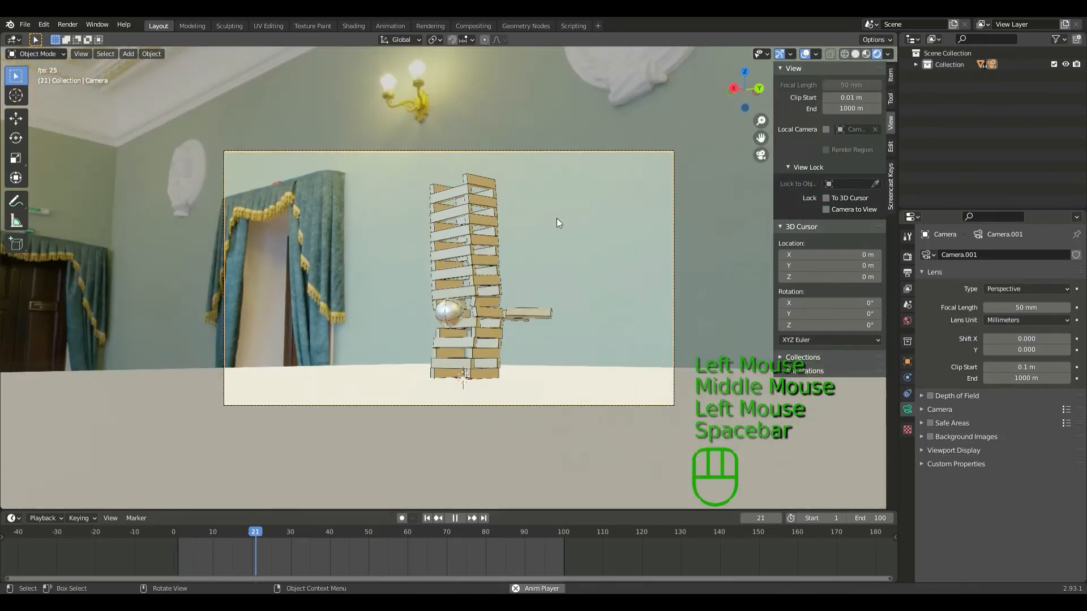
key(space)
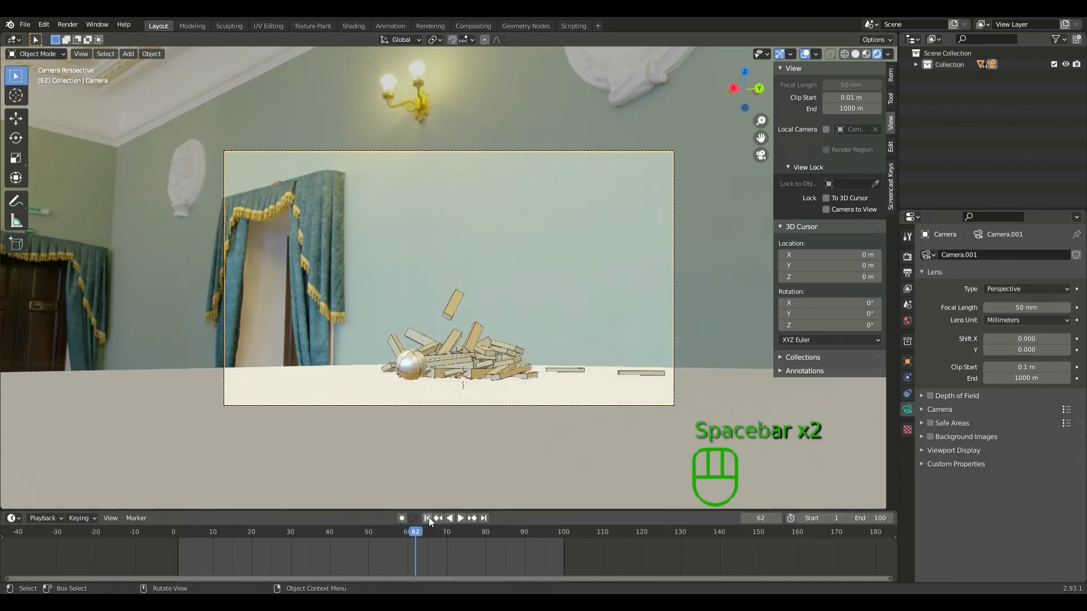
click(427, 518)
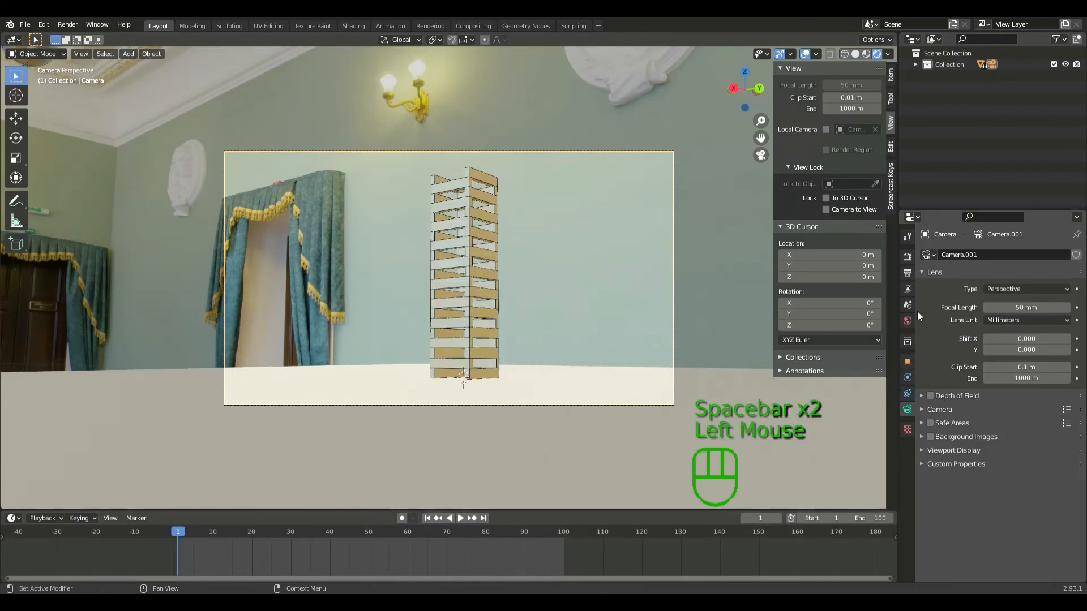
- Enable the Transparent film option in the Eevee render settings to hide the HDRI background
click(907, 273)
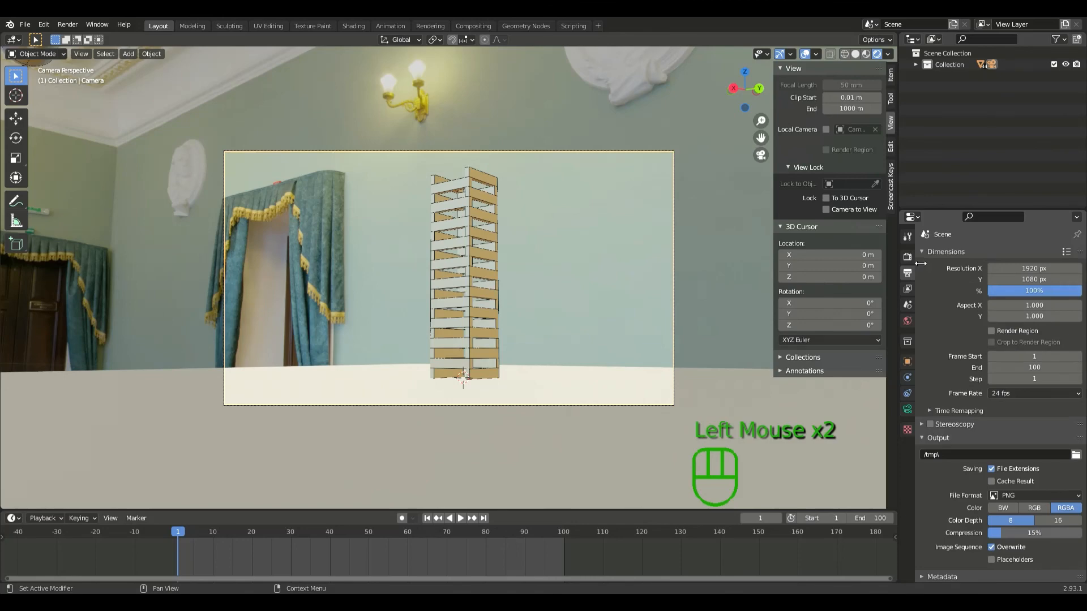
click(908, 257)
click(935, 483)
scroll(958, 492, down, 2)
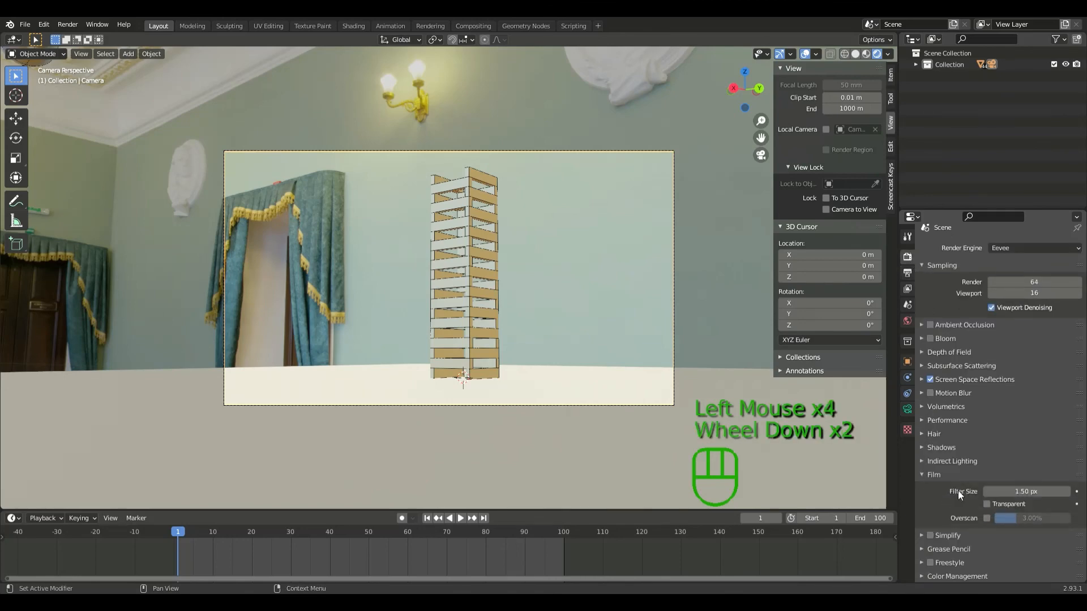
click(987, 504)
- Duplicate the floor plane and rotate the copy 90° about the Y axis so it stands upright
middle_drag(653, 338, 649, 208)
scroll(593, 237, down, 4)
middle_drag(621, 253, 606, 319)
click(606, 319)
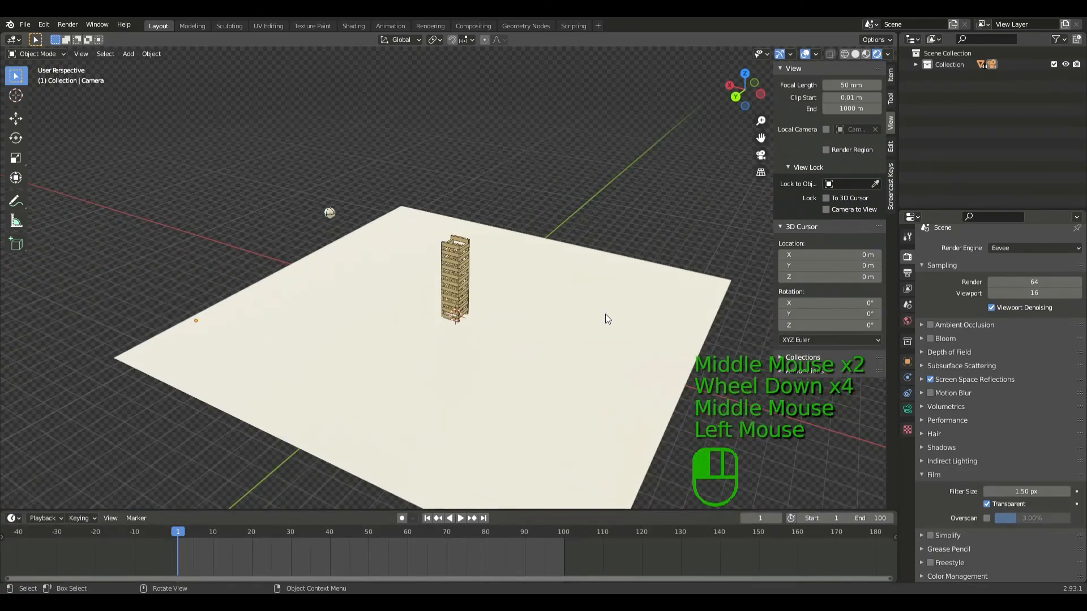
key(shift+d)
click(564, 328)
key(r)
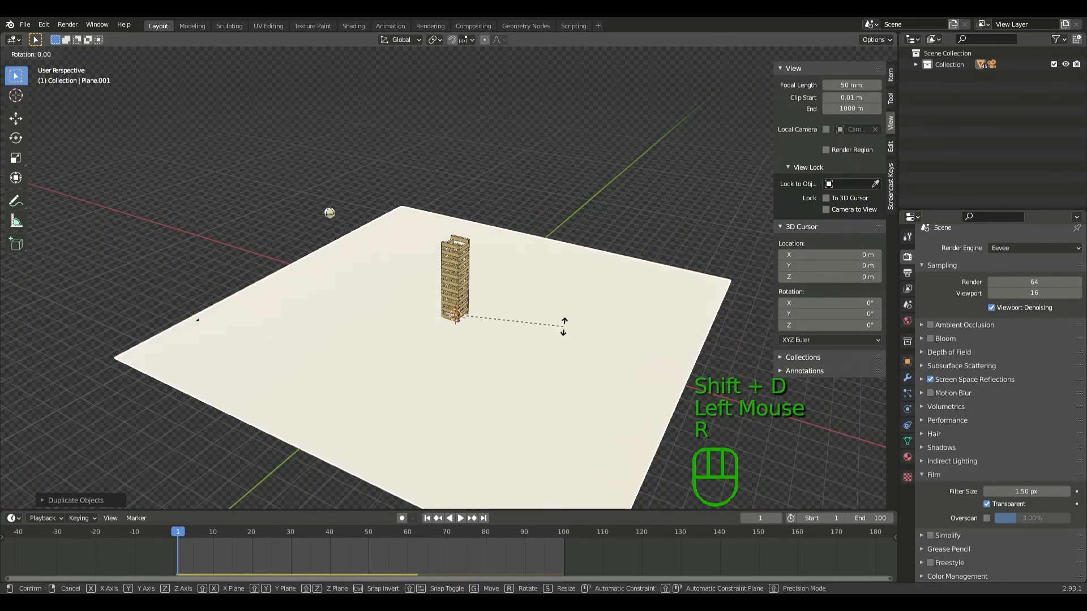
key(y)
key(9)
key(0)
click(536, 365)
middle_drag(536, 365, 532, 342)
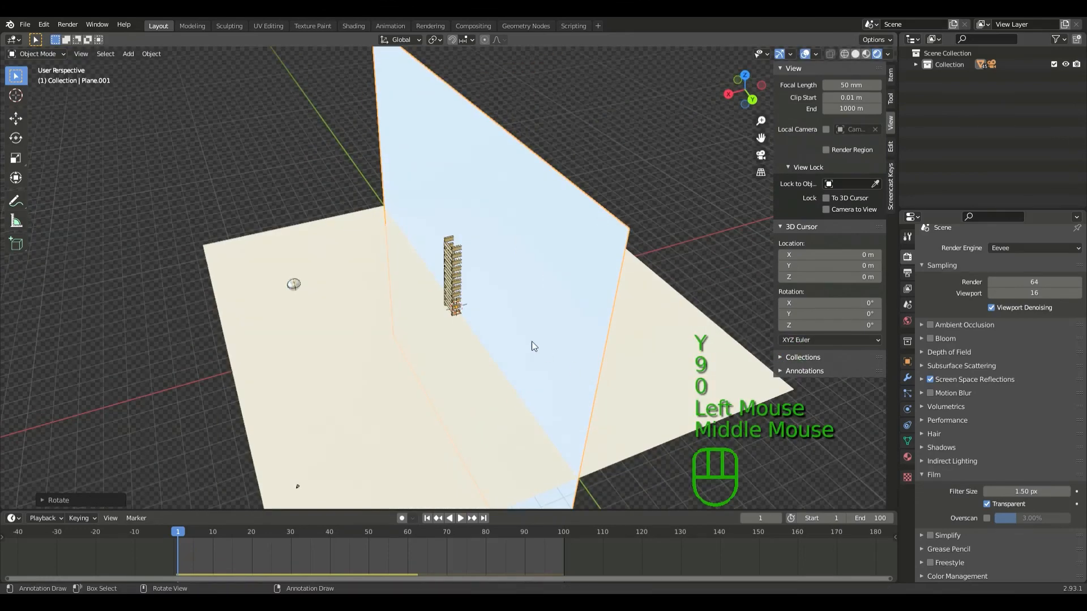
- Move the upright plane behind the tower and rotate it about the Z axis to face the camera
key(g)
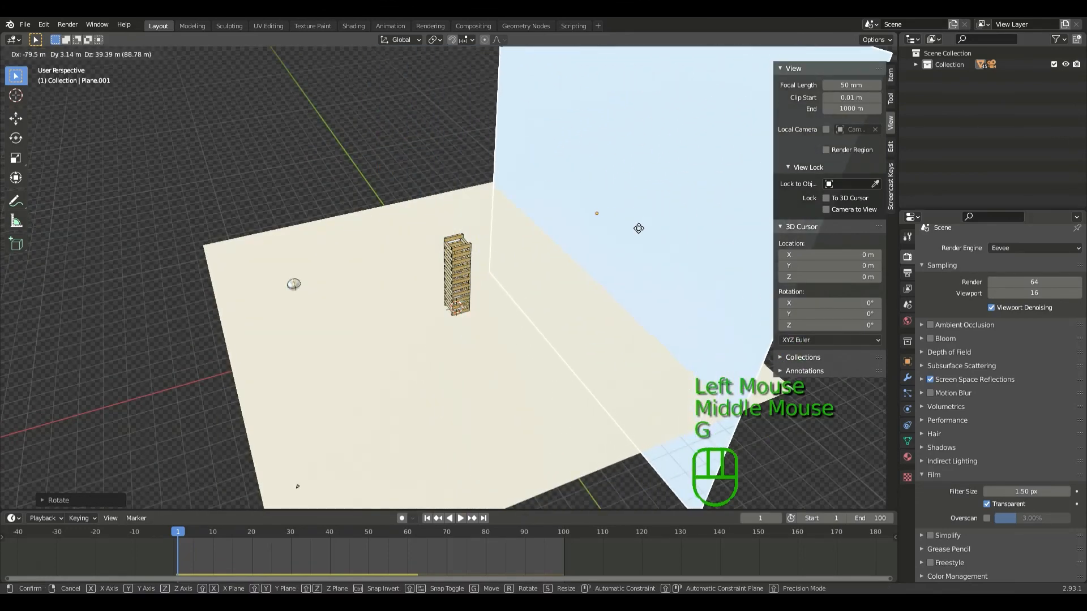
click(613, 207)
key(r)
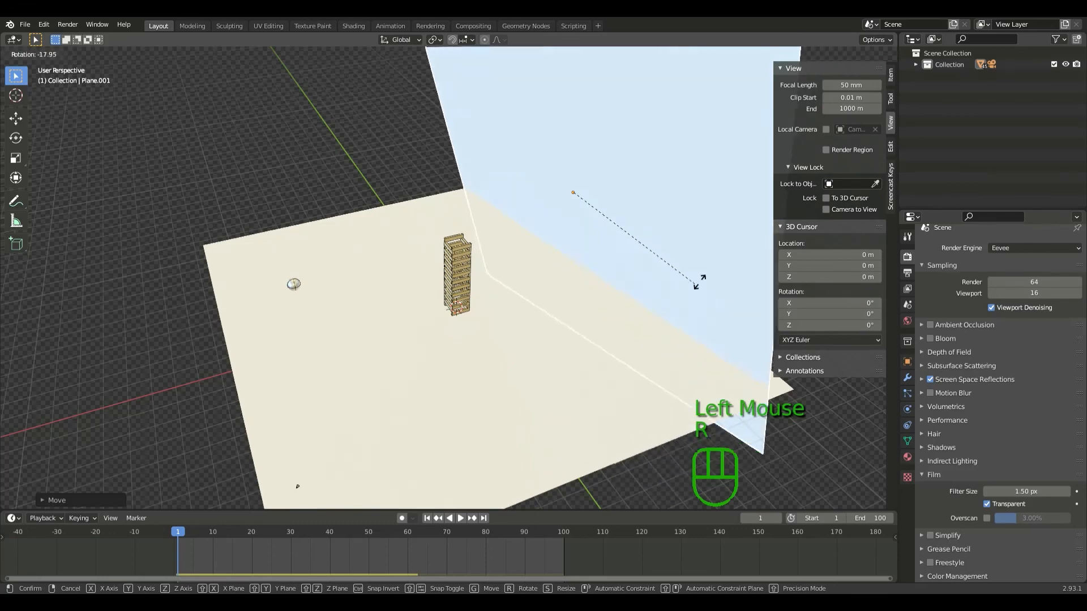
right_click(682, 290)
key(r)
key(z)
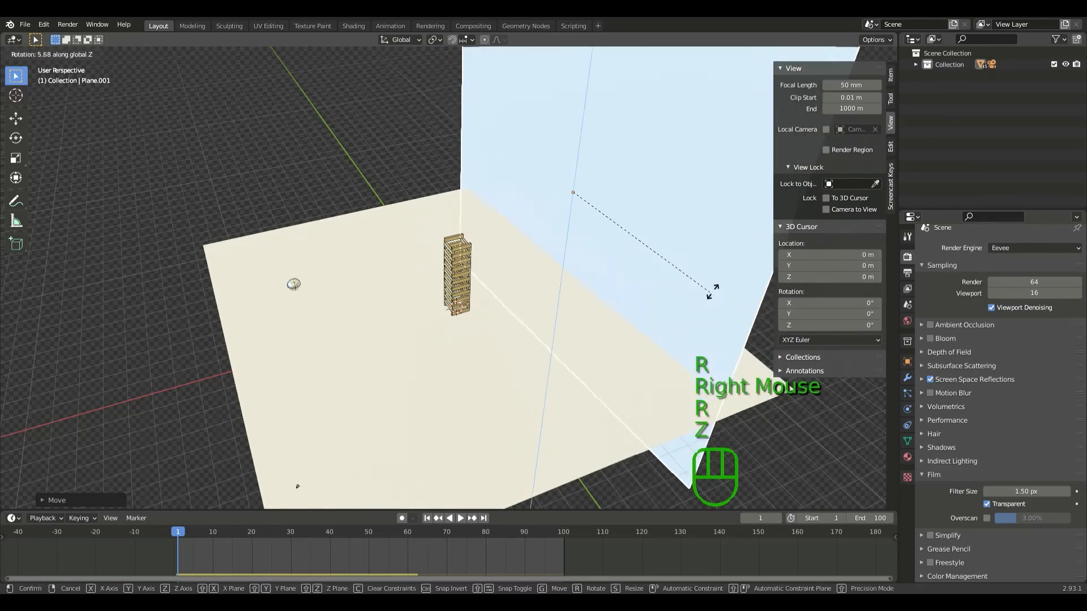
click(753, 218)
- Push the upright plane back to the floor's far edge and check through the camera that it fills the background
key(g)
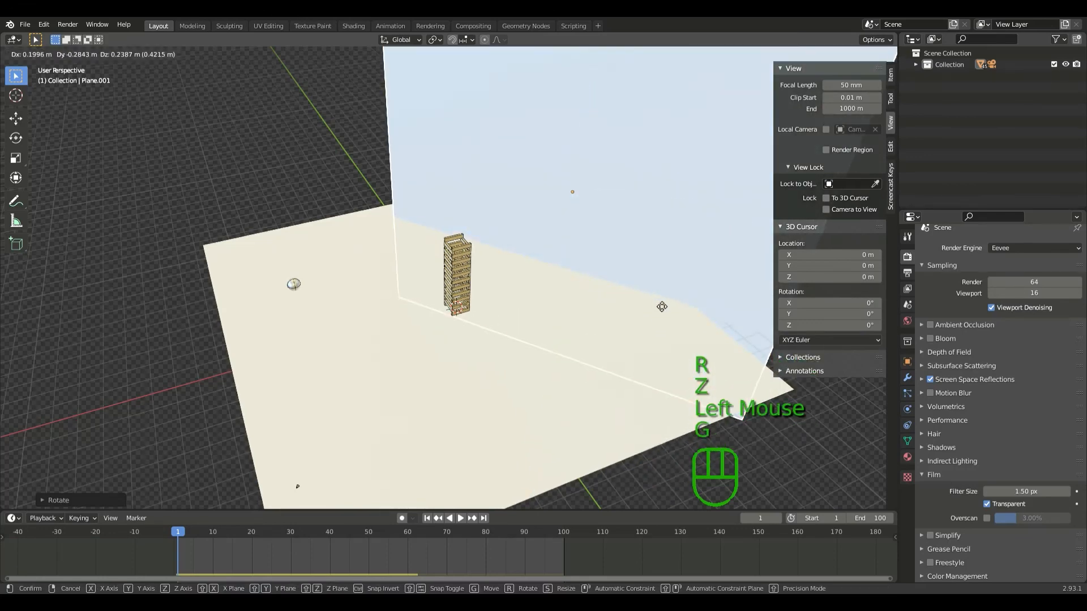
click(591, 198)
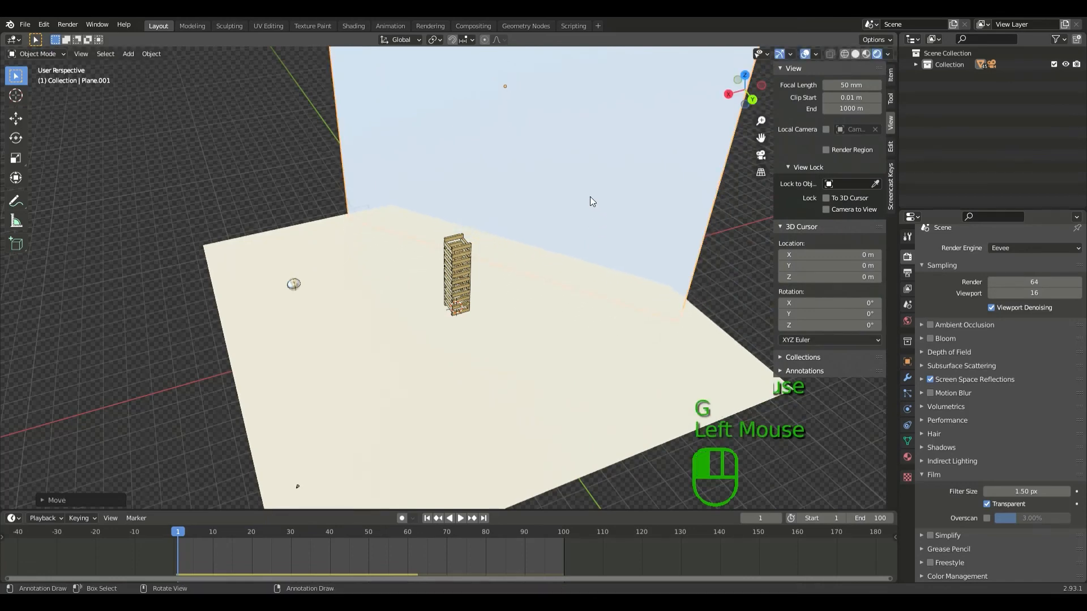
click(765, 153)
scroll(578, 275, down, 1)
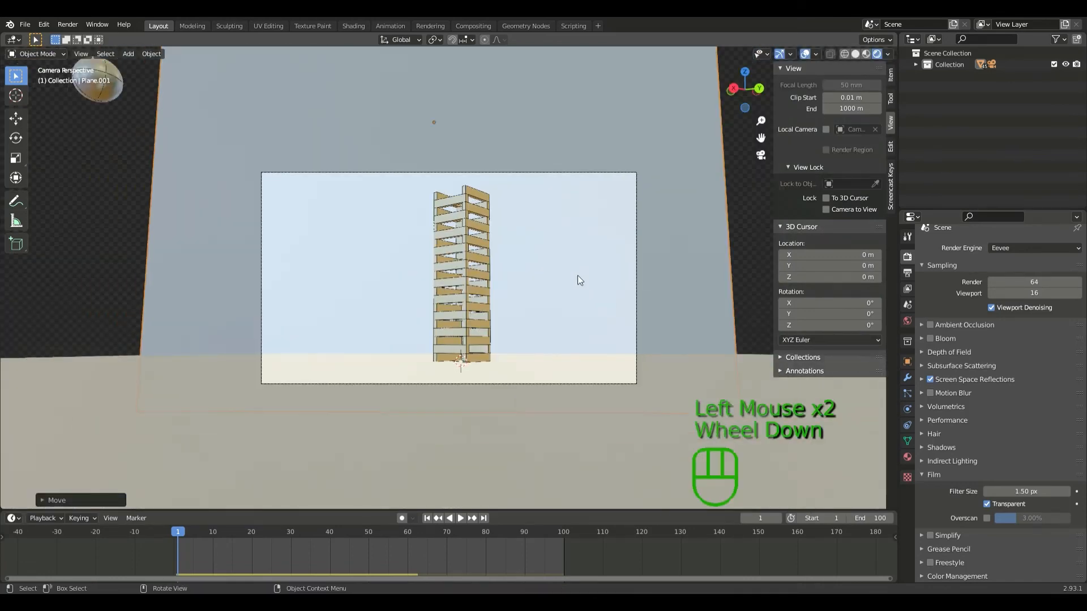
scroll(576, 273, up, 1)
- Give the backdrop plane a new material with a blue base colour, about hue 0.629 and saturation 0.932
click(577, 273)
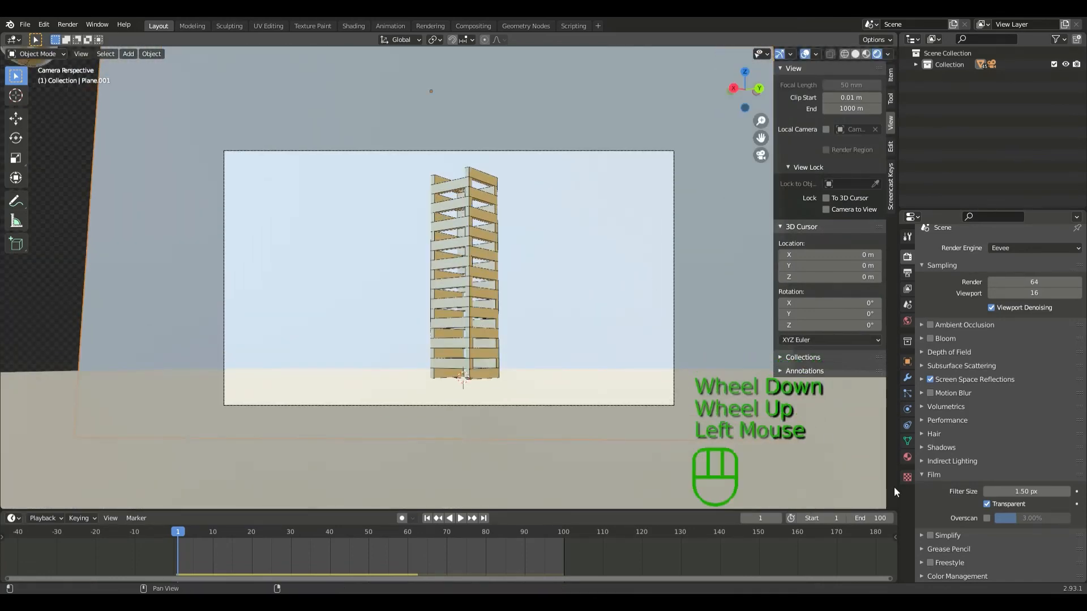
click(908, 457)
click(962, 302)
click(963, 303)
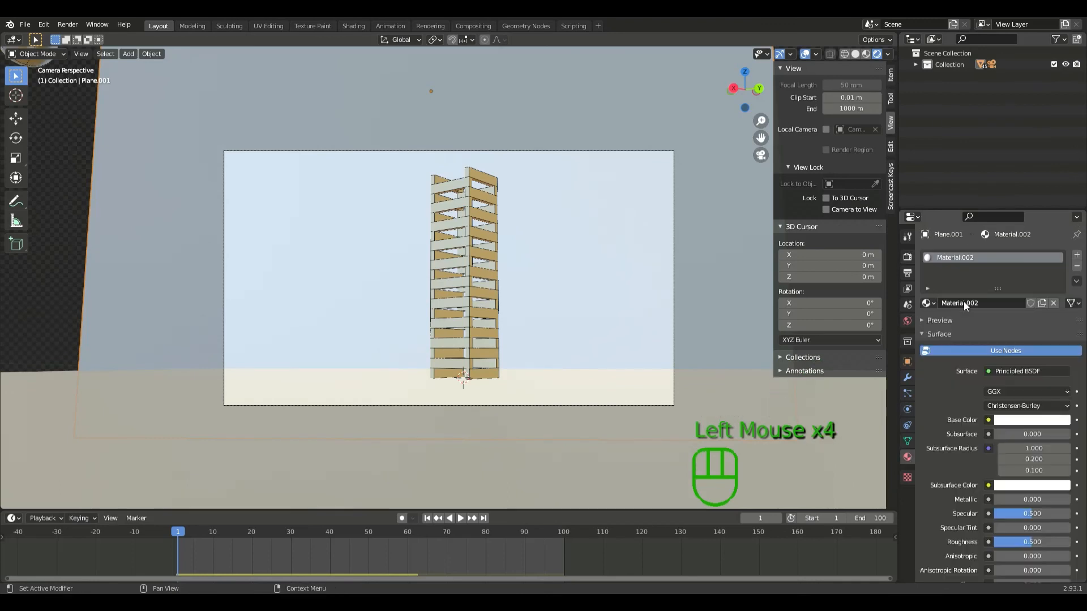
click(1007, 422)
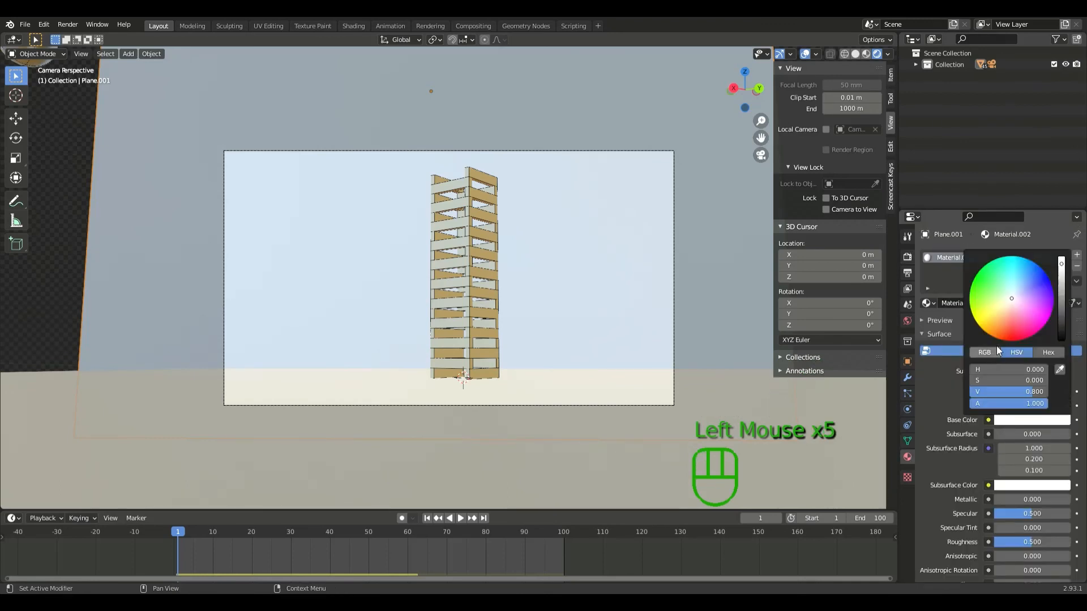
drag(1013, 301, 1029, 274)
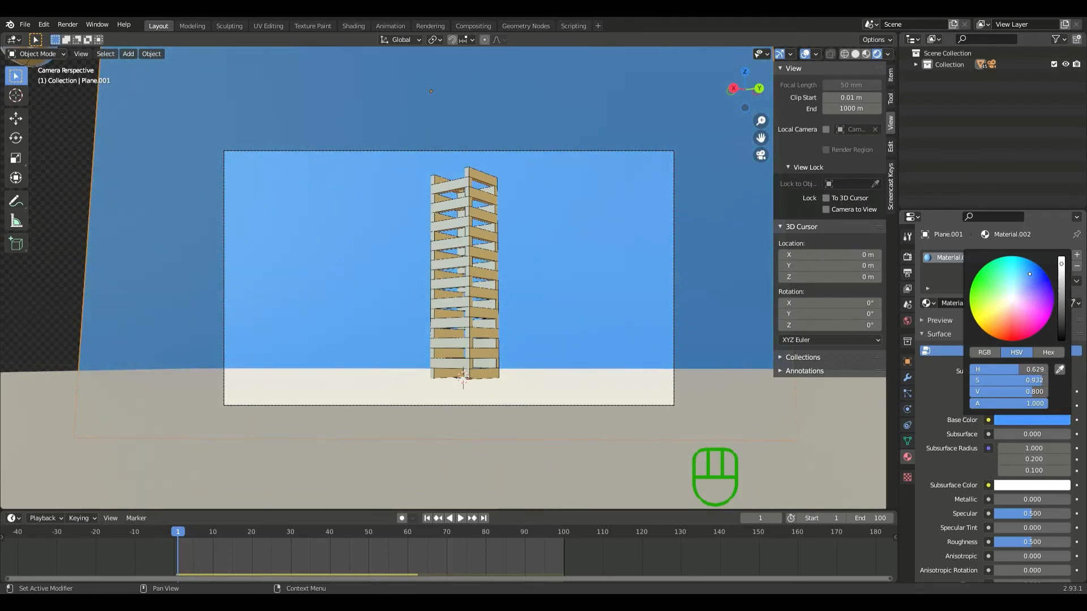
- Give the floor plane a new material with a saturated red base colour
click(684, 459)
click(635, 456)
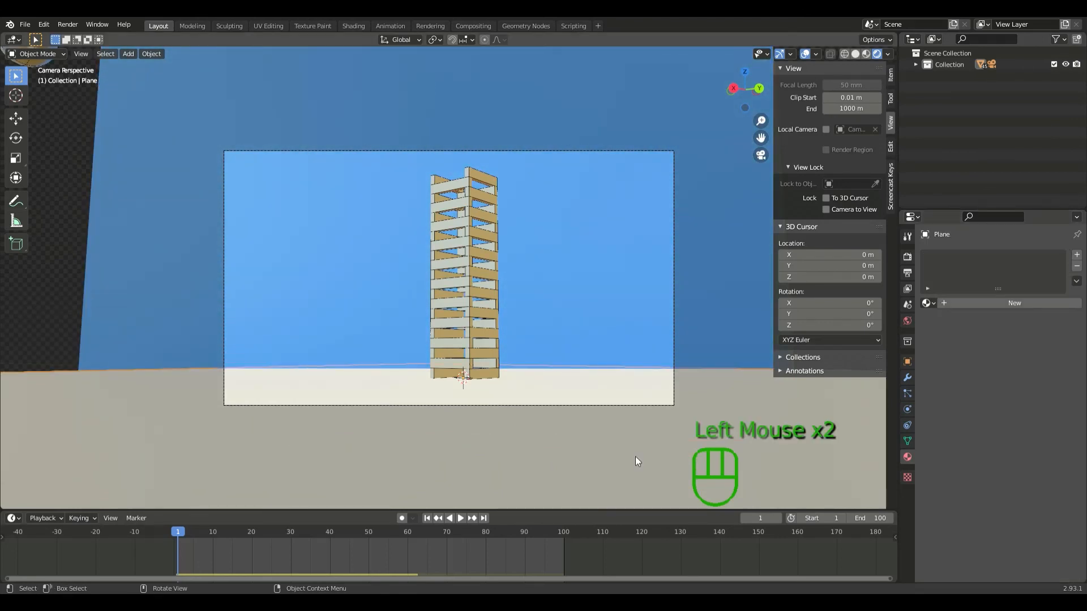
click(990, 306)
click(1019, 420)
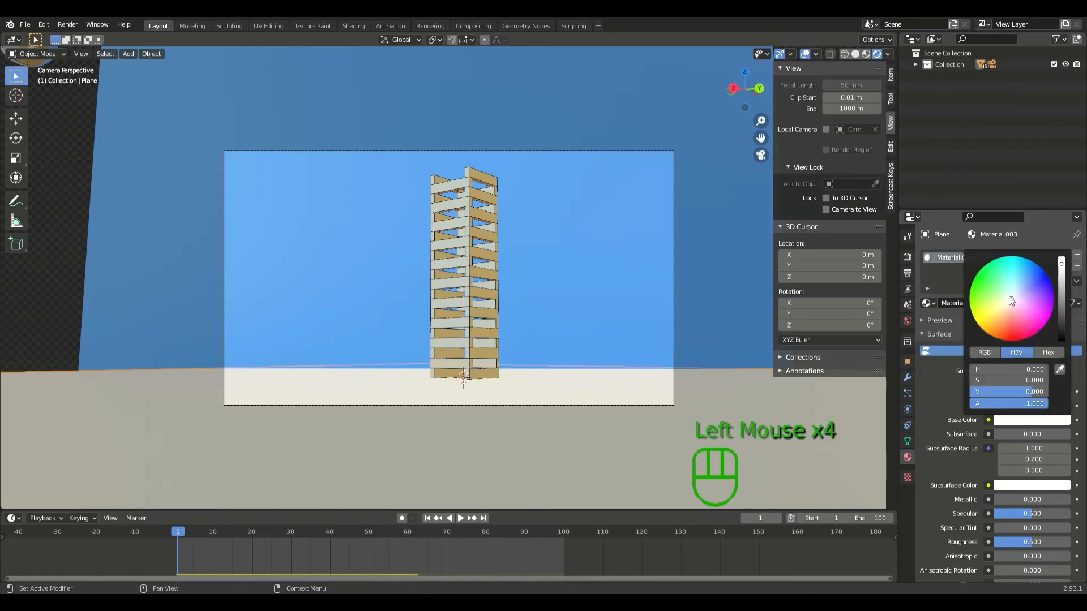
mouse_move(1011, 300)
mouse_down()
mouse_move(1005, 276)
mouse_move(986, 290)
mouse_move(983, 326)
mouse_move(1015, 340)
mouse_up()
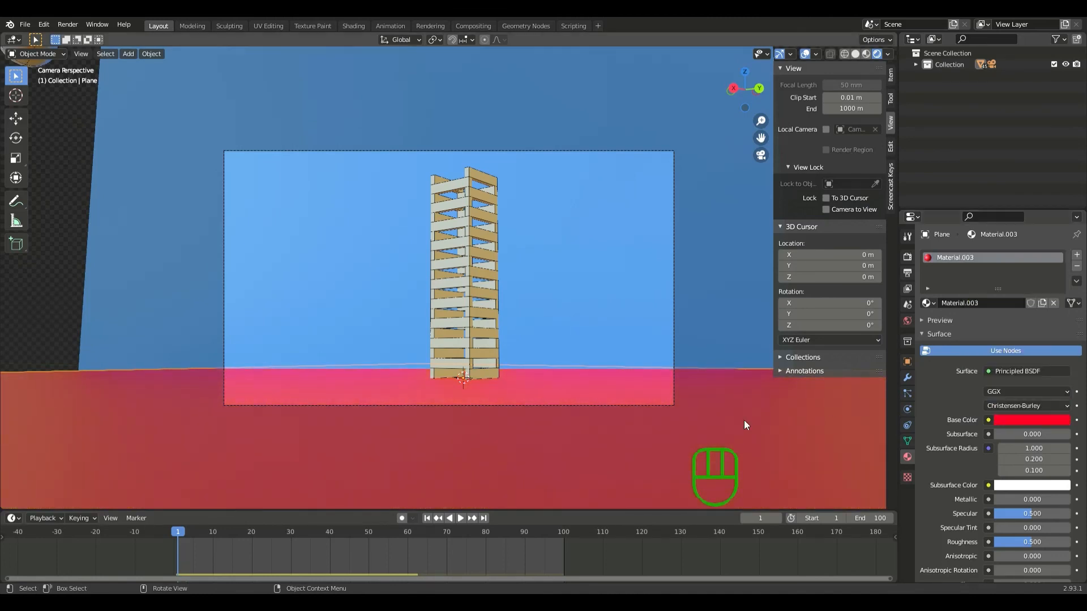
- Deselect the planes, play the collapse through the camera with the coloured backdrop, and return to frame 1
click(626, 254)
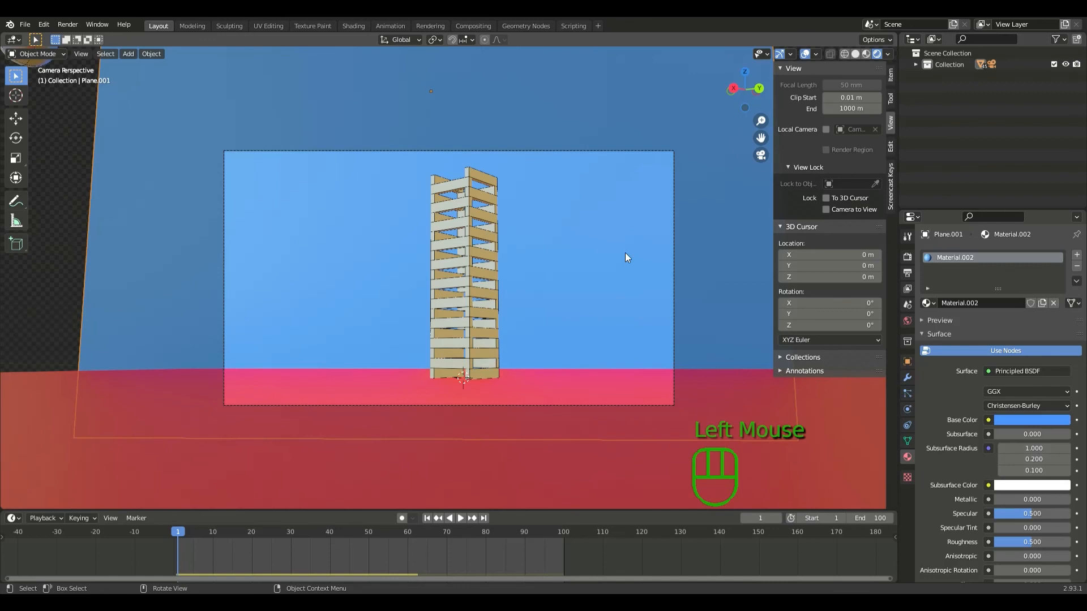
click(64, 220)
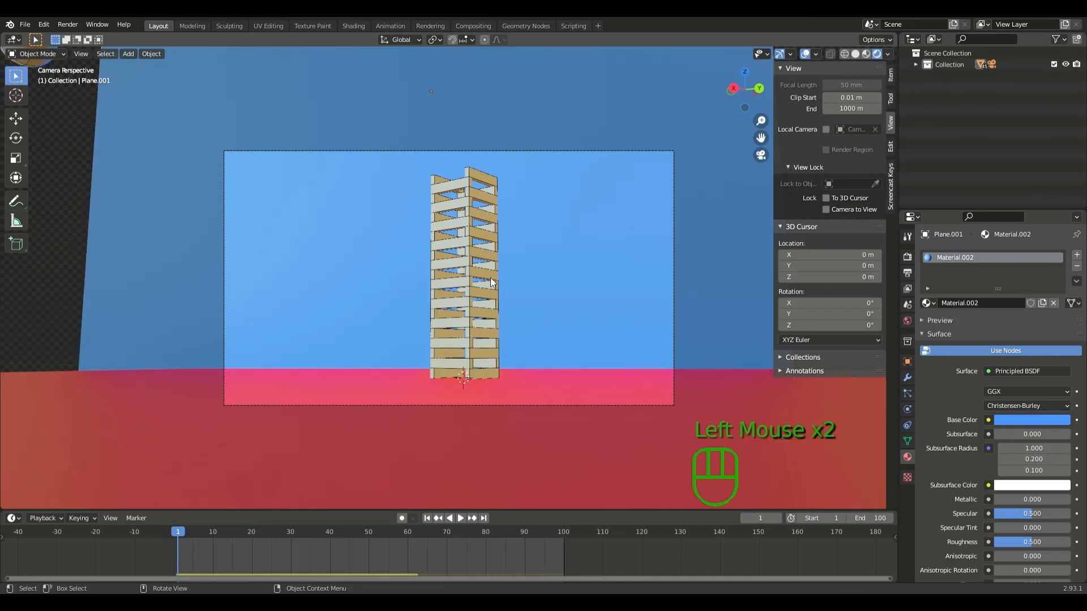
key(space)
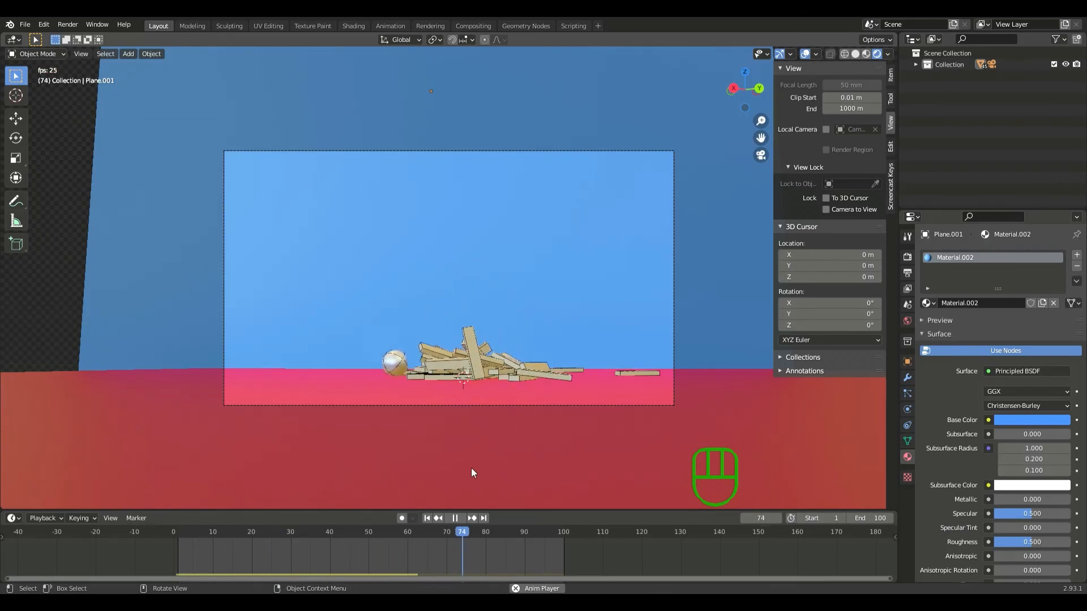
key(space)
key(space)
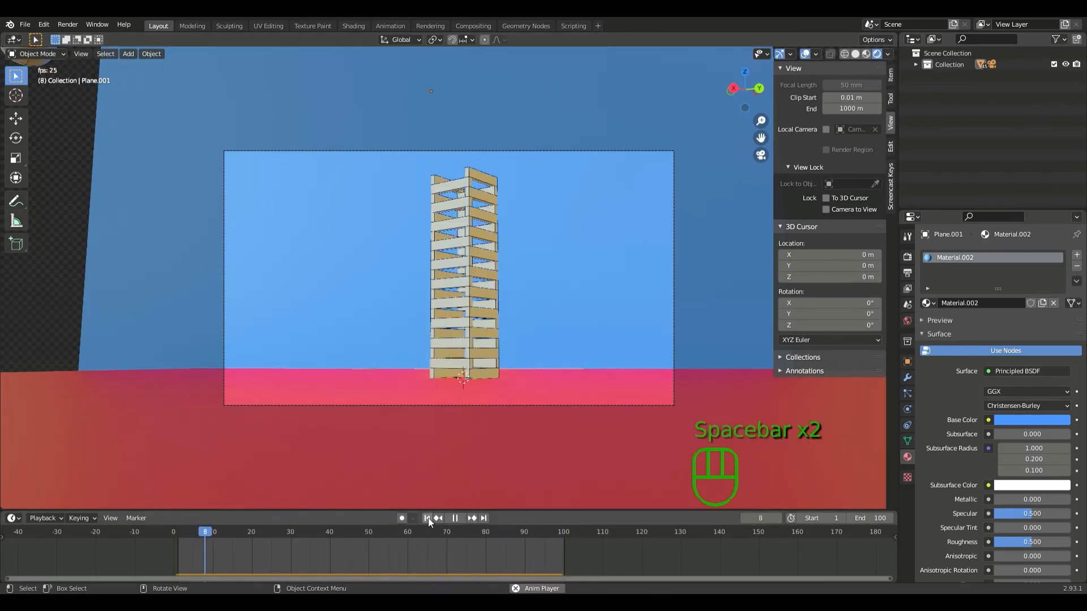
key(space)
click(427, 519)
- Leave the camera view and examine the tower, sphere, floor and backdrop from several angles and distances
middle_drag(423, 202, 473, 233)
scroll(506, 234, down, 2)
scroll(484, 232, up, 4)
scroll(507, 240, down, 2)
scroll(432, 240, up, 1)
scroll(569, 243, down, 2)
middle_drag(568, 242, 616, 265)
scroll(618, 230, up, 2)
scroll(618, 238, down, 3)
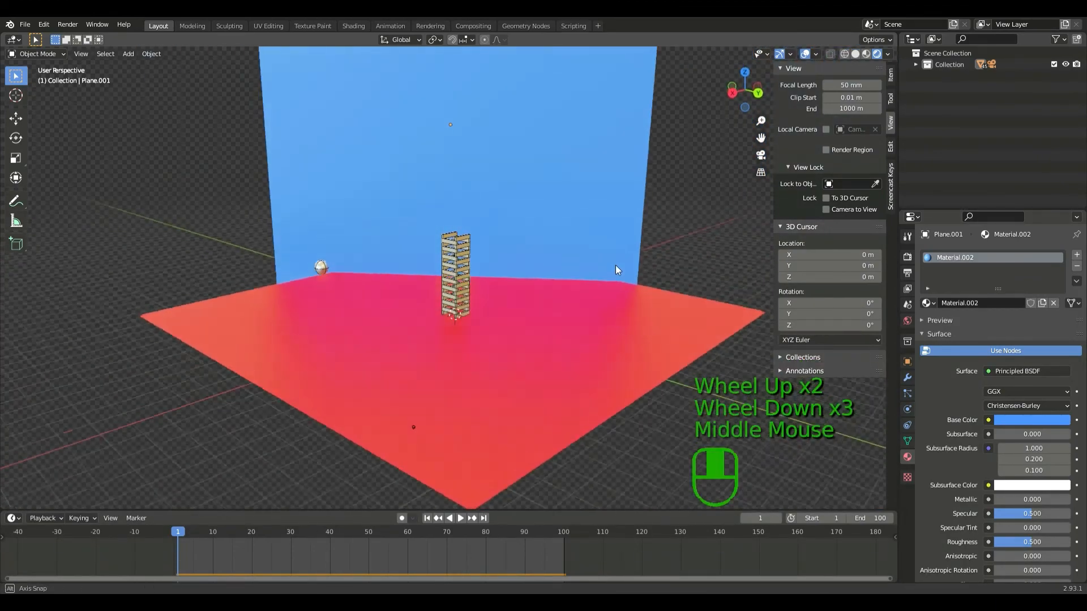
scroll(616, 265, up, 2)
scroll(615, 266, down, 1)
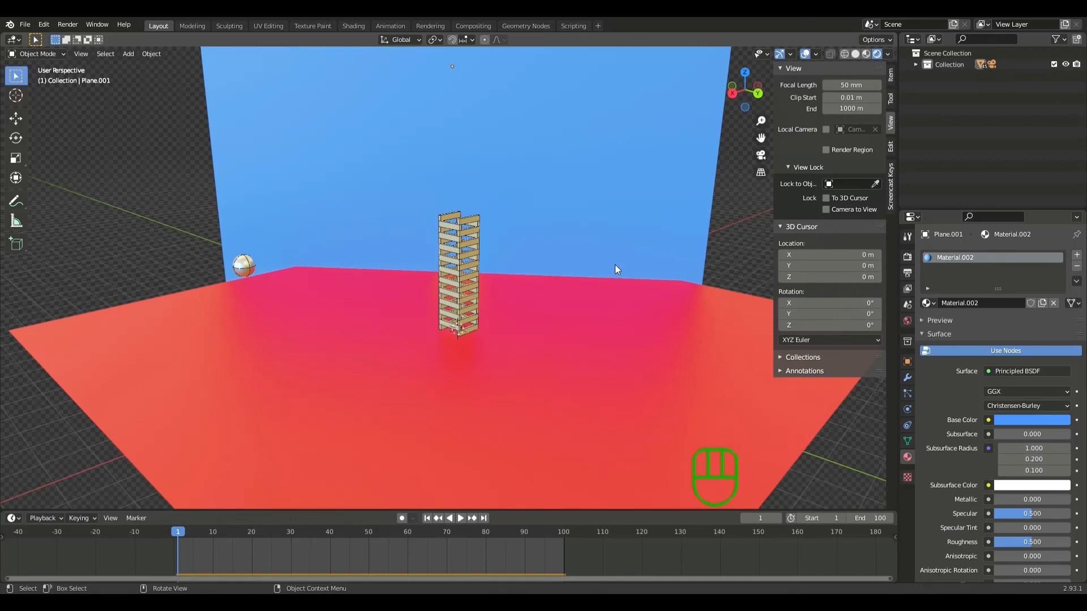
middle_drag(500, 324, 525, 324)
scroll(525, 325, down, 2)
middle_drag(405, 320, 433, 320)
scroll(410, 319, up, 3)
scroll(433, 320, down, 2)
scroll(435, 320, up, 1)
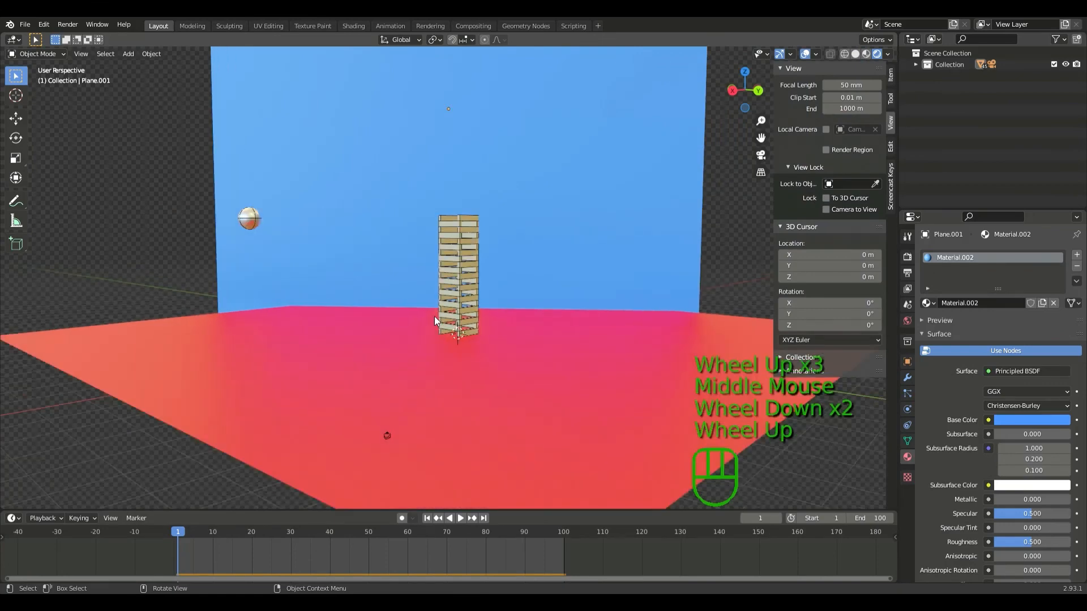